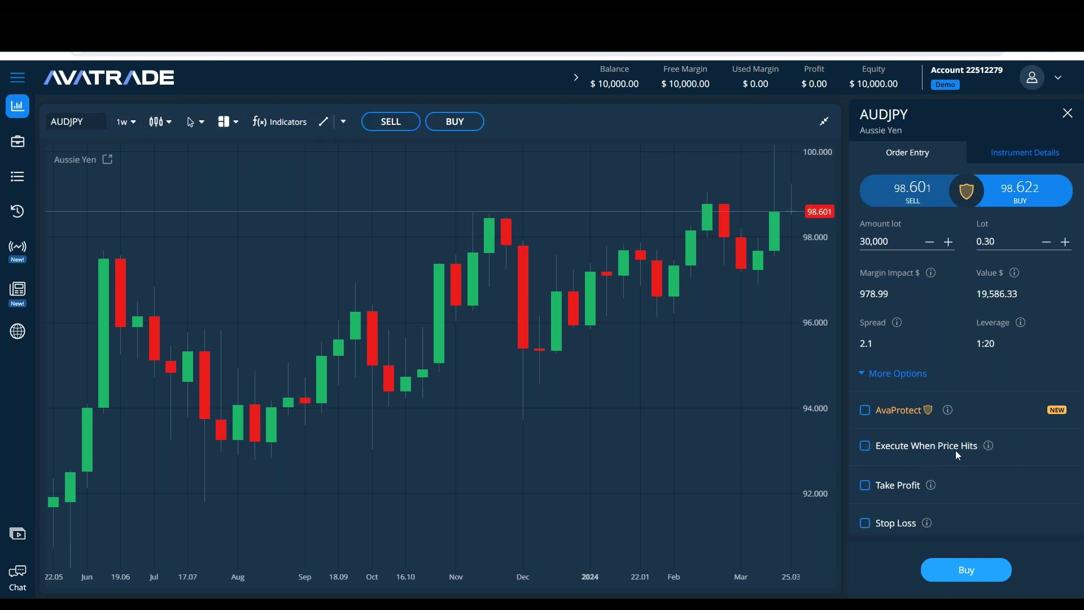
click(1022, 162)
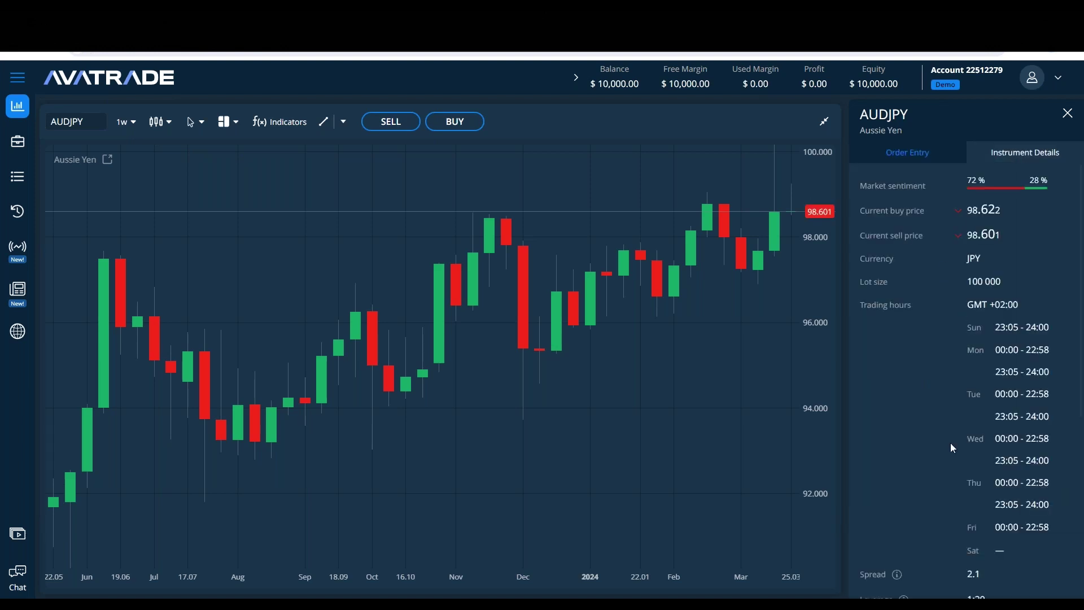
click(906, 157)
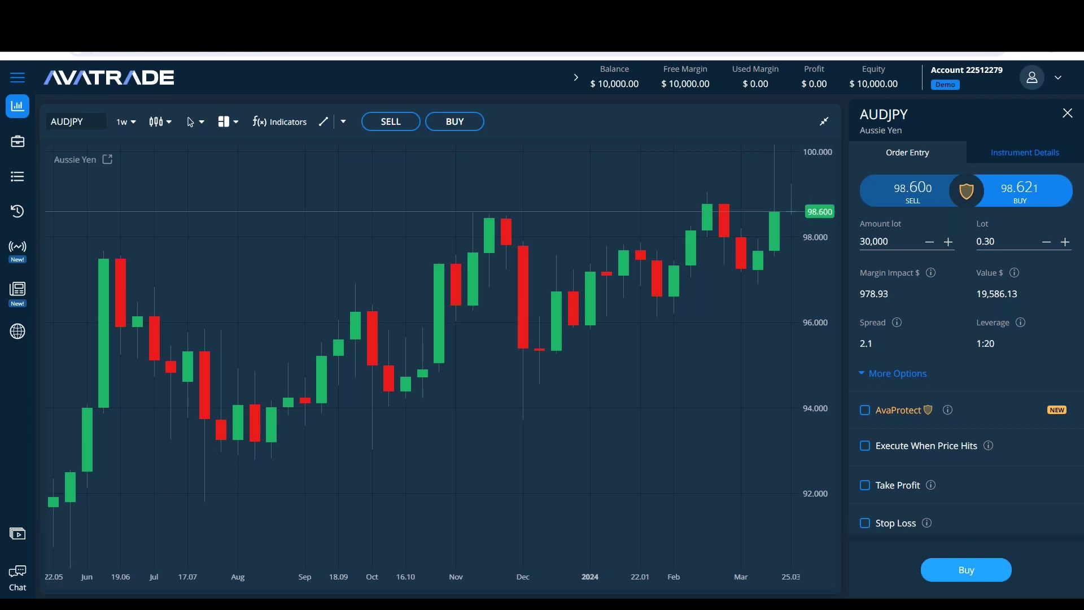
key(alt+Tab)
Step: Close the AUDJPY order panel so the weekly chart spans the full width
click(1066, 113)
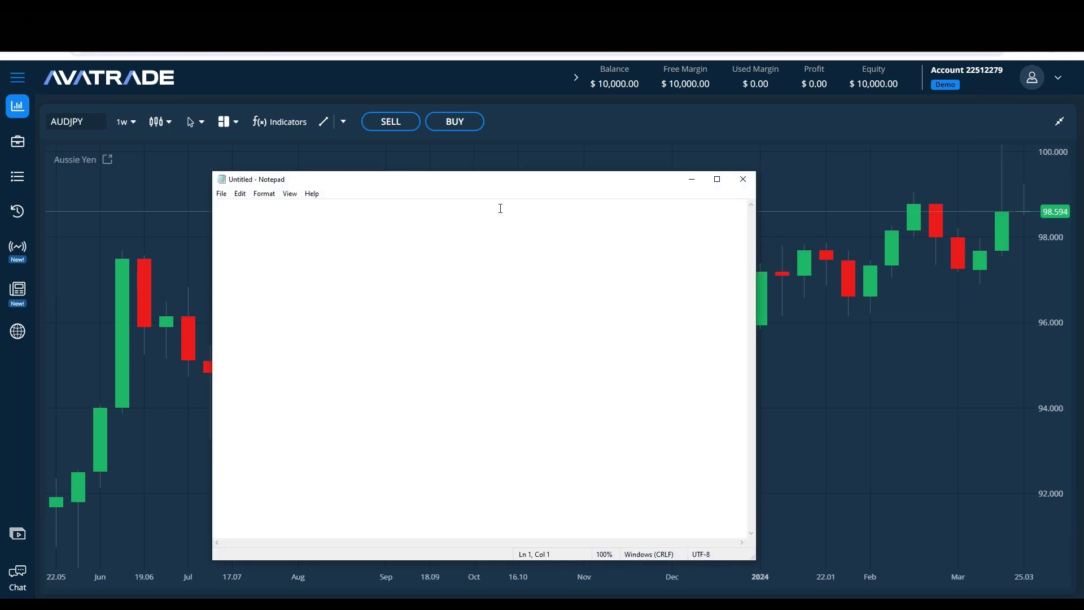
Step: Move and shrink the empty Notepad window over the AUDJPY chart
drag(528, 179, 605, 155)
drag(832, 535, 787, 459)
drag(502, 167, 585, 192)
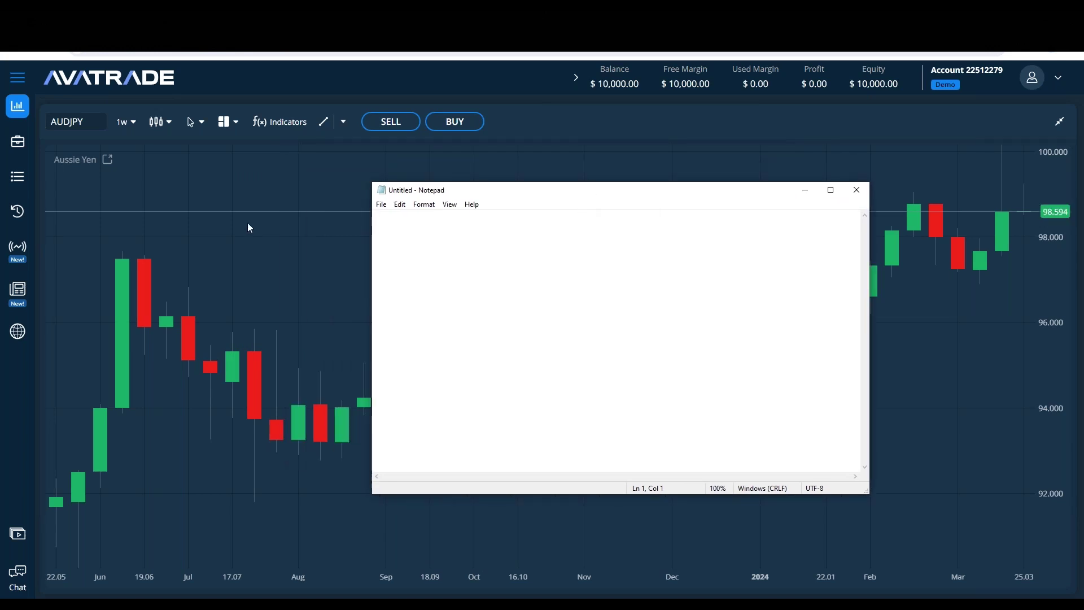
click(248, 225)
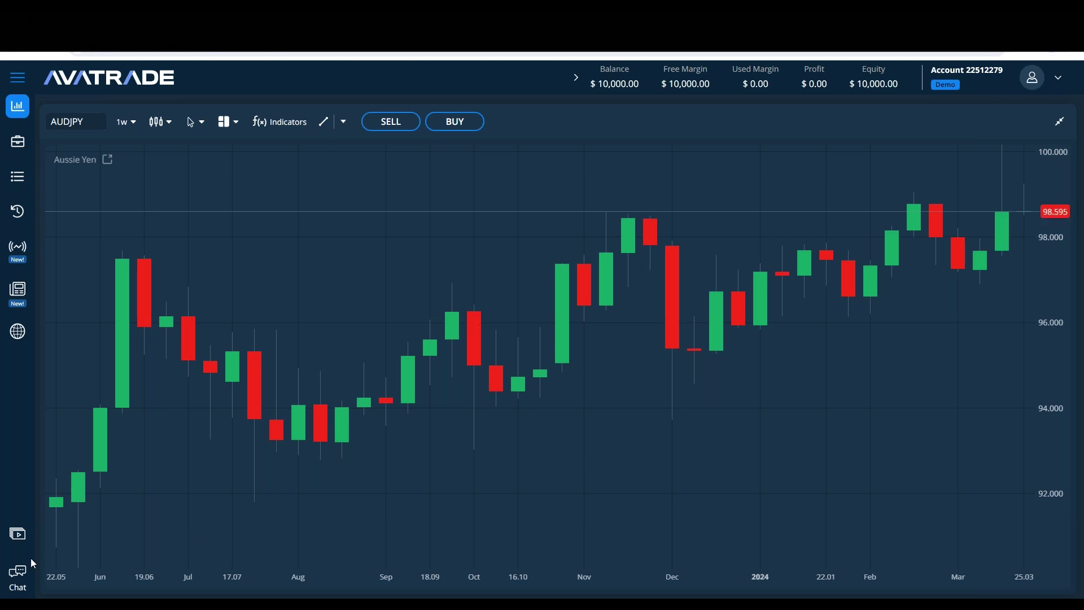
Step: Open and close the Chat contact options, then restore and minimise Notepad
click(18, 576)
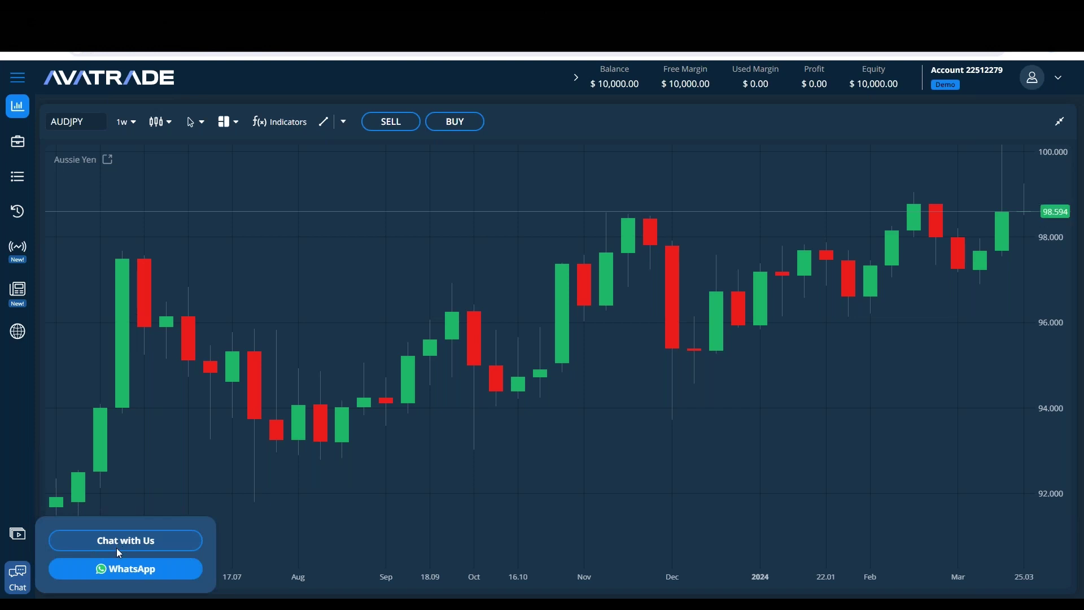
click(499, 380)
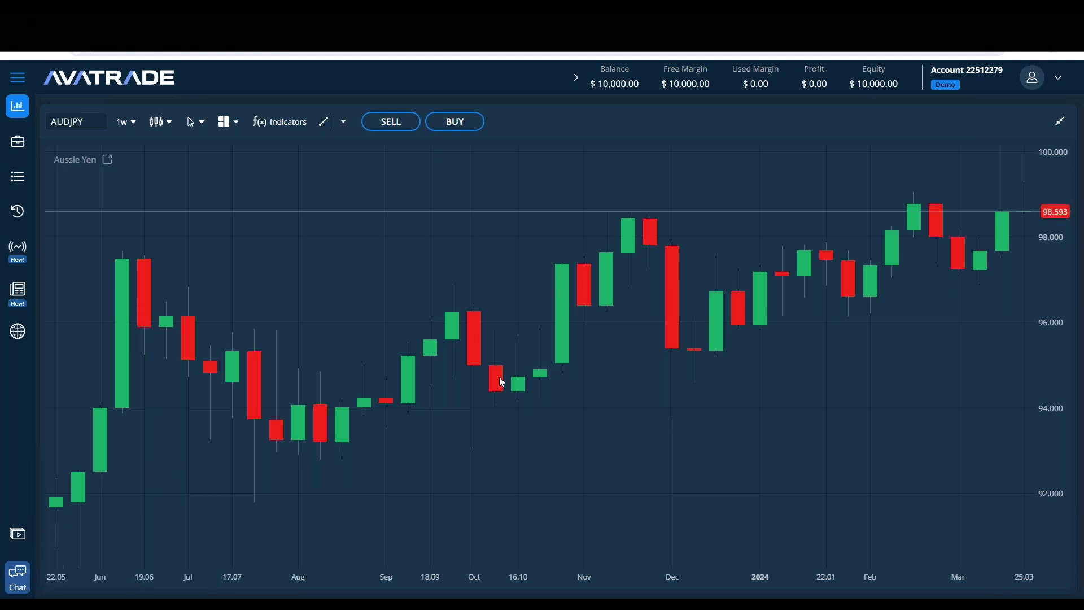
click(270, 587)
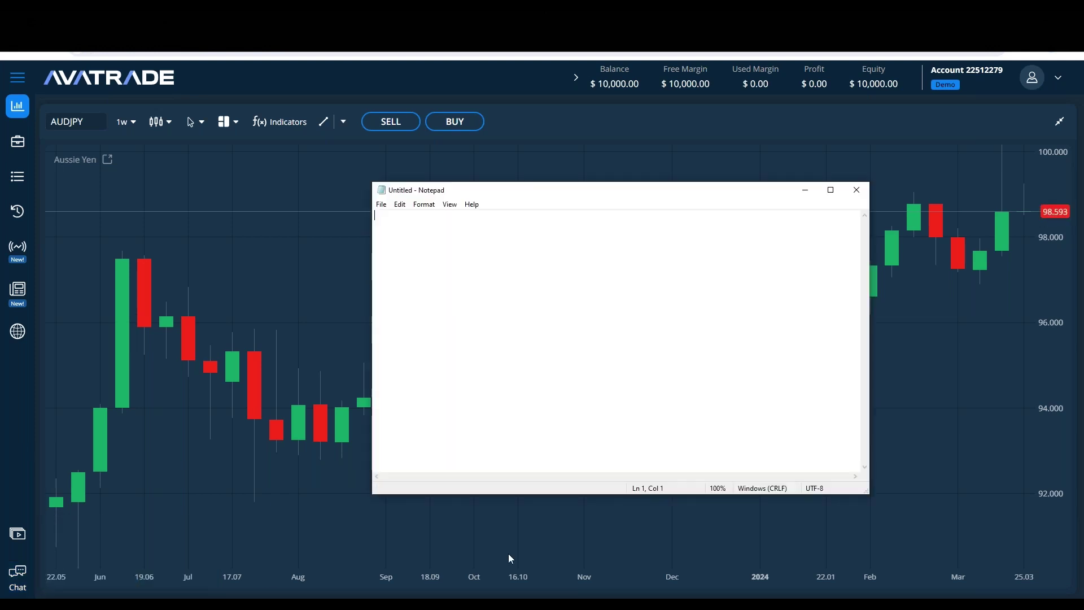
click(805, 190)
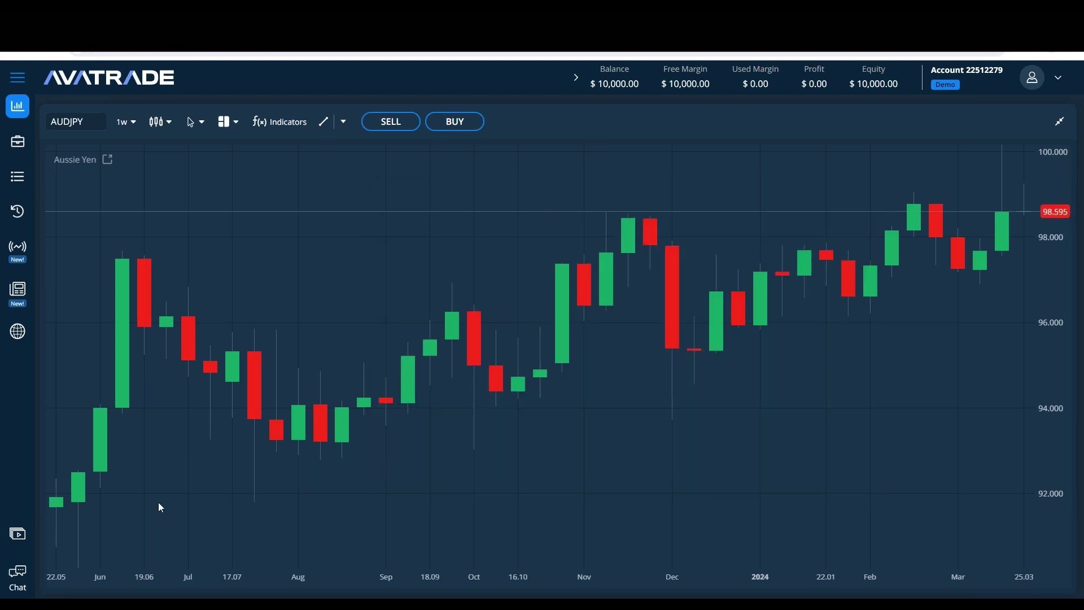
click(21, 582)
Step: Bring the empty Notepad window forward and shift it slightly left
key(alt+Tab)
key(alt+Tab)
click(23, 570)
key(alt+Tab)
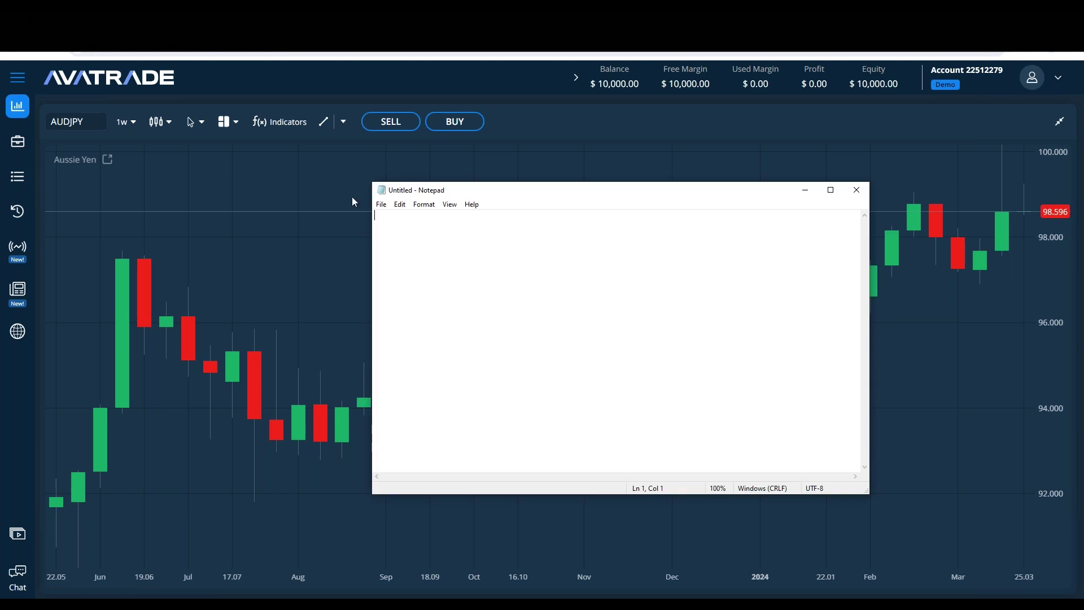
drag(617, 194, 550, 195)
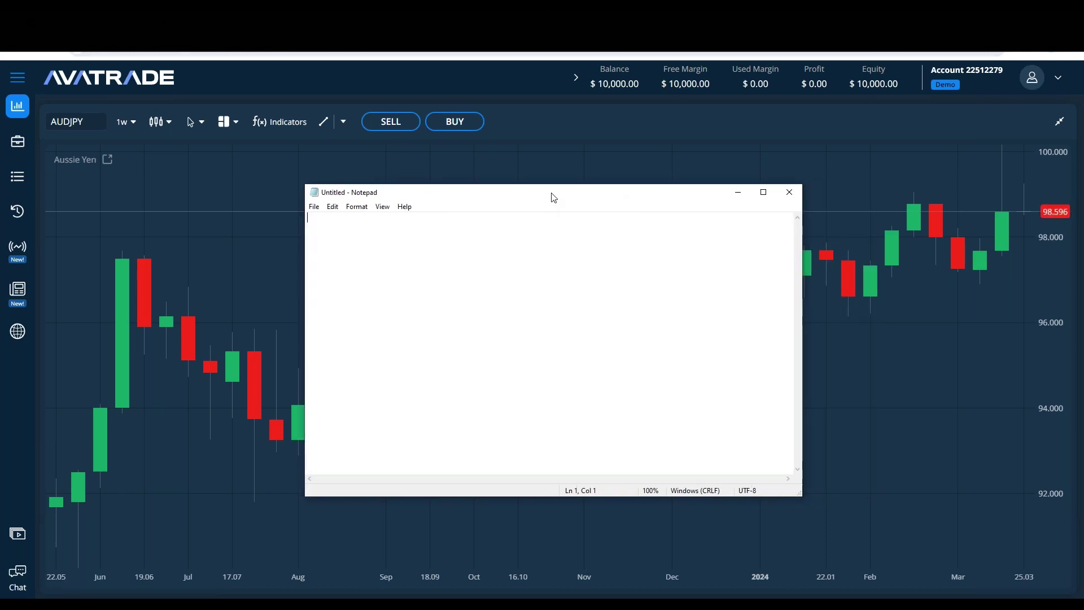
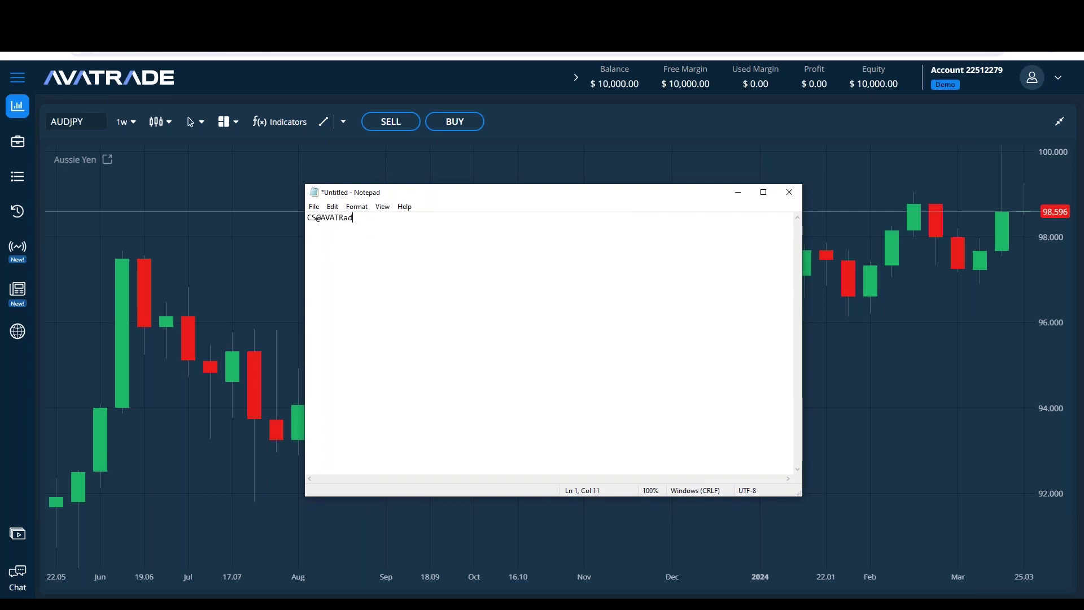
Step: Type the support e-mail address, '--', and 'Senior account manager' on the next line
text(--)
key(Return)
text(Senior)
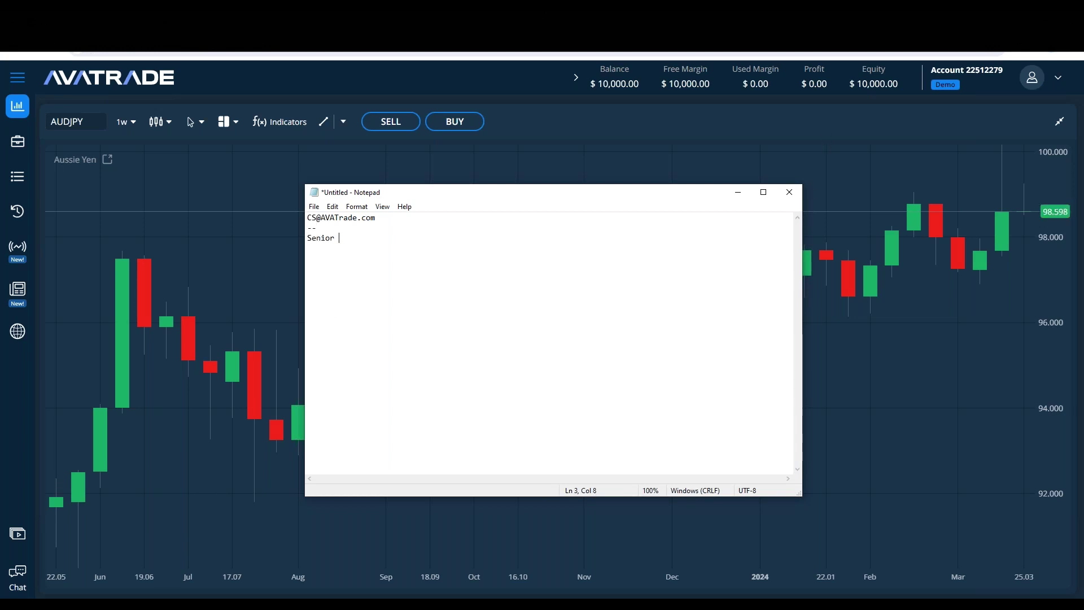
text(account manager.)
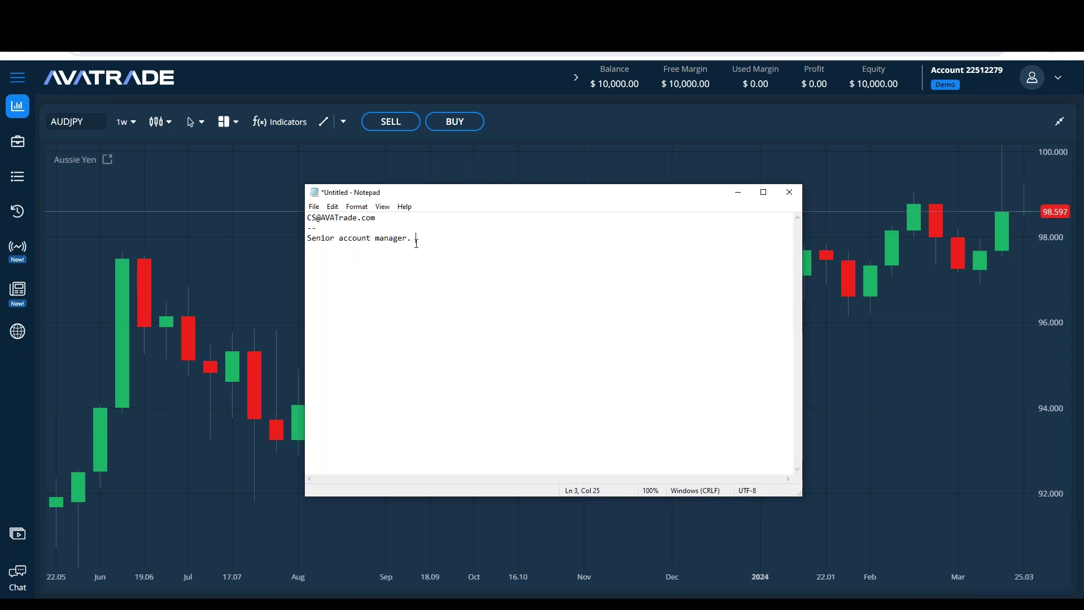
Step: Check the job-title line, minimise Notepad and open the chat contact options
drag(416, 240, 322, 238)
click(506, 237)
triple_click(508, 236)
click(470, 240)
click(401, 229)
click(186, 313)
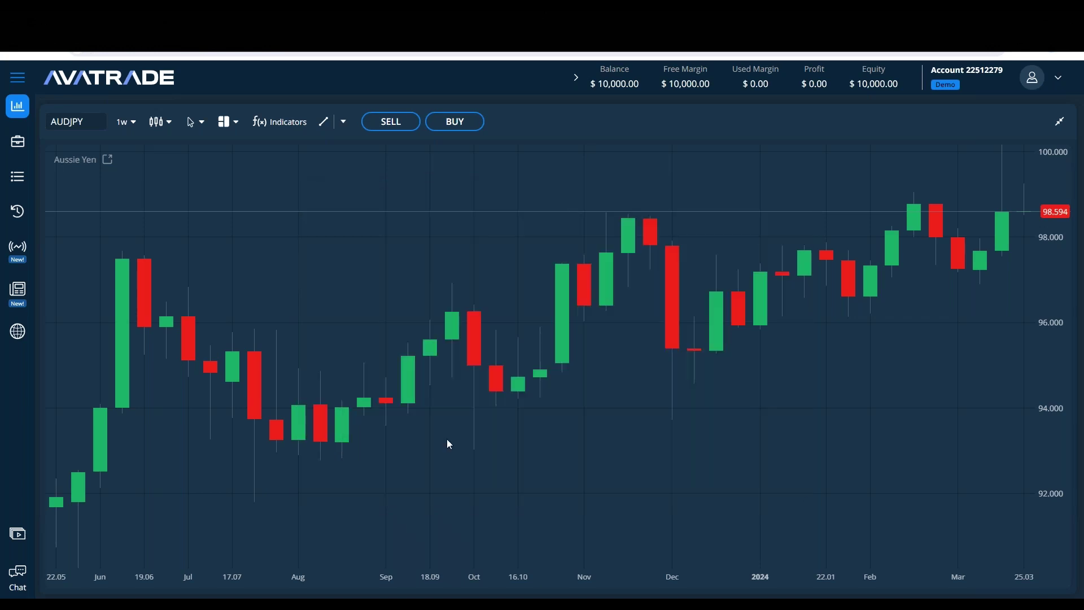
click(17, 575)
Step: Bring the note forward and select, then deselect, the 'Senior account manager' line
key(alt+Tab)
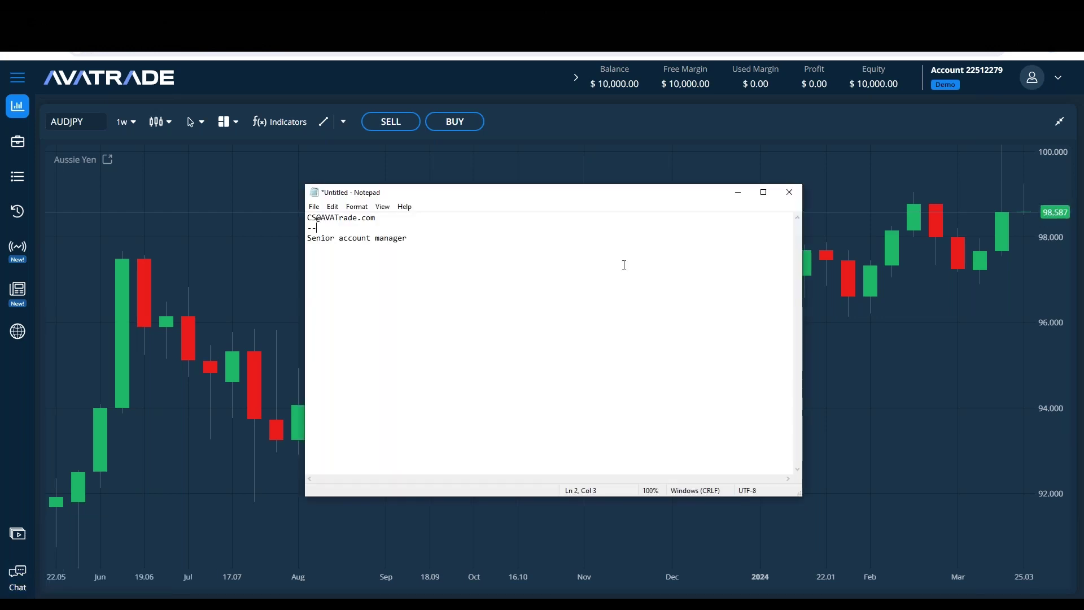
key(shift+Left)
key(shift+Left)
key(shift+Left)
key(shift+Home)
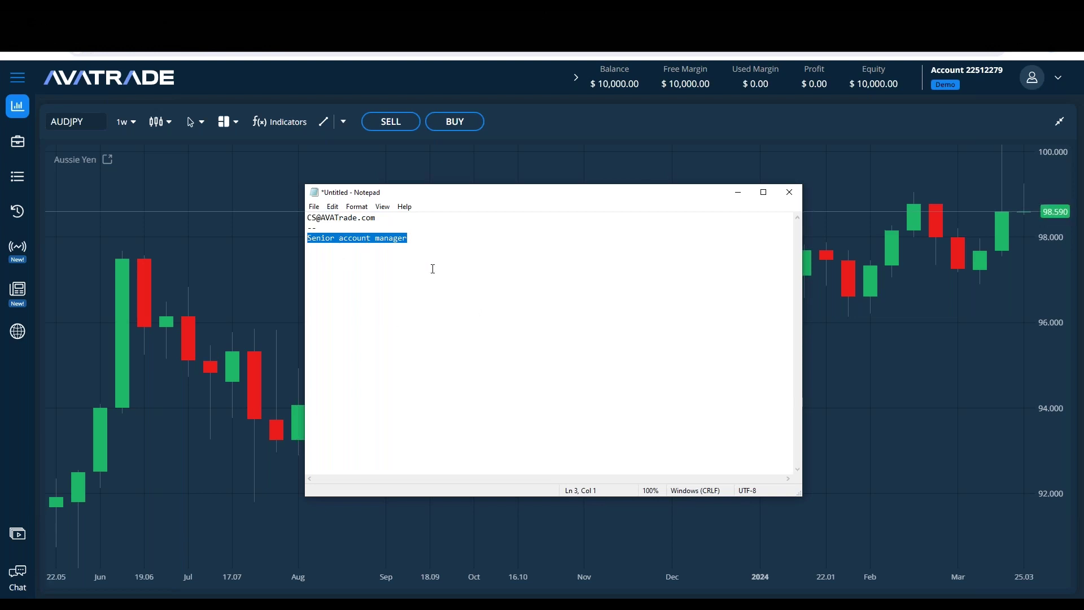
click(428, 243)
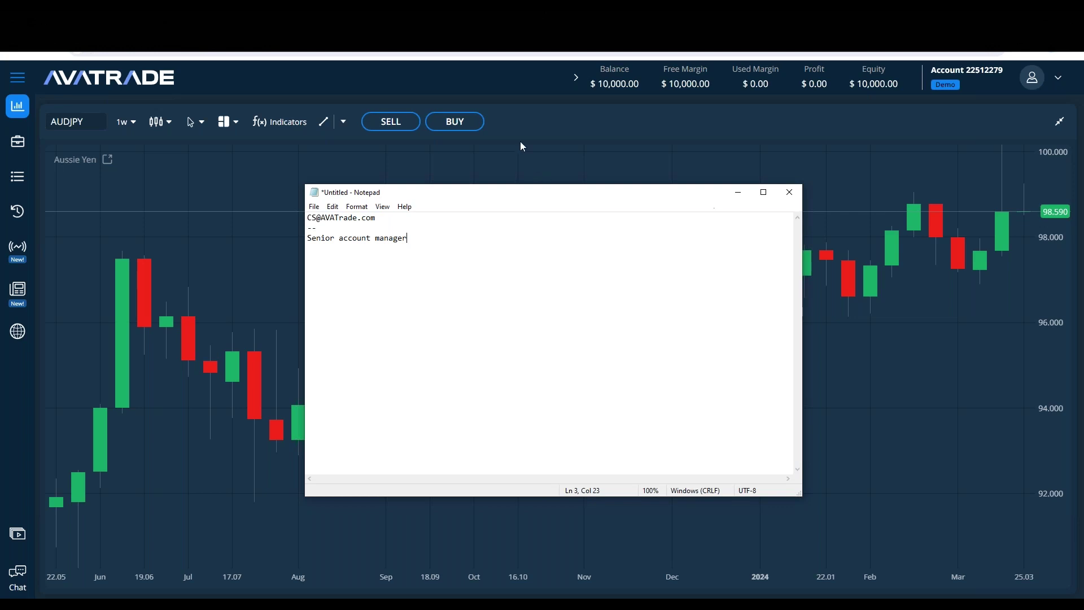
Step: Click Buy for AUDJPY, then switch back so the note sits over the chart
click(472, 122)
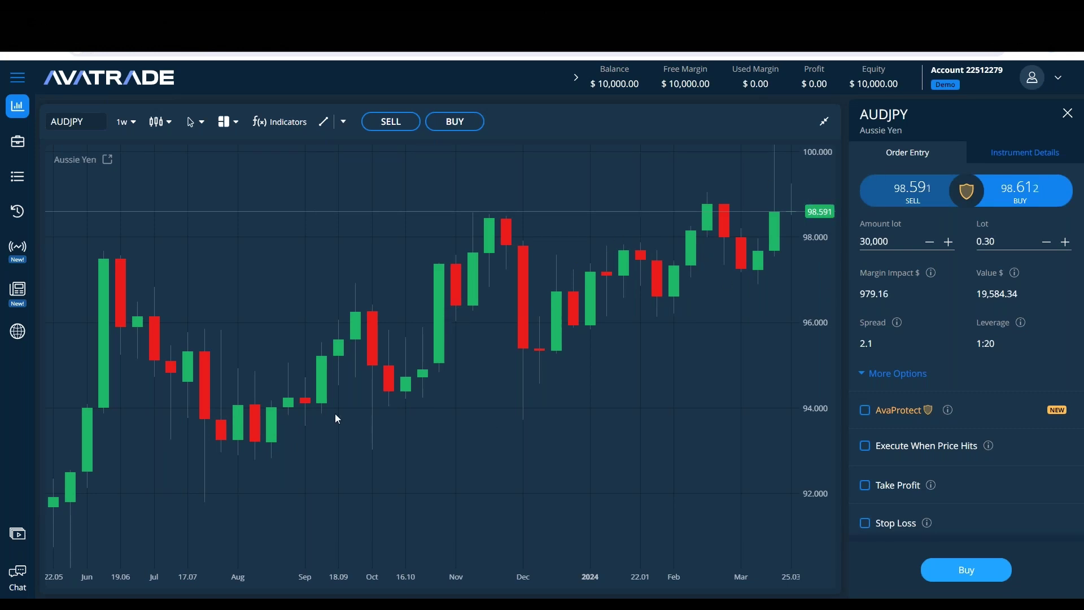
click(305, 596)
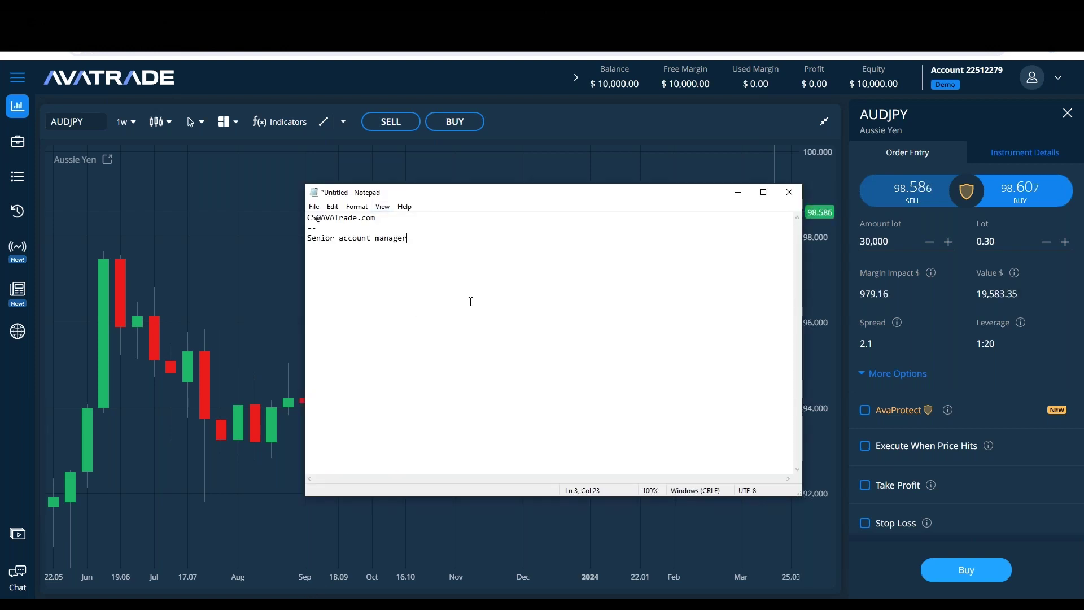
click(232, 286)
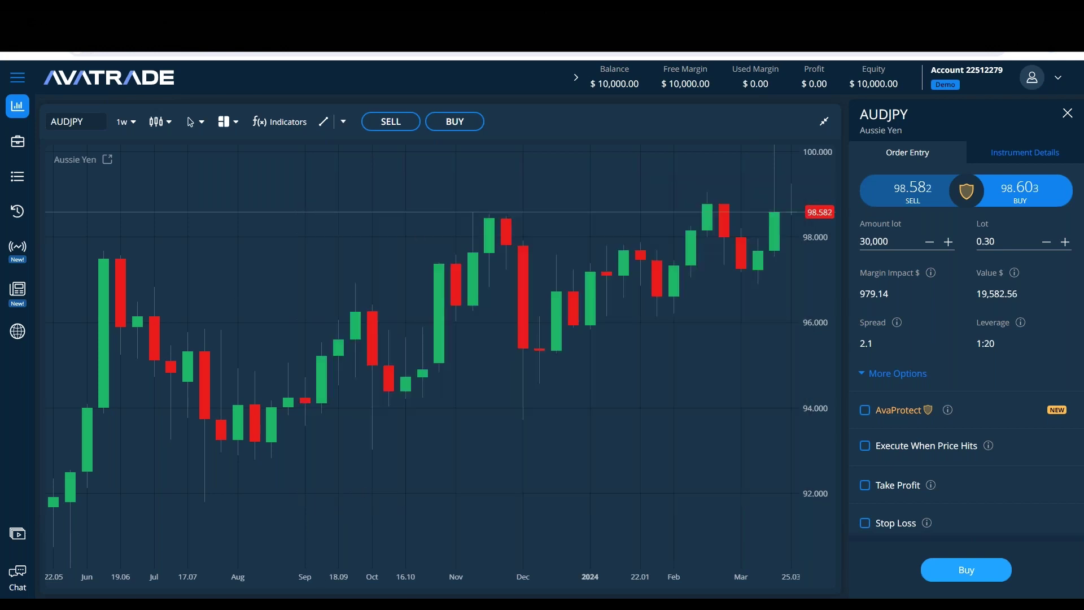
key(alt+Tab)
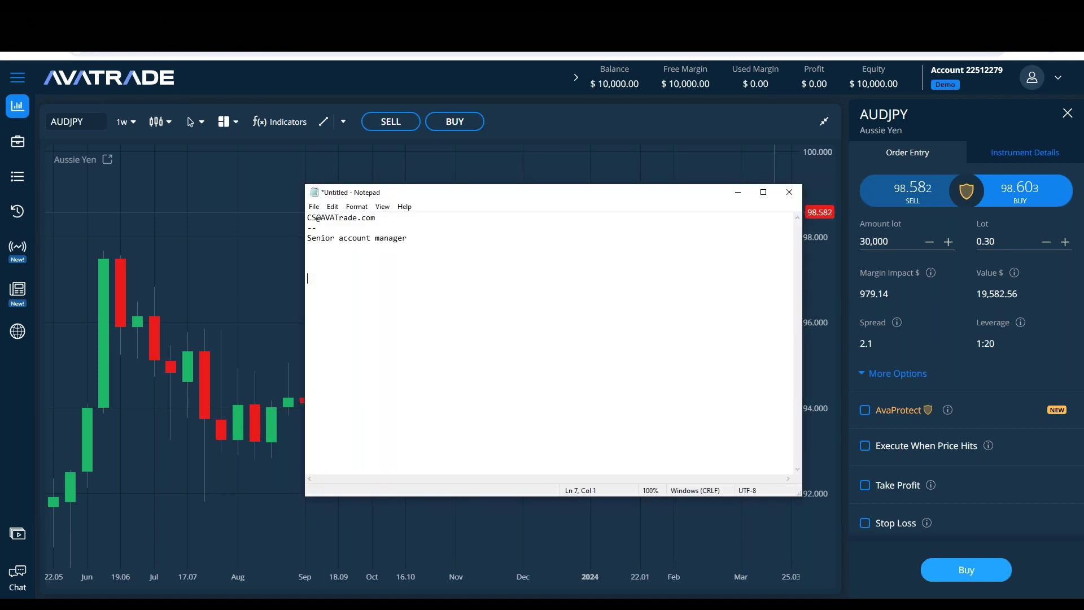
Step: Type 'Webtrader/AVAGO' and 'Metatrader4' on separate lines, fixing a typo
text(Webtra)
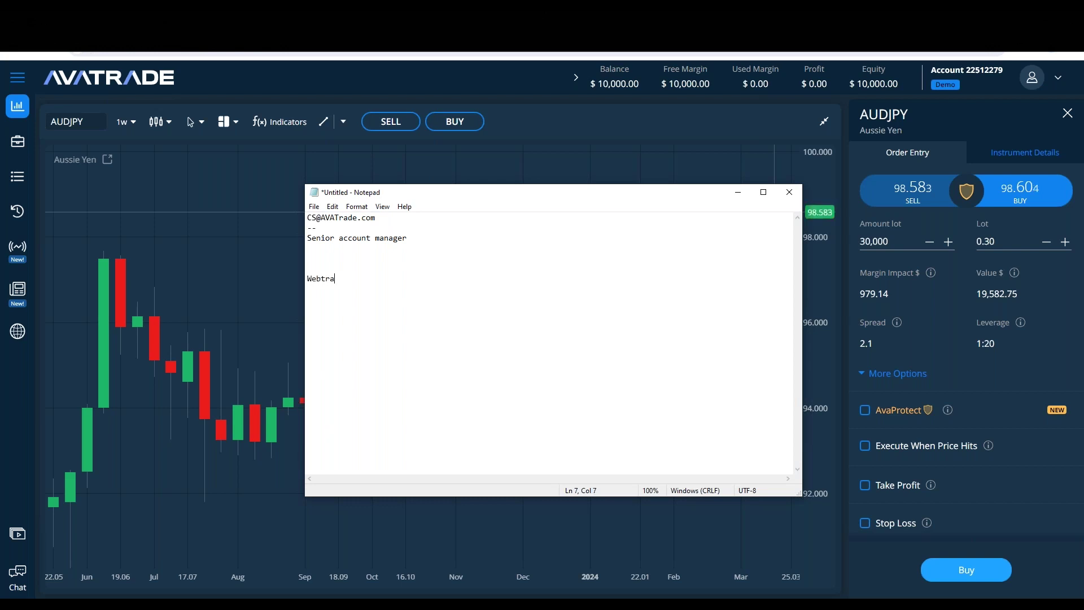
text(der/AVAGO)
drag(398, 279, 351, 278)
click(385, 275)
key(Return)
key(Return)
text(Metr)
key(BackSpace)
text(atrader)
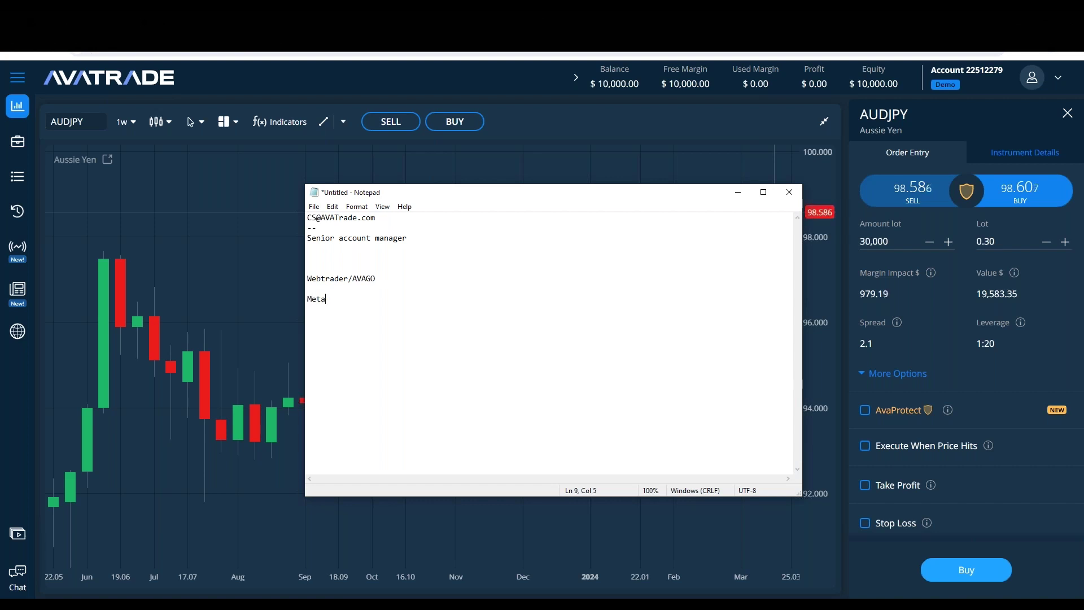
text(4)
key(Return)
Step: Add 'Metetrader5', 'AVAOptions' and 'AVASocial' as further lines, correcting typos
text(Metra)
key(BackSpace)
key(BackSpace)
text(etrader)
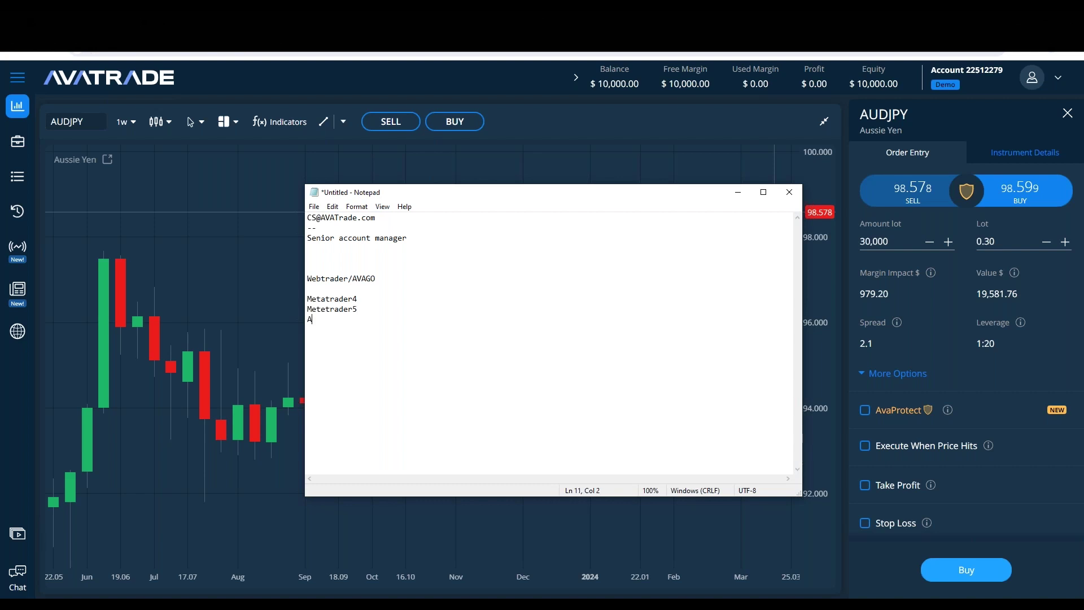
text(5)
key(Return)
text(AVAOptions)
key(Return)
text(AVASoca)
key(BackSpace)
text(ial)
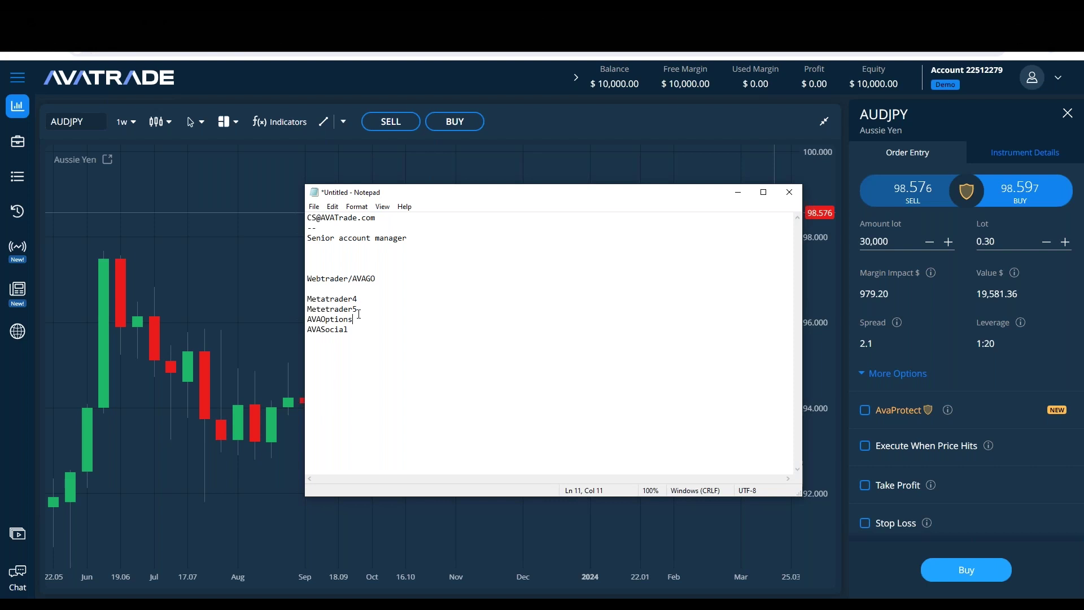
drag(354, 320, 306, 311)
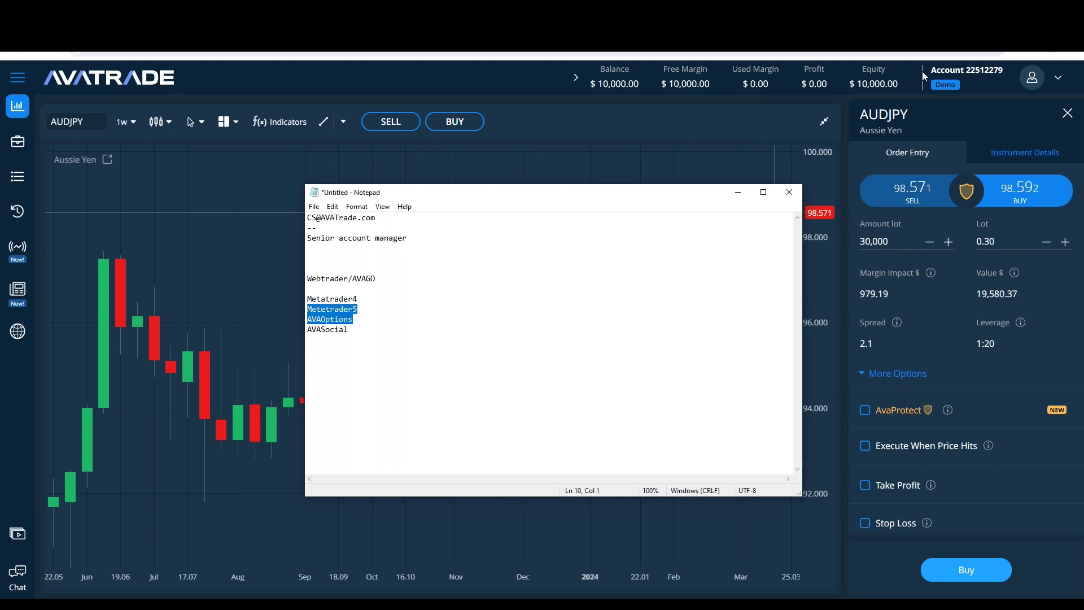
click(411, 307)
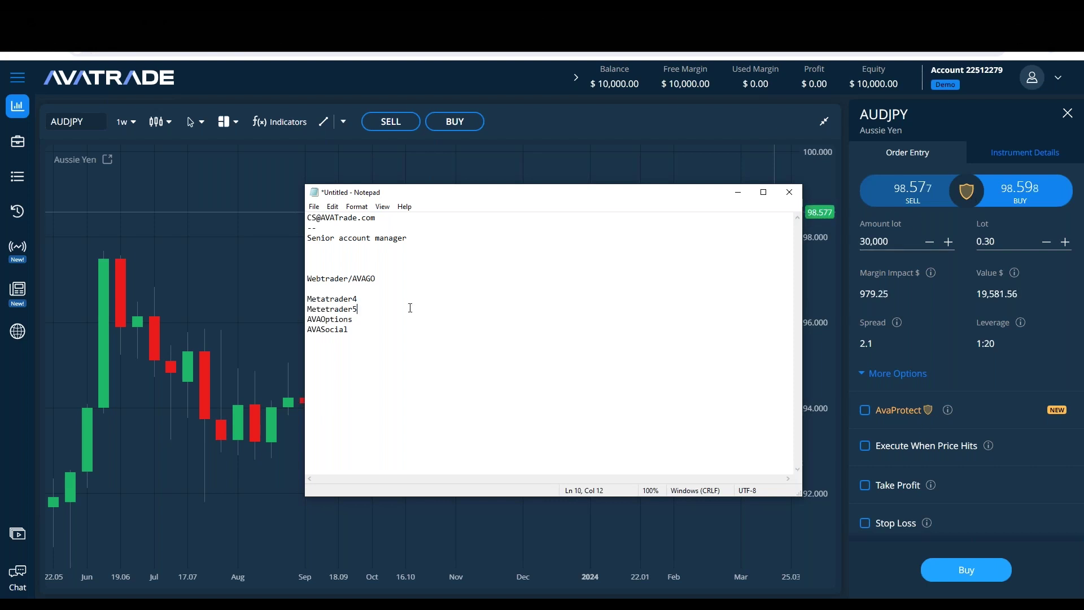
Step: Append ': Follow / Copy.' to the end of the AVASocial line
click(326, 298)
mouse_move(1020, 324)
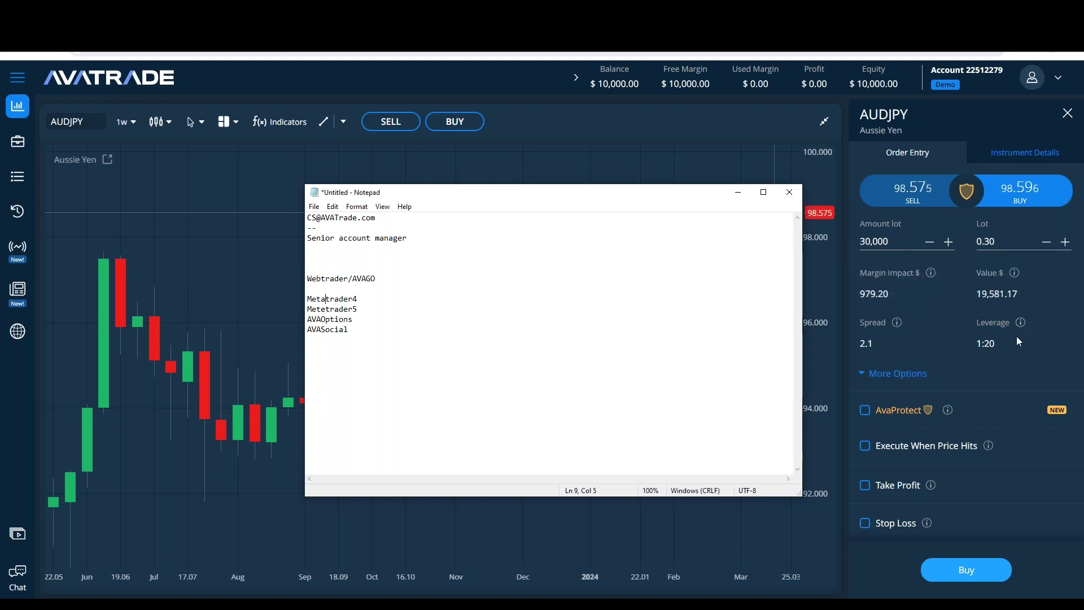
click(367, 329)
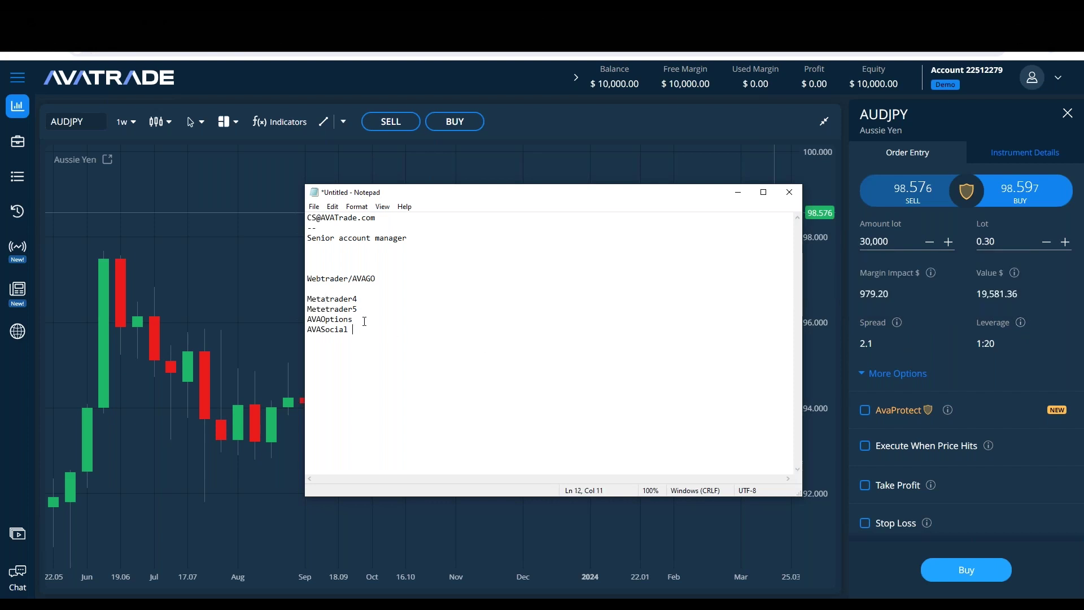
drag(364, 321, 300, 319)
click(356, 351)
drag(363, 332, 308, 332)
click(359, 330)
text(: Follow )
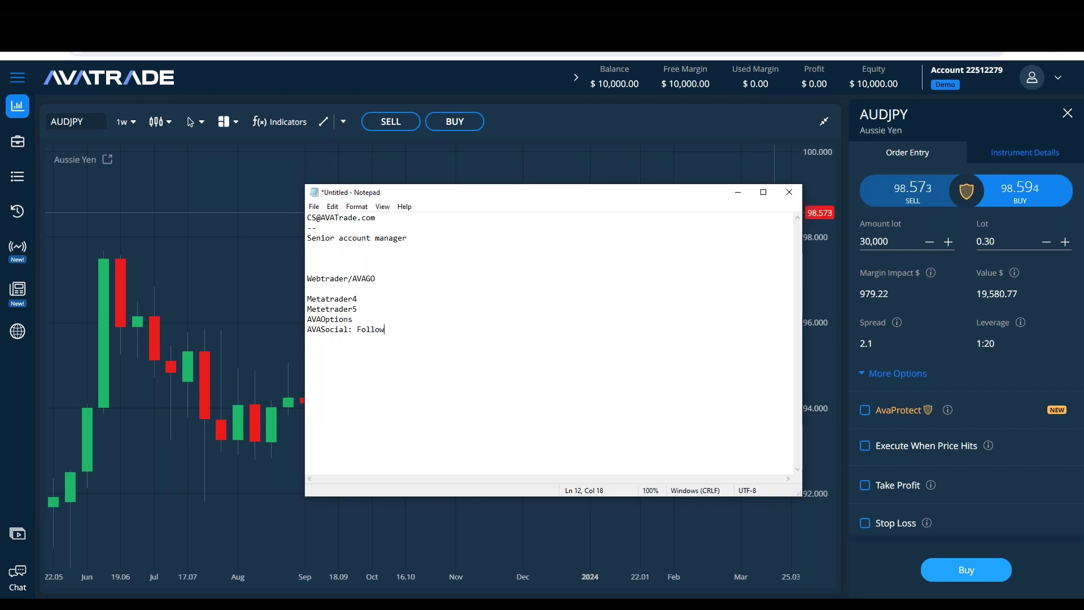
text(/ Copy.)
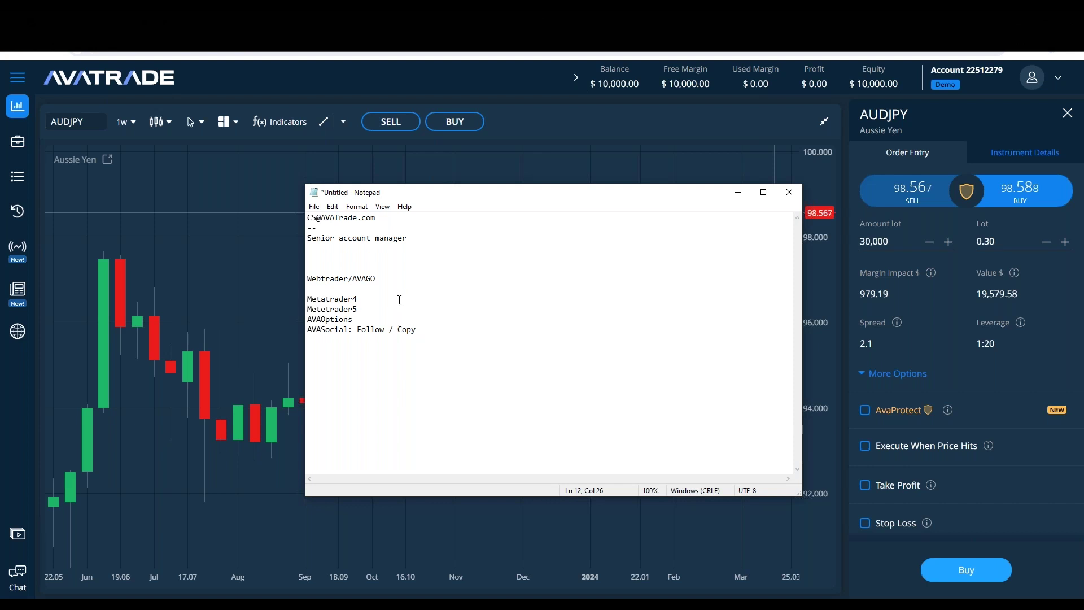
Step: Review the 'AVASocial: Follow / Copy' line by selecting the line, 'Follow' and 'Copy'
drag(436, 329, 305, 339)
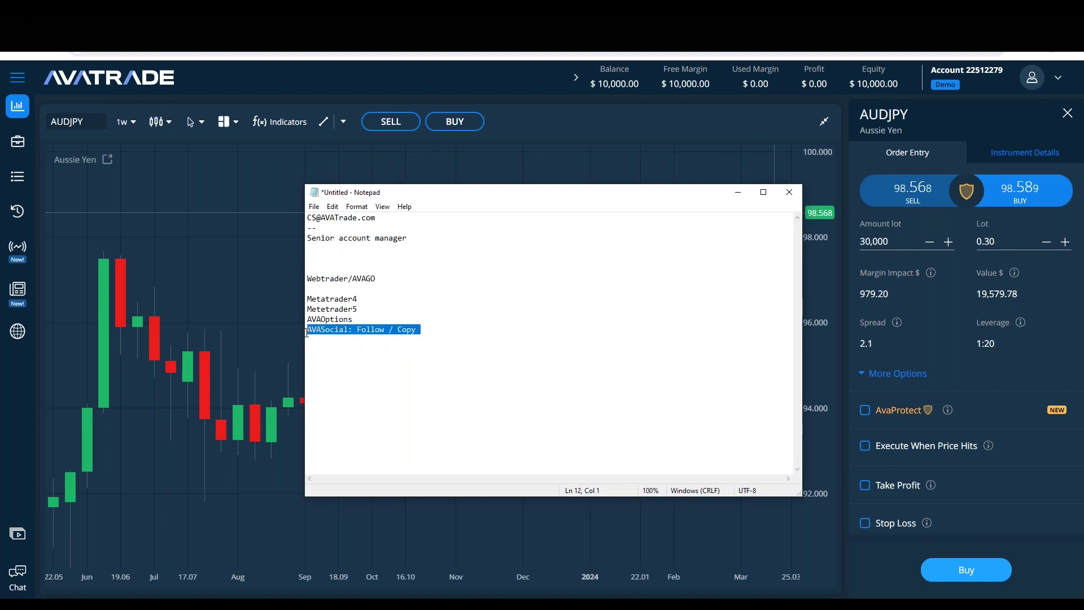
click(349, 351)
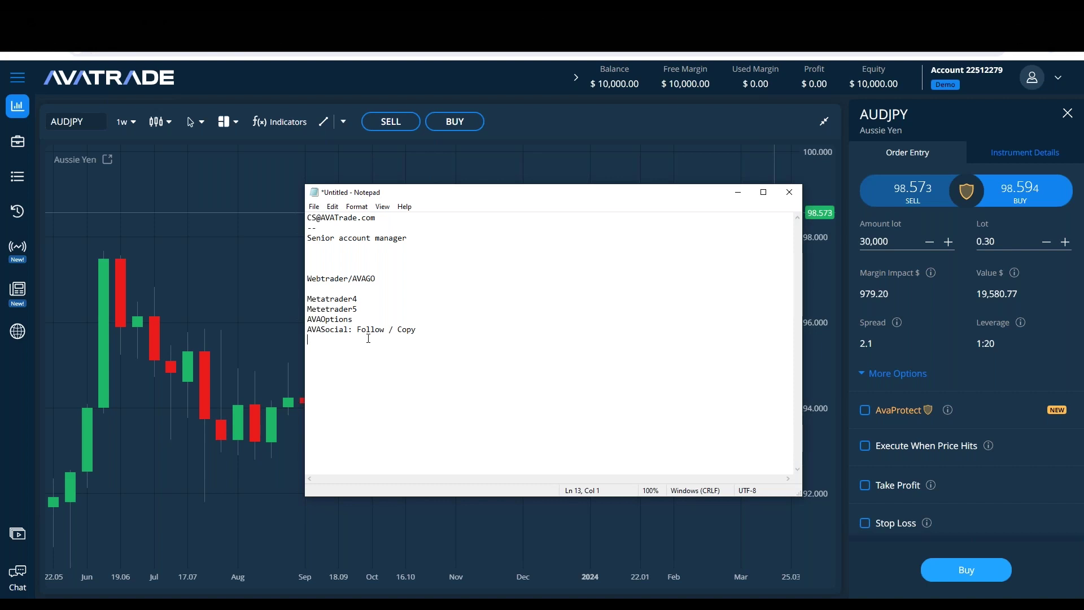
drag(386, 329, 357, 327)
click(372, 354)
drag(427, 330, 395, 337)
click(391, 366)
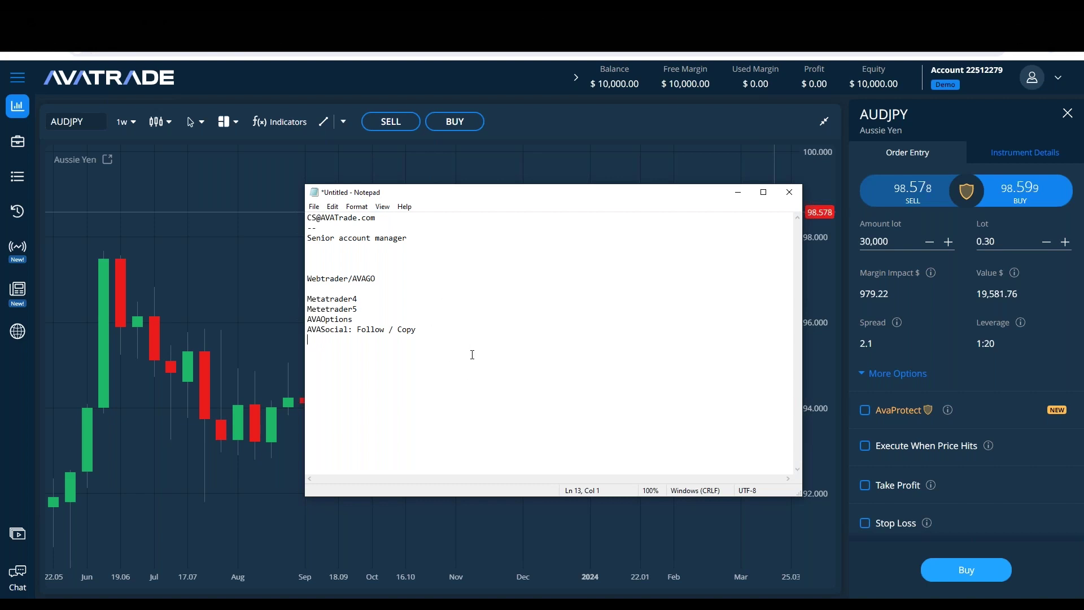
Step: Delete the blank lines under 'Senior account manager' and return to the AVASocial line end
click(405, 258)
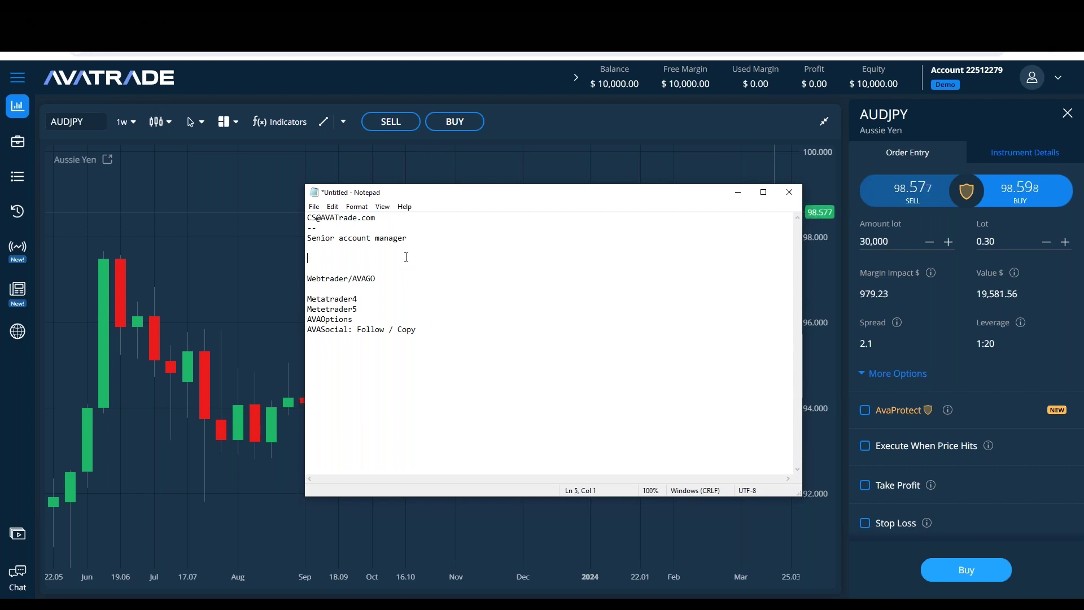
key(BackSpace)
key(BackSpace)
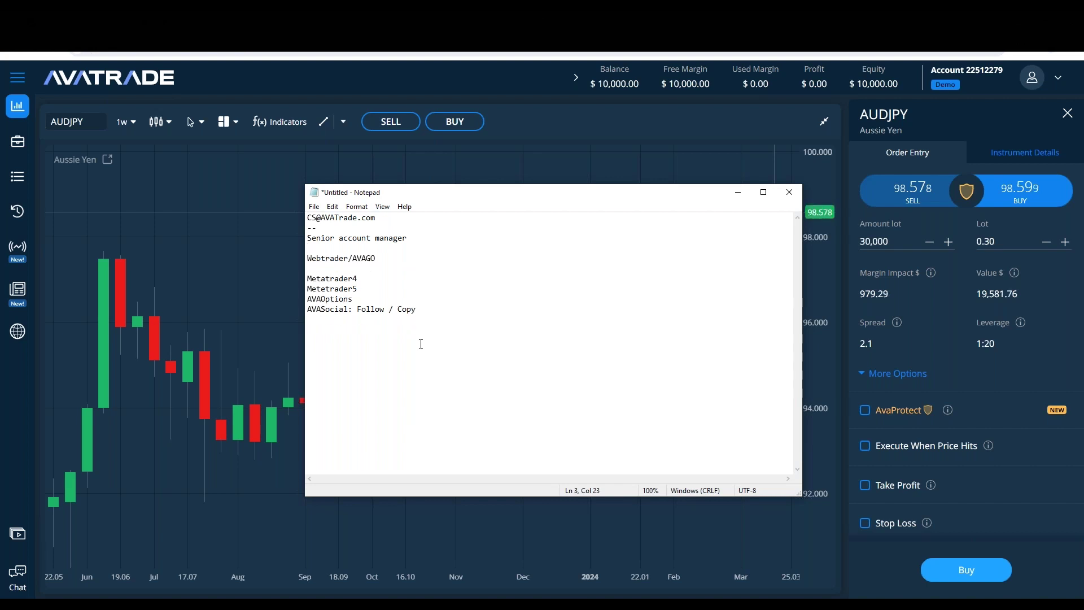
click(431, 289)
key(Down)
click(479, 318)
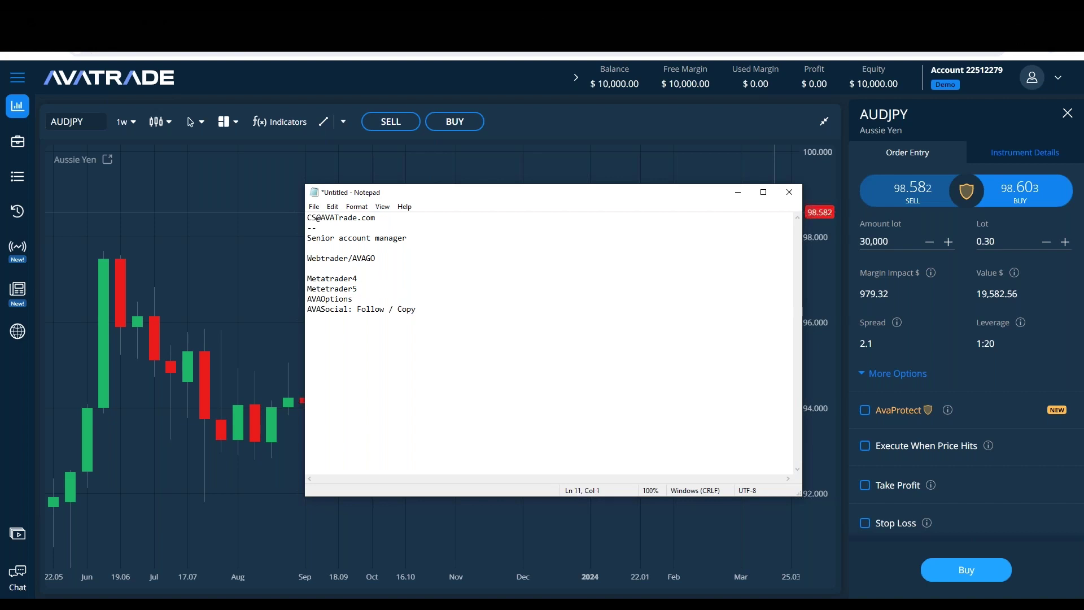
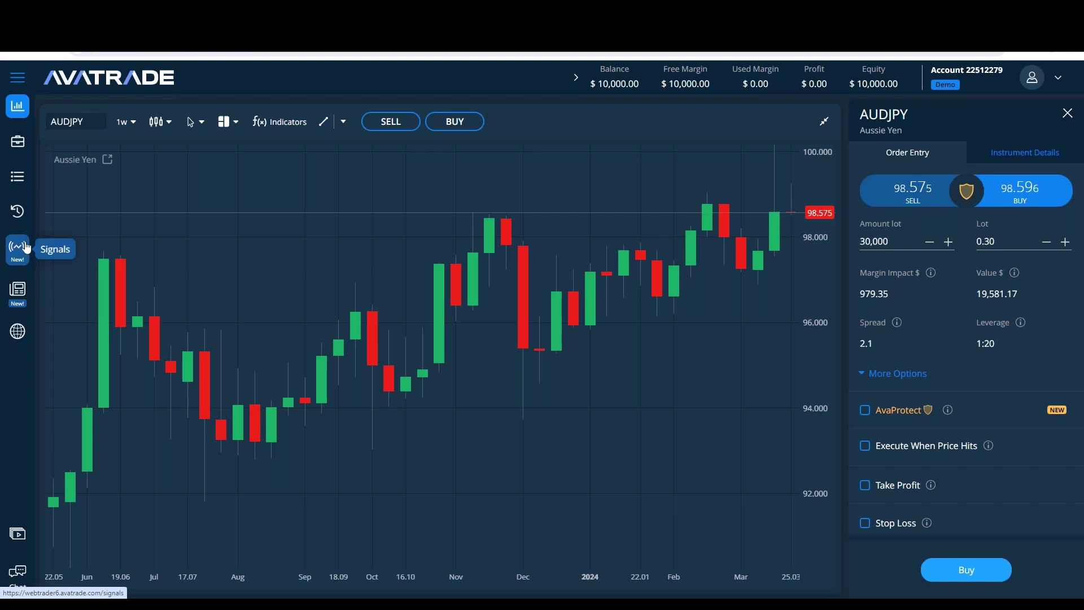
Step: Bring the Notepad notes window in front of the AUDJPY chart and order ticket
mouse_move(949, 413)
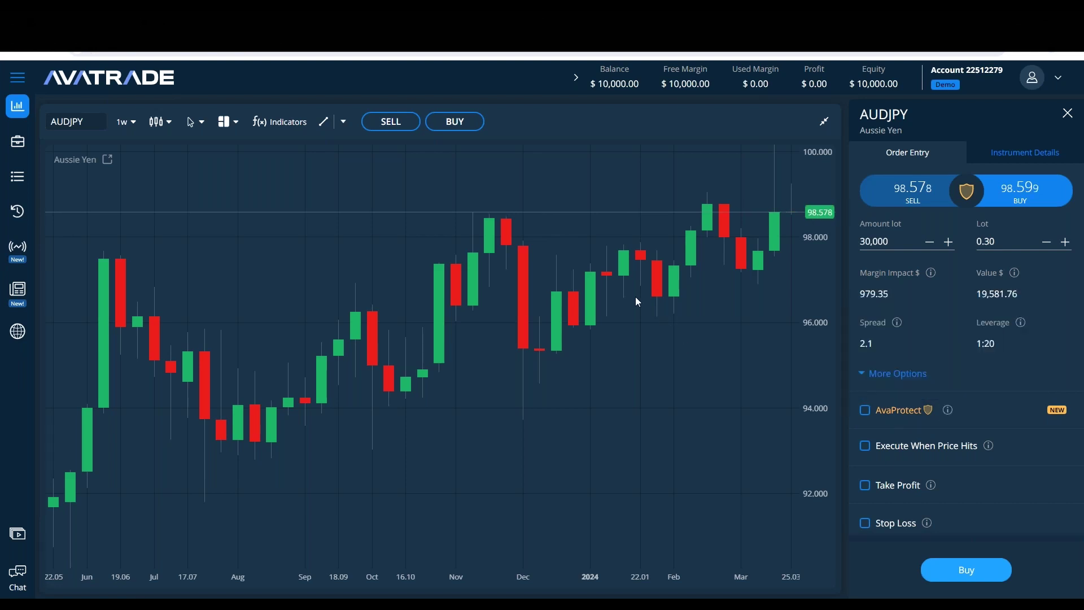
key(alt+Tab)
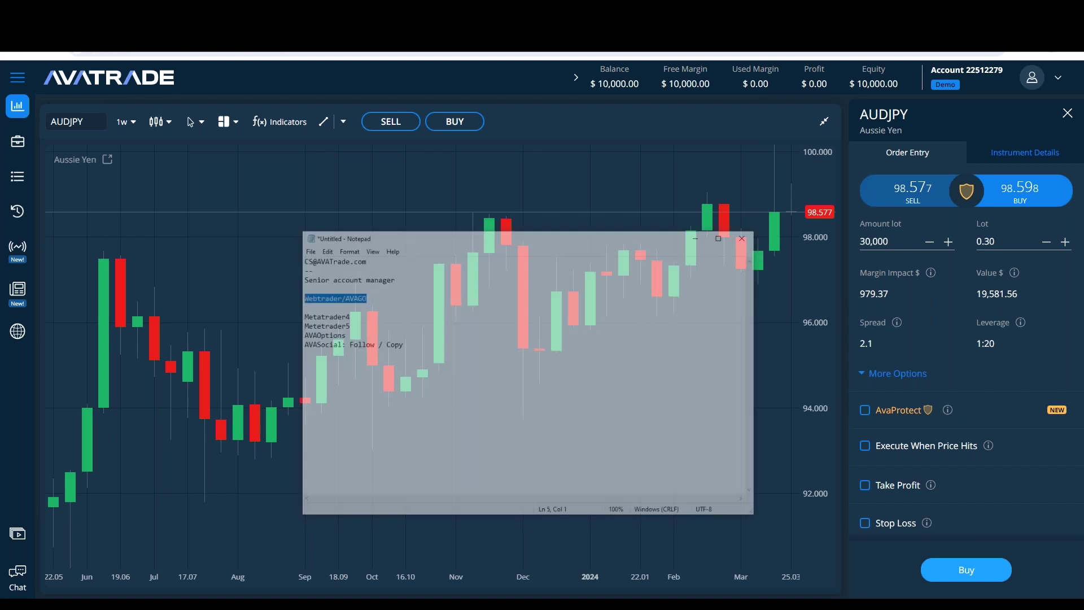
Step: Move the Webtrader/AVAGO line beneath 'AVASocial: Follow / Copy' with a '-' separator above it
drag(378, 258, 288, 260)
key(ctrl+c)
key(BackSpace)
key(BackSpace)
key(BackSpace)
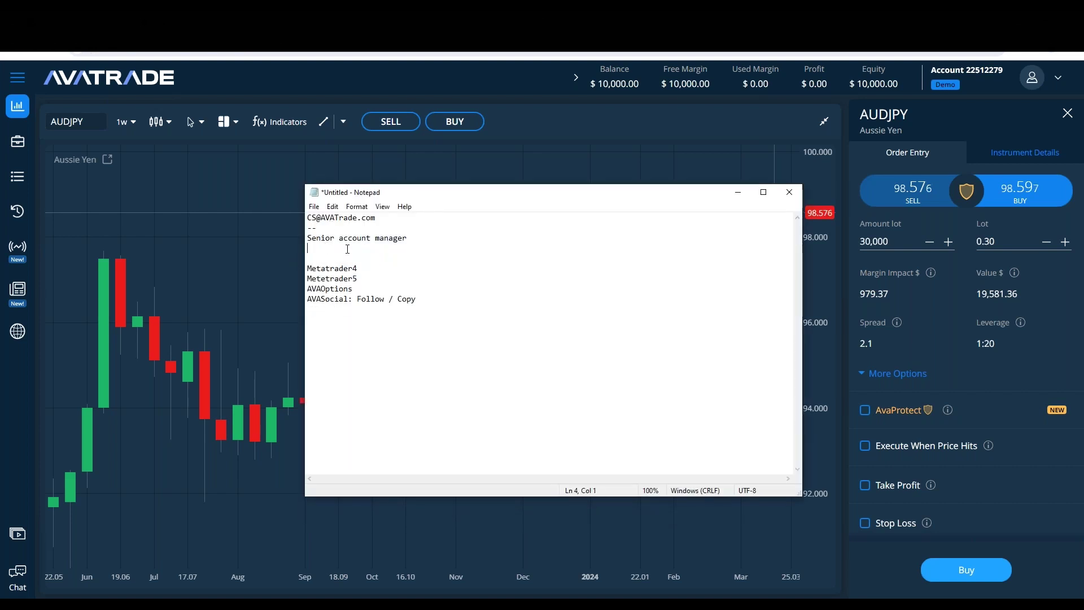
text(--)
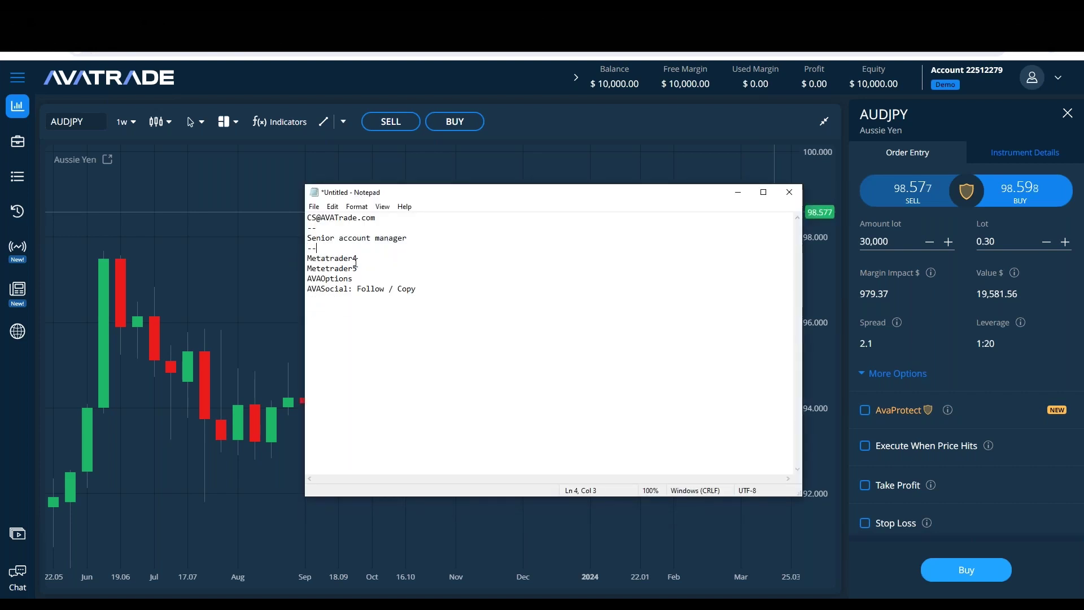
click(428, 290)
text(--)
key(Return)
key(ctrl+v)
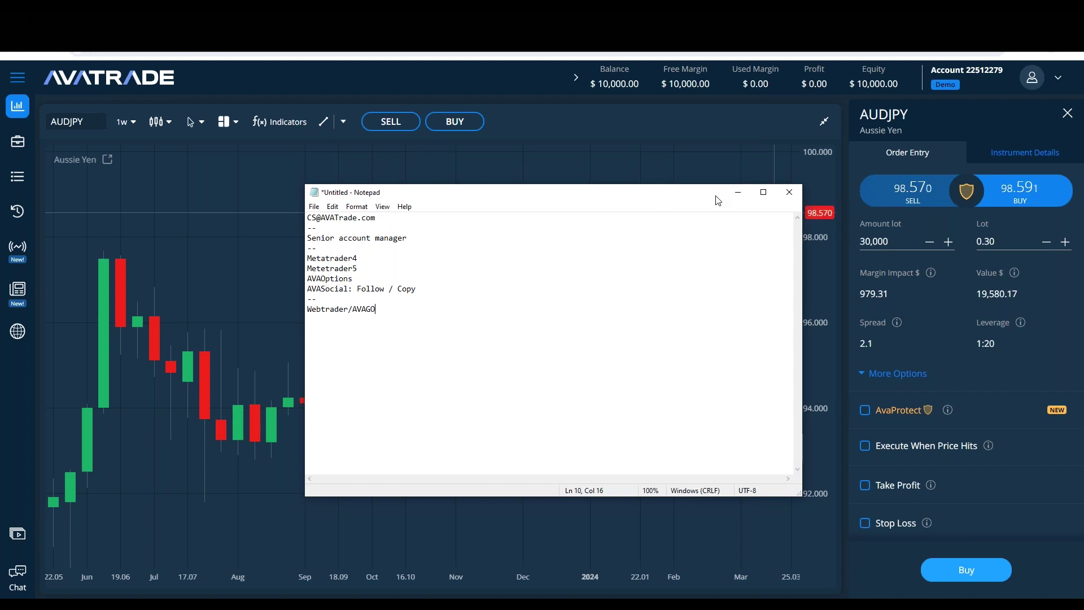
click(737, 192)
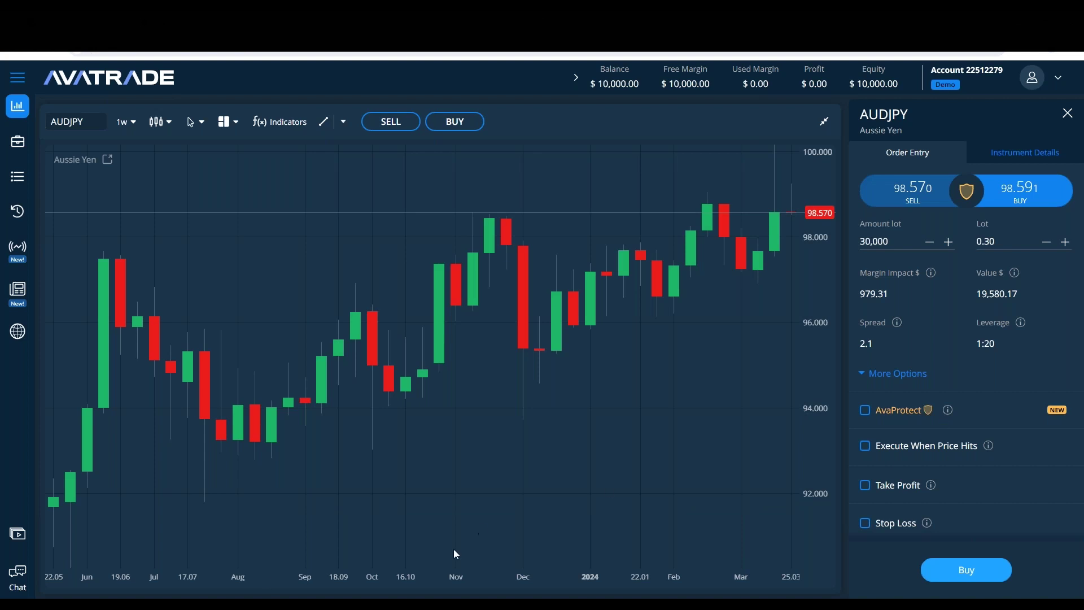
click(271, 597)
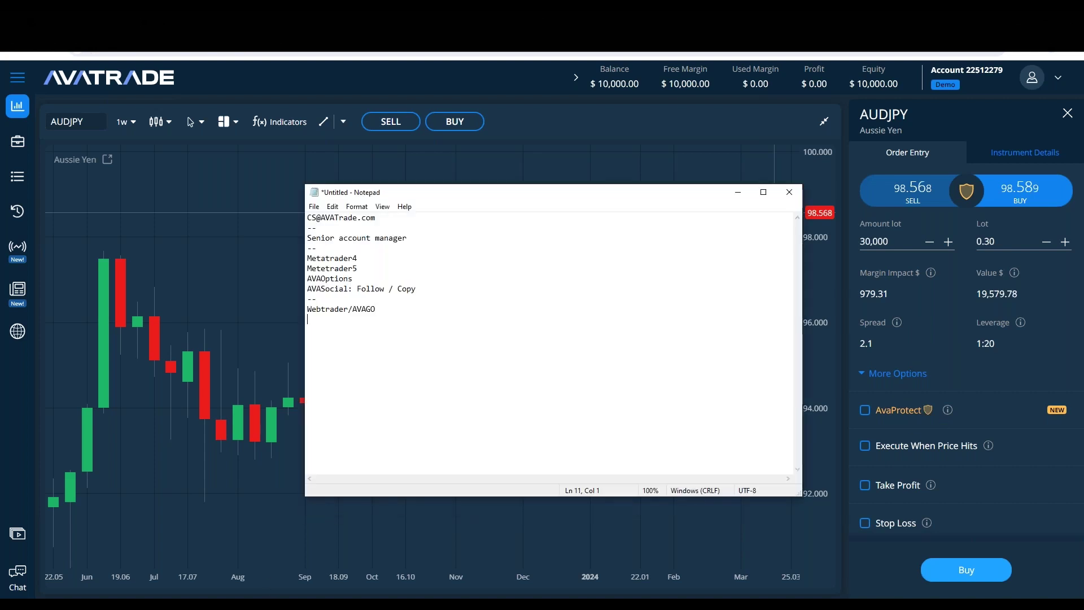
Step: Write an AVAProtect note: it protects a position for a timeframe, refunds losses, and charges a fee
key(Return)
text(AVAProtect  it le)
key(BackSpace)
key(BackSpace)
key(BackSpace)
key(BackSpace)
key(BackSpace)
text(I)
text(I)
text(t l)
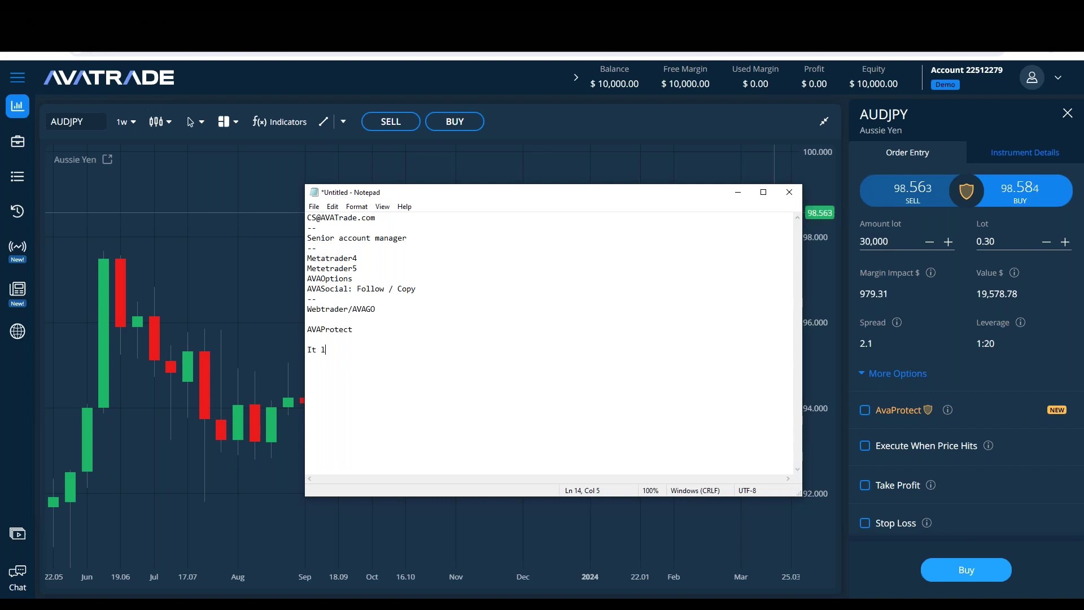
text(ets you protect the position for a certain frame)
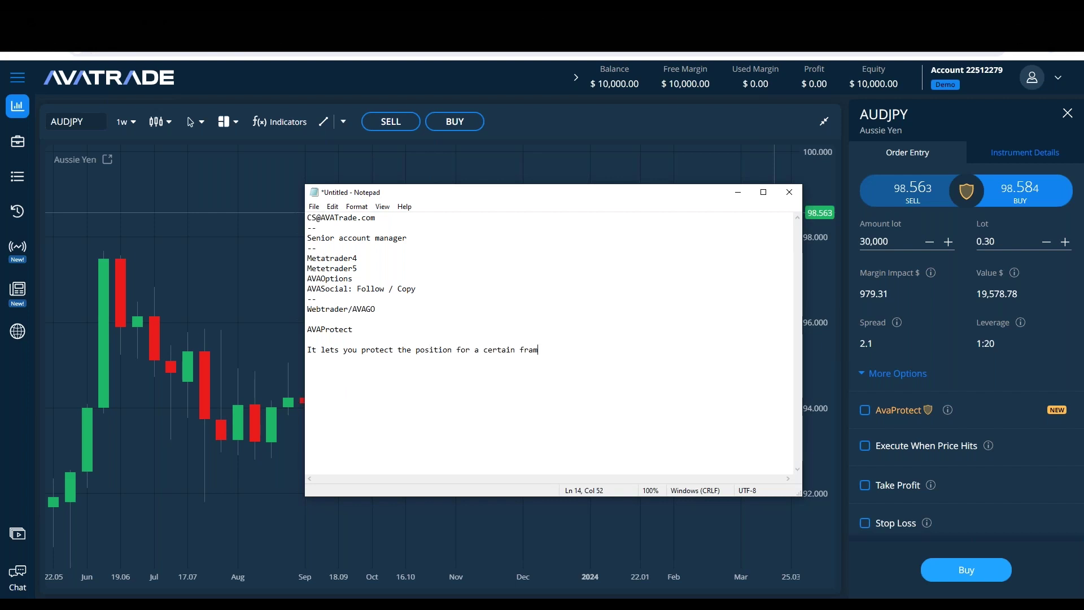
key(BackSpace)
key(BackSpace)
key(BackSpace)
key(BackSpace)
text(timeframe.)
key(Return)
text(And)
key(BackSpace)
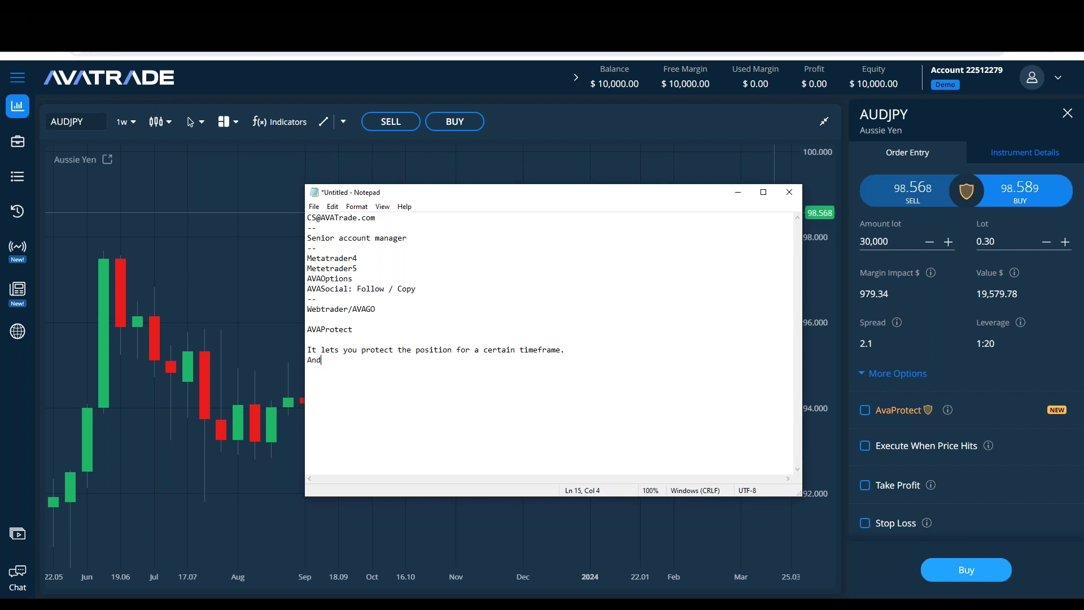
text(whatever you lost during that)
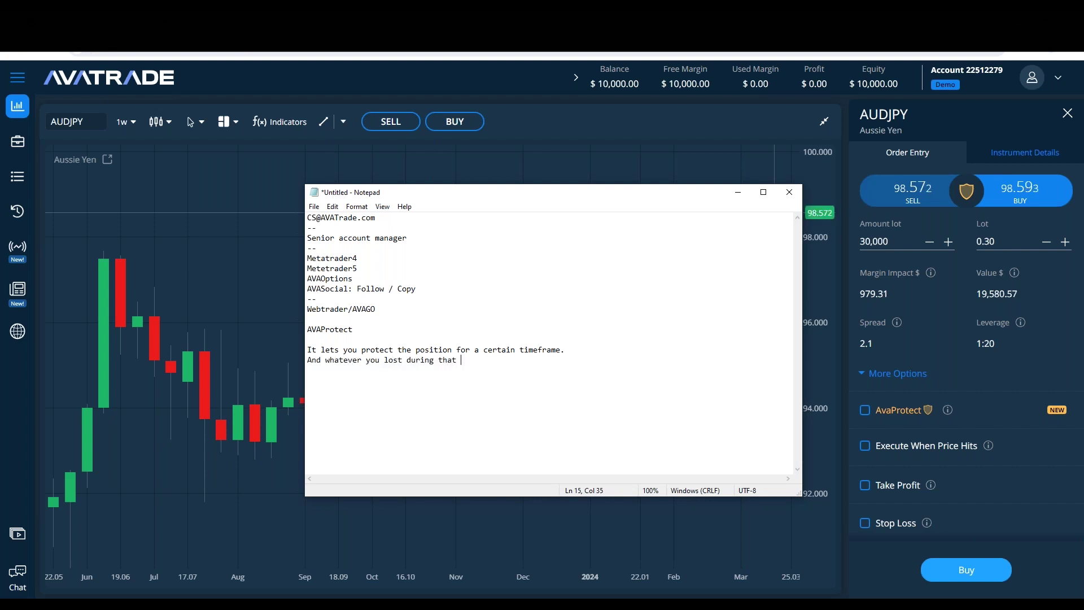
text( t)
text(ime )
text(you will be)
text( back)
text(There)
text( is a fee when )
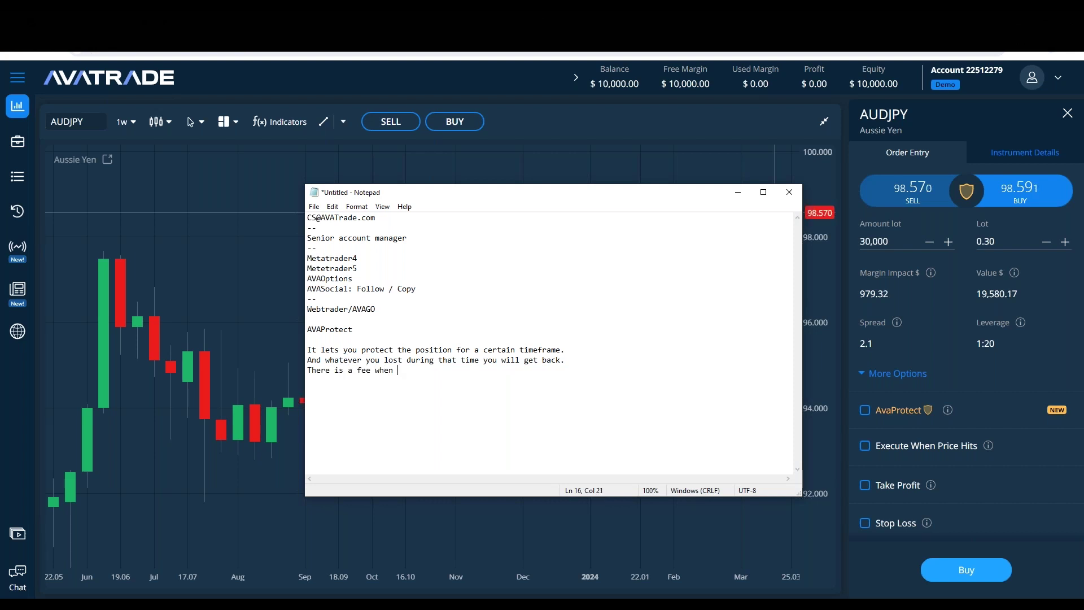
text(using the s)
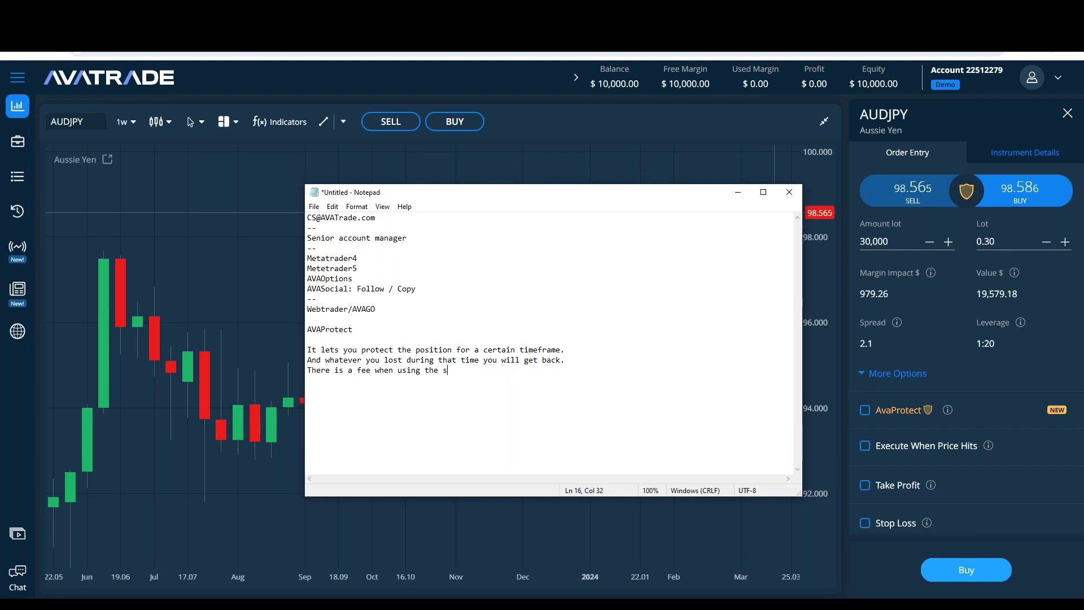
text(ervice.)
Step: Reposition and enlarge the Notepad window, then start a new symbol search
drag(460, 192, 418, 135)
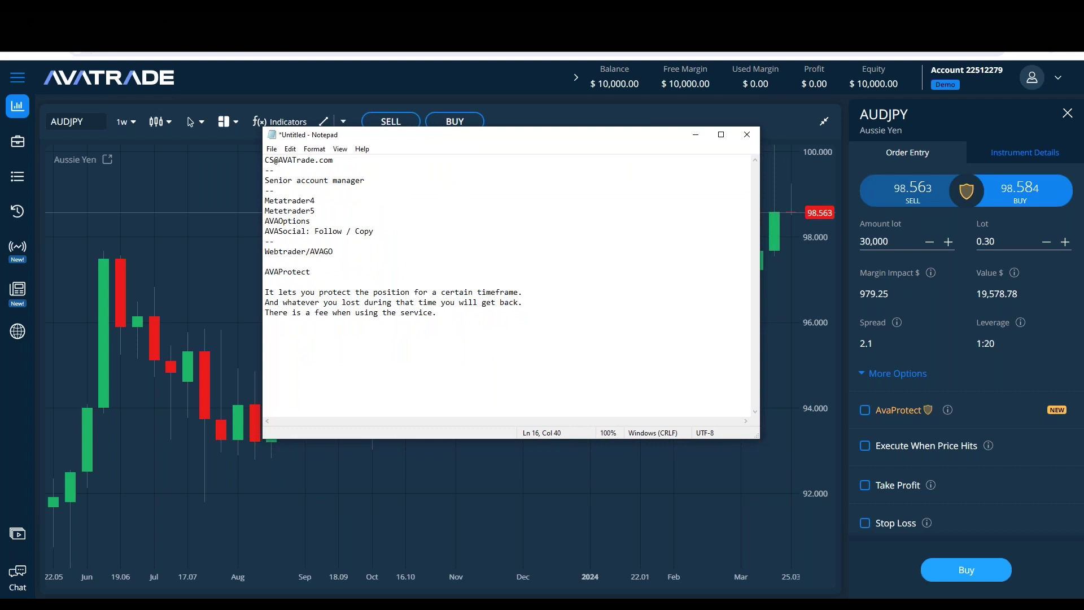
drag(579, 145, 589, 206)
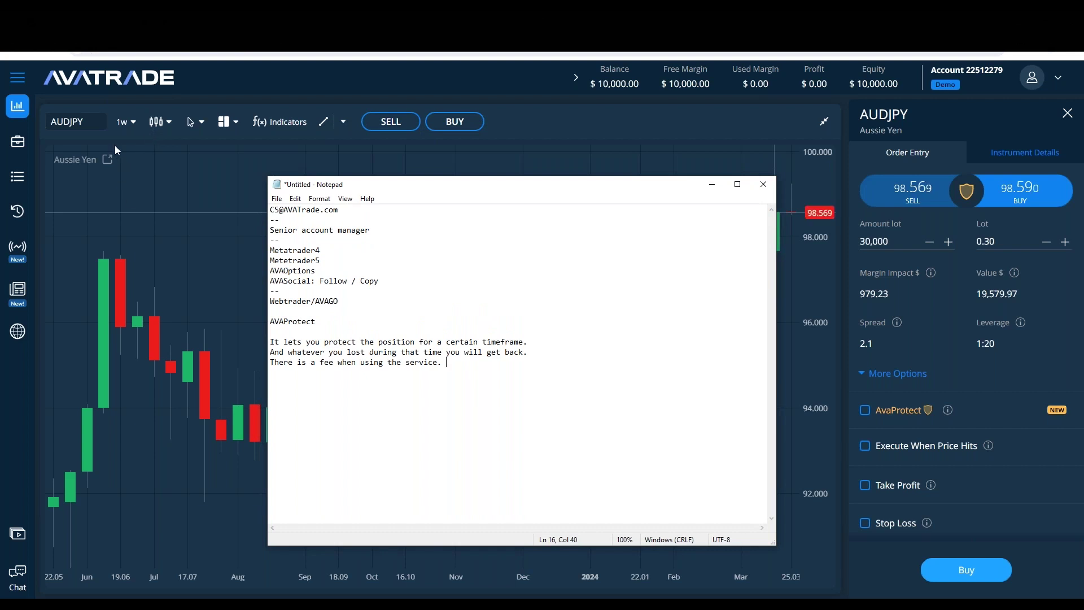
click(98, 122)
Step: Load the SILVER instrument via the symbol search 'Silv' and bring the Notepad notes back up
text(Gold)
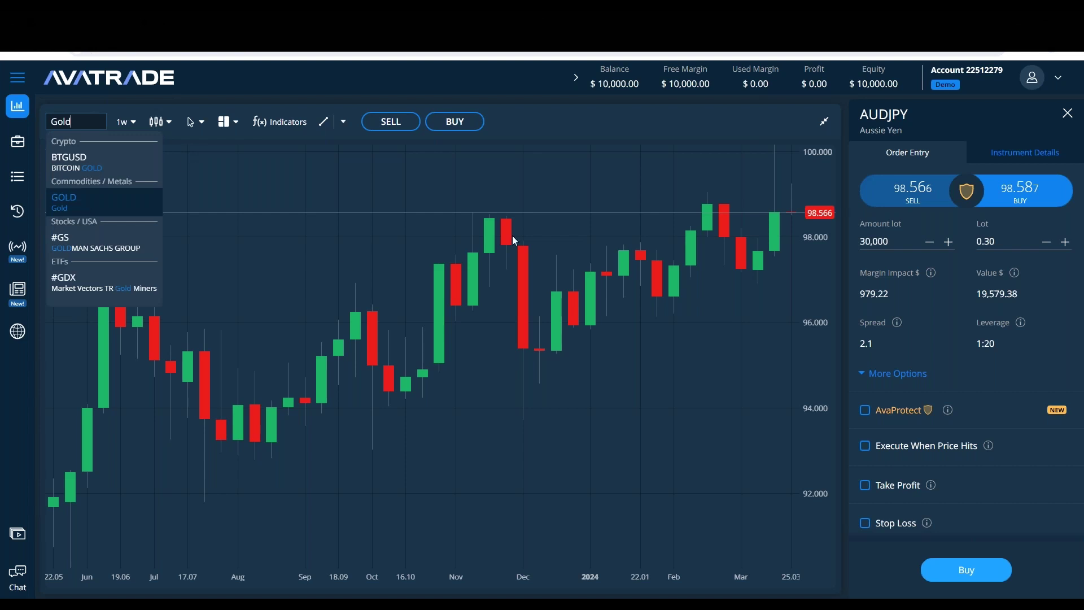
key(ctrl+a)
text(Silv)
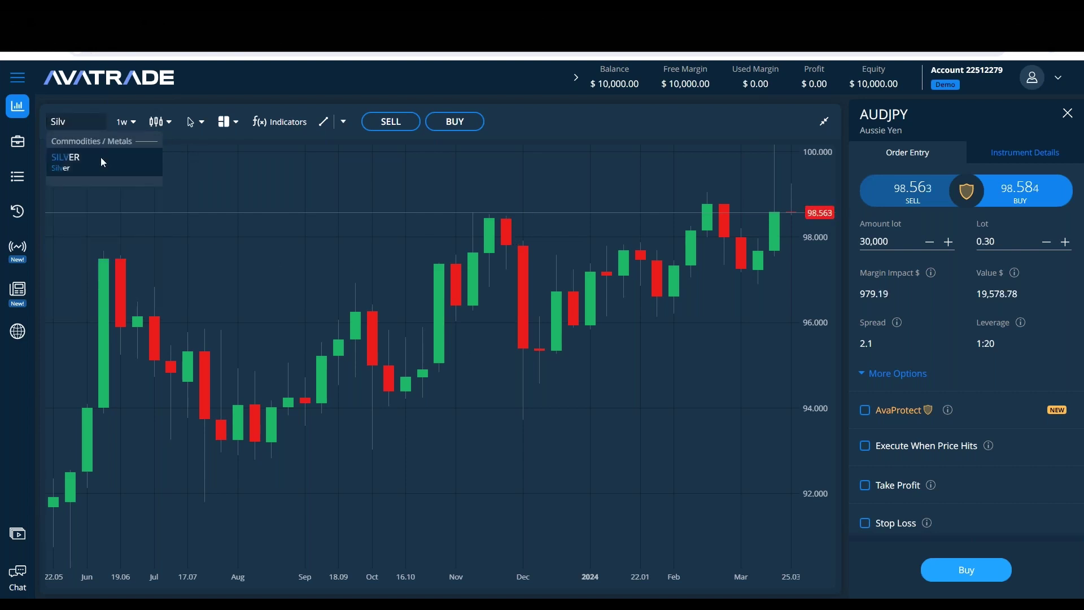
click(101, 163)
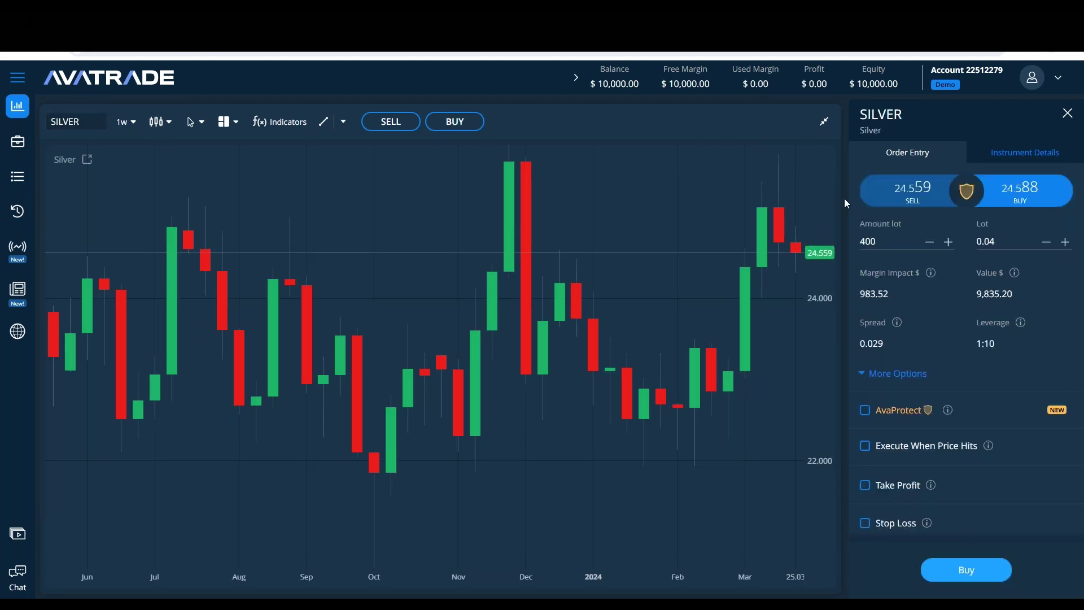
click(376, 597)
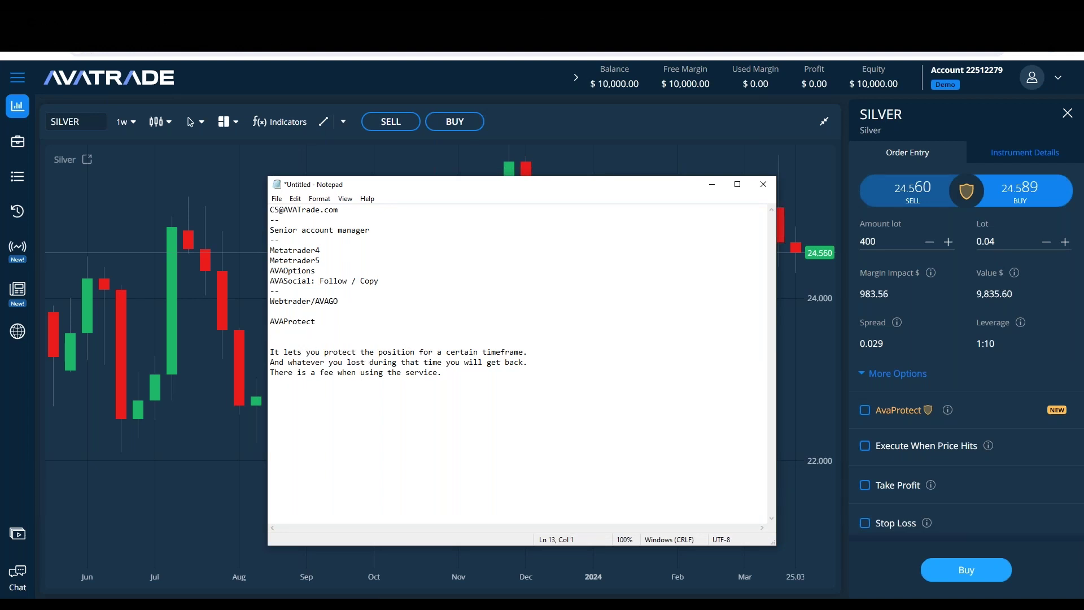
Step: Add 'working with: FX/SILVER/GOLD' to the AVAProtect heading line and shift the notes window left
text(wo)
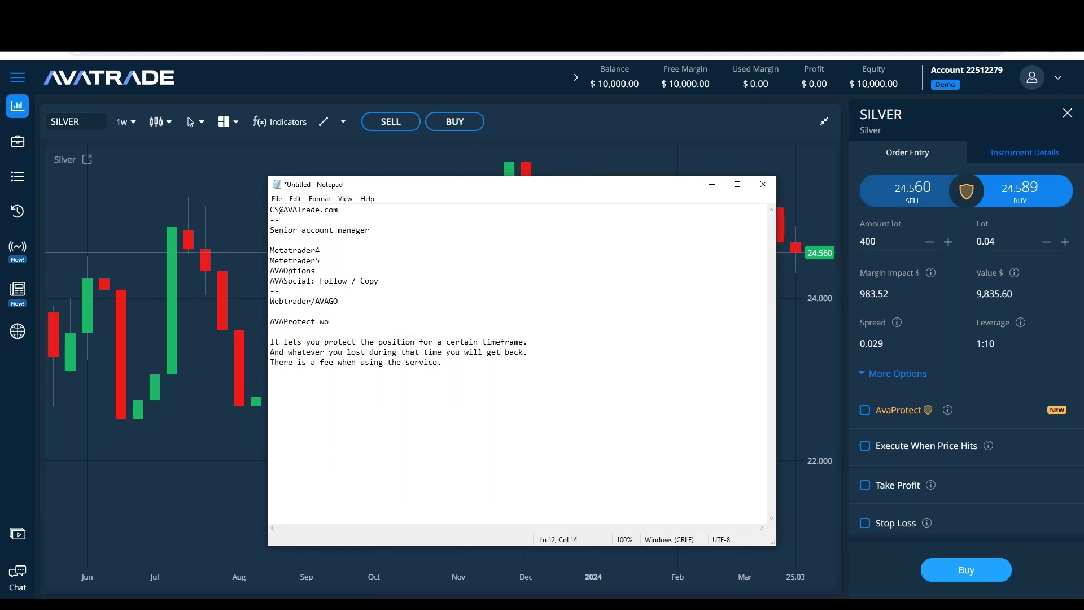
key(BackSpace)
key(BackSpace)
text(working wit)
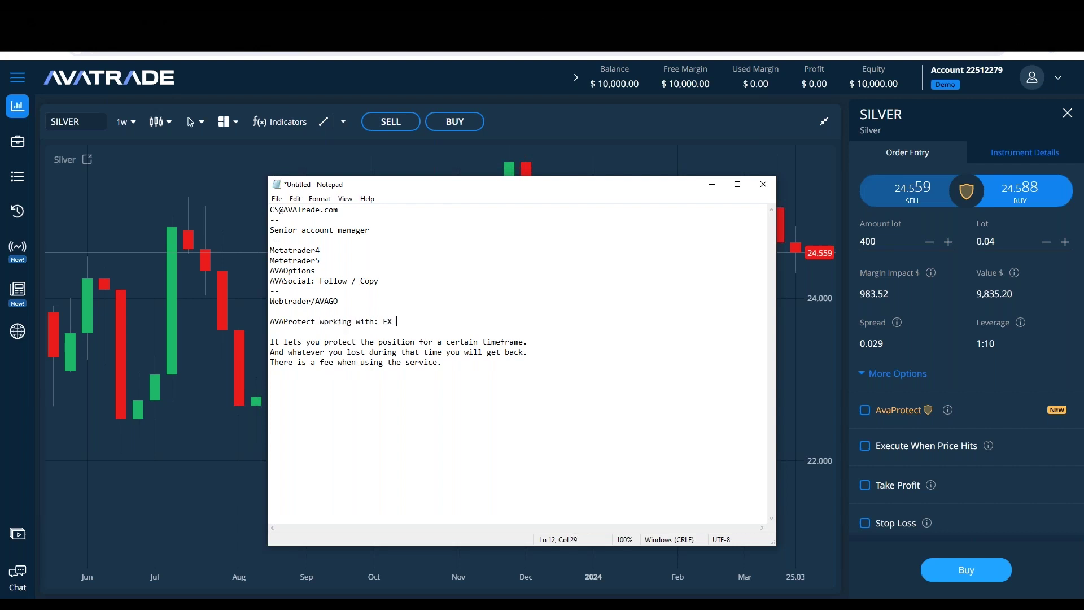
text(h: FX/SILVER/GO)
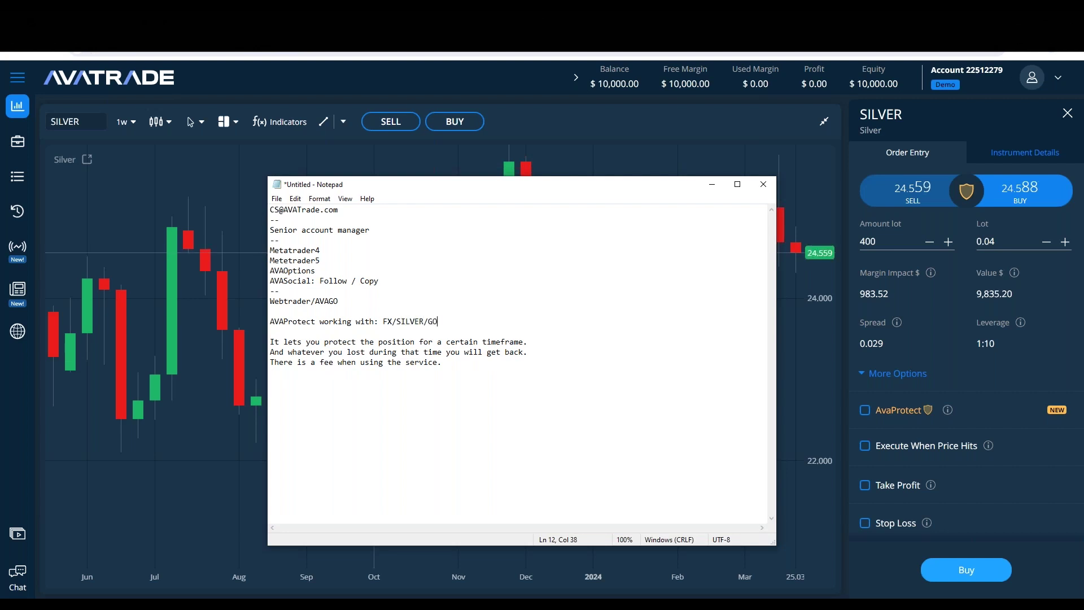
text(LD)
mouse_move(947, 414)
drag(529, 186, 471, 186)
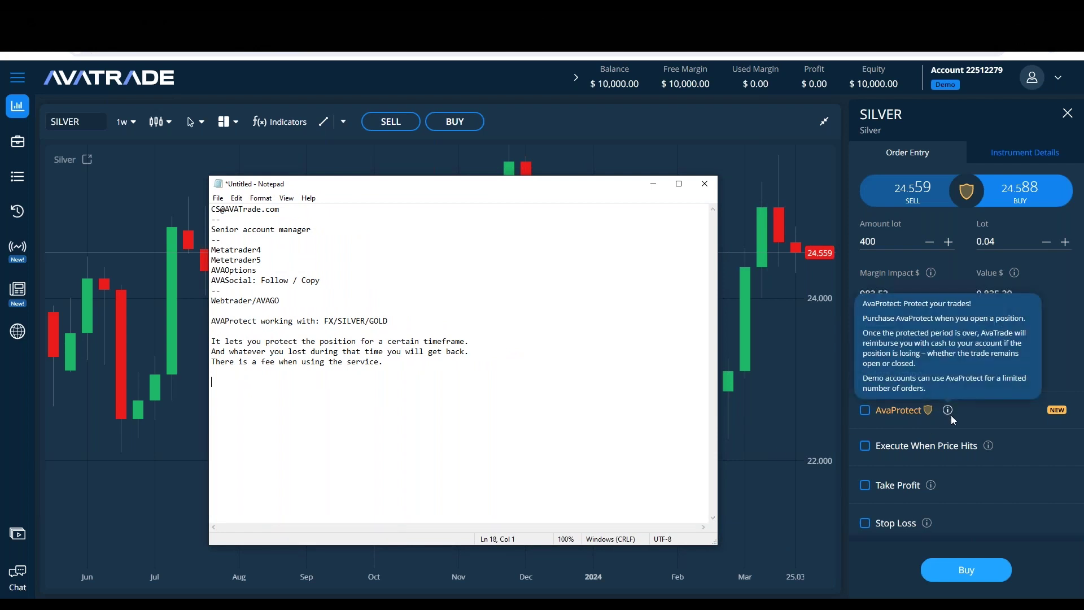
Step: Turn on AvaProtect for the Silver order and change the lot from 0.04 to 0.01
click(866, 409)
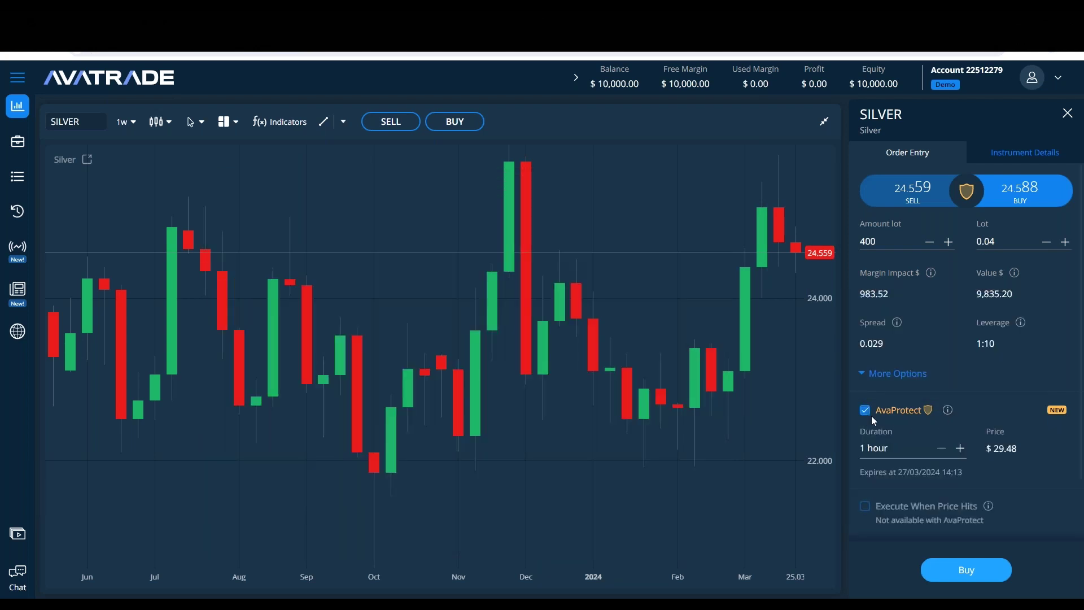
scroll(1001, 370, down, 1)
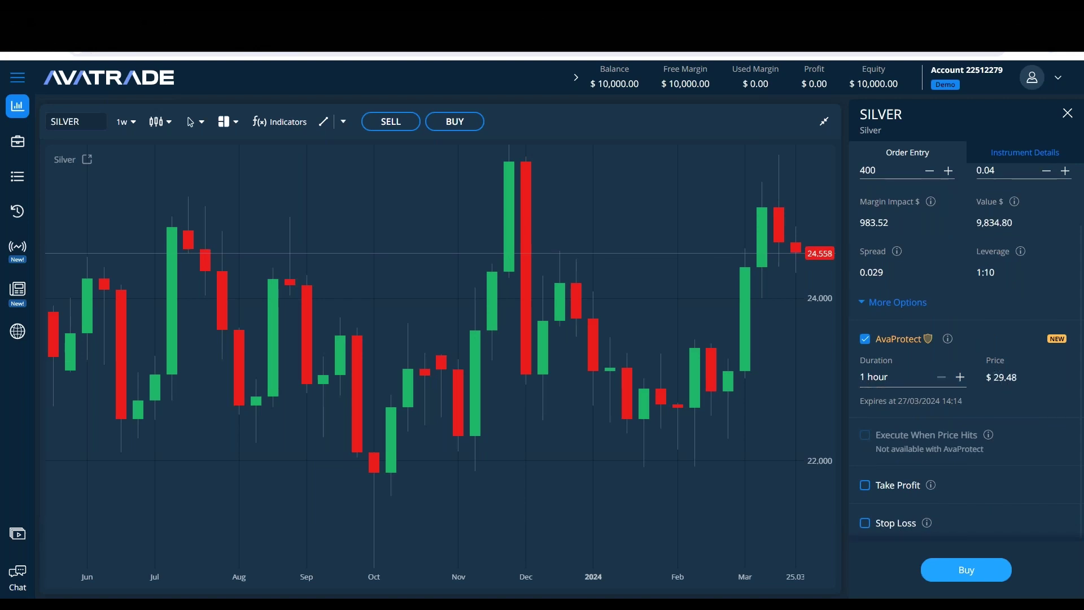
scroll(994, 398, up, 1)
click(1001, 224)
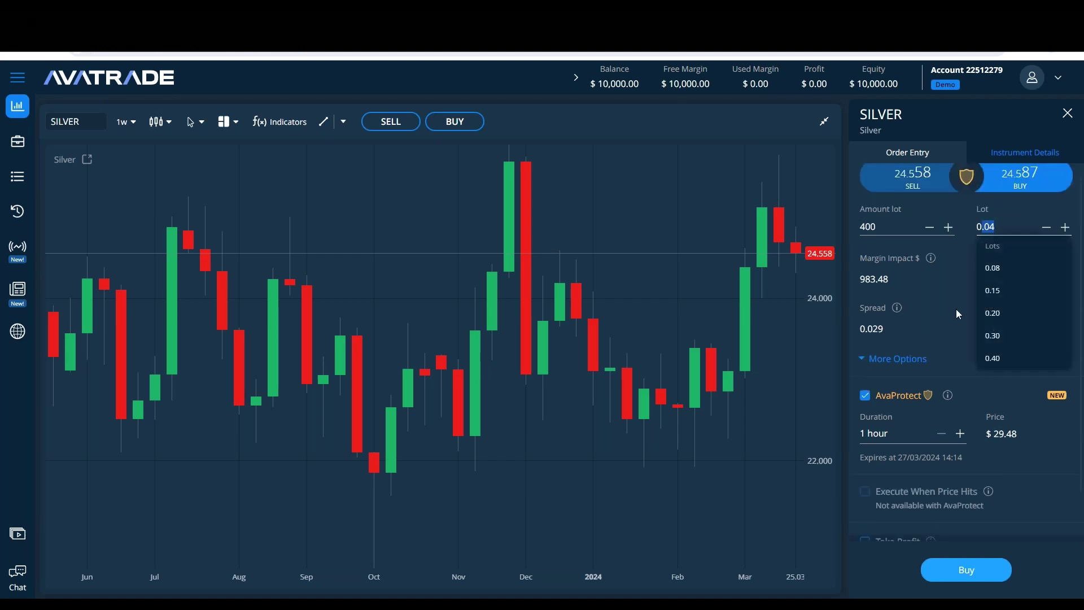
key(BackSpace)
text(0.01)
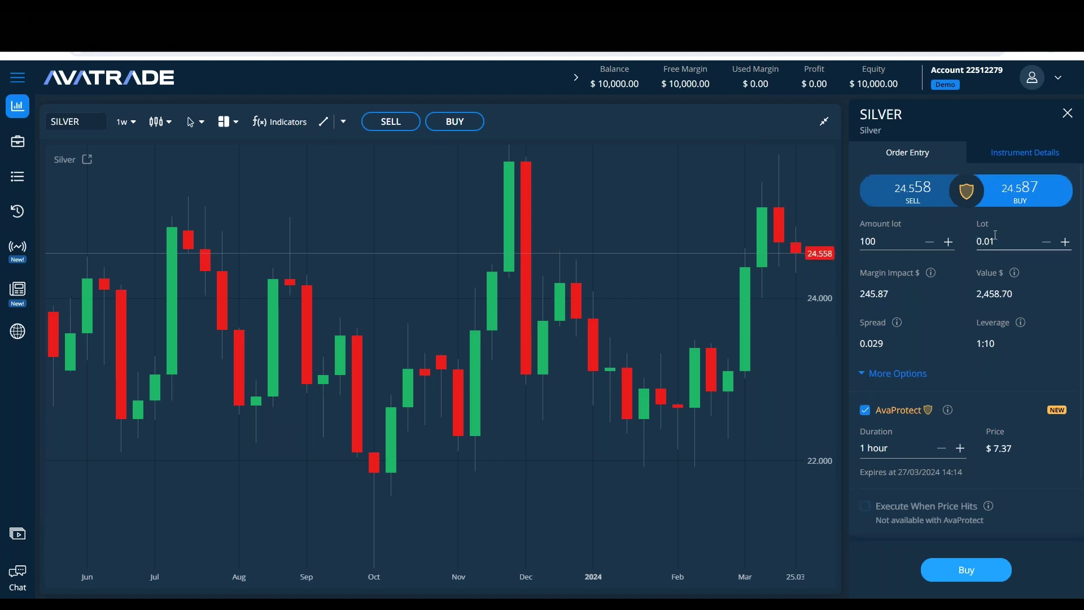
Step: Step through the AvaProtect protection periods, settling on 2 days
scroll(927, 339, down, 1)
scroll(927, 339, down, 1)
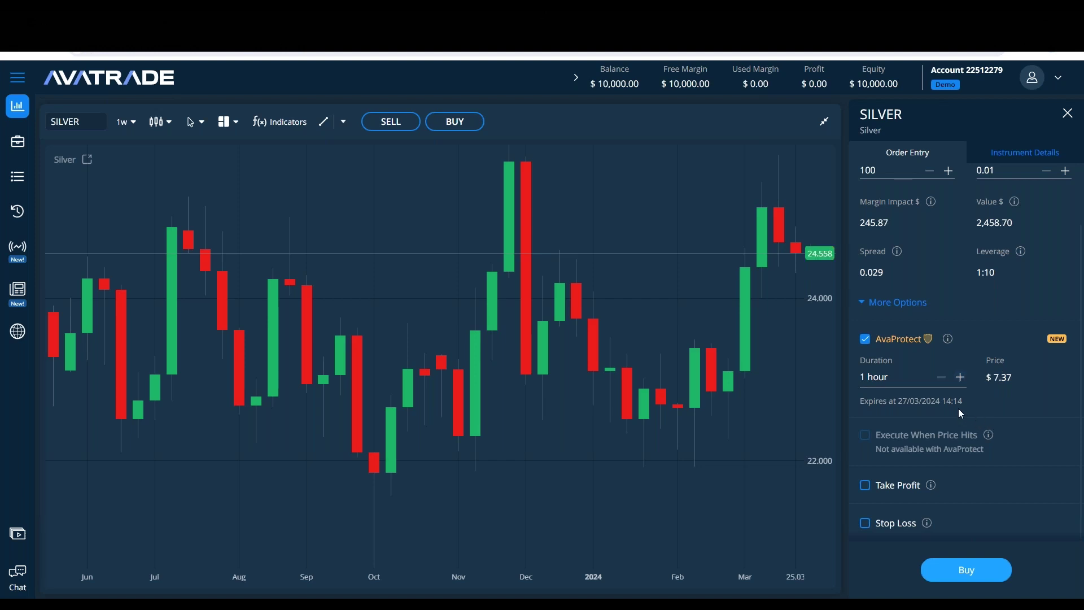
drag(961, 401, 858, 410)
click(998, 405)
click(959, 377)
click(959, 377)
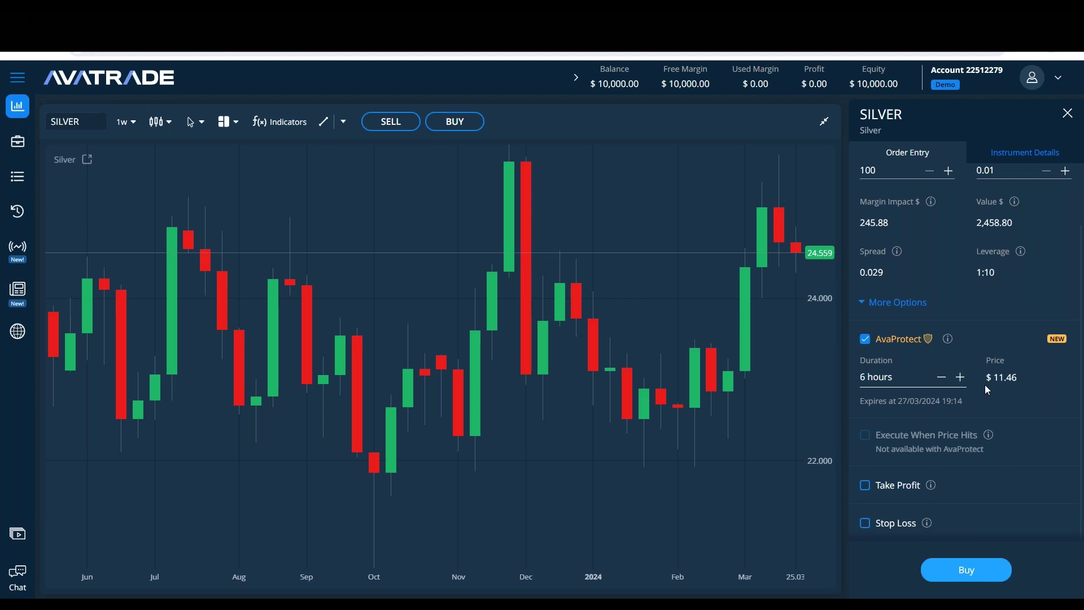
click(959, 377)
click(960, 377)
click(941, 377)
click(941, 377)
click(941, 377)
click(959, 377)
click(960, 377)
click(959, 377)
scroll(971, 373, up, 1)
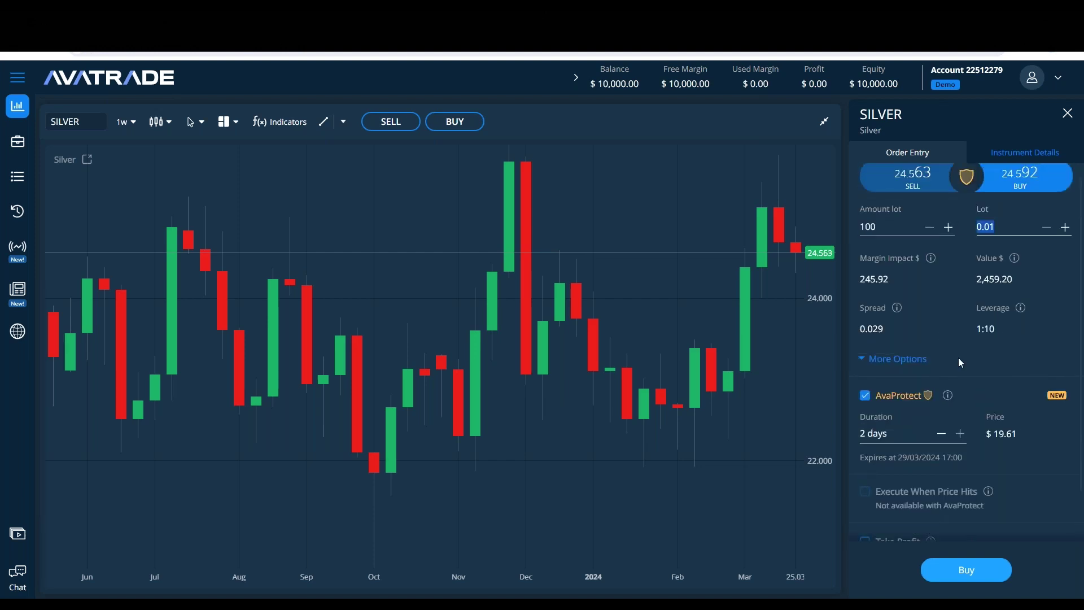
mouse_move(1000, 485)
click(1064, 227)
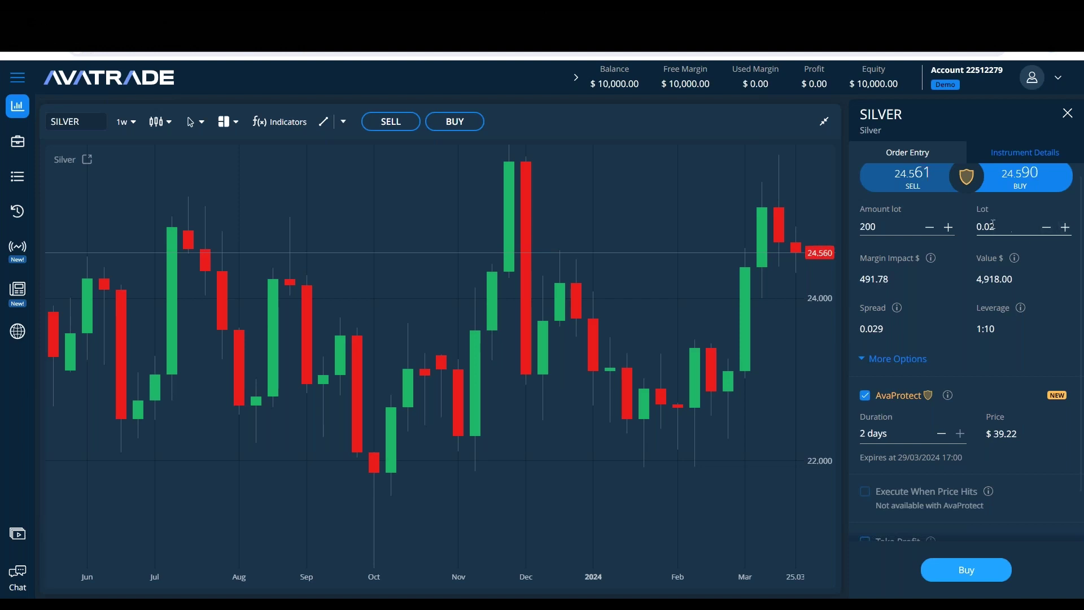
click(1065, 226)
click(1064, 226)
click(1064, 226)
click(1064, 227)
click(1064, 226)
click(1065, 226)
click(1065, 226)
click(1065, 227)
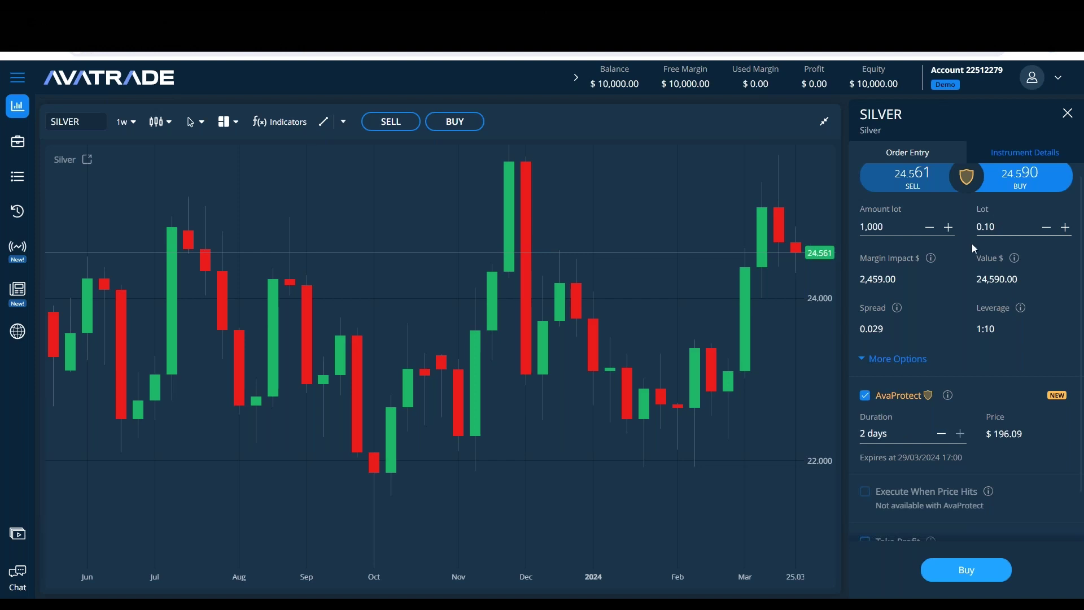
text(0.01)
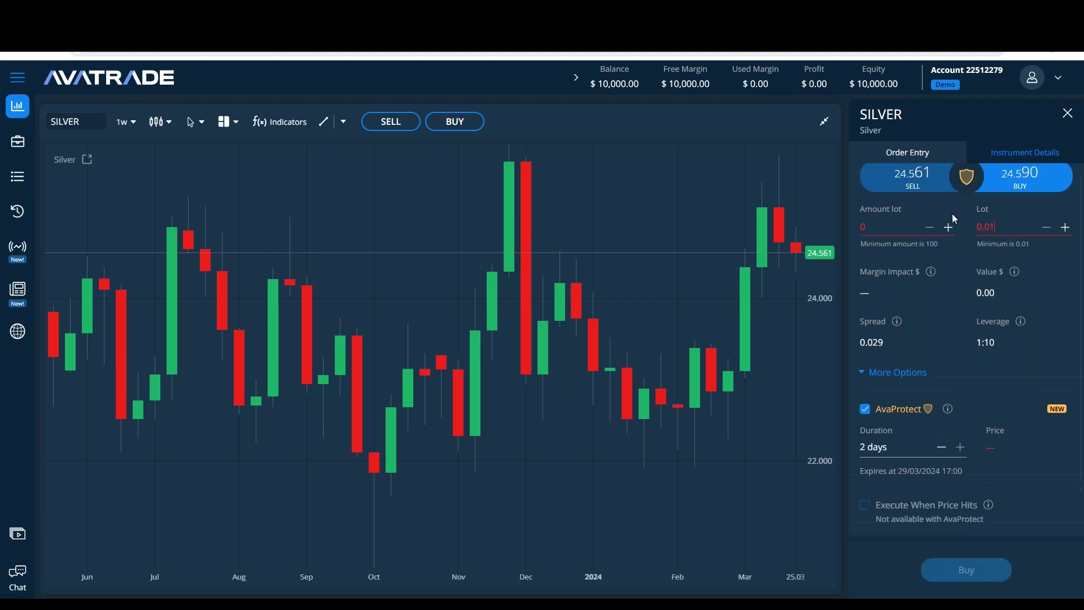
click(1010, 373)
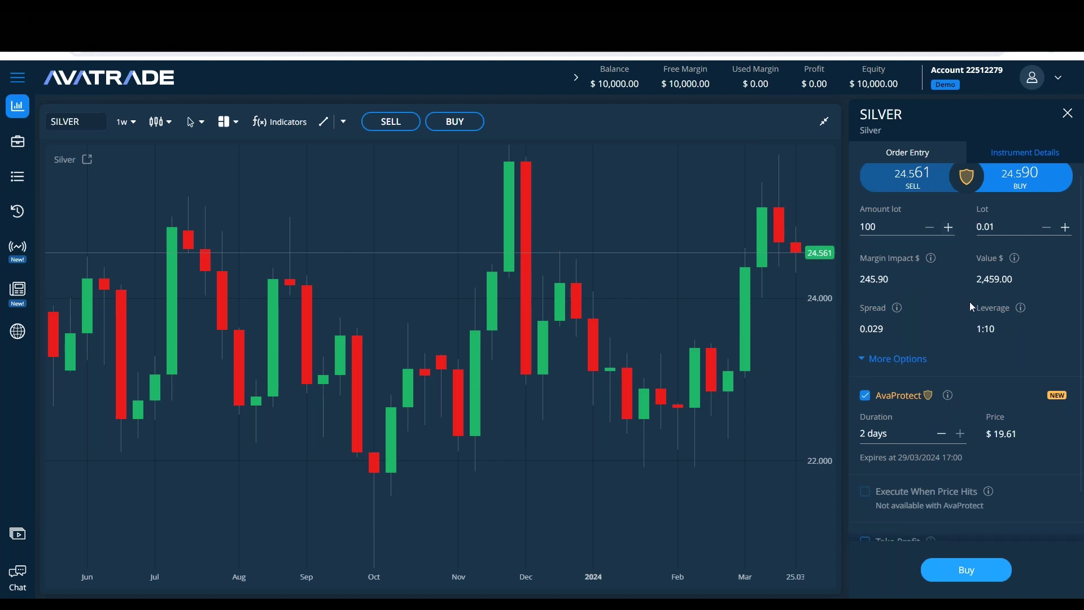
scroll(970, 301, down, 1)
scroll(980, 346, up, 1)
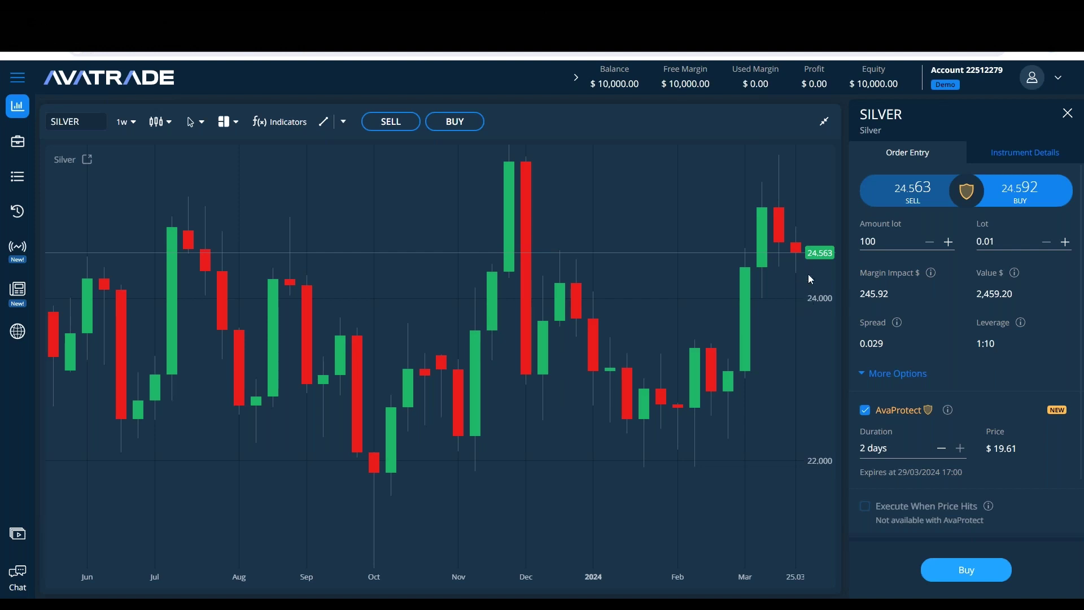
Step: Place two Price Line drawings on the SILVER chart at 25.582 and 23.548
click(344, 125)
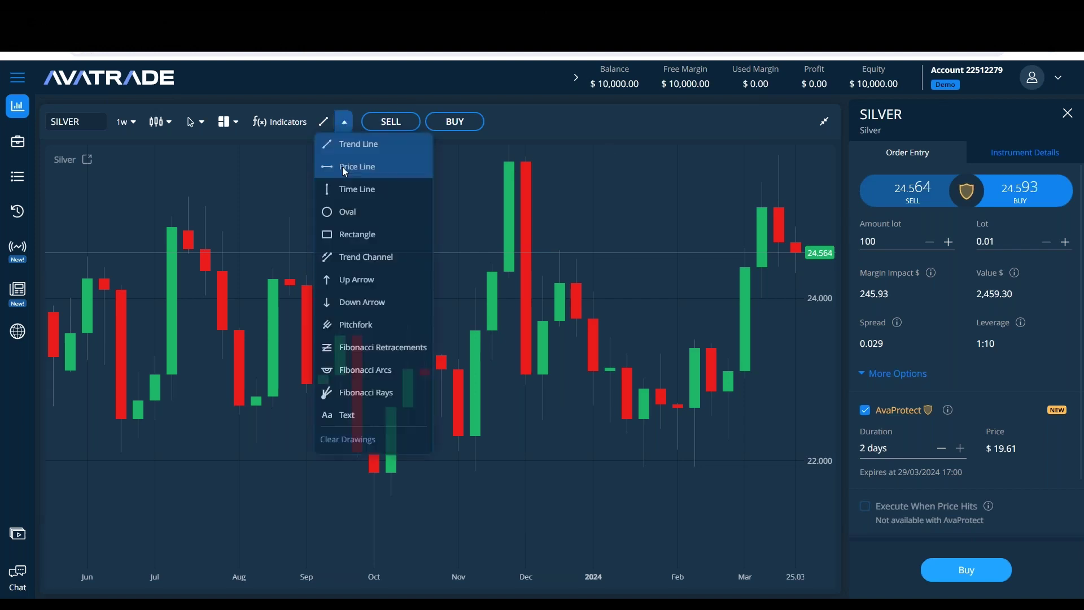
click(342, 167)
click(795, 226)
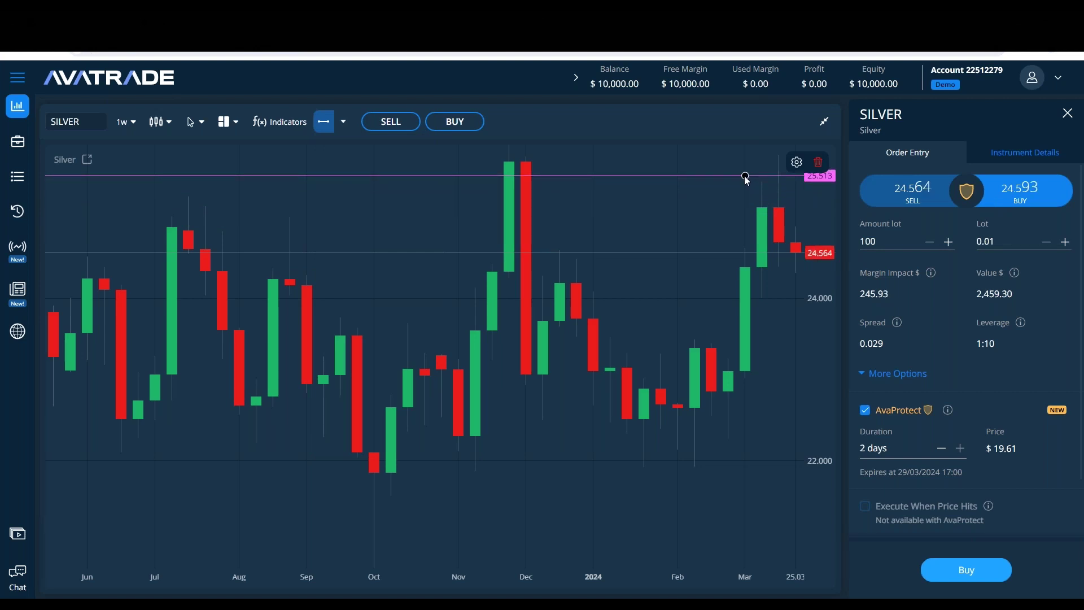
click(742, 170)
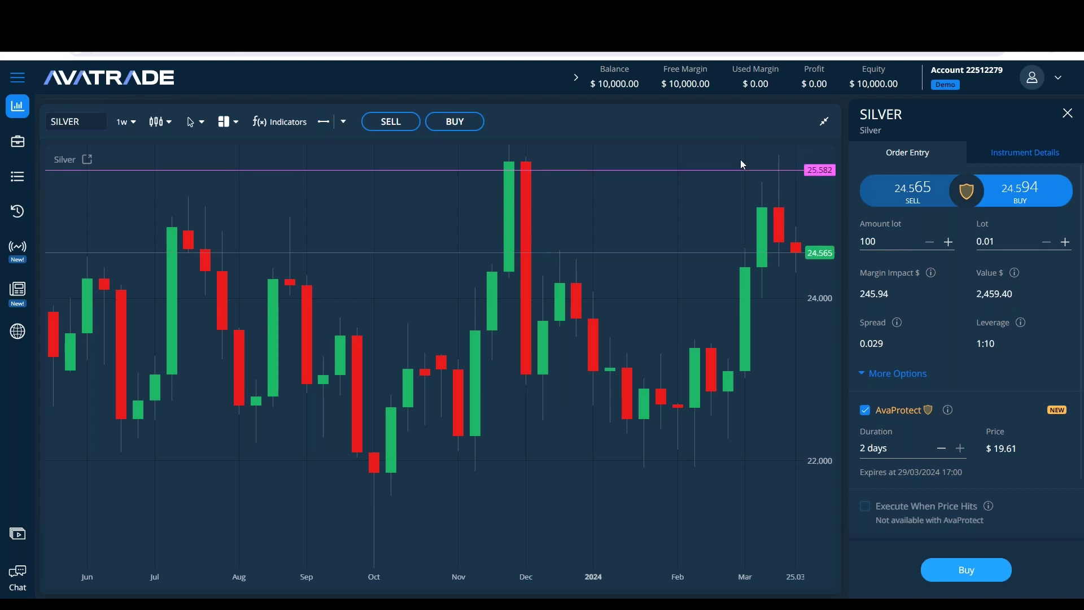
click(323, 121)
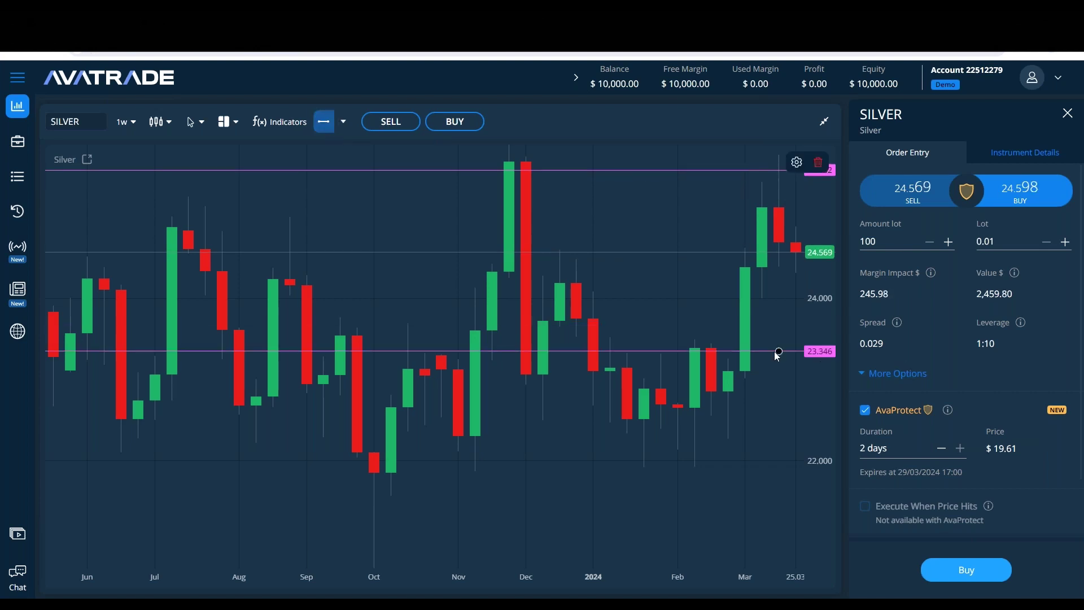
click(734, 335)
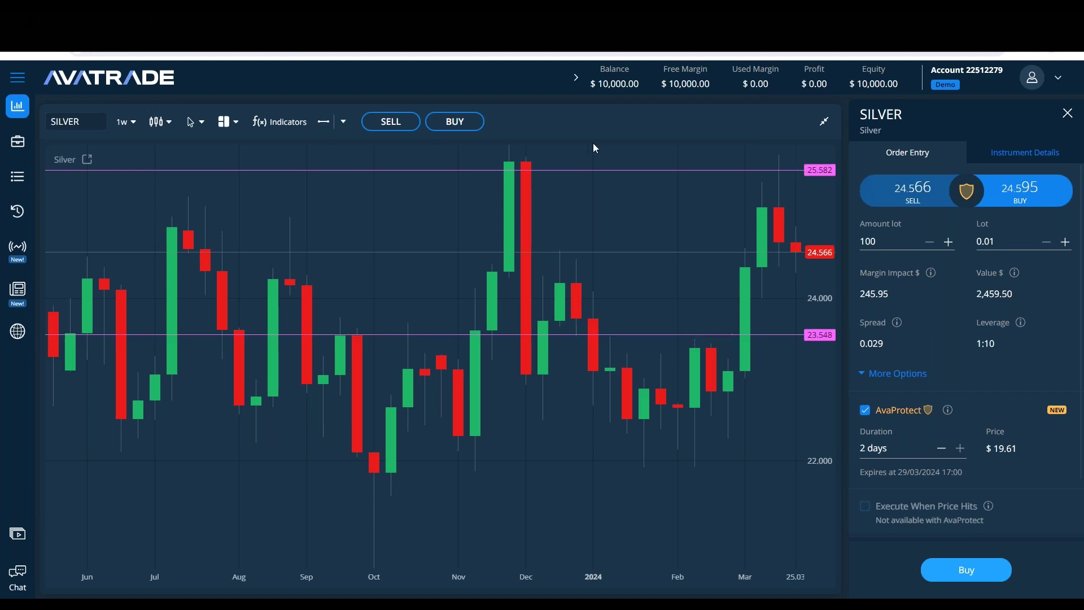
click(602, 170)
Step: Color the 25.582 price line green
click(796, 162)
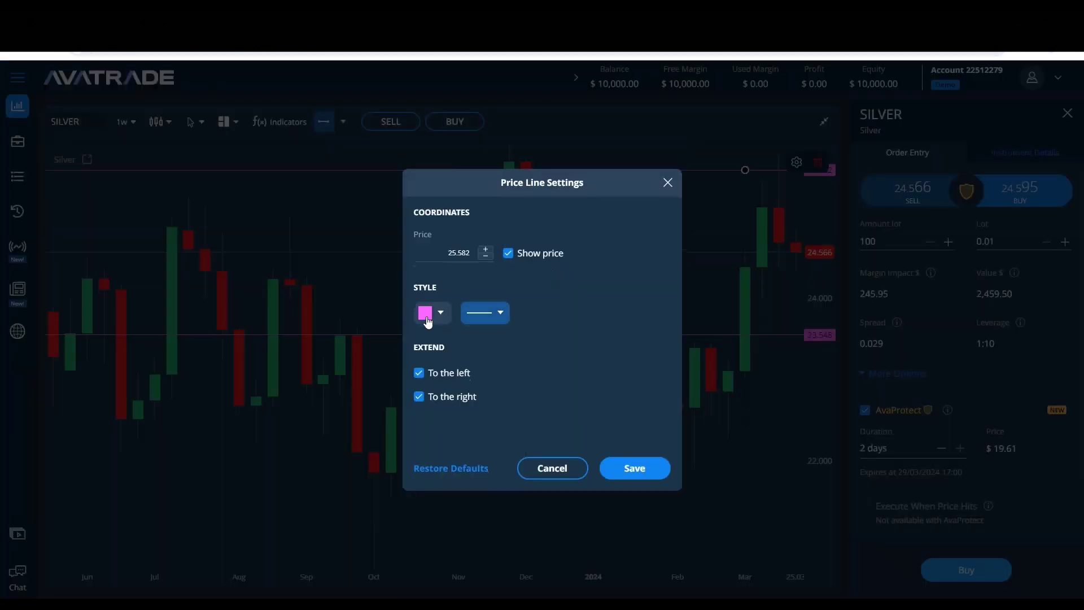
click(432, 312)
click(518, 419)
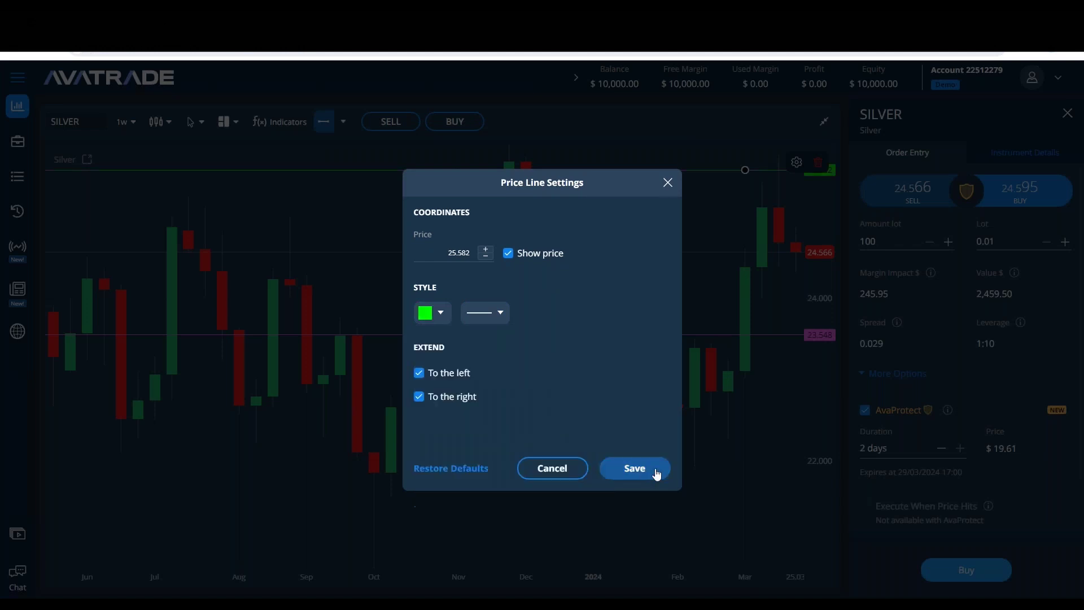
key(Return)
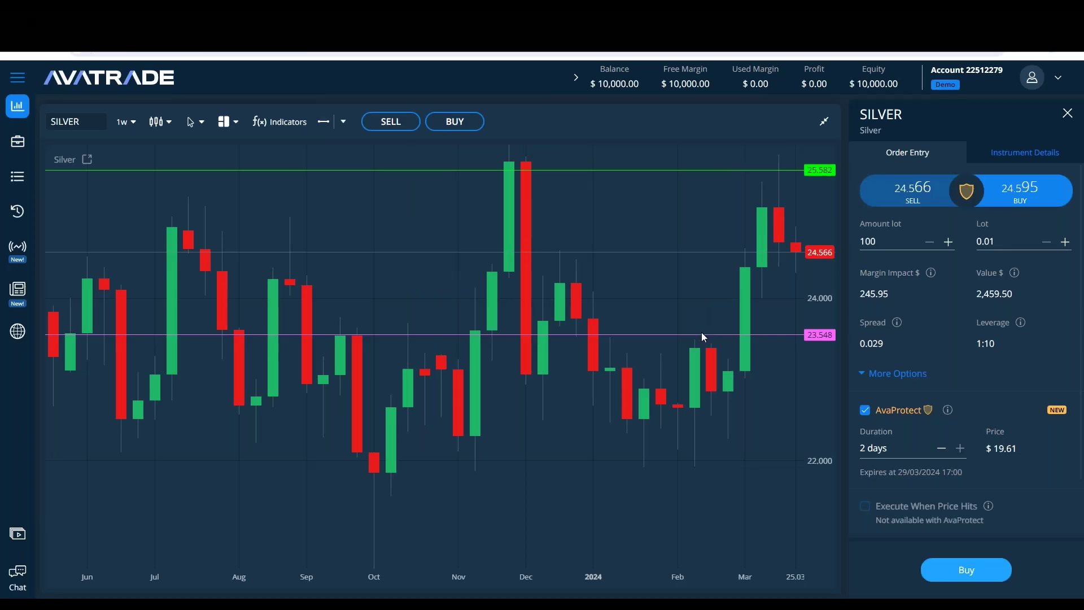
Step: Color the 23.548 price line red and enable Take Profit on the order
click(702, 334)
click(796, 162)
click(432, 312)
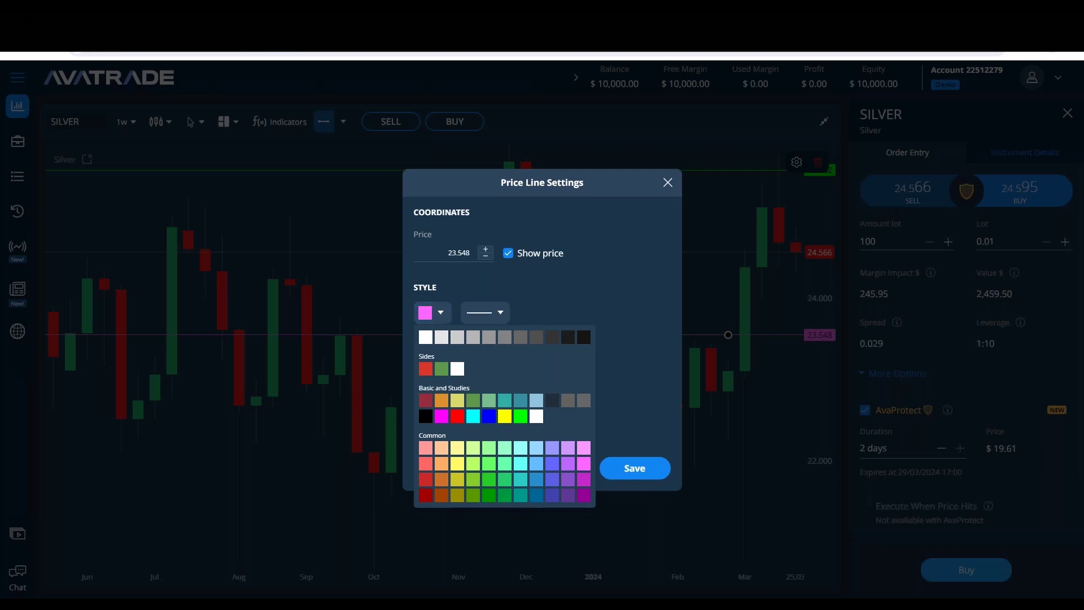
click(458, 418)
click(638, 468)
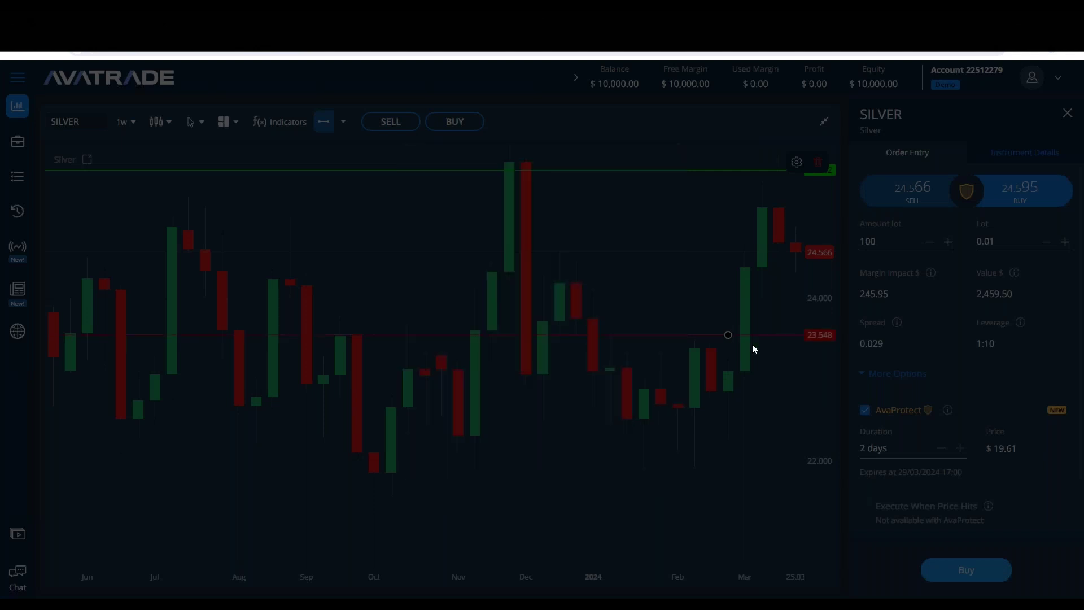
click(741, 388)
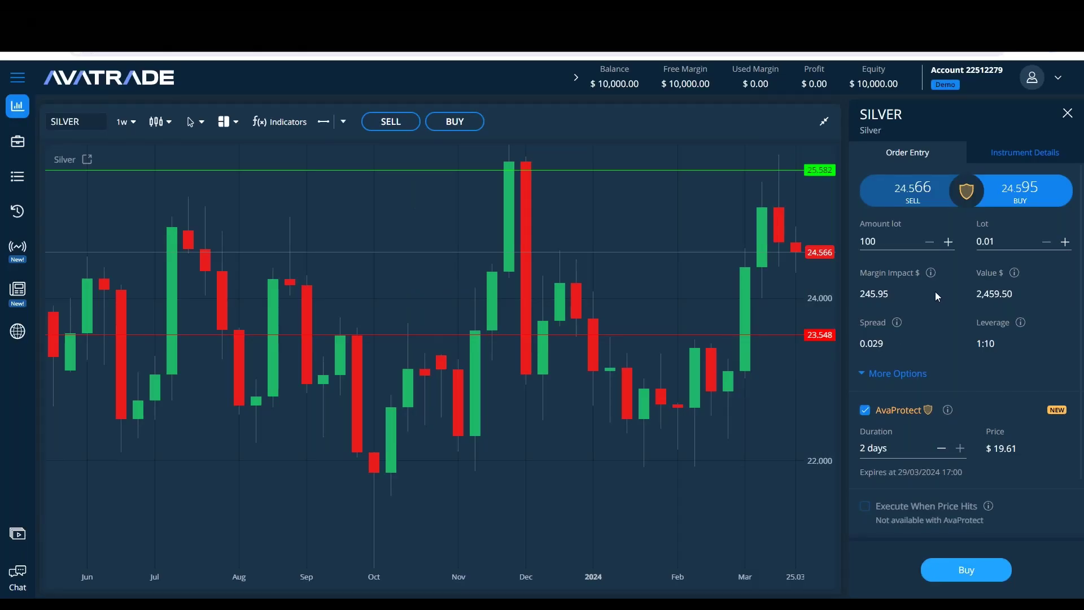
scroll(996, 276, down, 2)
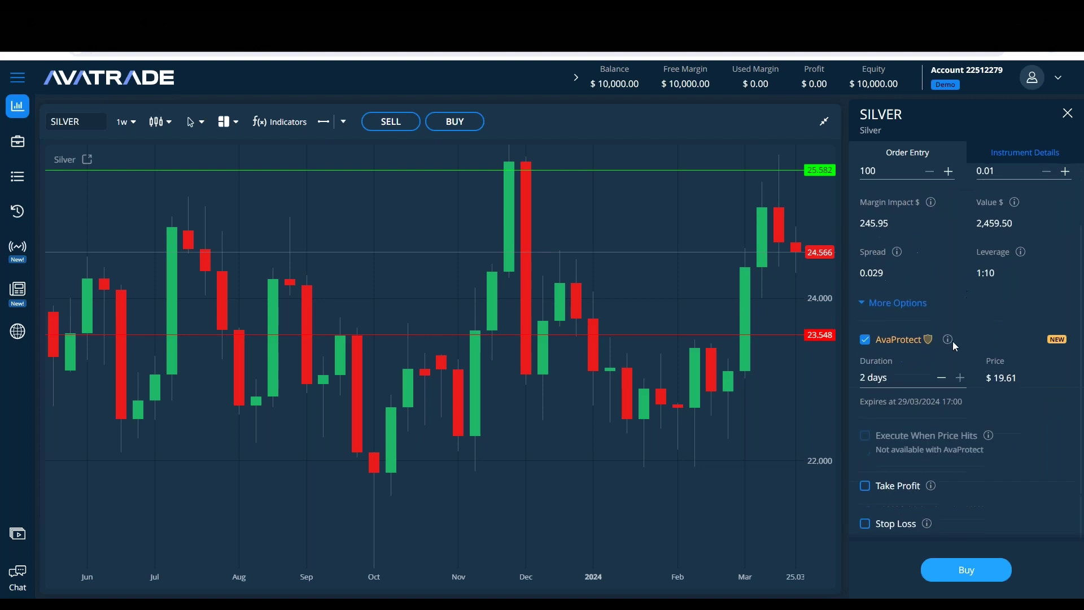
click(865, 484)
Step: Enter 25.580 as the Take Profit price and 23.540 as the Stop Loss price
scroll(939, 387, down, 2)
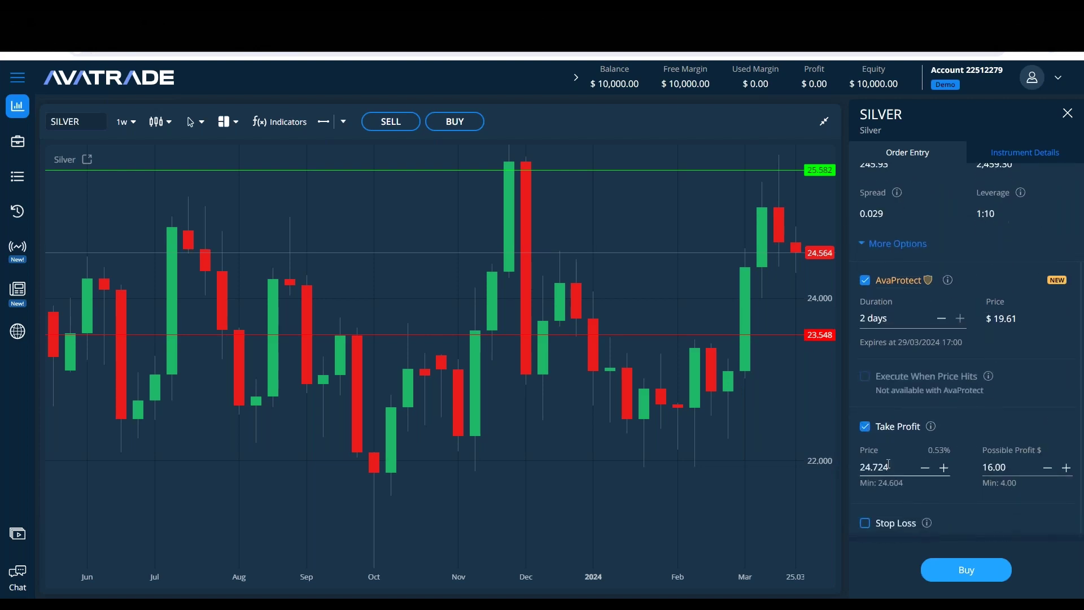
text(25)
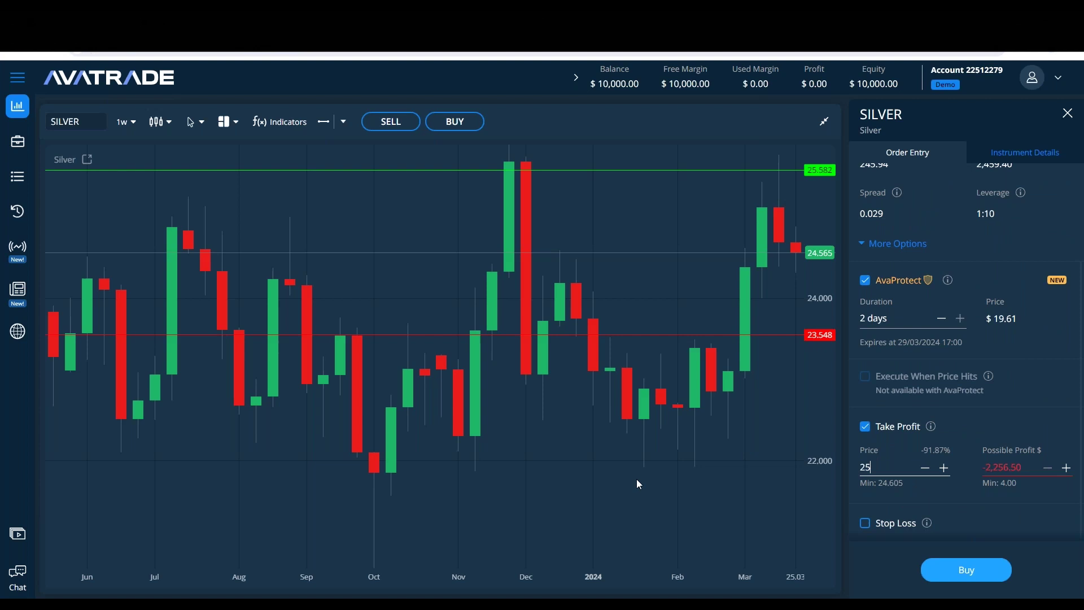
text(.580)
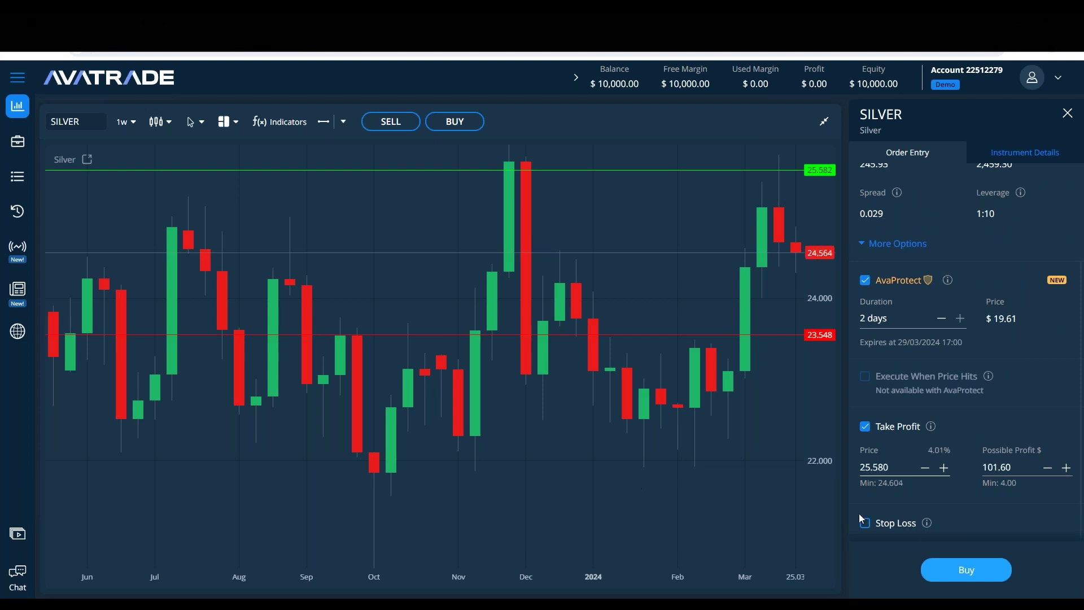
click(937, 500)
scroll(869, 530, down, 1)
click(875, 504)
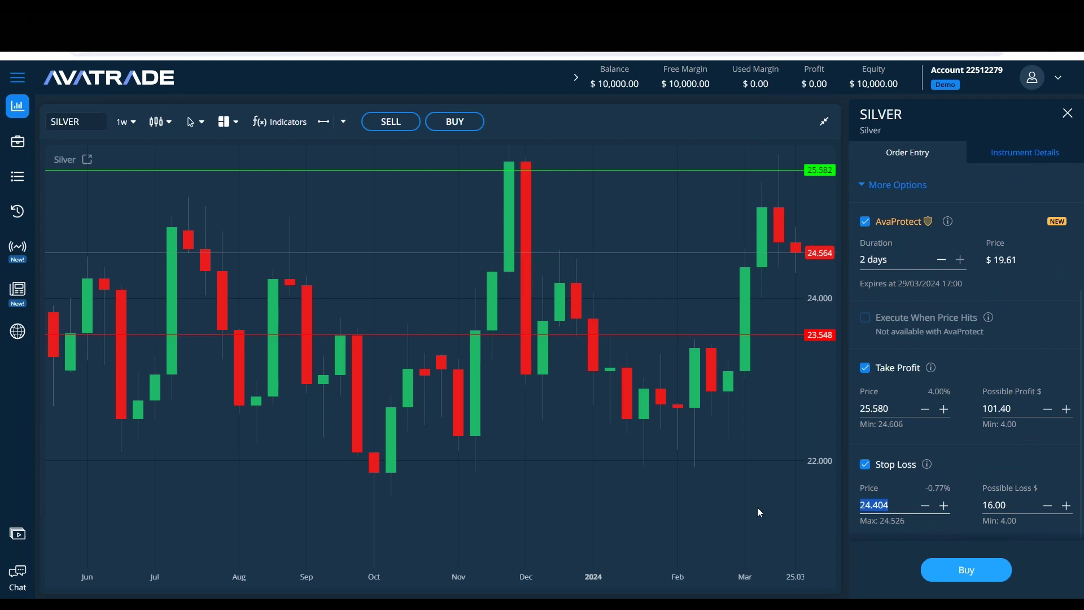
text(23)
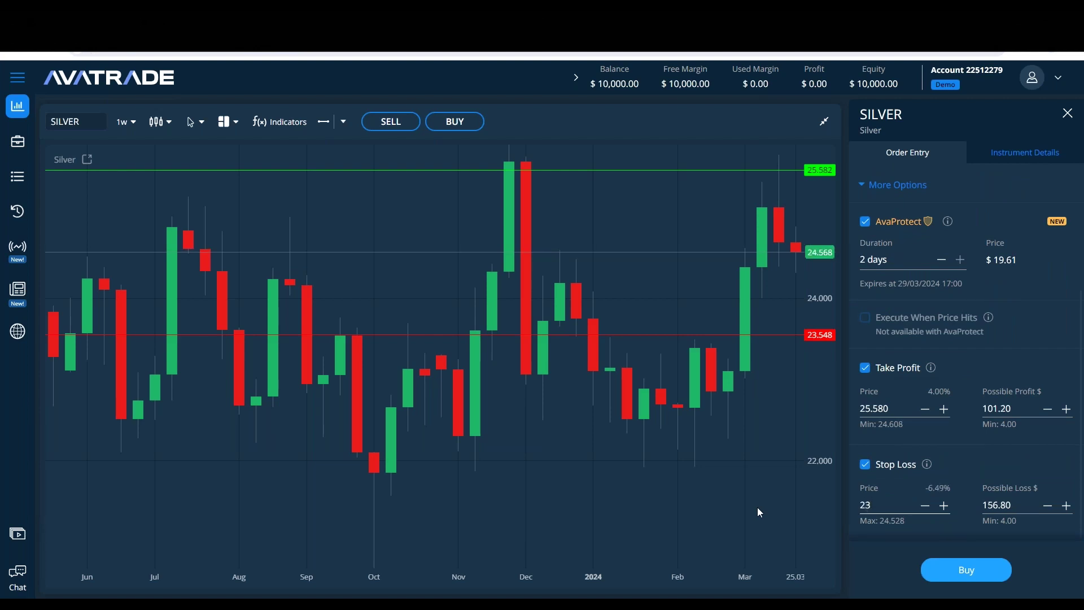
text(.540)
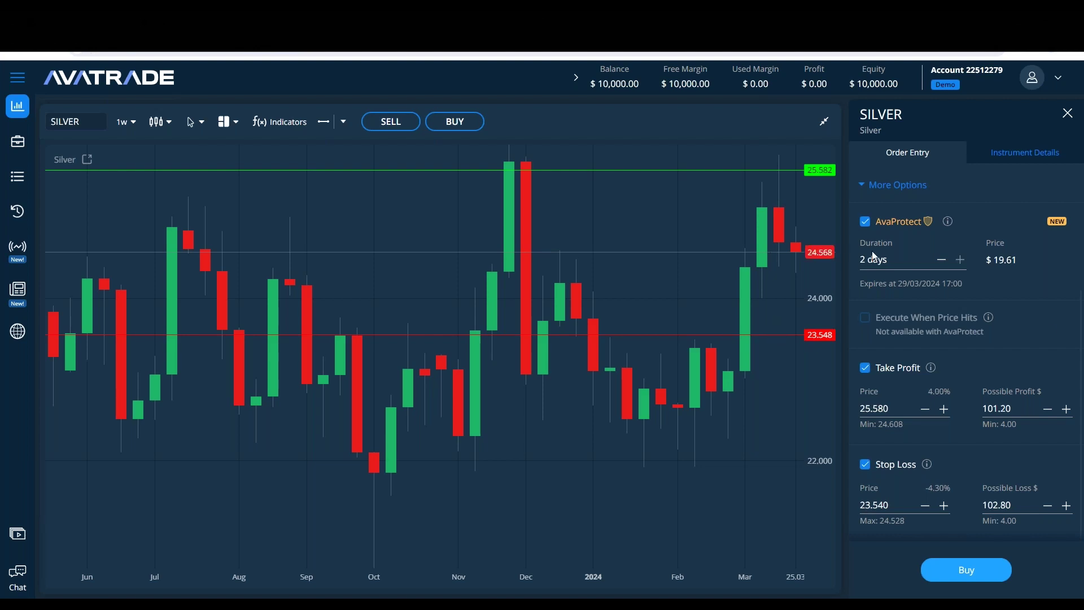
scroll(1050, 272, up, 3)
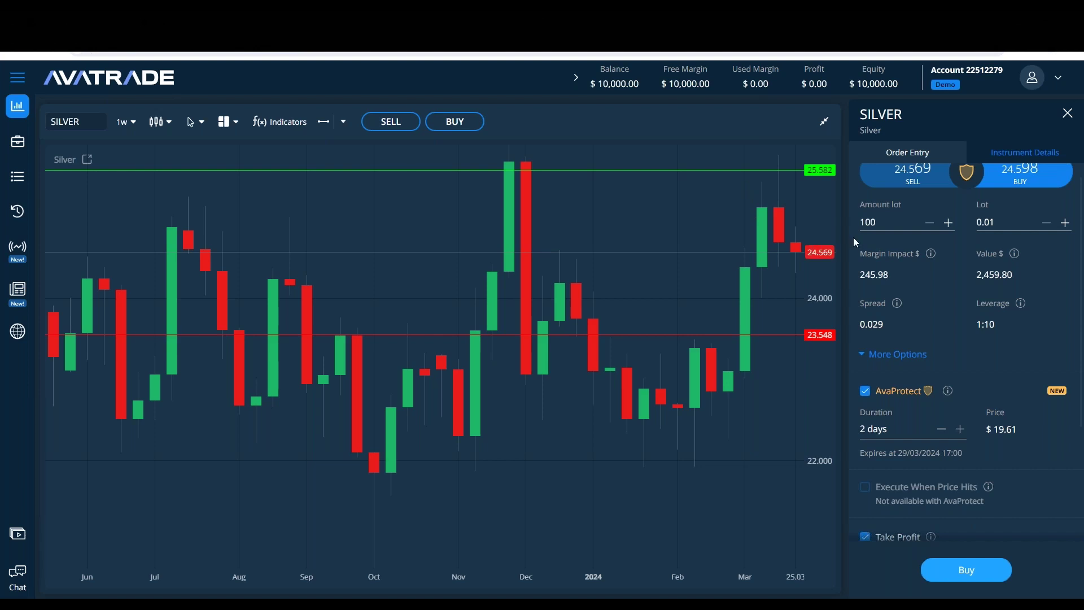
Step: Check the preset order amounts and dismiss them, keeping the 0.01 lot
scroll(853, 237, up, 1)
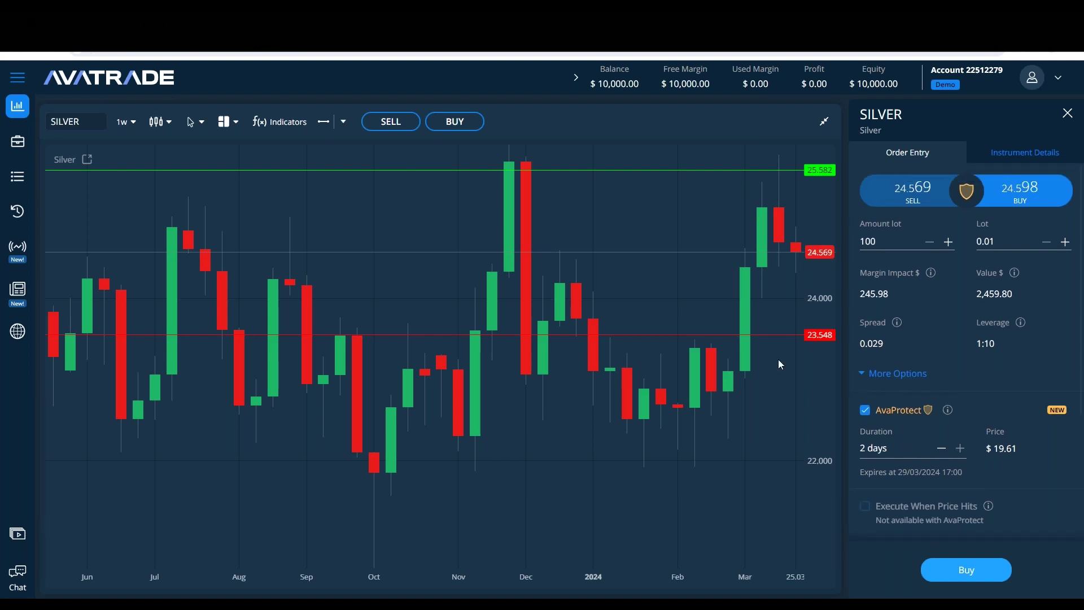
scroll(970, 449, down, 3)
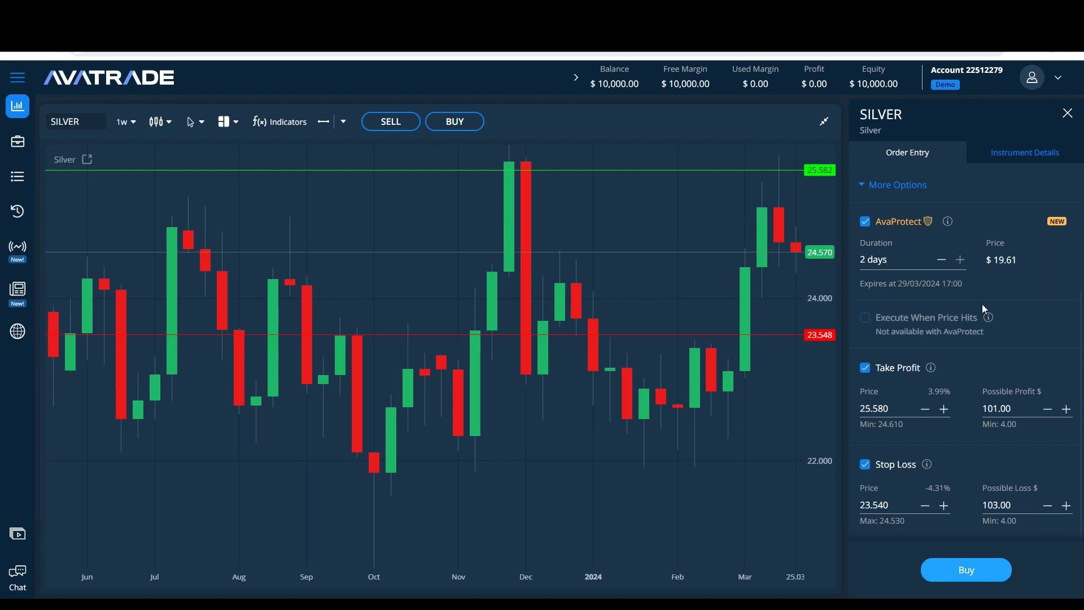
scroll(982, 308, up, 3)
double_click(872, 222)
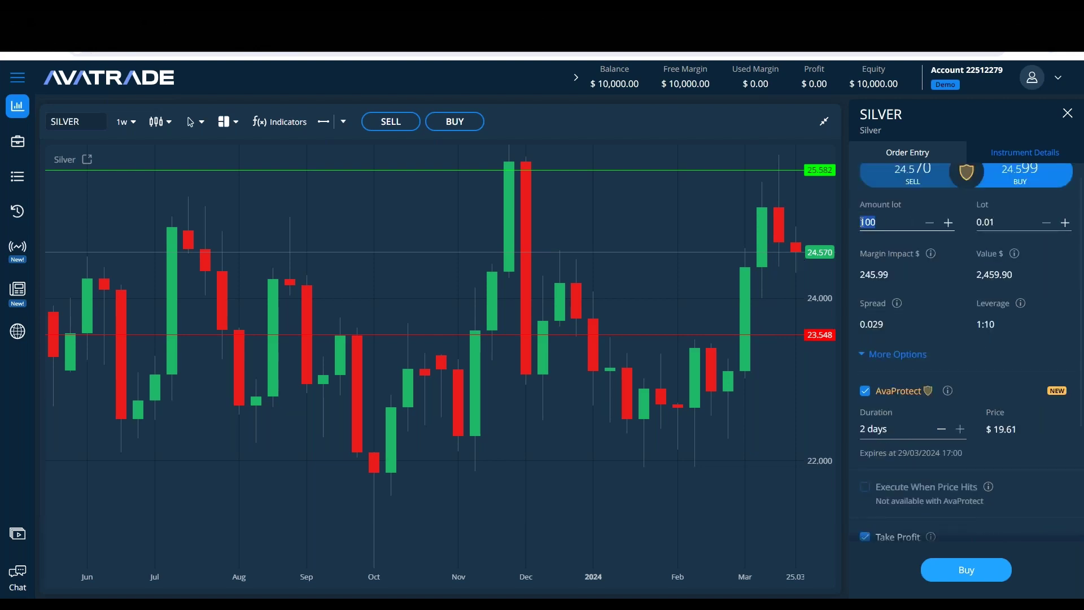
click(791, 276)
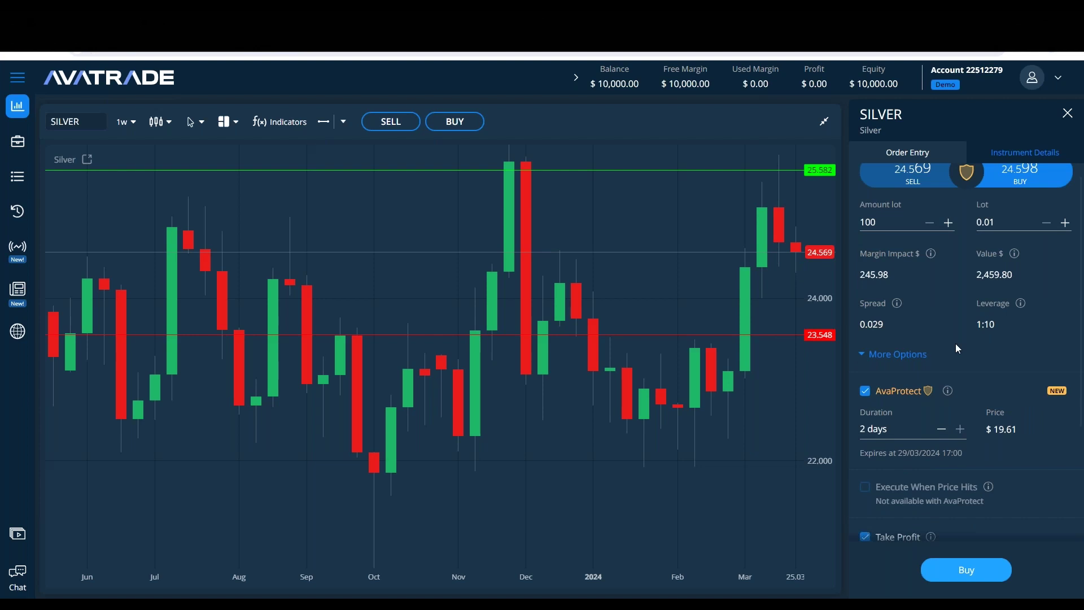
scroll(965, 366, down, 3)
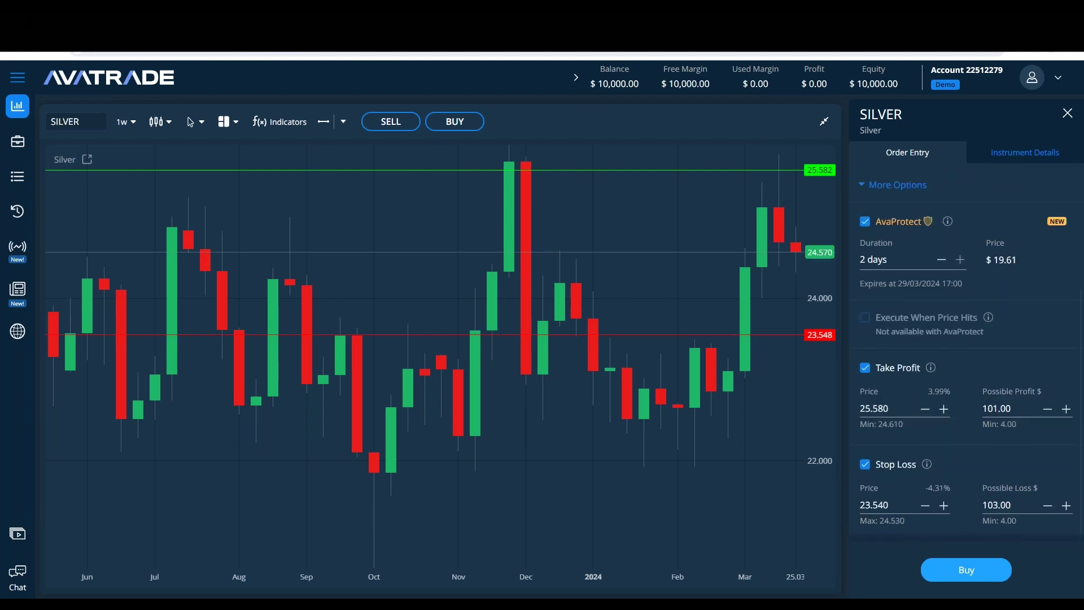
scroll(991, 380, up, 3)
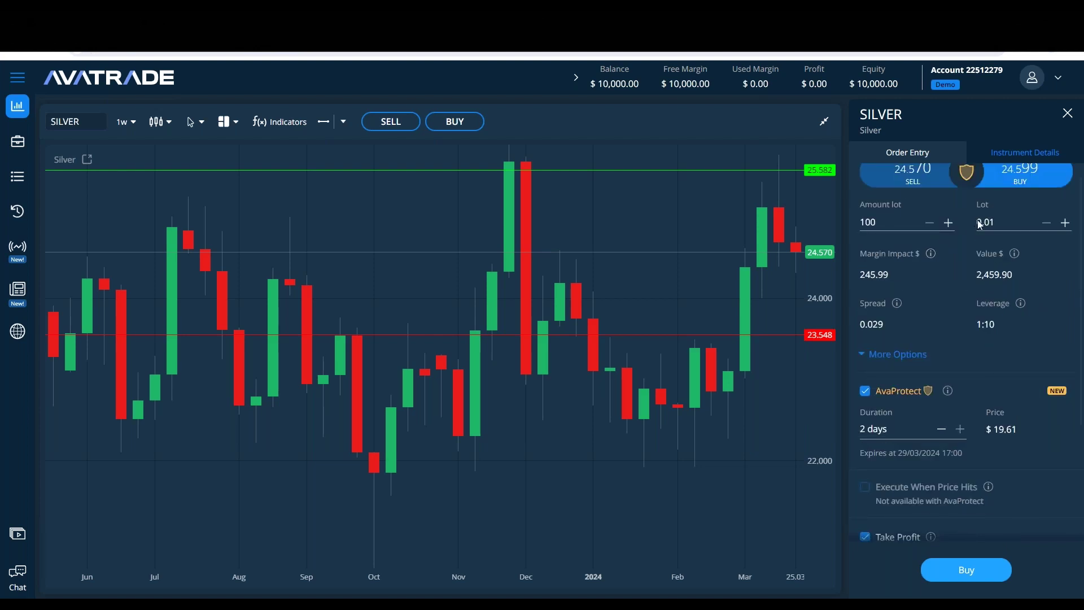
Step: Raise the Silver lot to 0.06 (600 amount) with the plus button
click(1065, 223)
click(1065, 222)
click(1064, 222)
click(1065, 222)
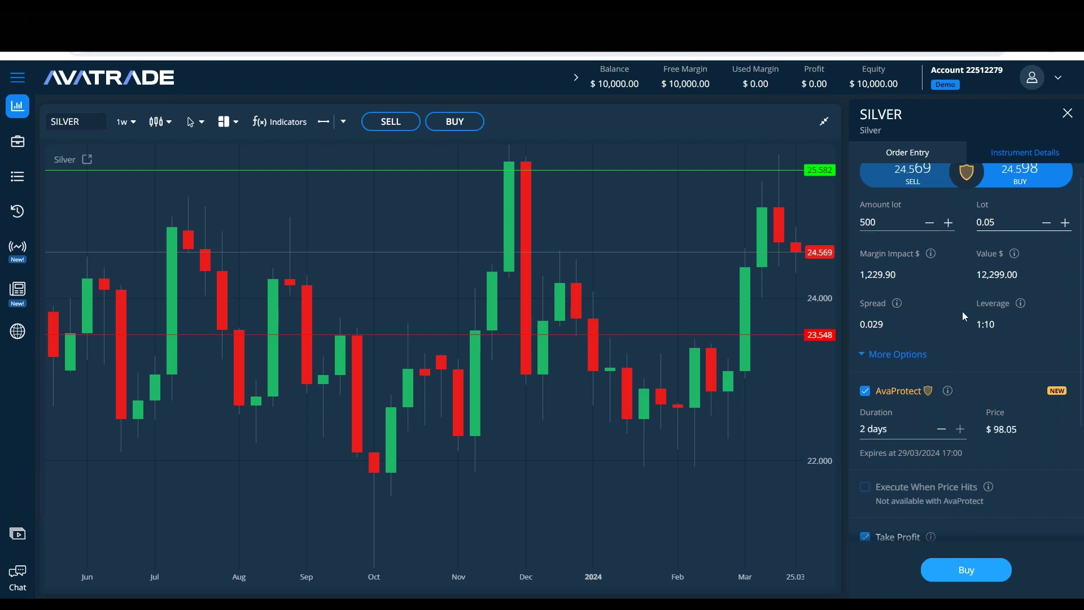
scroll(961, 310, down, 3)
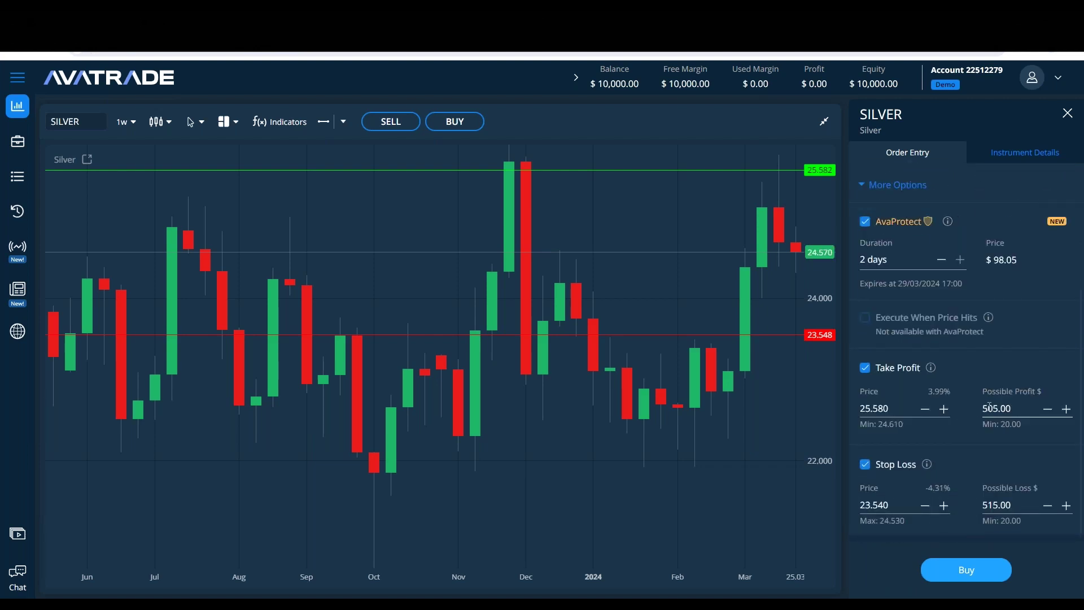
scroll(1045, 231, up, 3)
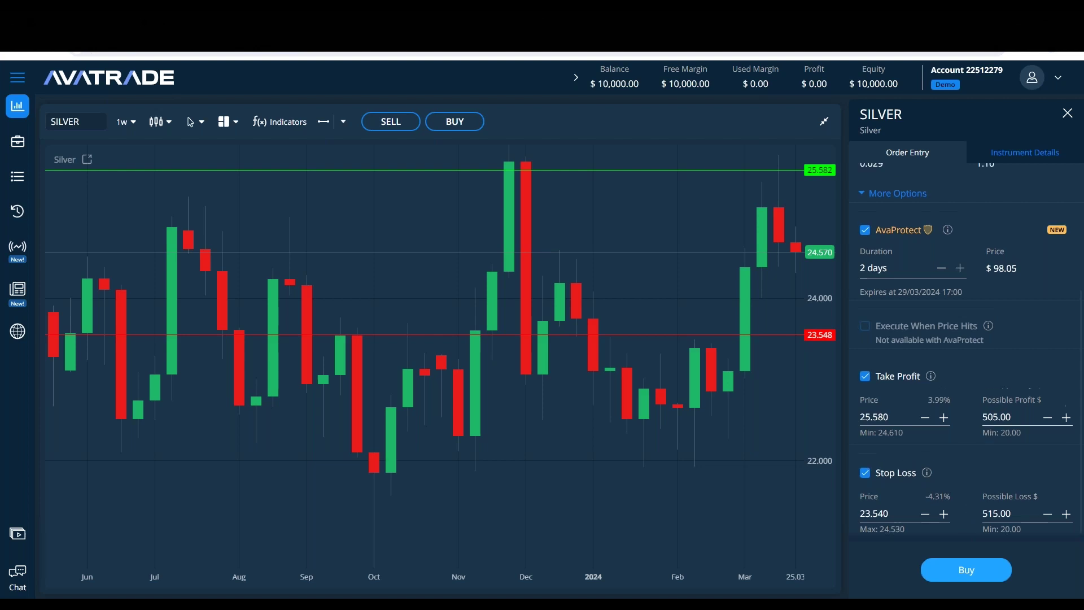
click(1025, 241)
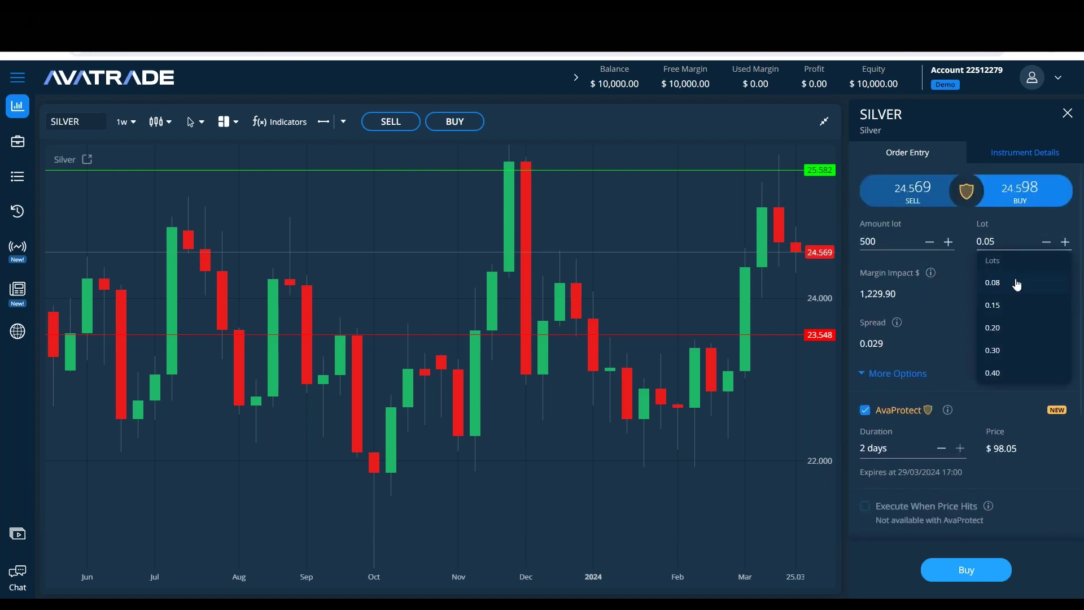
click(950, 300)
click(1065, 242)
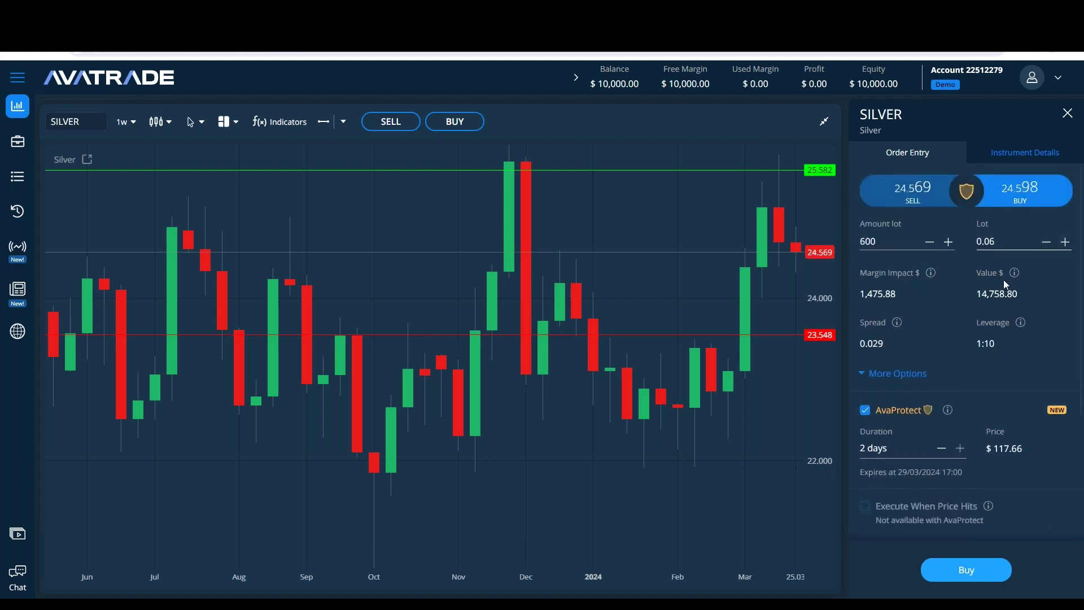
scroll(971, 307, down, 3)
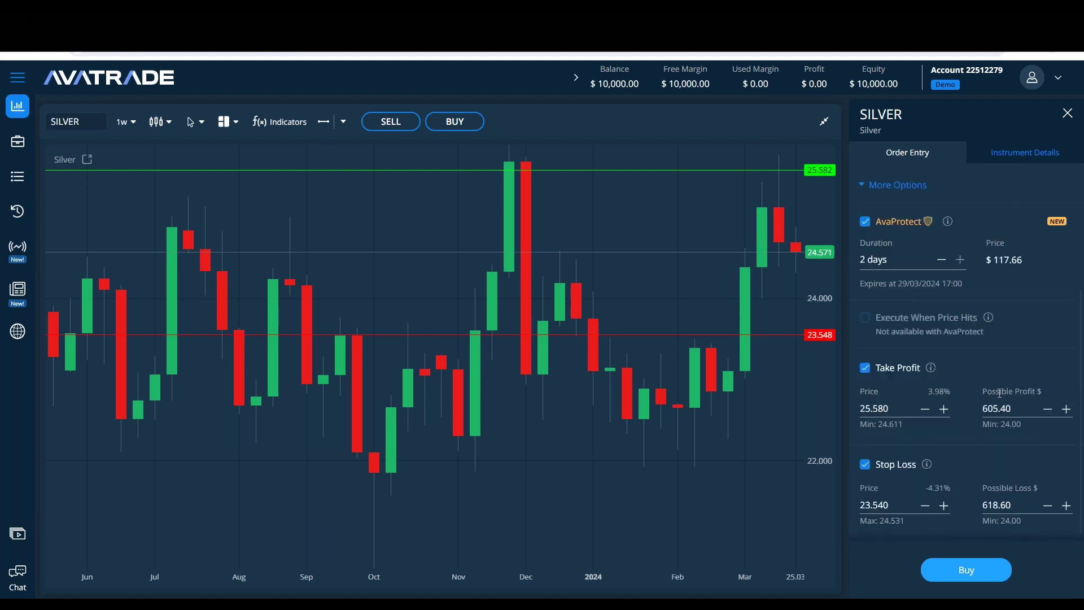
scroll(1000, 392, up, 3)
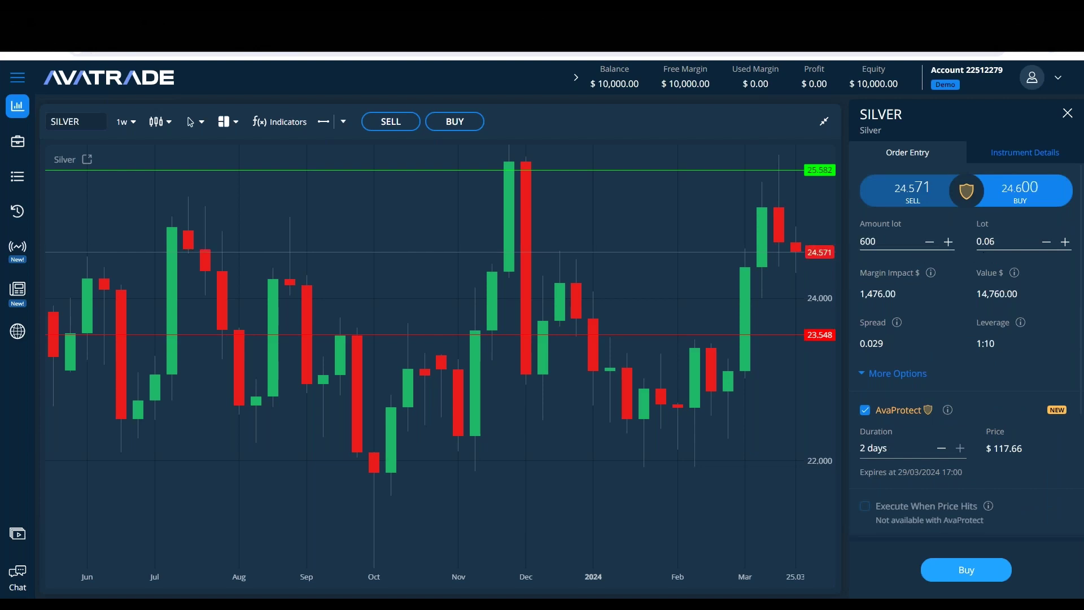
Step: Set the Silver lot to 1, review its instrument details, then return to Order Entry
double_click(986, 253)
text(1)
click(957, 334)
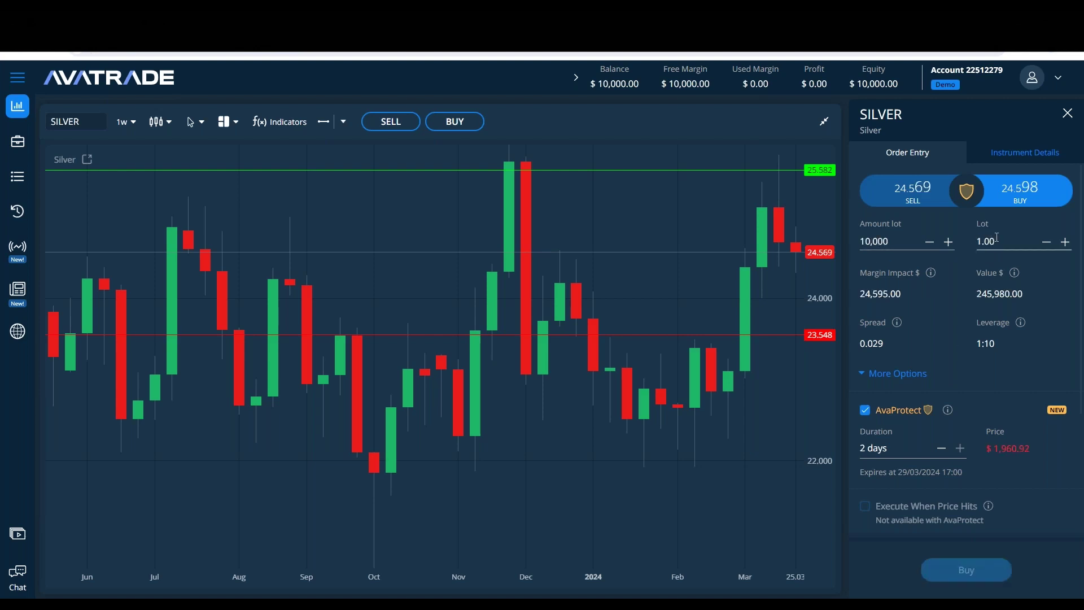
click(1025, 158)
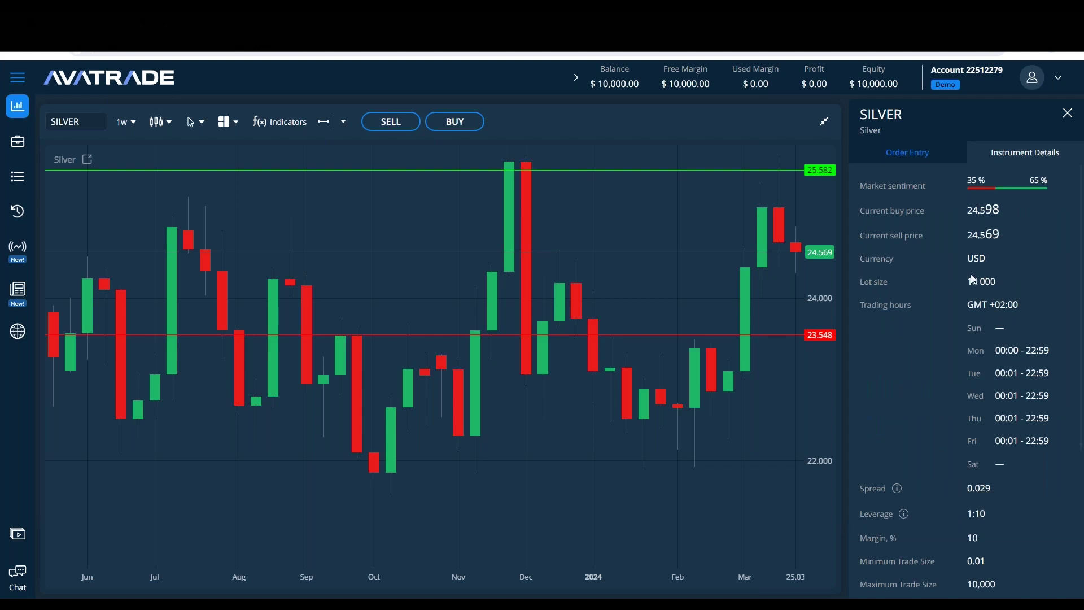
click(919, 150)
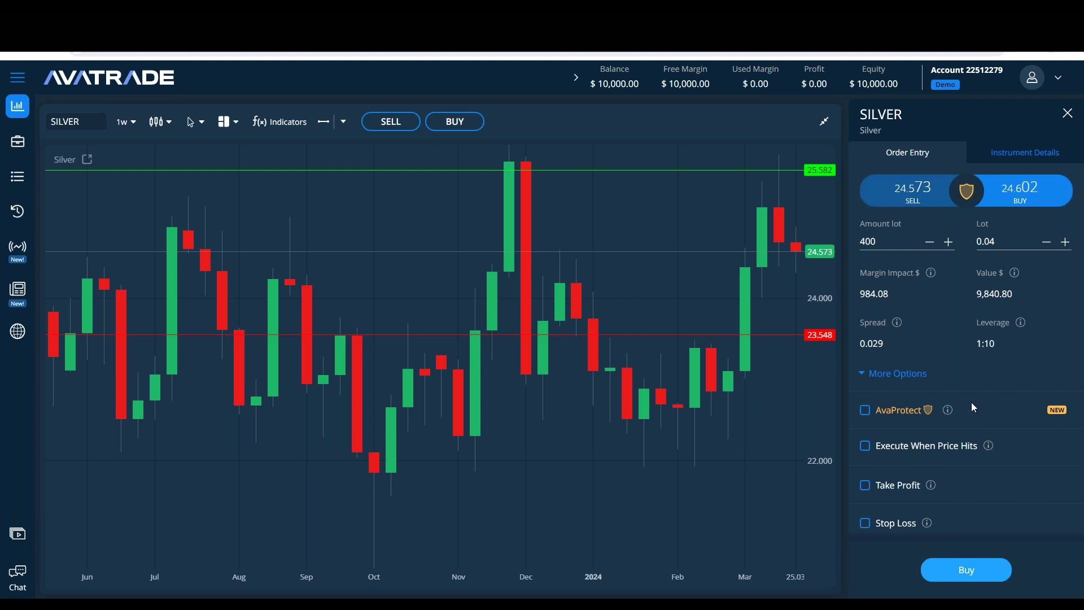
Step: Change the Silver lot size to 0.01
click(1008, 235)
key(BackSpace)
text(1)
click(951, 268)
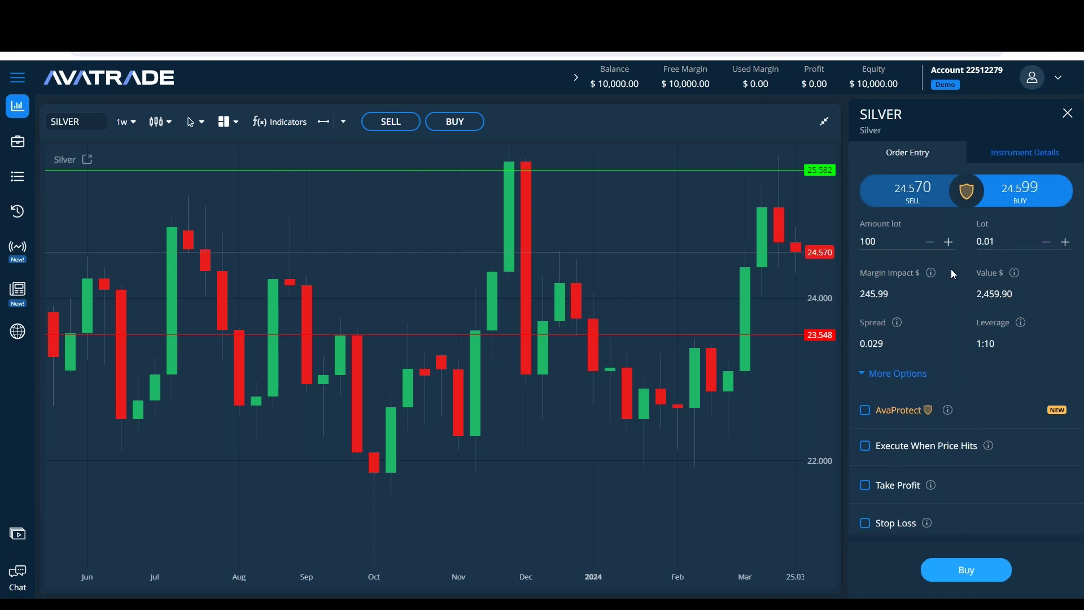
Step: Turn on AvaProtect and extend its duration to 2 days
click(865, 411)
scroll(970, 212, down, 1)
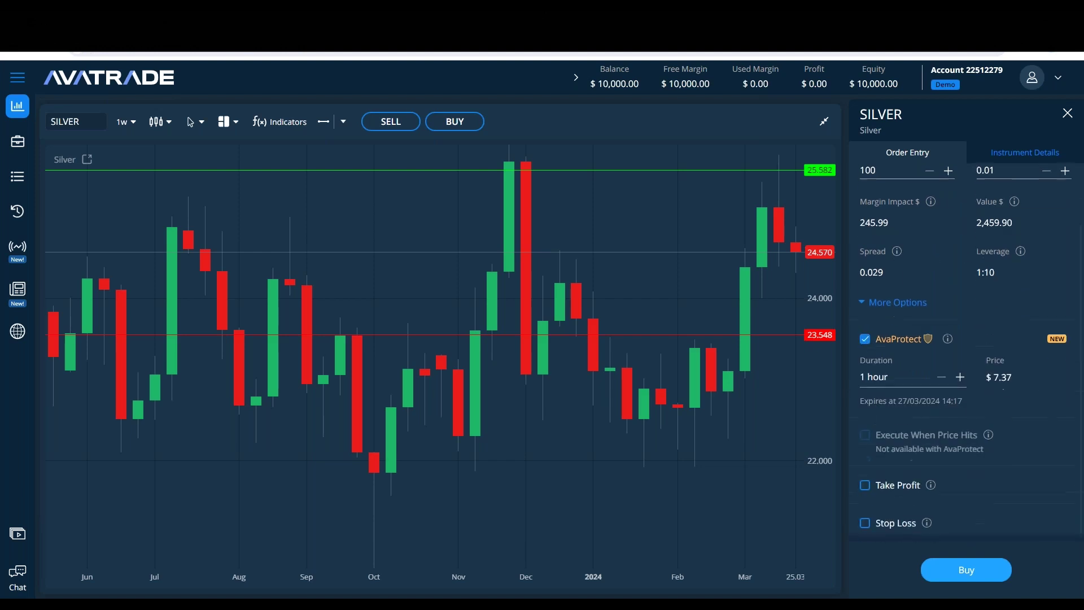
click(960, 377)
click(960, 377)
click(959, 377)
Step: Enable Take Profit and Stop Loss and edit their prices
click(864, 487)
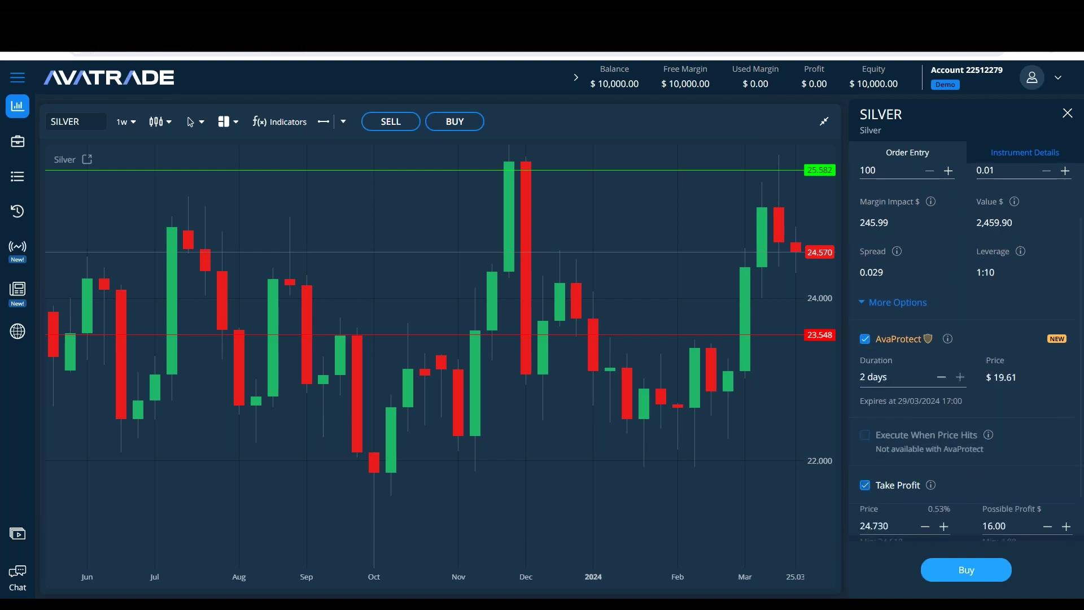
scroll(898, 524, down, 1)
click(865, 523)
scroll(866, 525, down, 1)
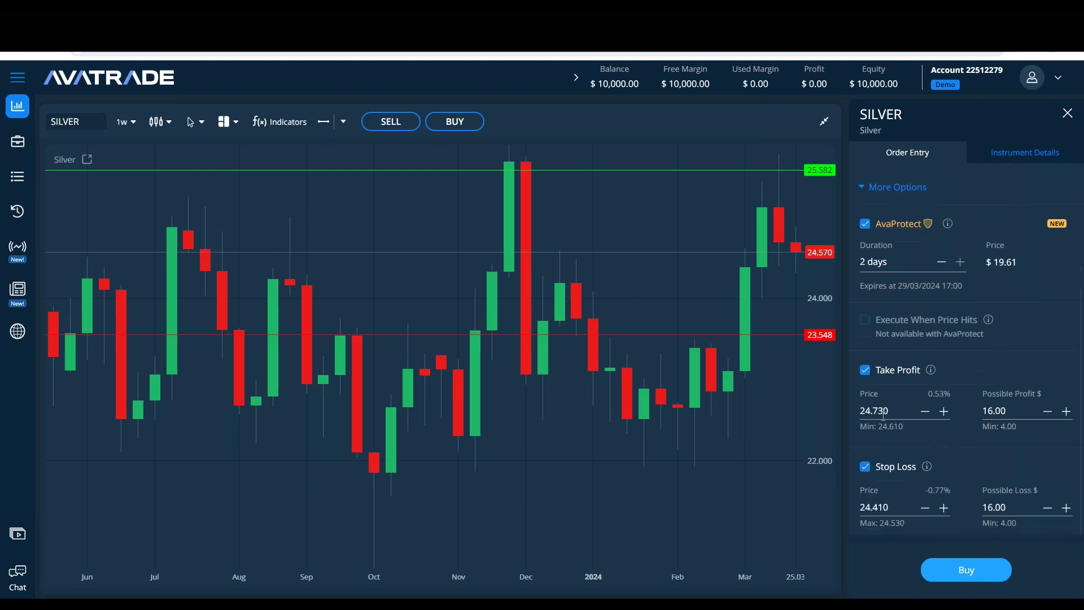
text(5)
drag(864, 507, 868, 507)
text(3)
scroll(982, 438, up, 2)
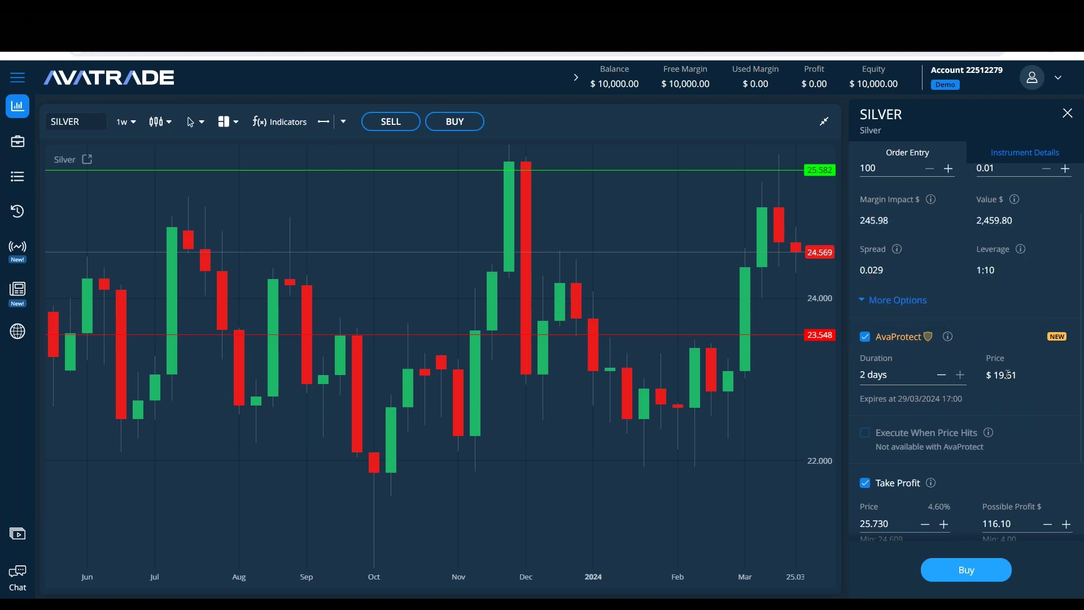
drag(996, 375, 937, 385)
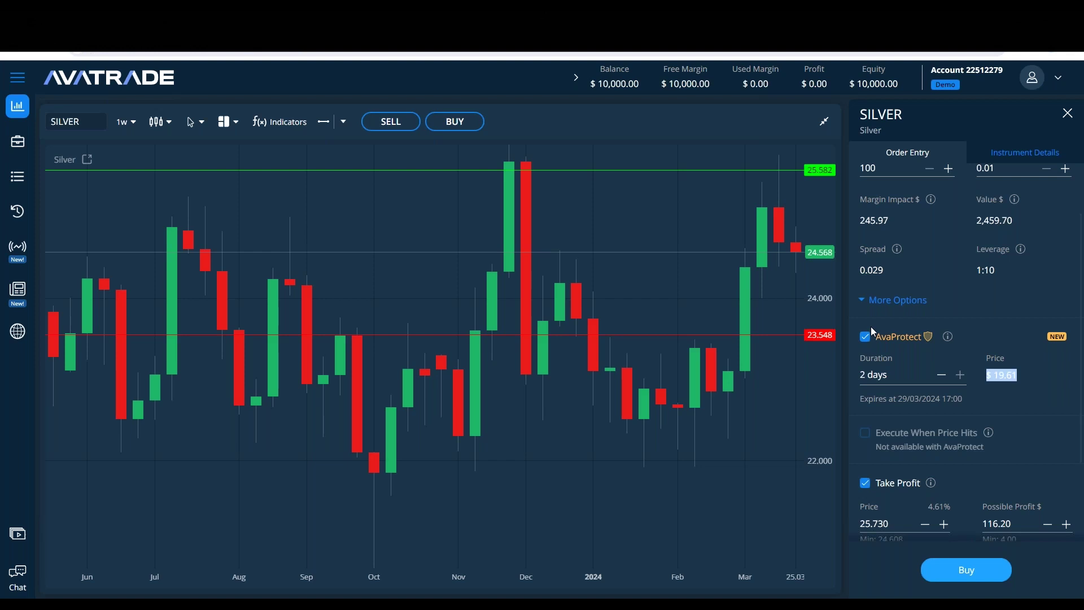
click(322, 597)
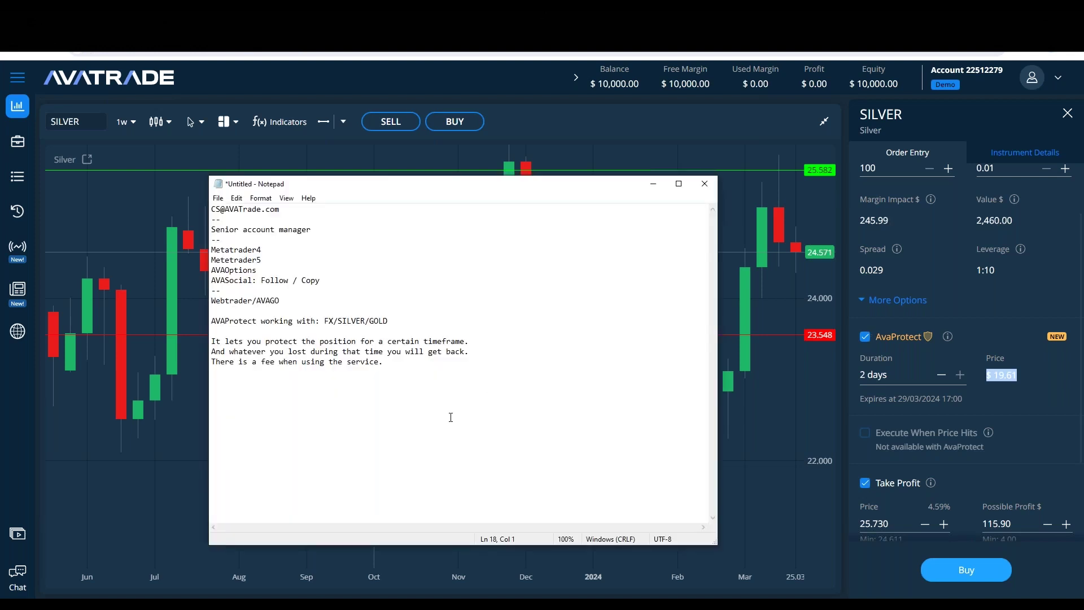
scroll(925, 373, down, 1)
scroll(943, 367, down, 3)
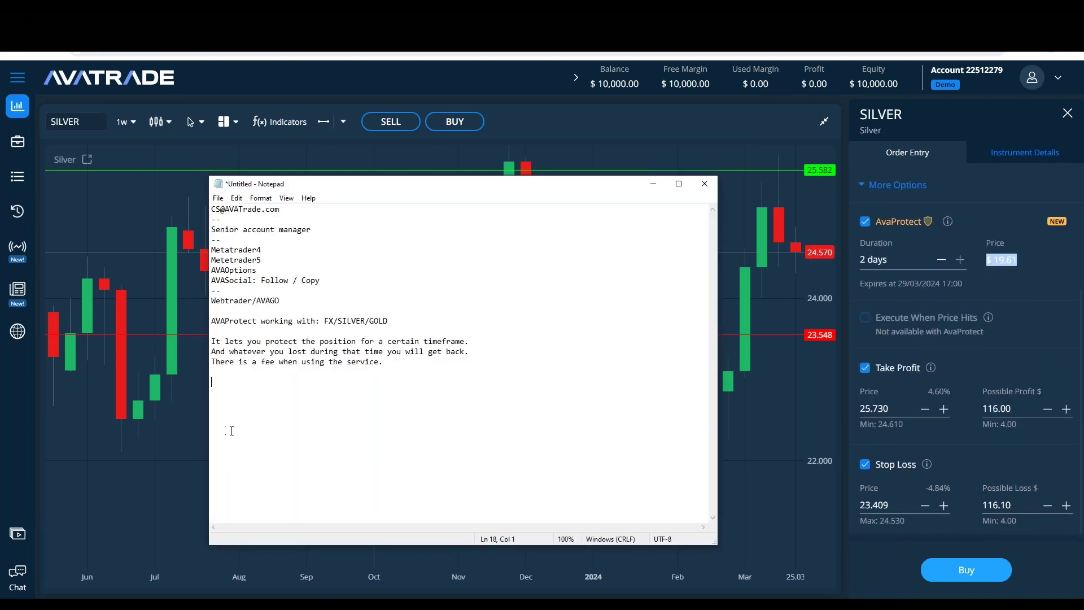
click(1039, 268)
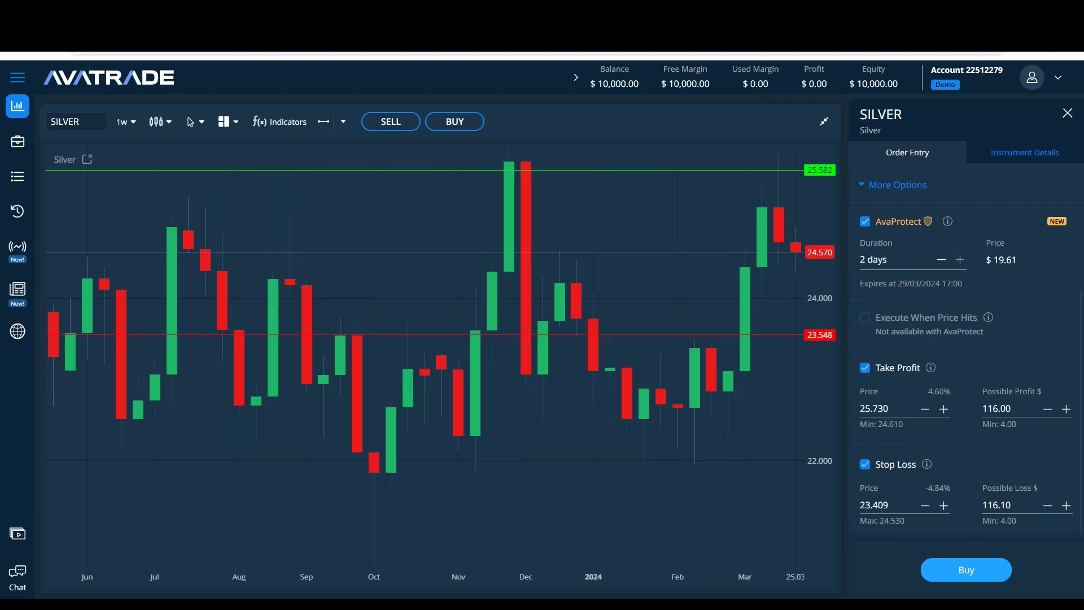
click(381, 595)
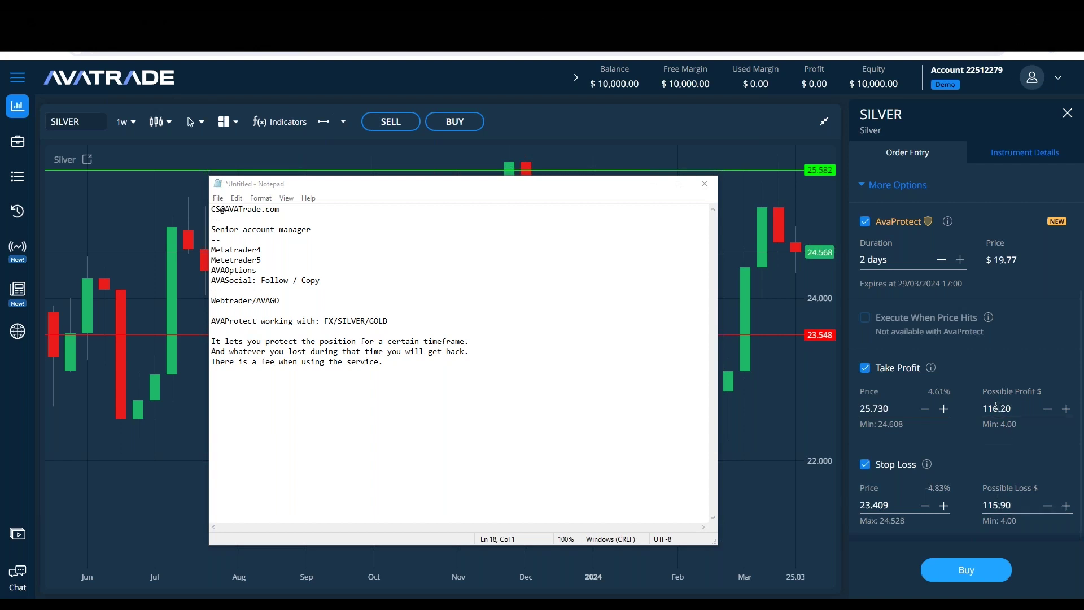
double_click(880, 411)
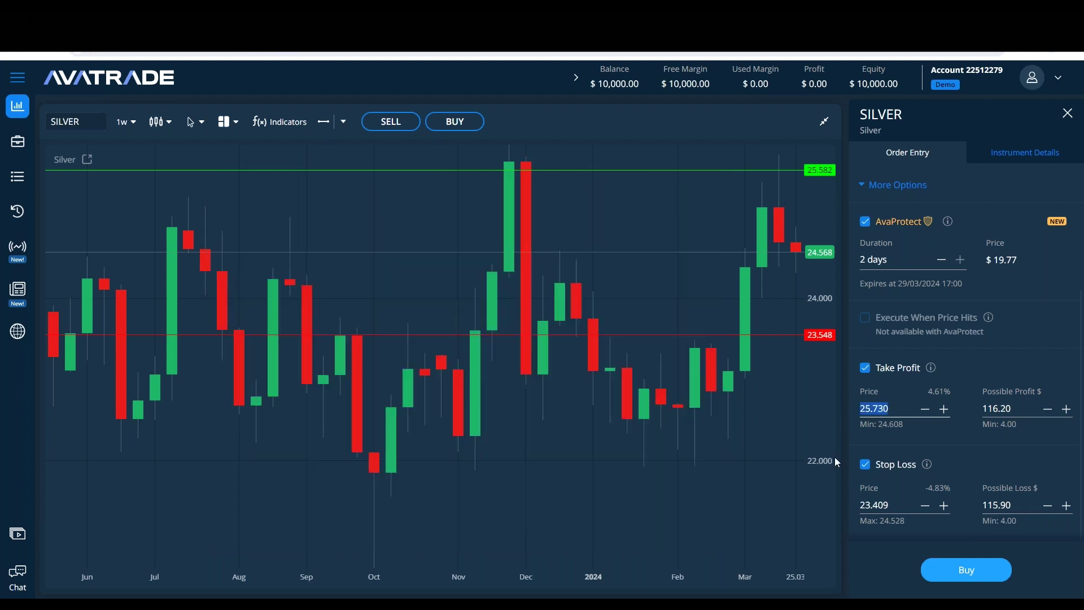
Step: Set the Take Profit price to 24.9
text(24)
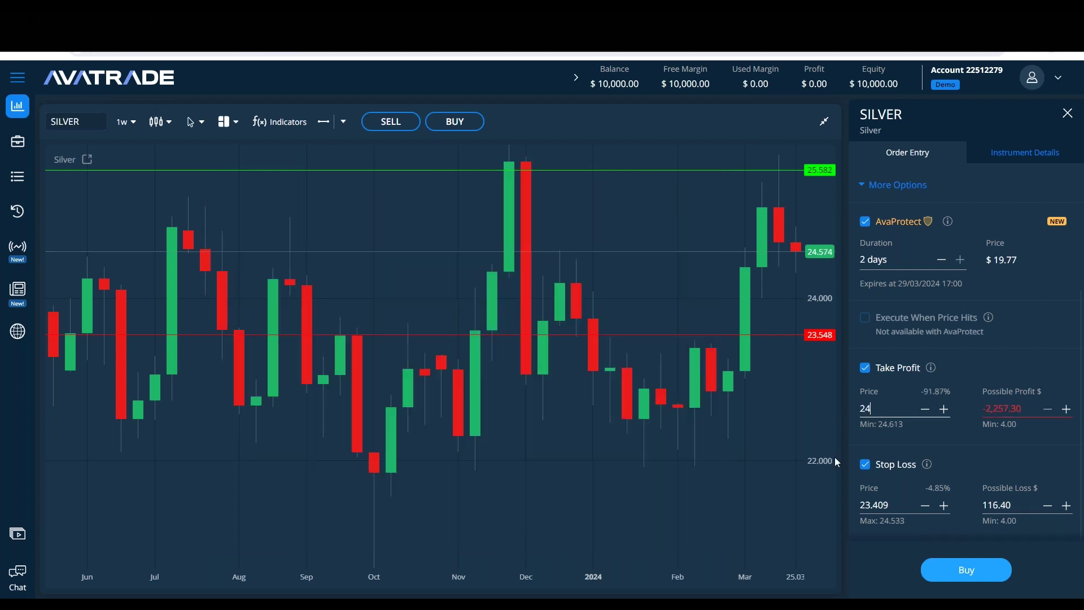
text(.7)
key(BackSpace)
text(9)
Step: Change the Stop Loss price to 24.2 and check the AvaProtect fee
drag(891, 504, 710, 510)
text(24.)
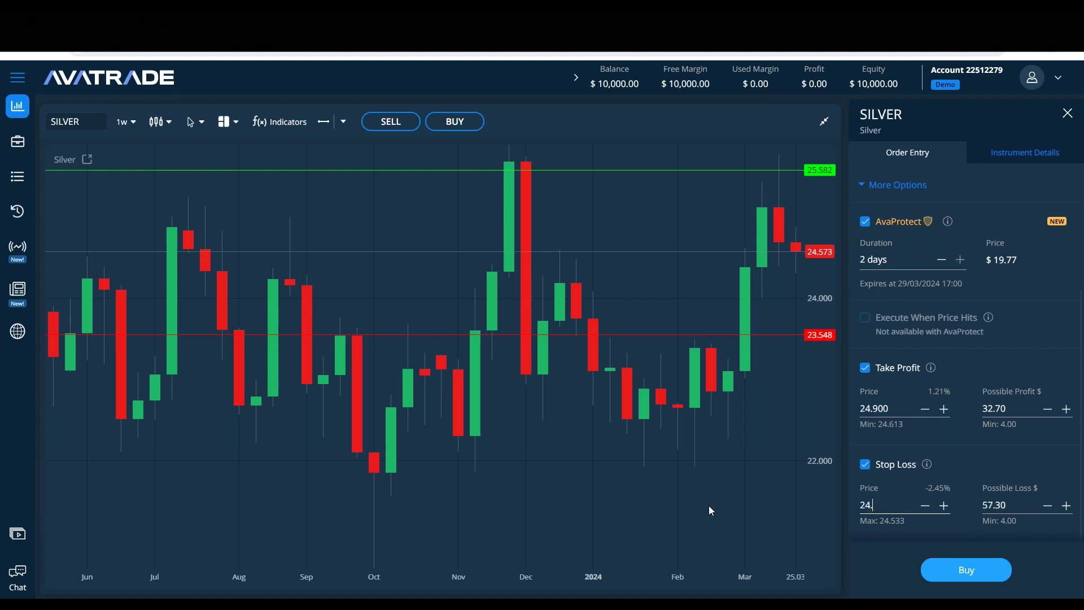
text(3)
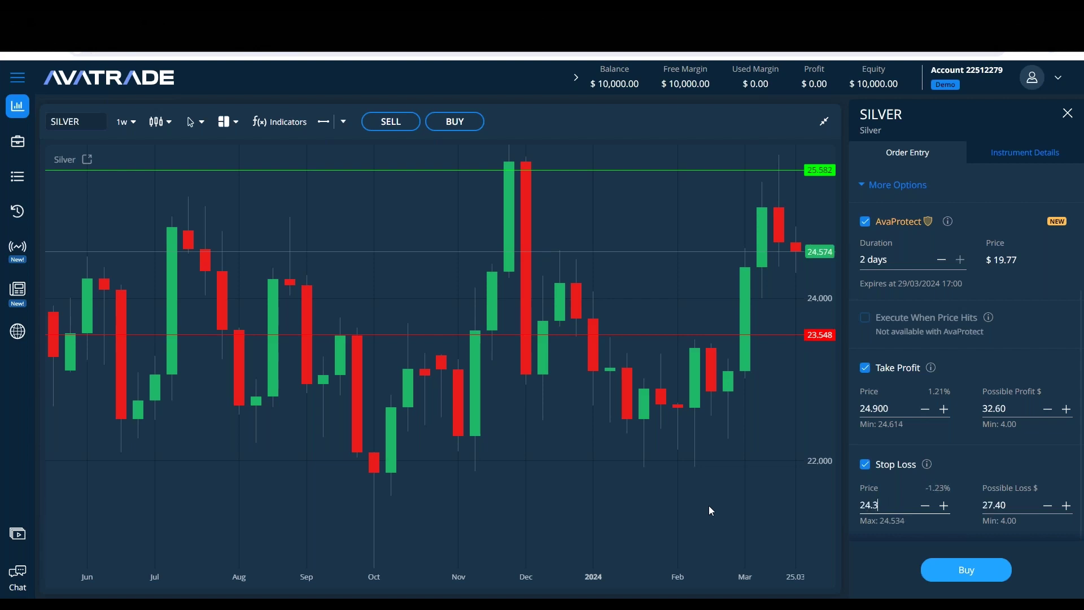
key(BackSpace)
text(5)
key(BackSpace)
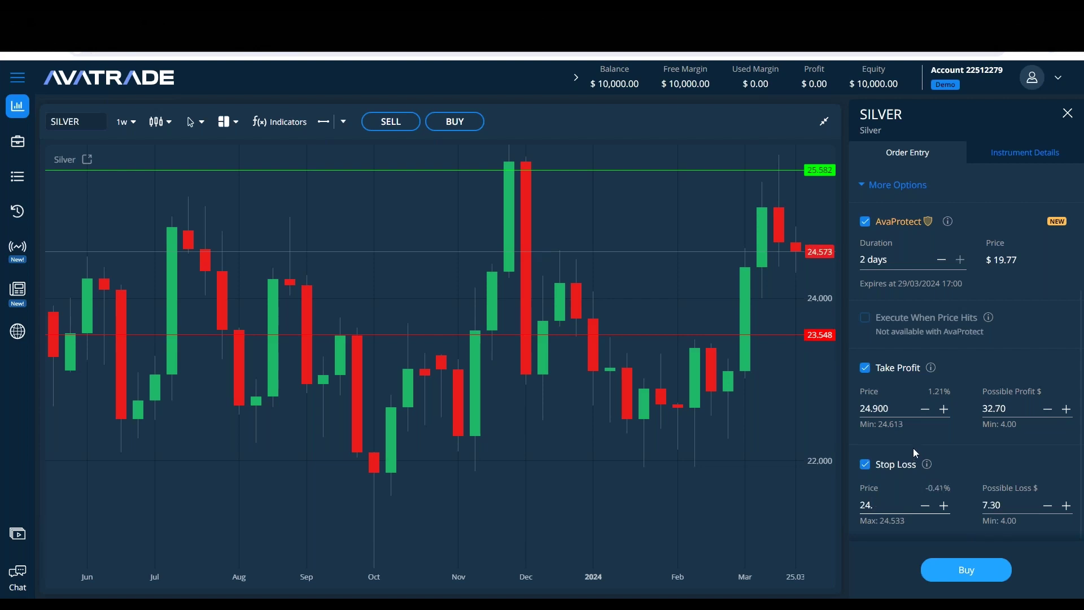
text(2)
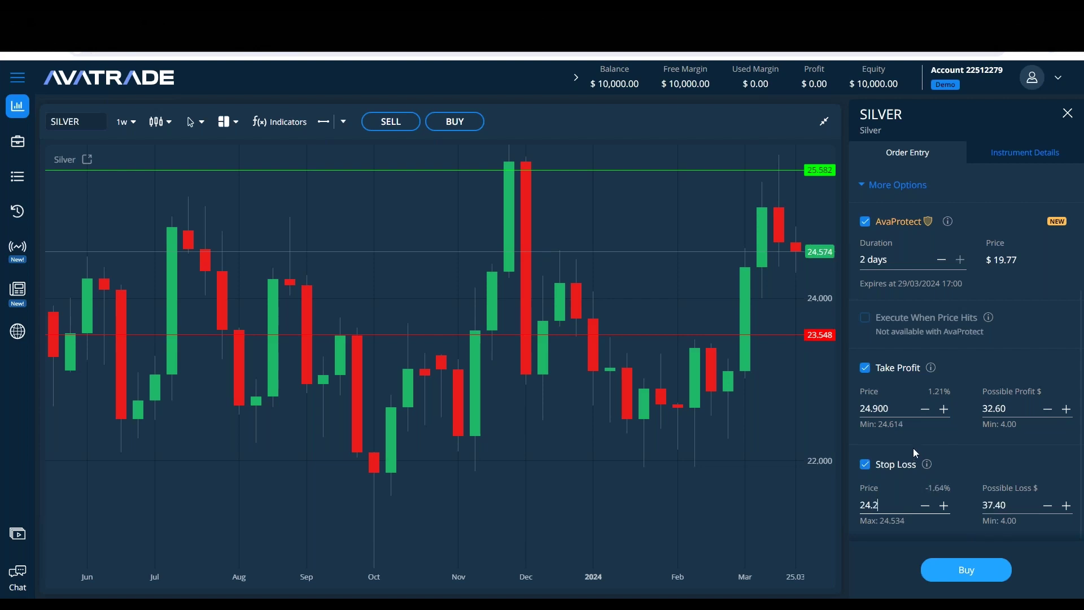
click(1031, 317)
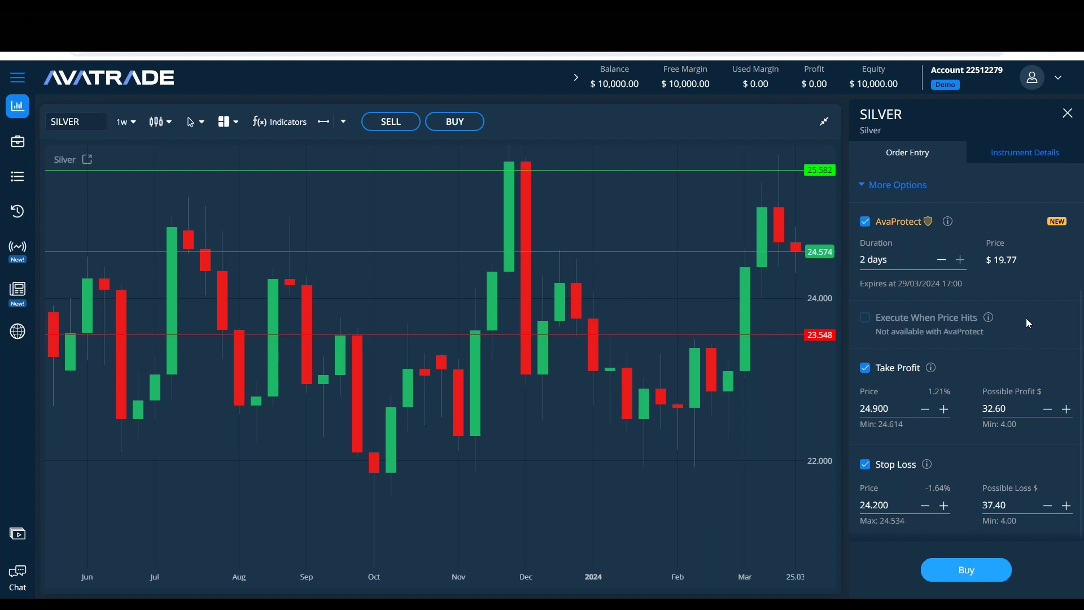
triple_click(1003, 259)
scroll(1031, 341, up, 3)
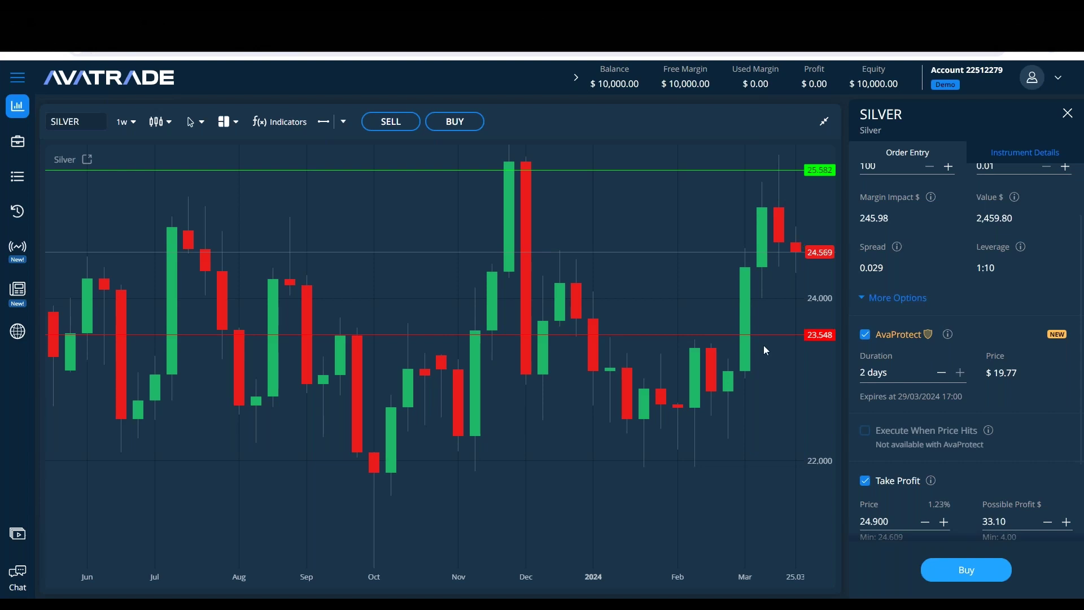
Step: Pan the Silver weekly chart back to earlier months
scroll(923, 314, up, 3)
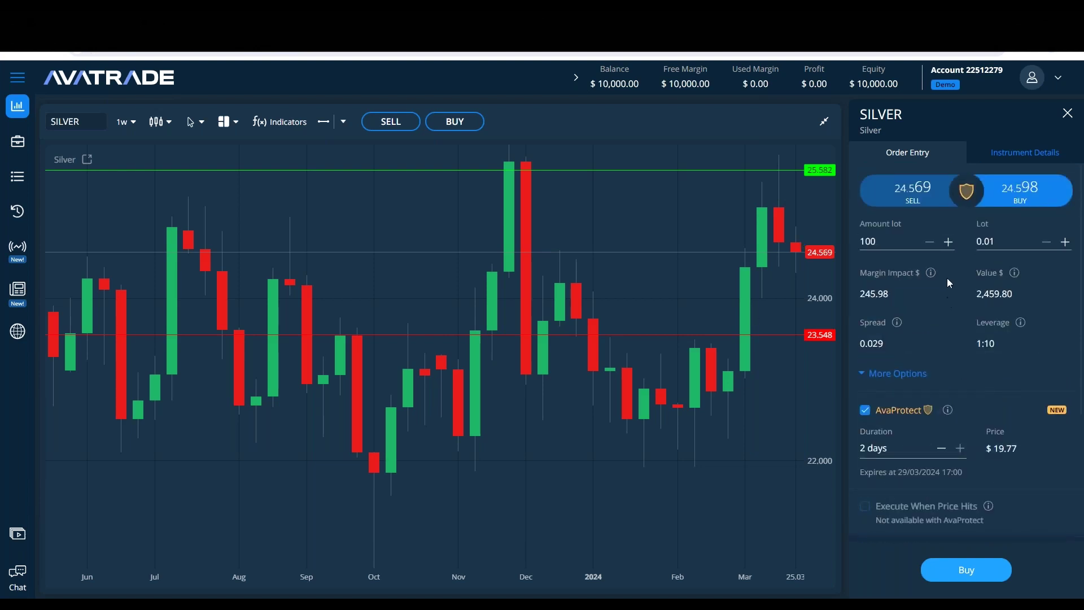
scroll(756, 327, up, 2)
scroll(755, 338, down, 2)
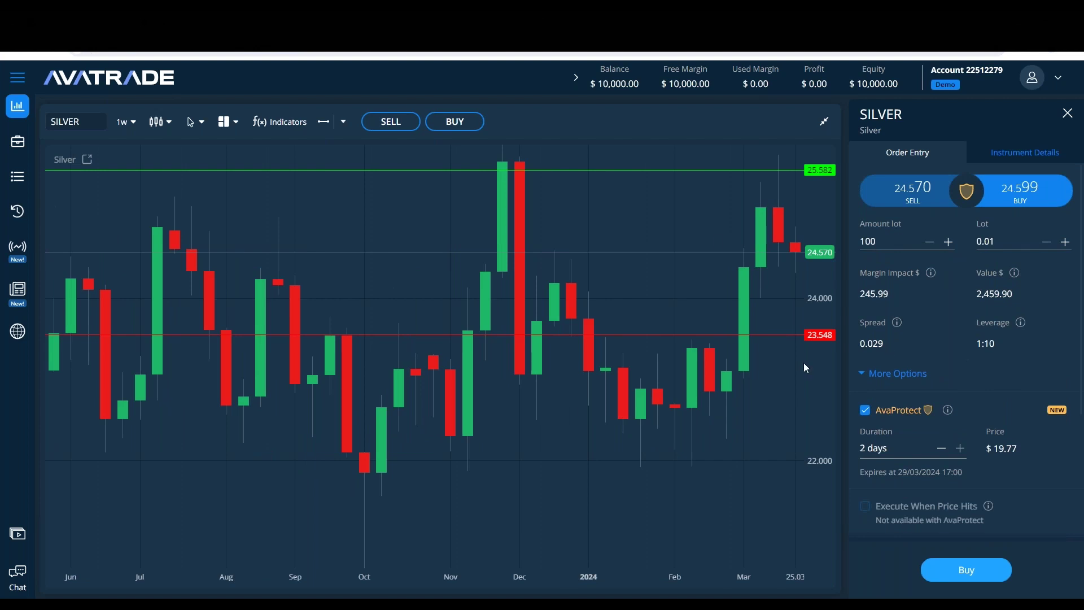
drag(471, 270, 587, 194)
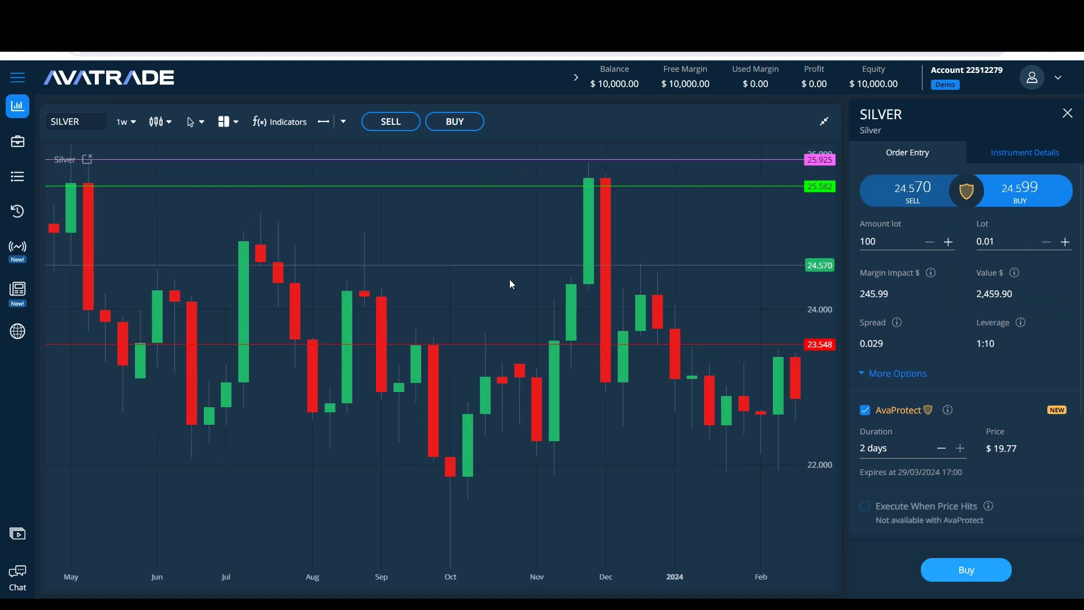
drag(509, 278, 579, 265)
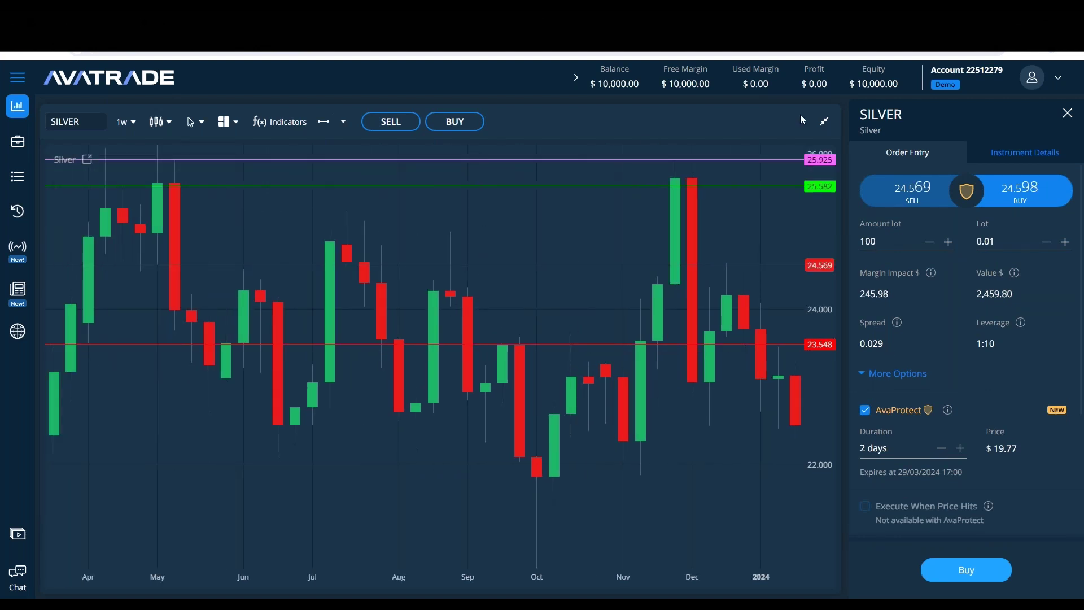
Step: Toggle the symbol list, return the chart to full size, and keep browsing history
click(827, 121)
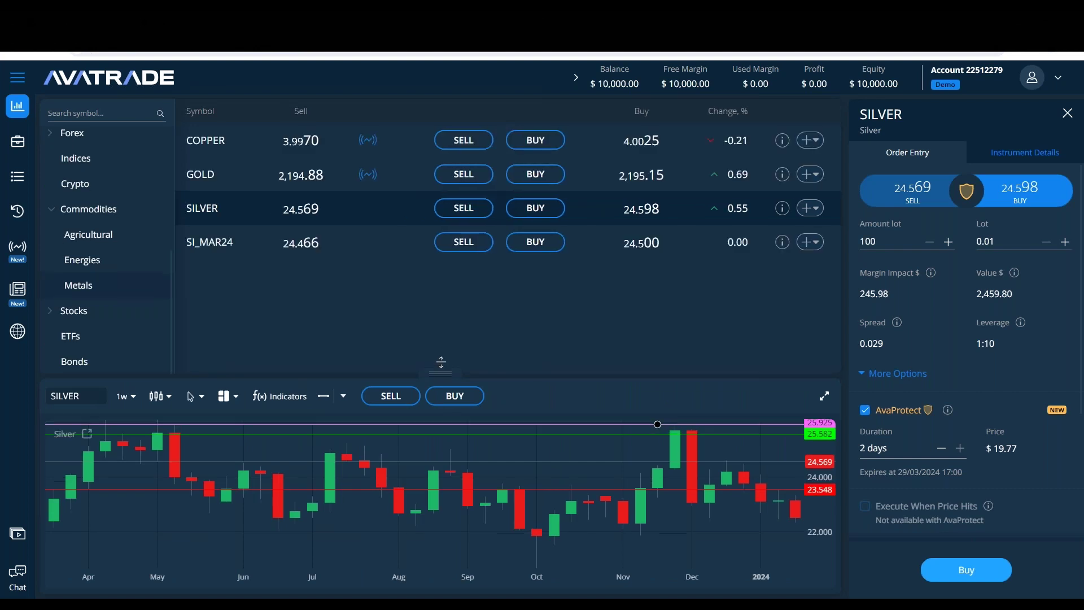
click(824, 384)
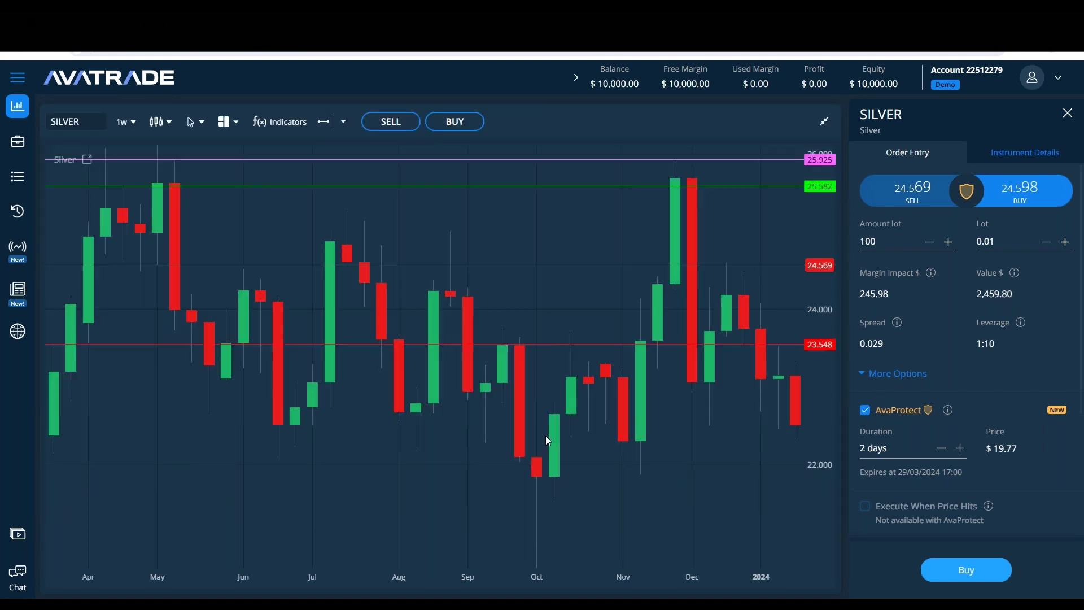
scroll(537, 280, right, 3)
scroll(501, 184, left, 6)
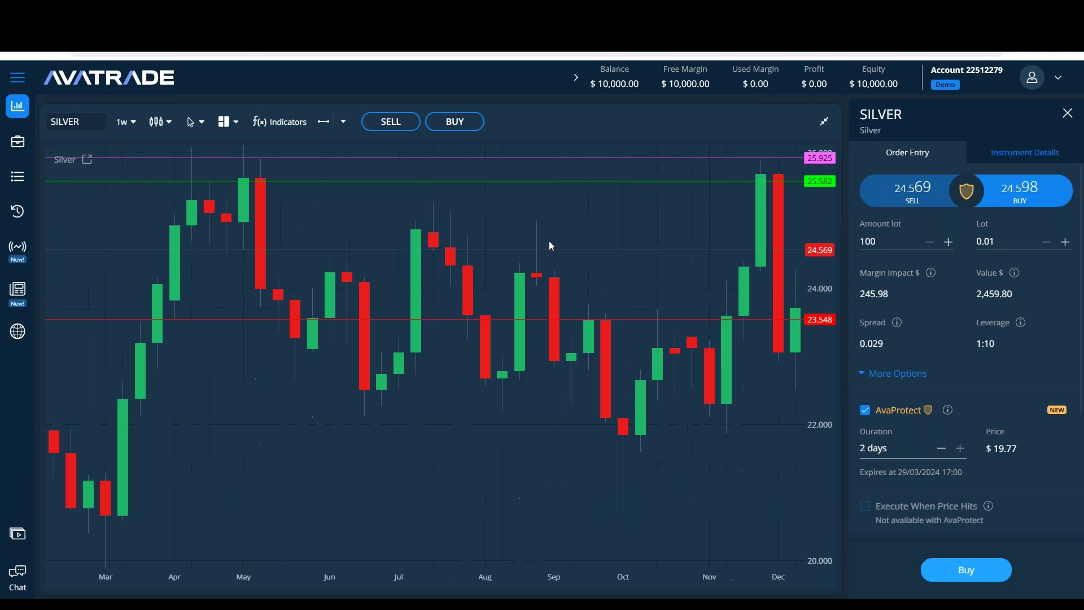
scroll(404, 226, left, 3)
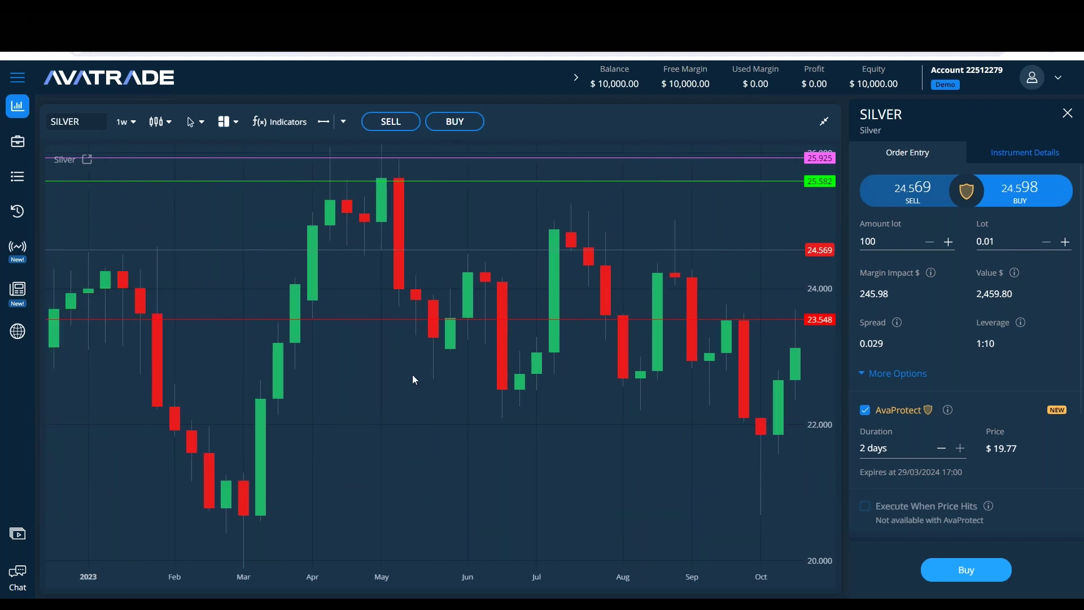
scroll(534, 423, right, 10)
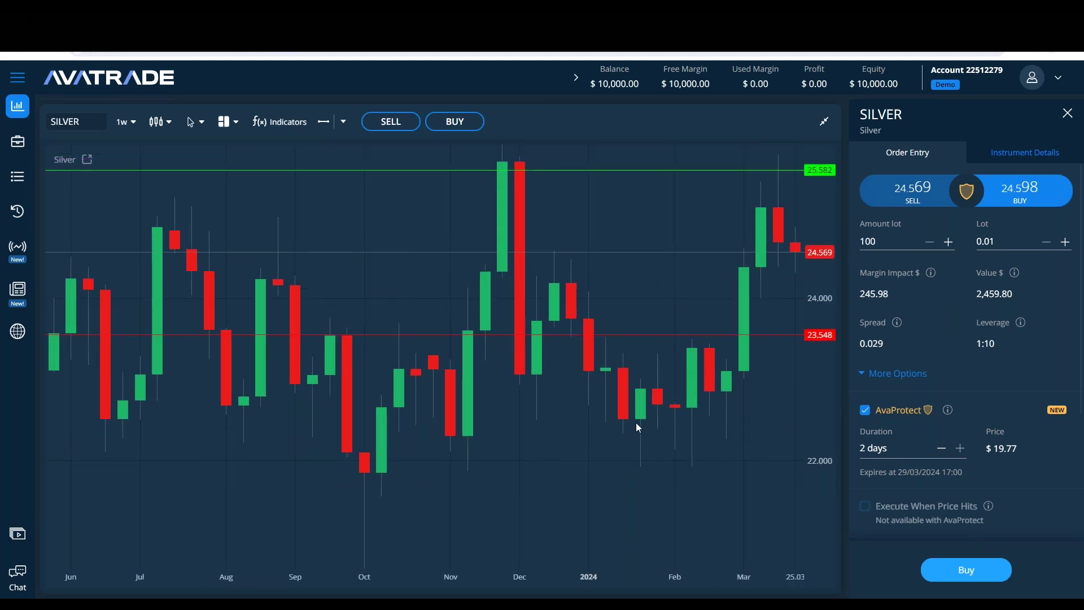
scroll(508, 462, down, 5)
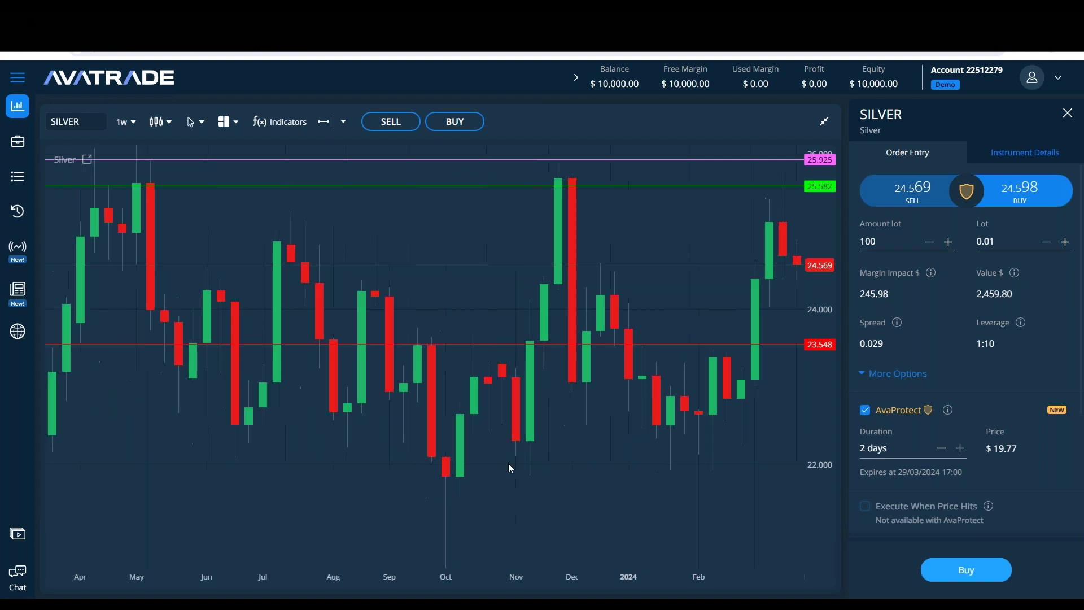
scroll(688, 370, up, 3)
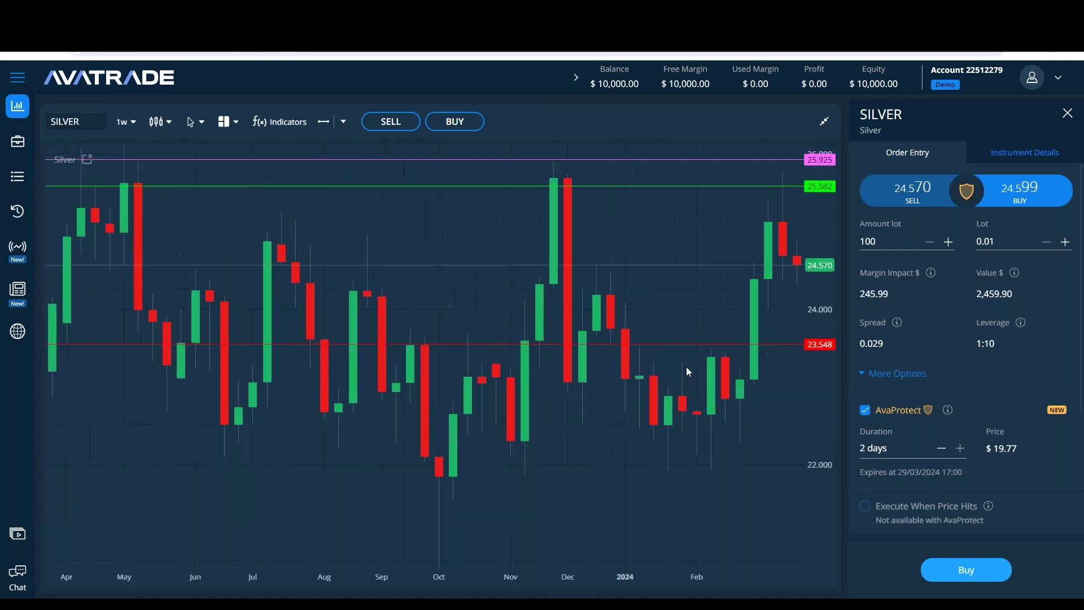
scroll(491, 353, left, 2)
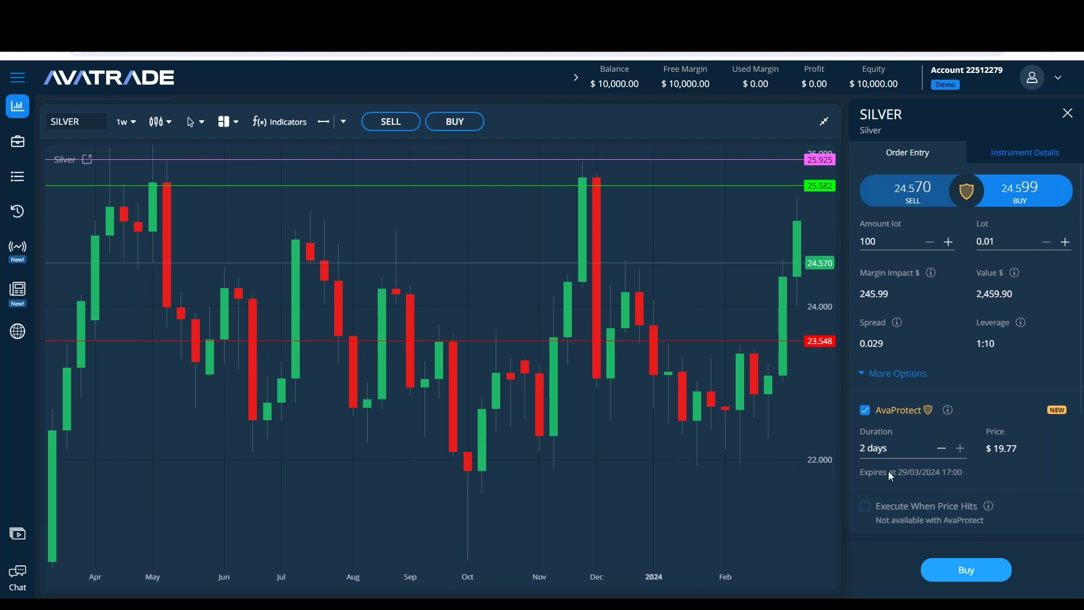
Step: Toggle AvaProtect off and back on, Clear Drawings from the chart, and open Latest News
click(865, 411)
click(865, 411)
click(343, 122)
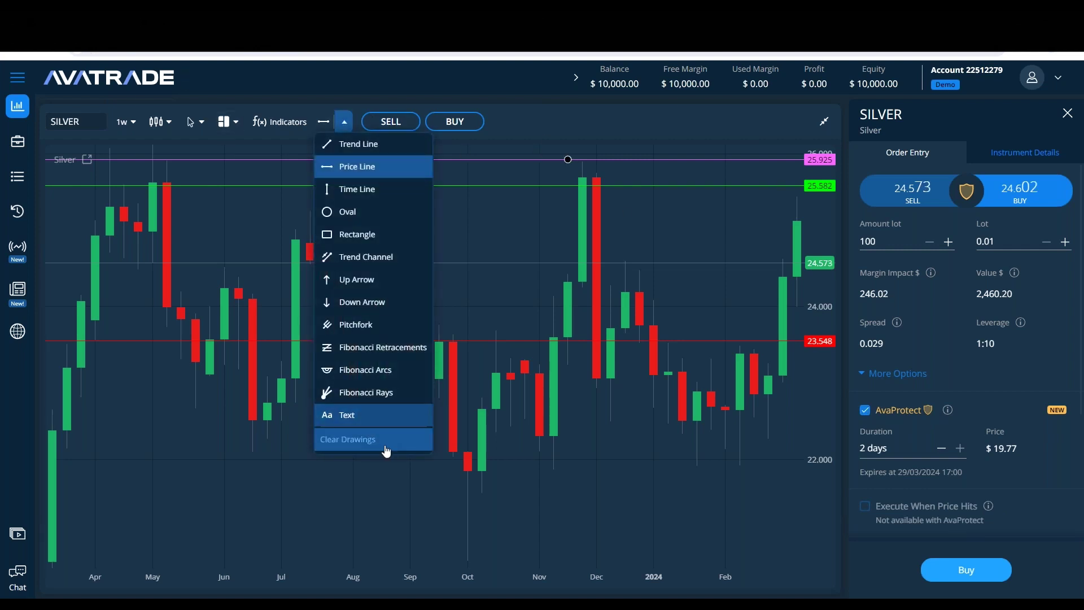
click(345, 439)
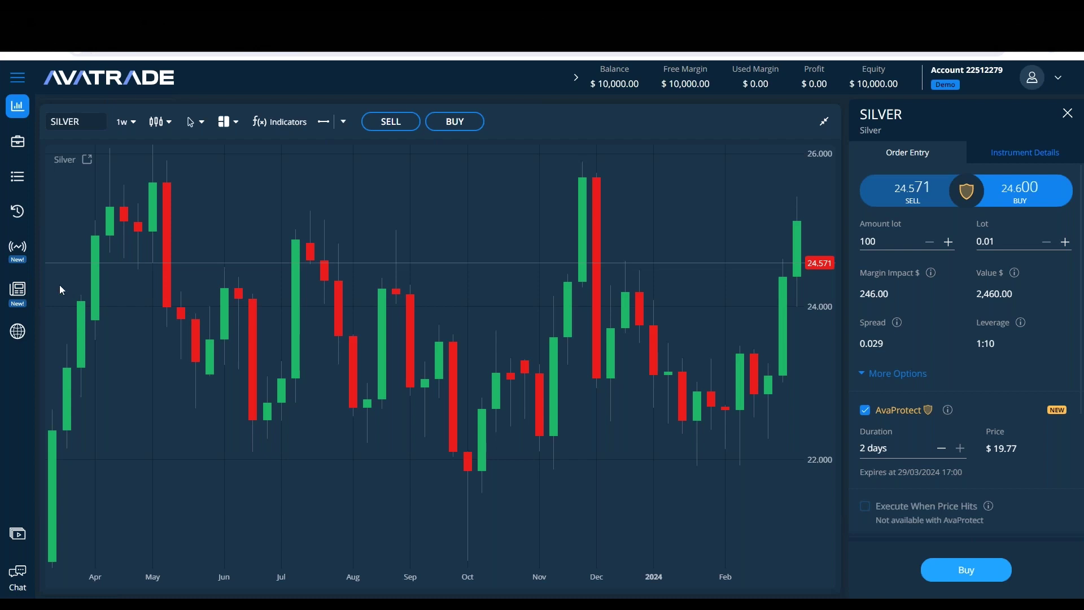
click(18, 290)
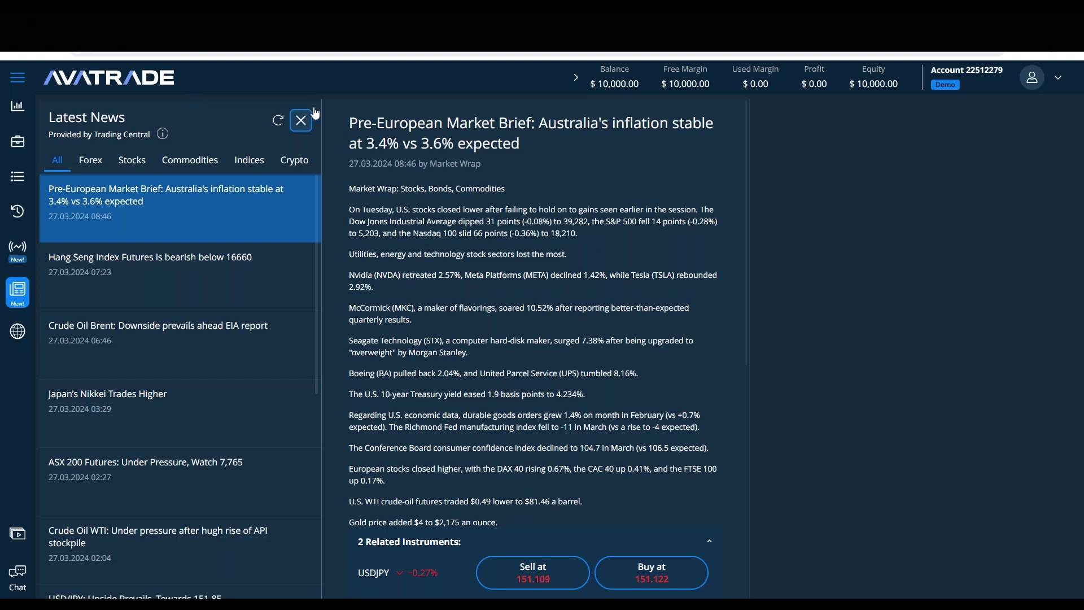
Step: Close News and Edit Indicators, load the SILVER chart, and show the watchlist
click(303, 122)
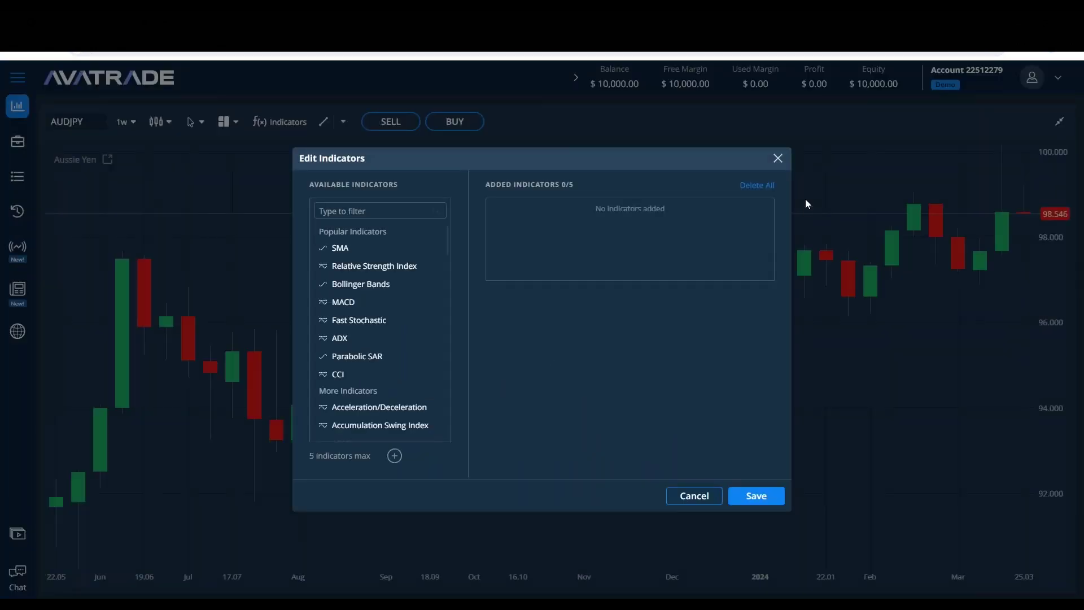
click(778, 161)
key(ctrl+a)
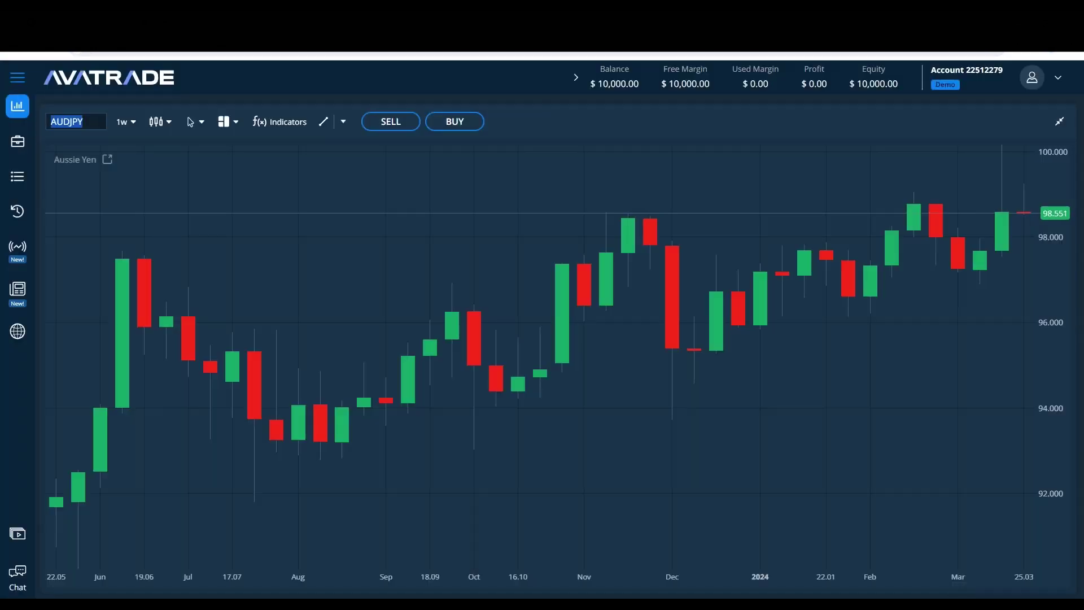
text(silver)
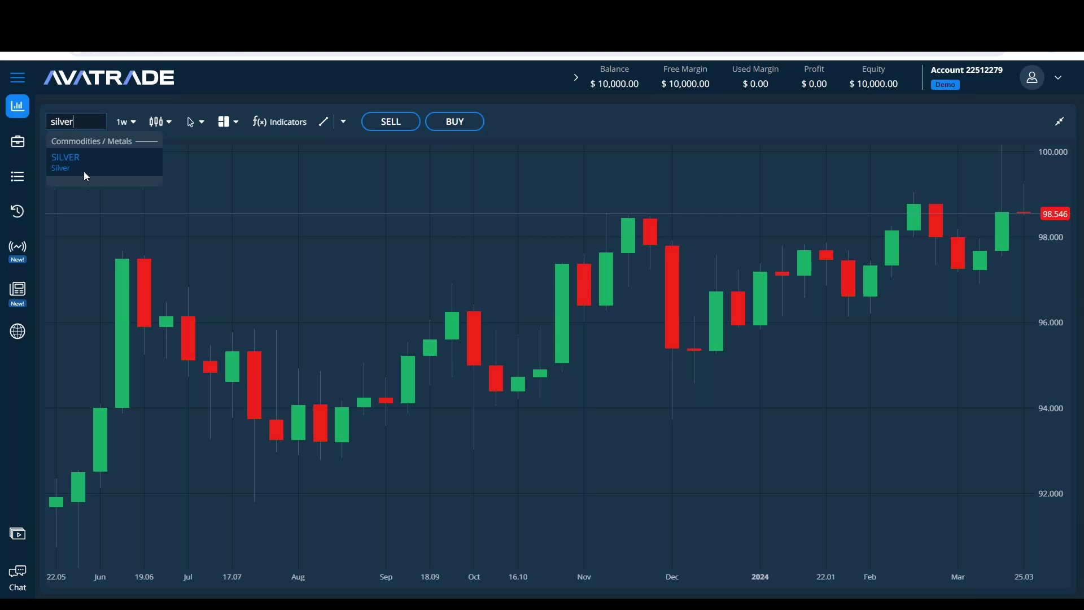
click(84, 170)
click(1059, 123)
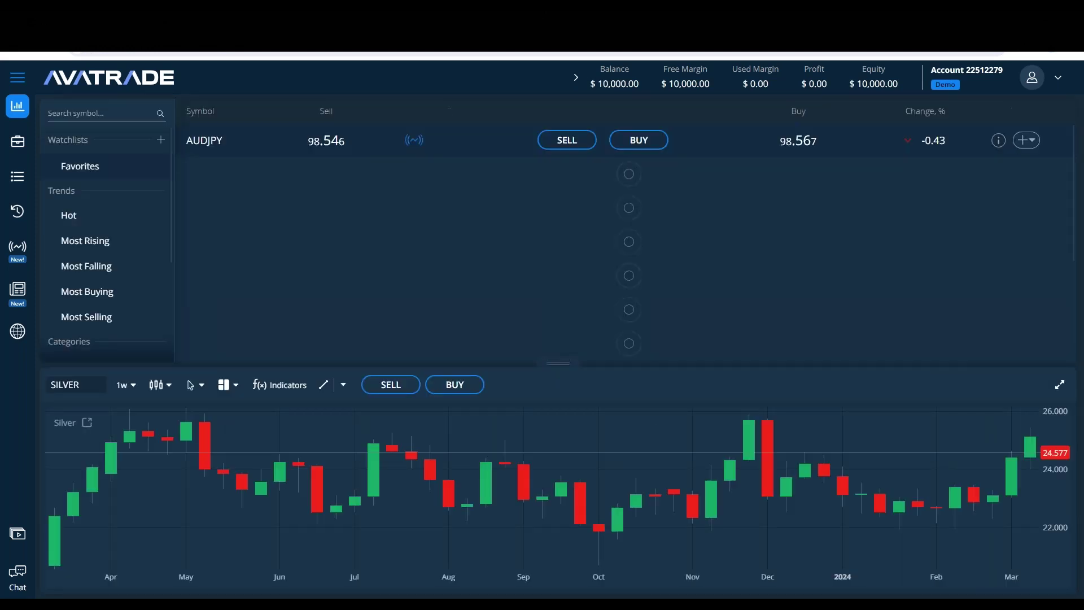
Step: Open a SILVER buy ticket at 0.01 lot with the chart expanded
click(449, 387)
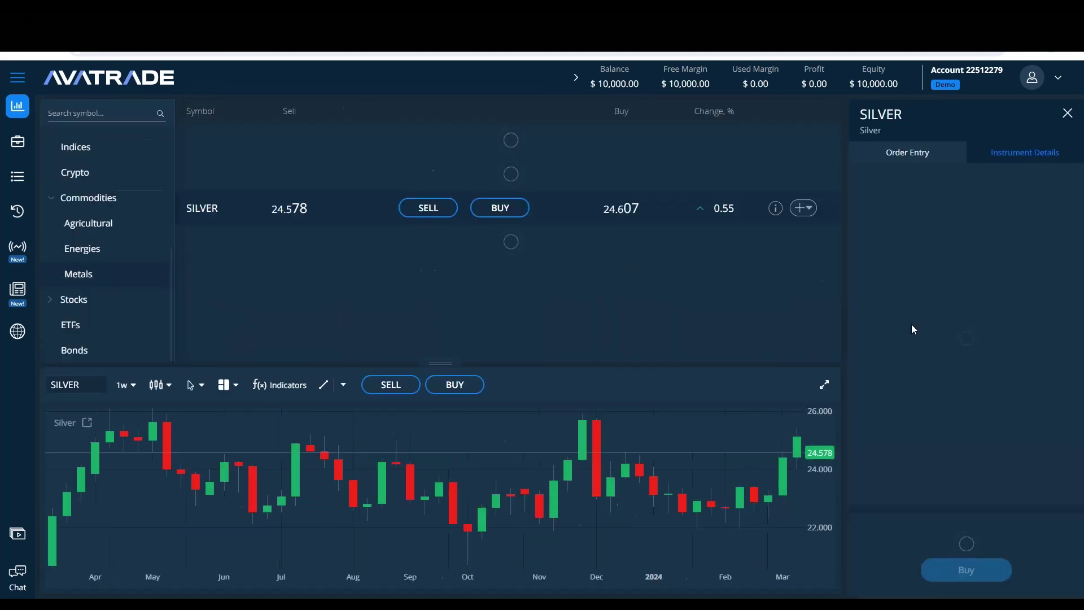
click(824, 385)
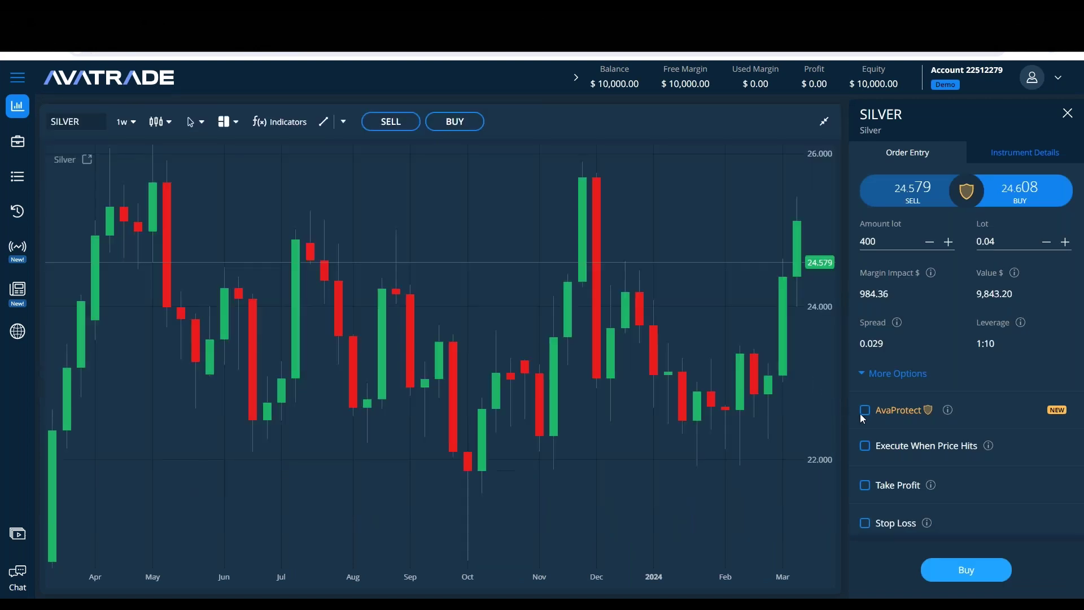
click(1011, 248)
text(0.01)
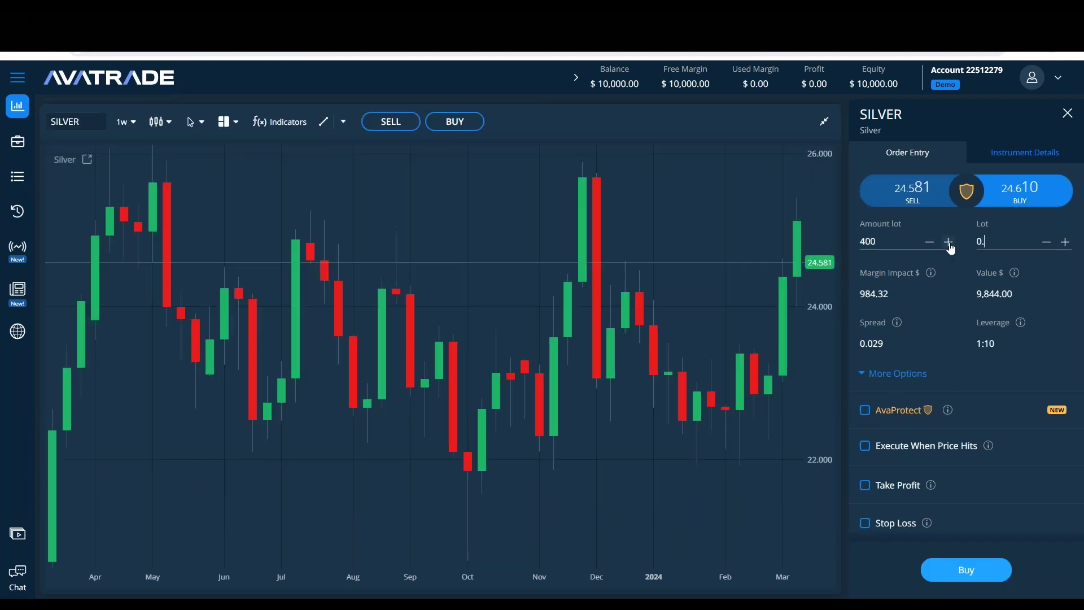
Step: Turn on AvaProtect and settle its duration on 2 days
click(876, 414)
scroll(990, 265, down, 1)
click(959, 392)
click(959, 391)
scroll(972, 385, up, 1)
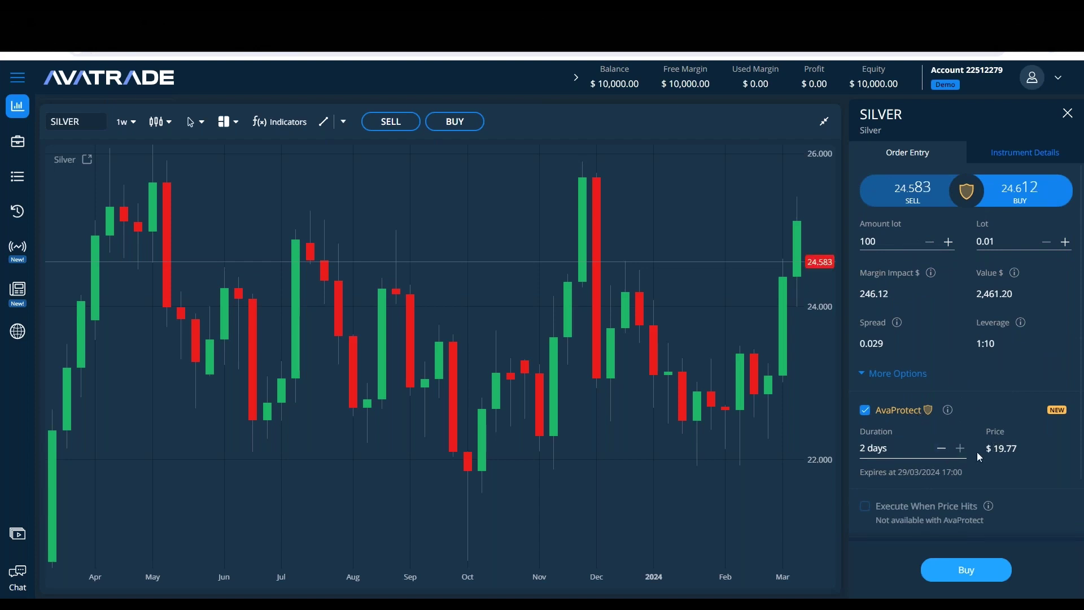
click(943, 449)
click(943, 449)
click(942, 449)
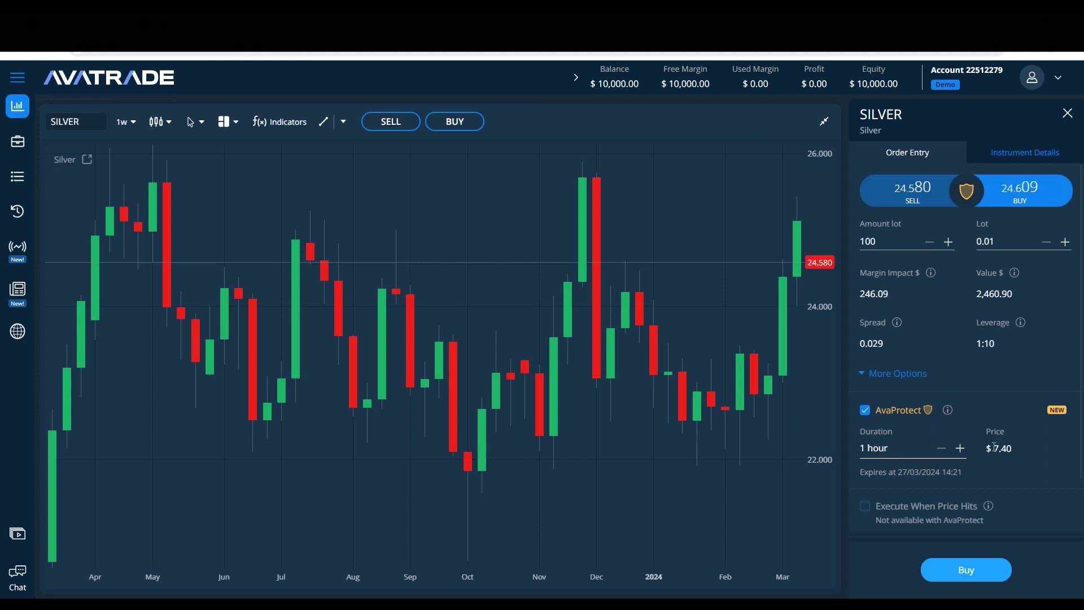
click(960, 448)
click(961, 448)
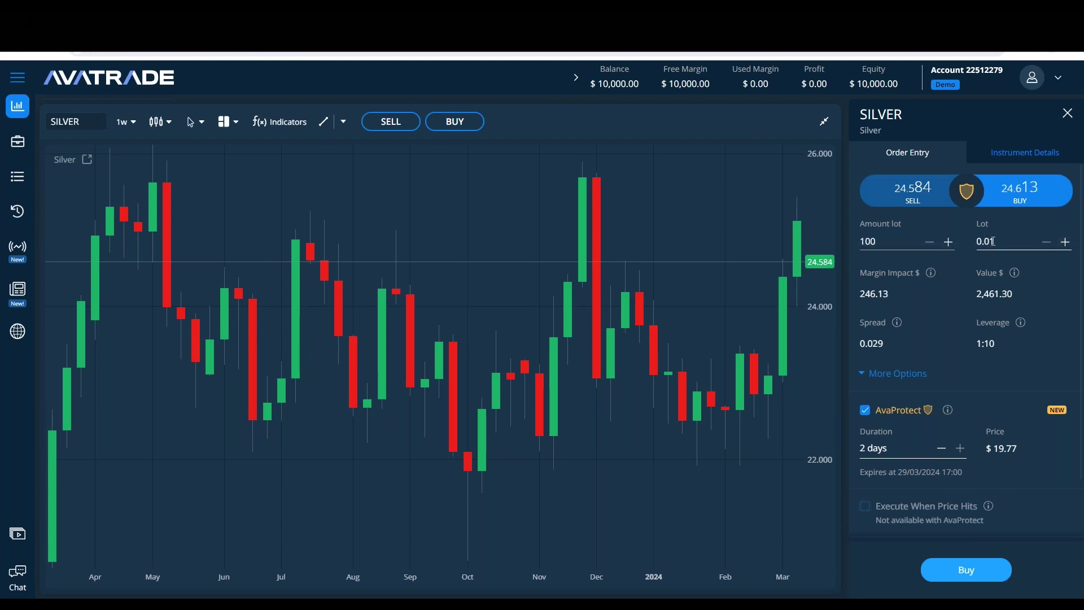
Step: Raise the lot size to 0.10 and show the symbol watchlist again
click(1064, 243)
click(1064, 243)
click(1064, 243)
click(1063, 243)
click(1063, 243)
click(1064, 242)
click(1064, 242)
click(1064, 242)
click(1065, 242)
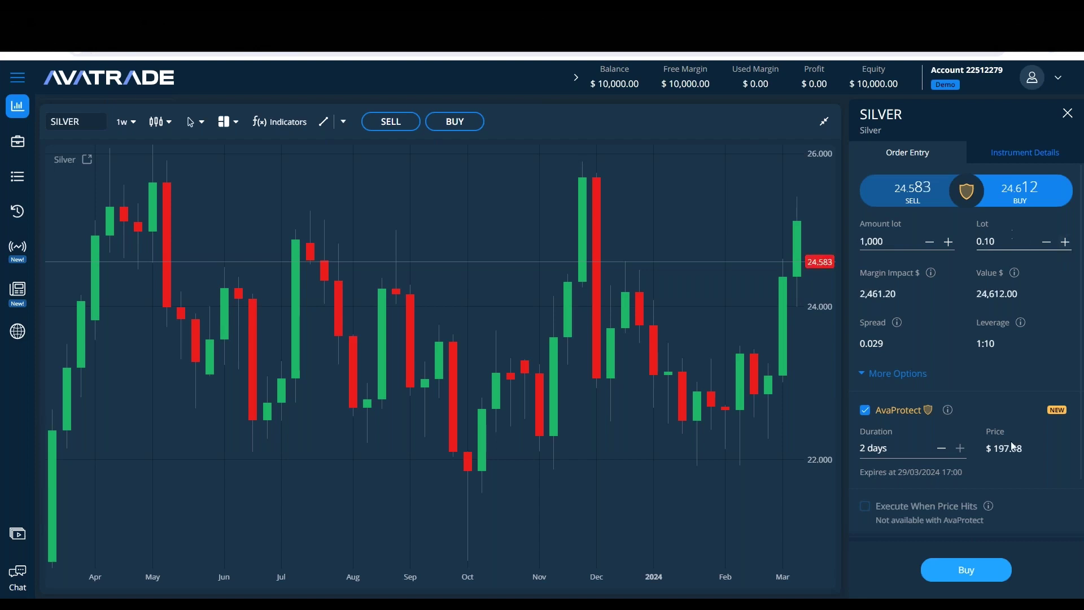
scroll(643, 324, up, 1)
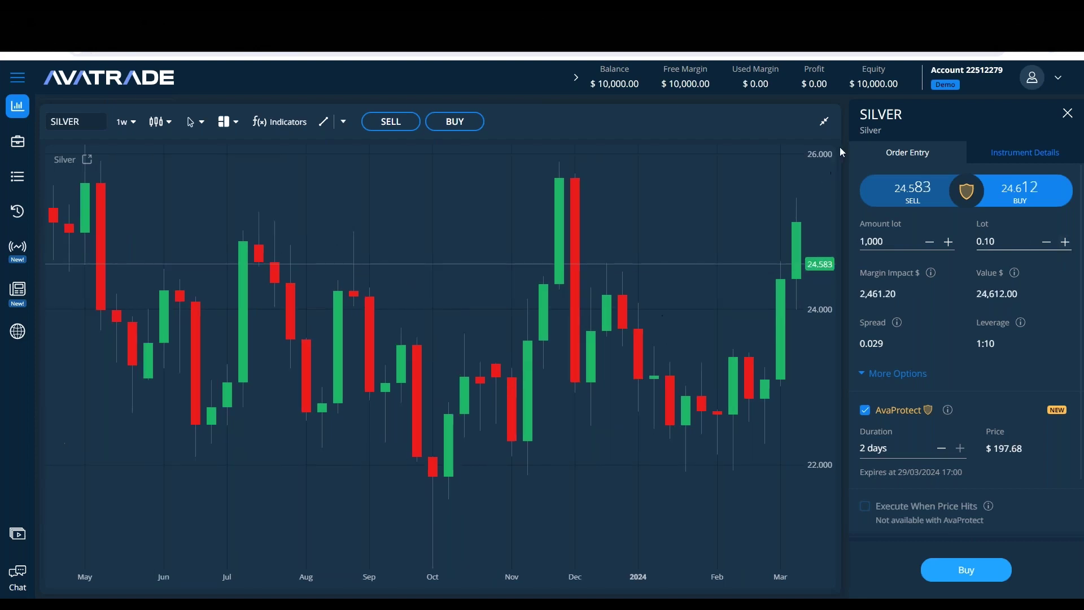
click(822, 122)
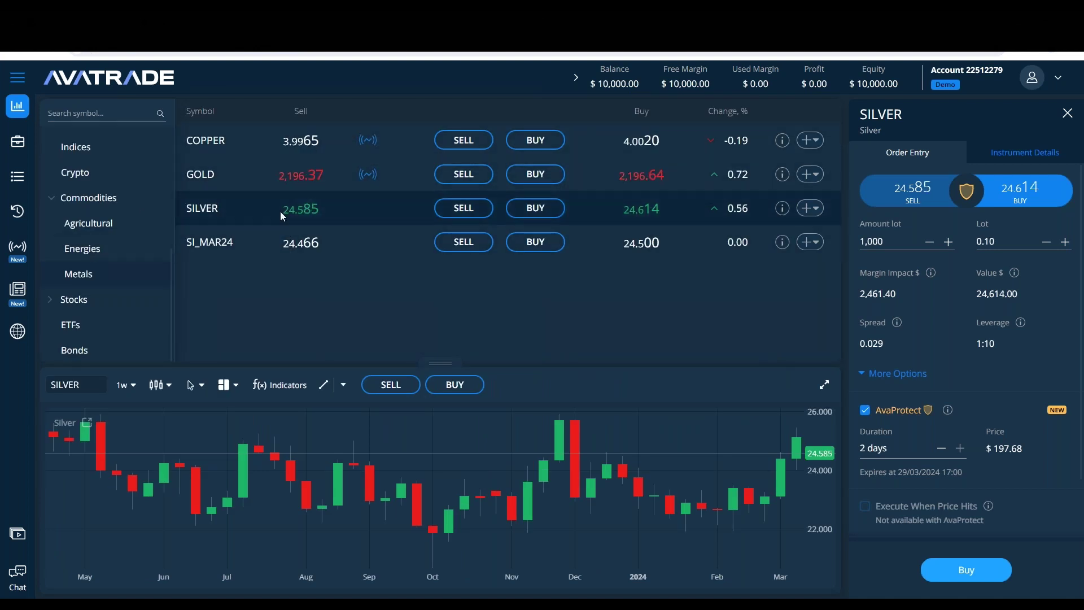
Step: Switch to a maximized GOLD chart and open a 0.01-lot buy ticket
click(265, 172)
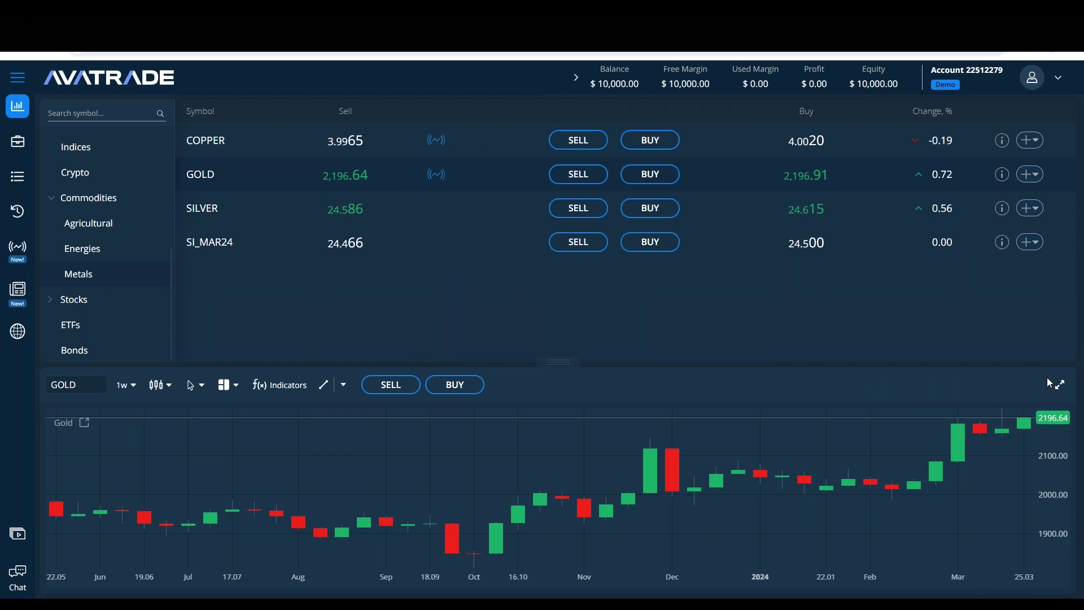
click(1063, 386)
click(455, 121)
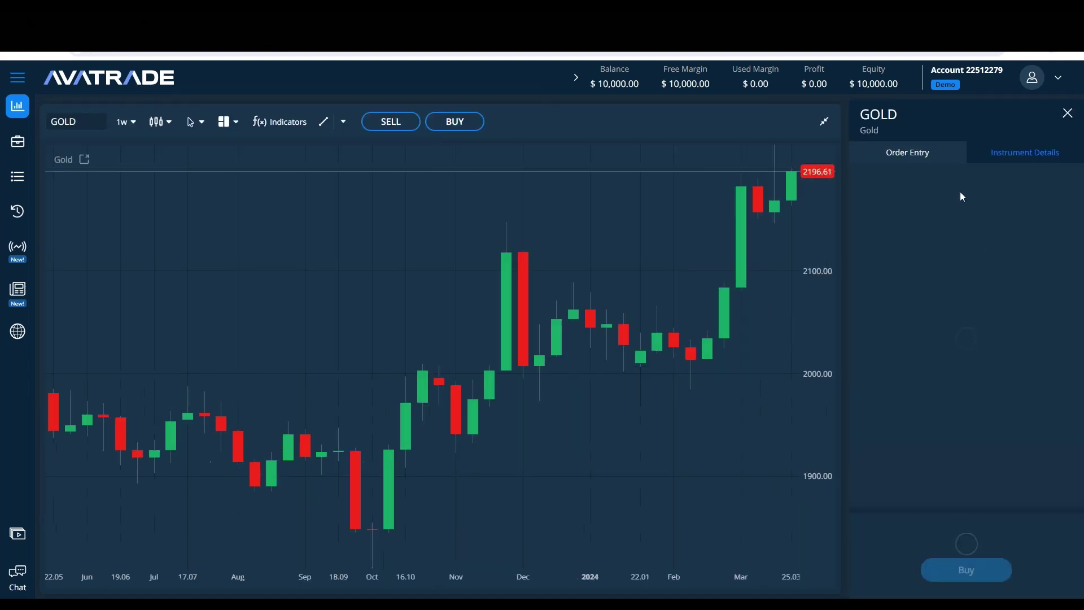
key(Tab)
text(0.01)
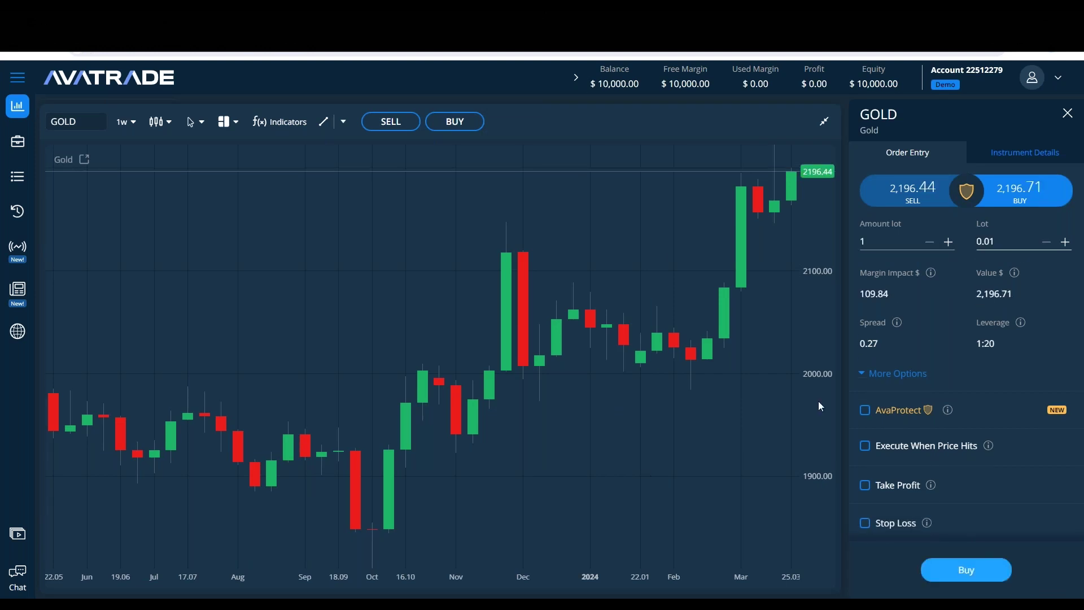
Step: Turn on AvaProtect for the Gold order with a 2-day duration
click(865, 411)
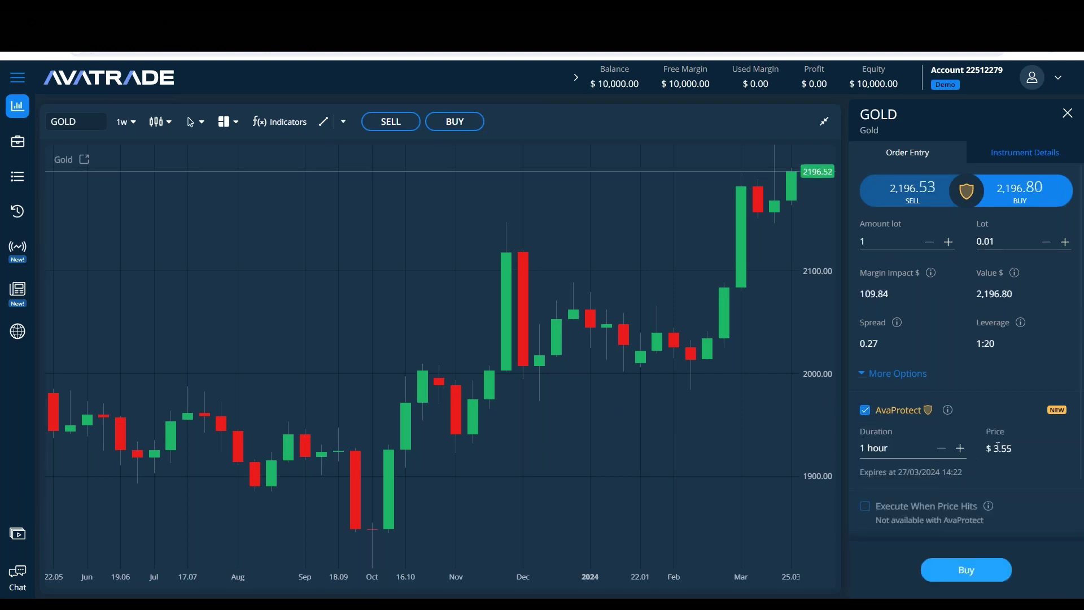
click(961, 449)
click(960, 449)
click(960, 448)
click(960, 449)
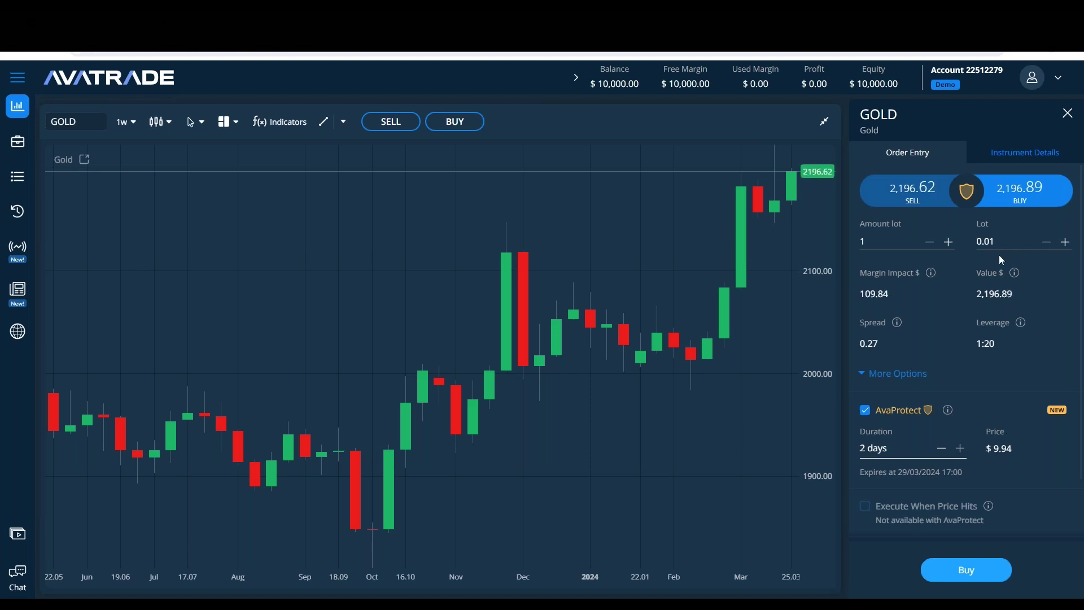
Step: Raise the Gold lot to 0.05, show the symbol list, and open Latest News
click(1065, 243)
click(1065, 243)
click(1064, 242)
click(1064, 243)
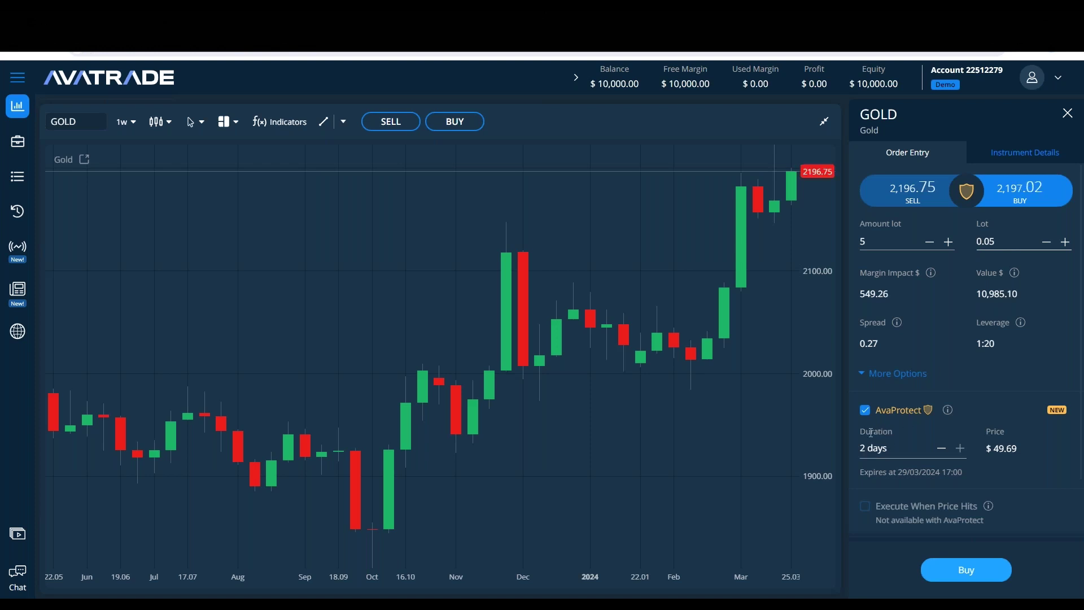
click(825, 119)
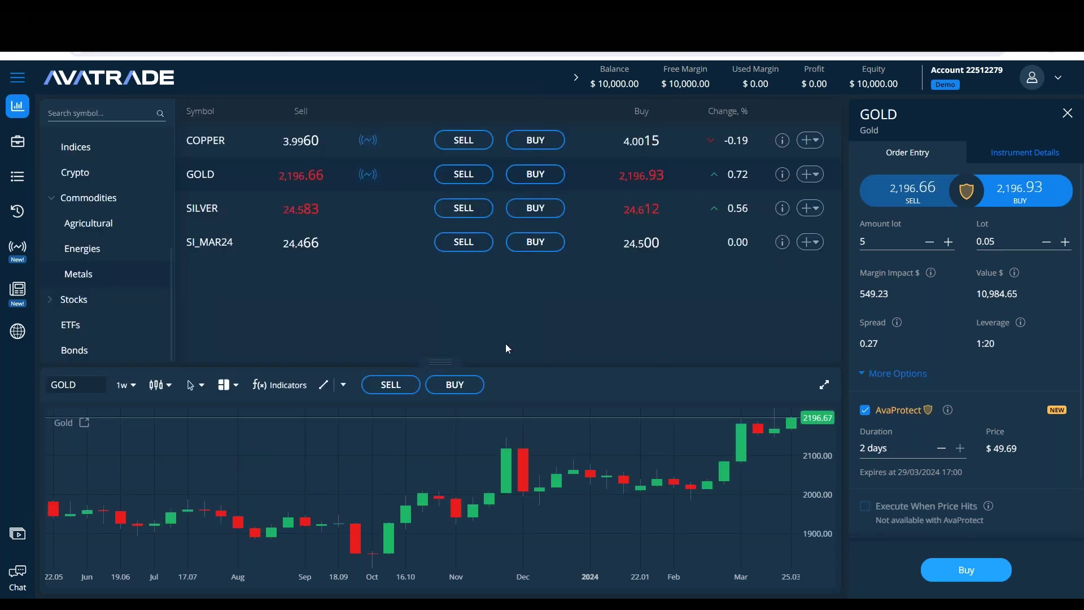
click(17, 289)
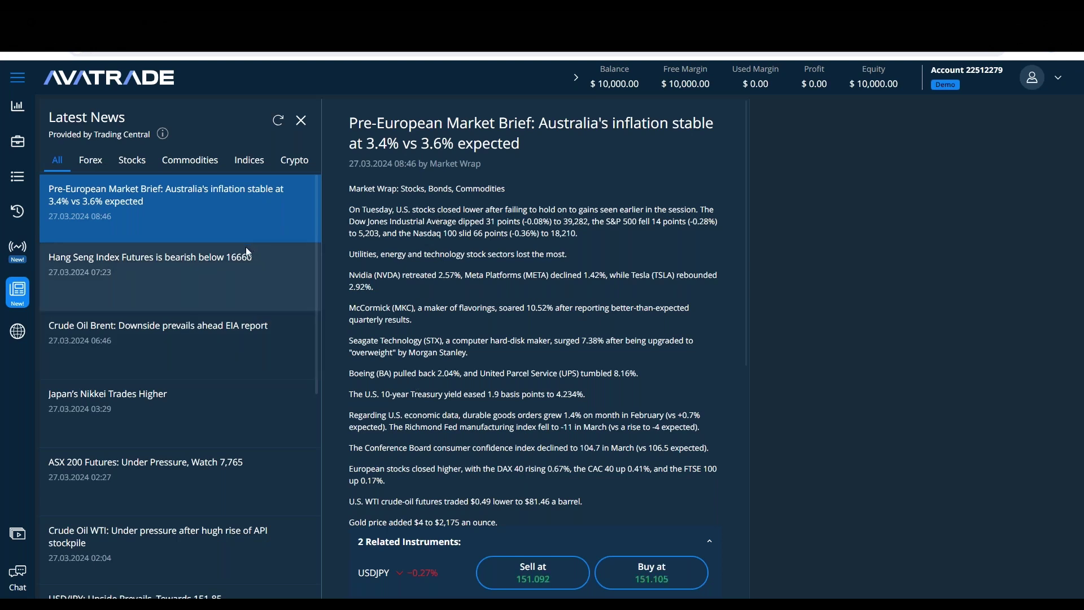
Step: View the Trading Central disclaimer, refresh the news, and open Analyst Views from Discovery
click(163, 135)
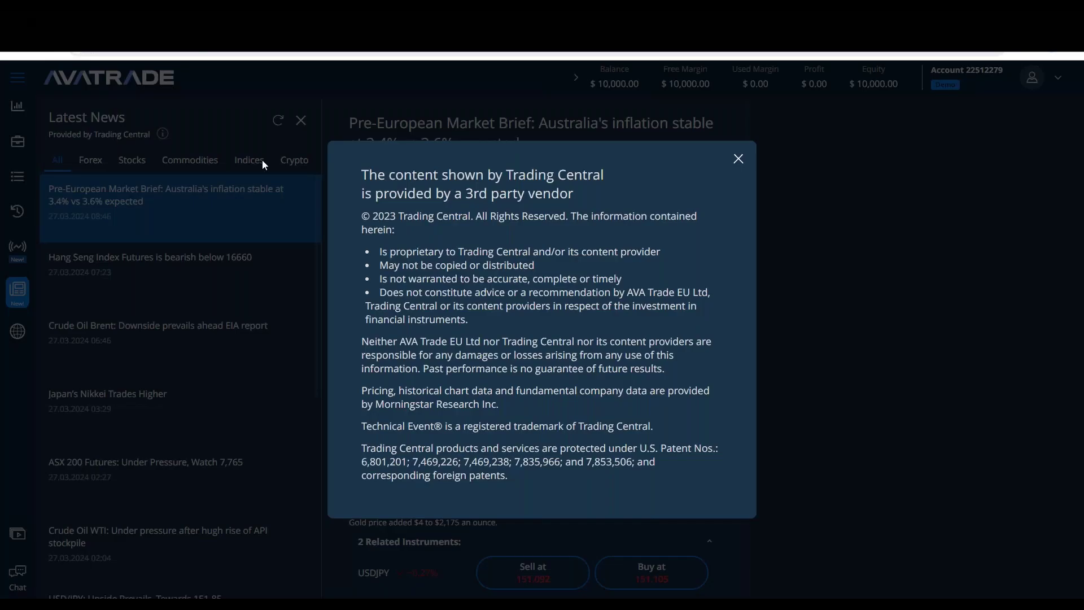
click(300, 117)
click(278, 120)
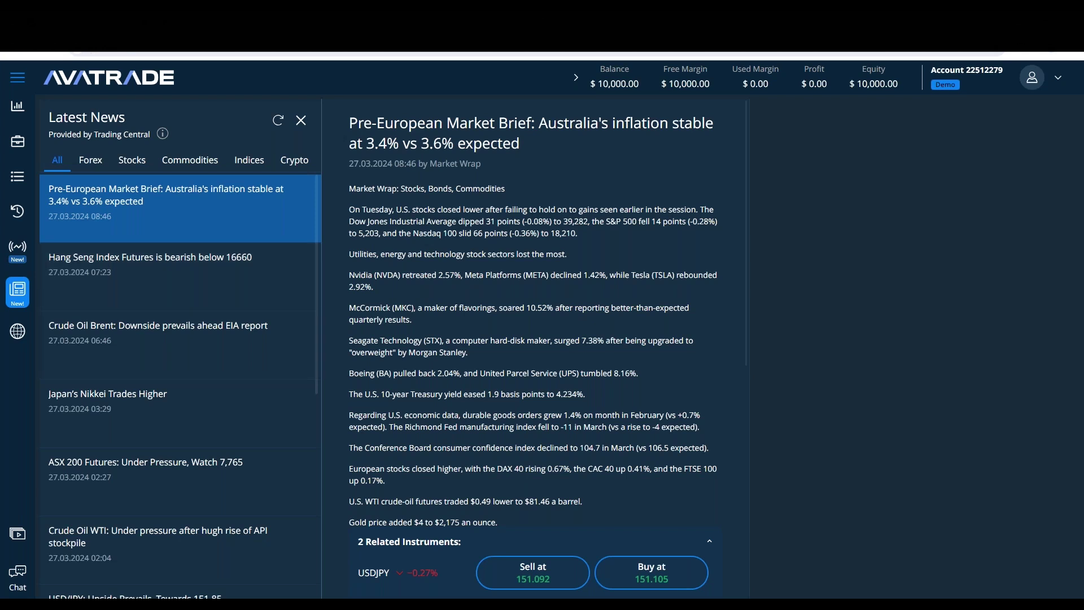
mouse_move(25, 336)
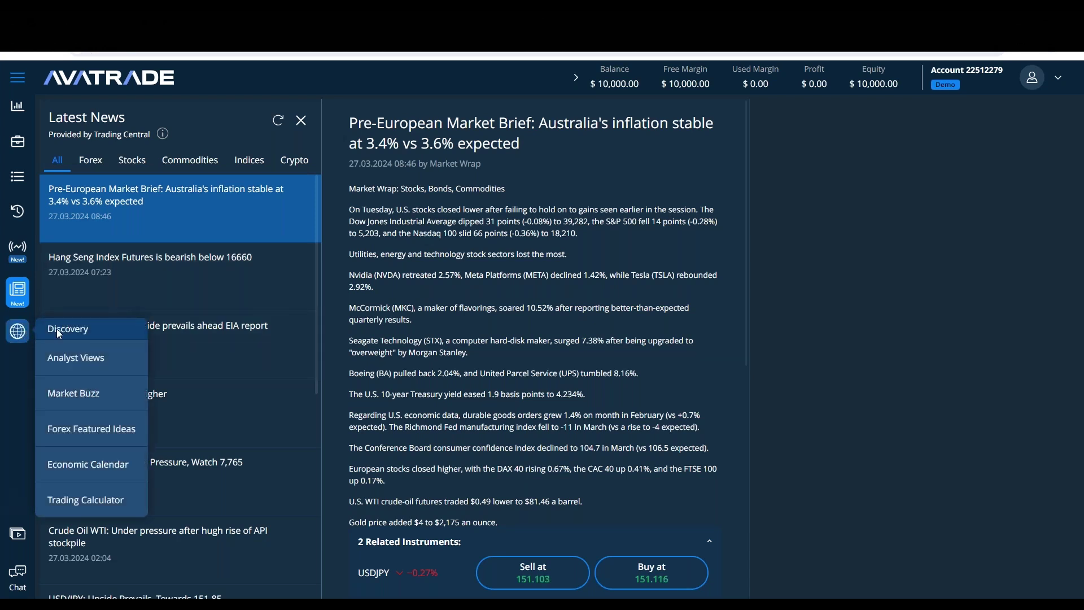
click(71, 361)
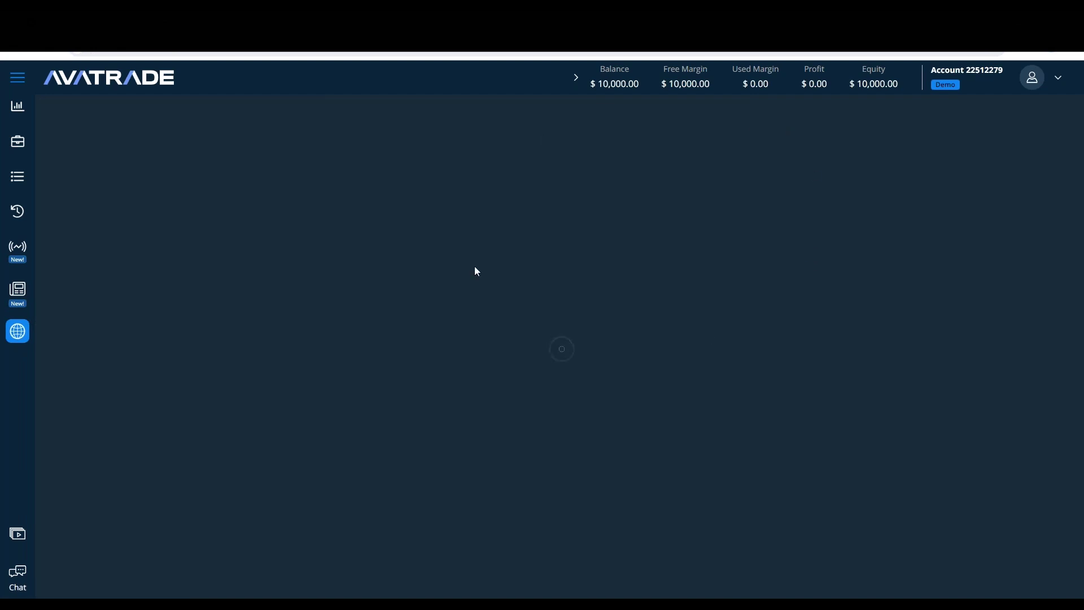
Step: Open the Market Buzz stock bubble map from Discovery, then Forex Featured Ideas
mouse_move(26, 339)
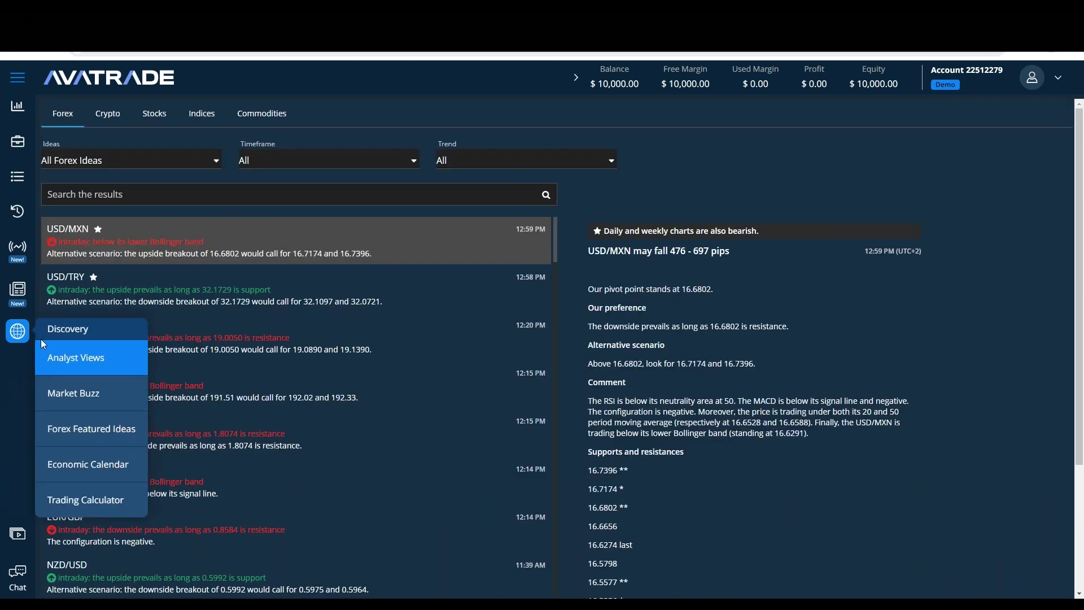
click(87, 395)
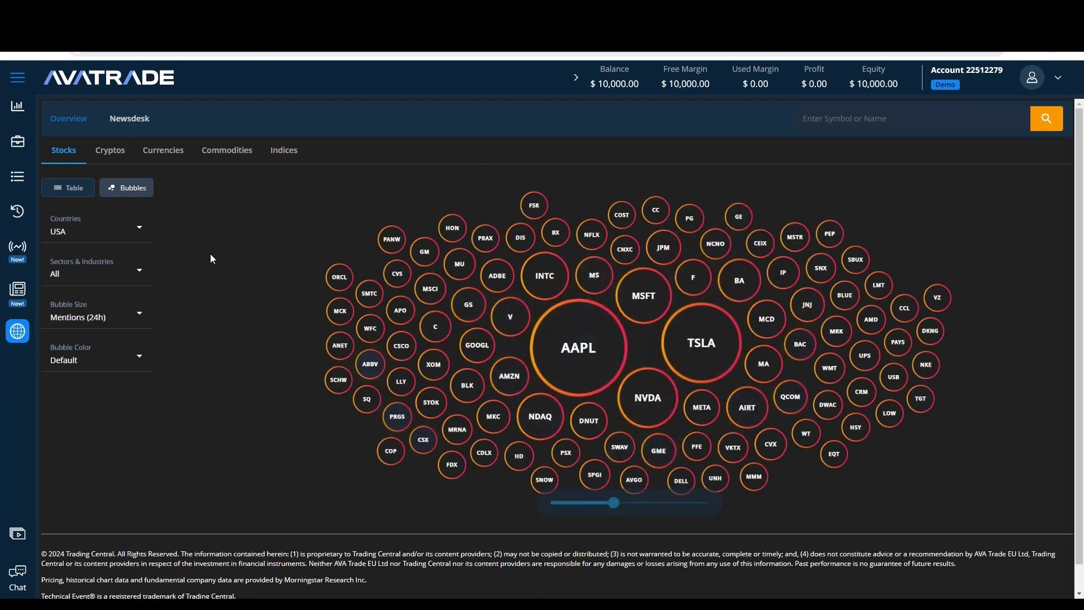
mouse_move(18, 332)
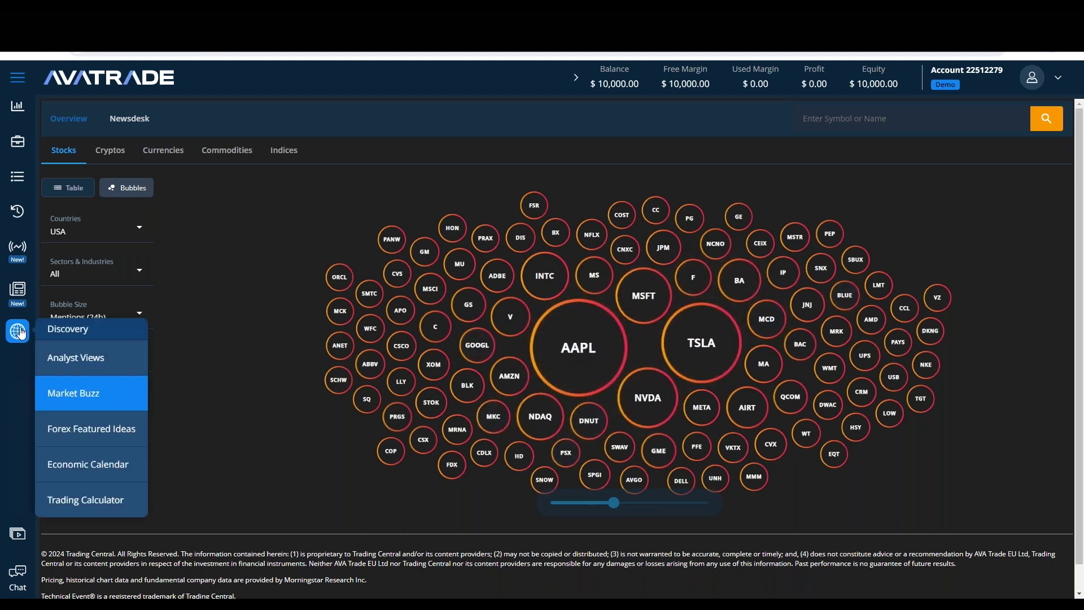
click(89, 435)
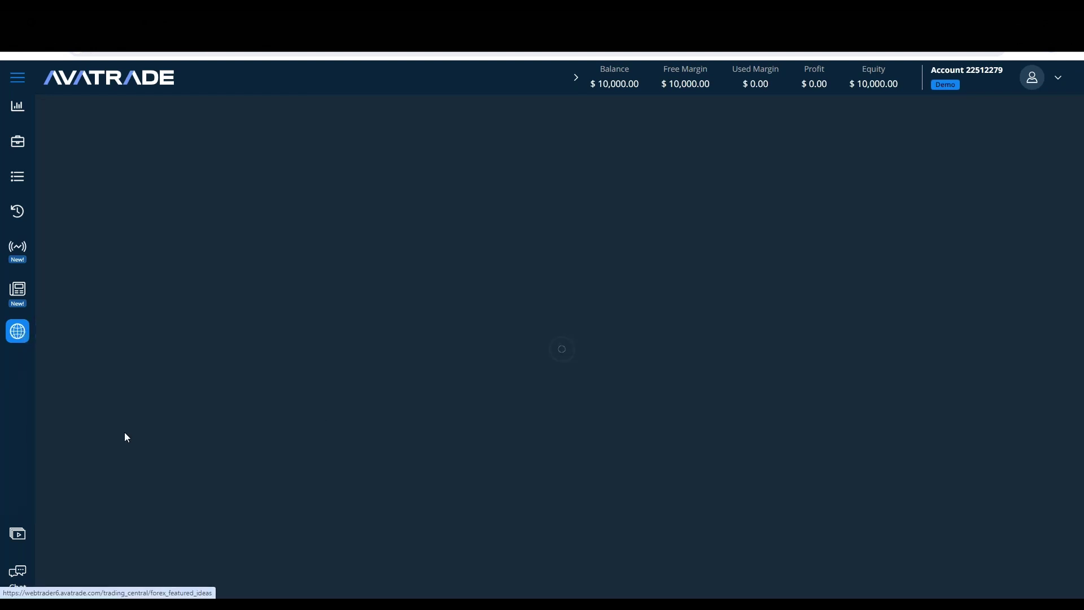
Step: Open the Economic Calendar from Discovery and scroll through its events
mouse_move(17, 335)
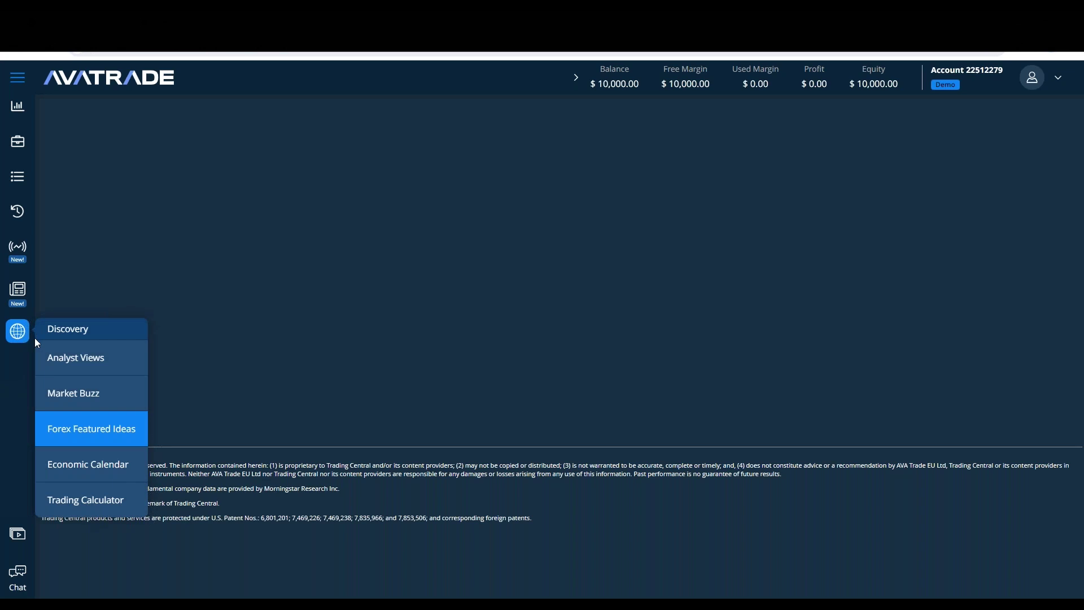
click(67, 463)
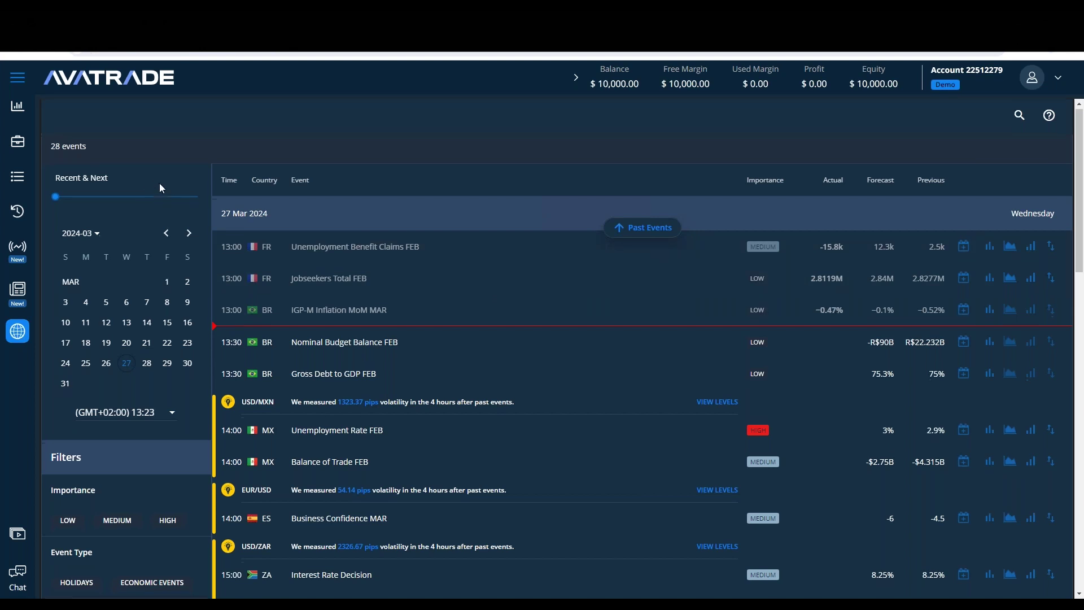
scroll(159, 182, down, 1)
scroll(120, 169, down, 2)
scroll(516, 353, up, 3)
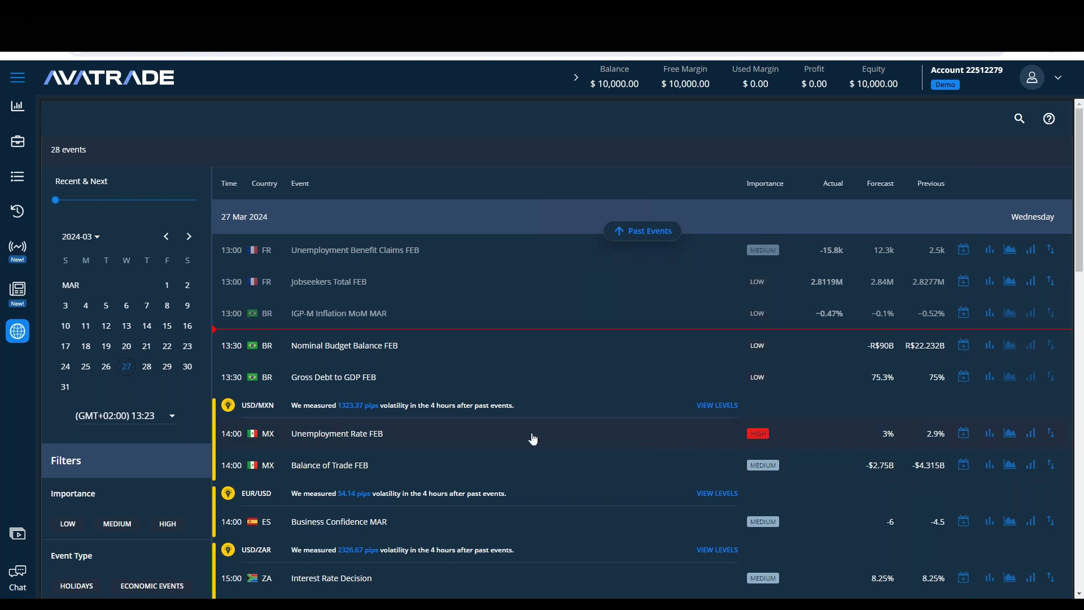
scroll(145, 204, down, 3)
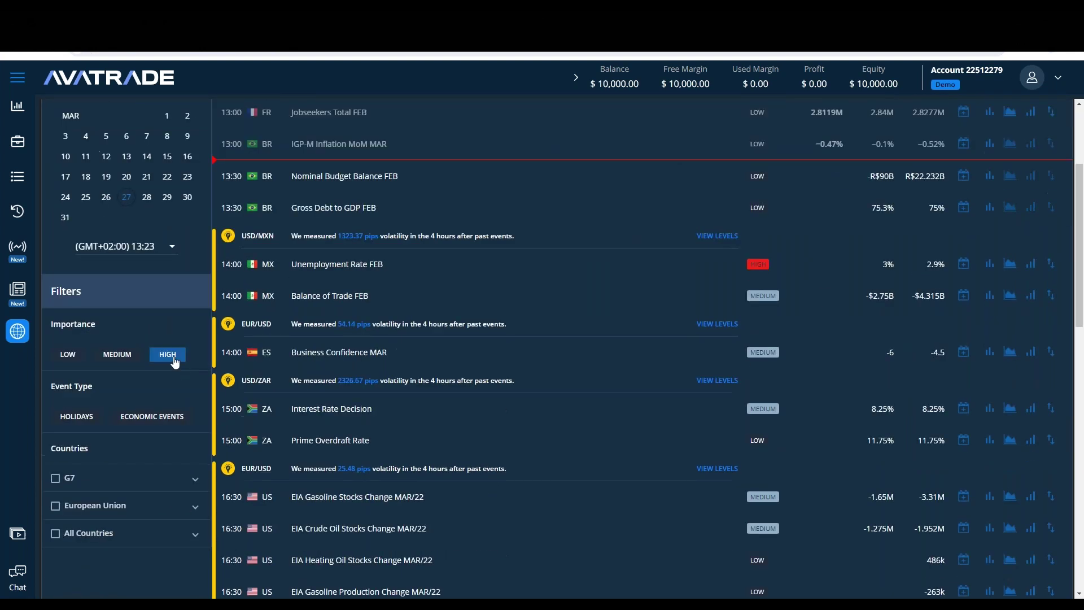
Step: Try the HIGH and MEDIUM importance filters, then clear the importance filter
click(168, 355)
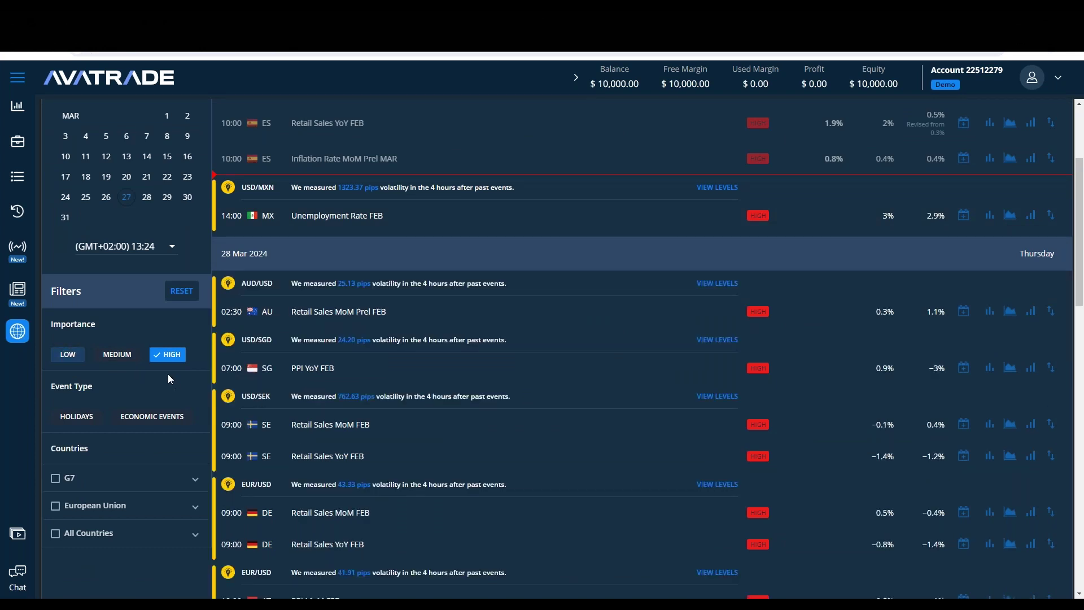
click(168, 354)
click(116, 354)
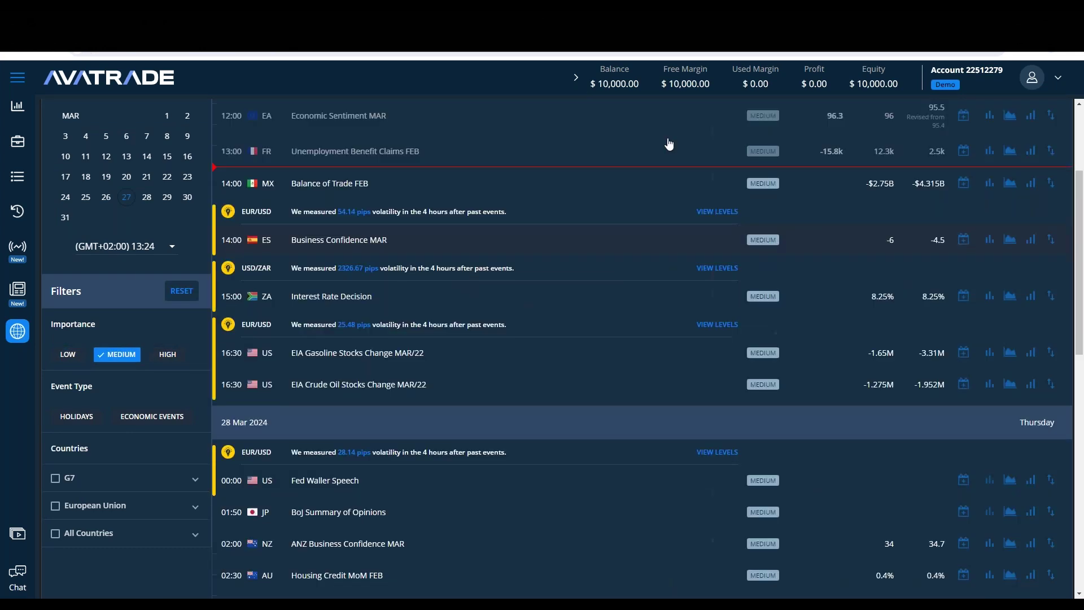
click(118, 358)
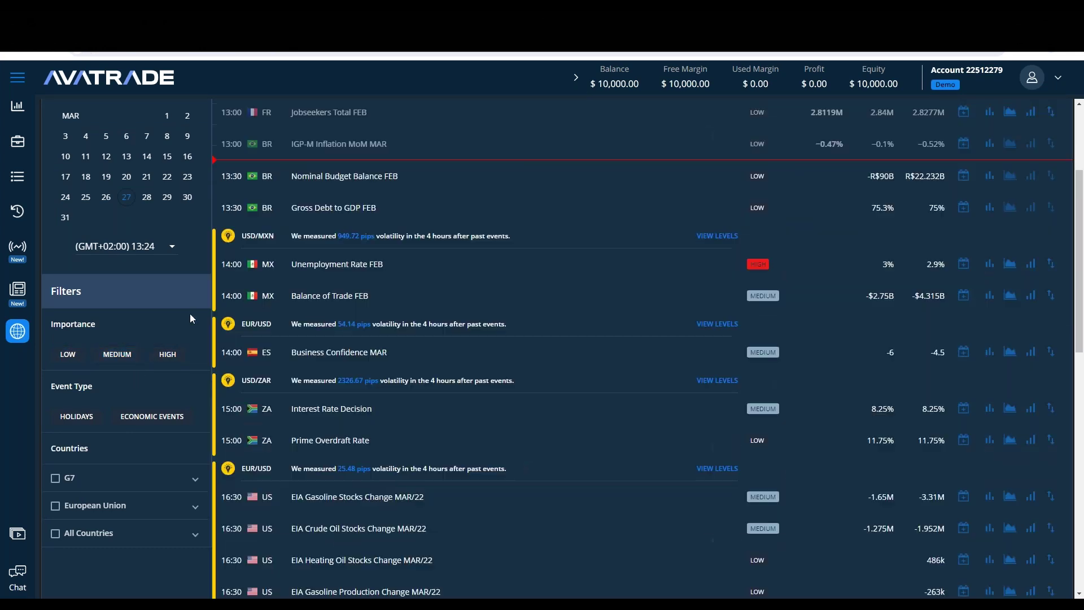
click(168, 354)
click(182, 293)
Step: Deselect all countries and filter the calendar to South Africa only
scroll(198, 339, down, 3)
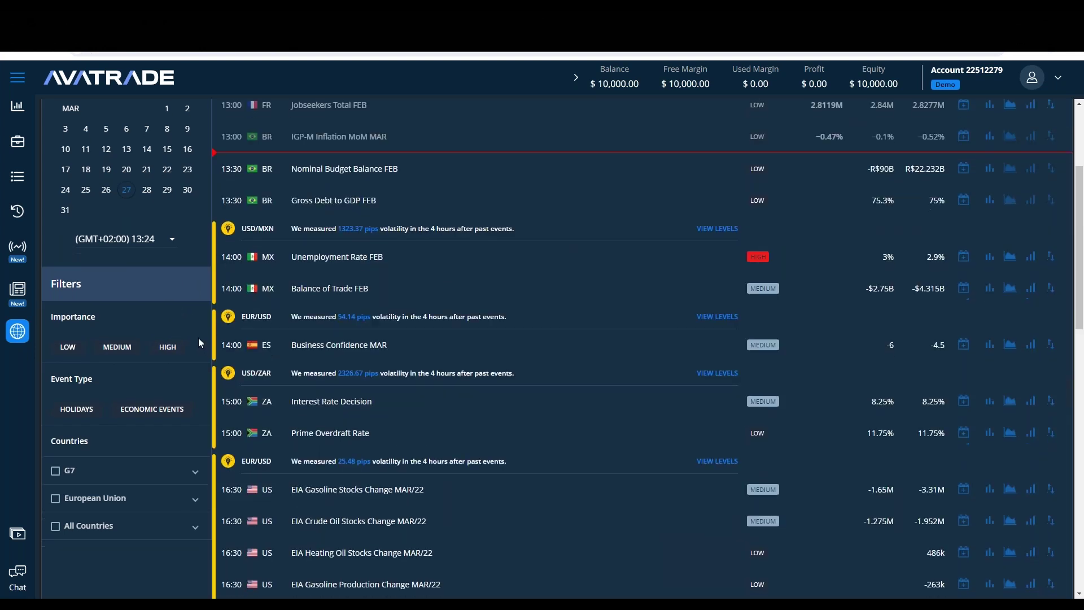
click(103, 370)
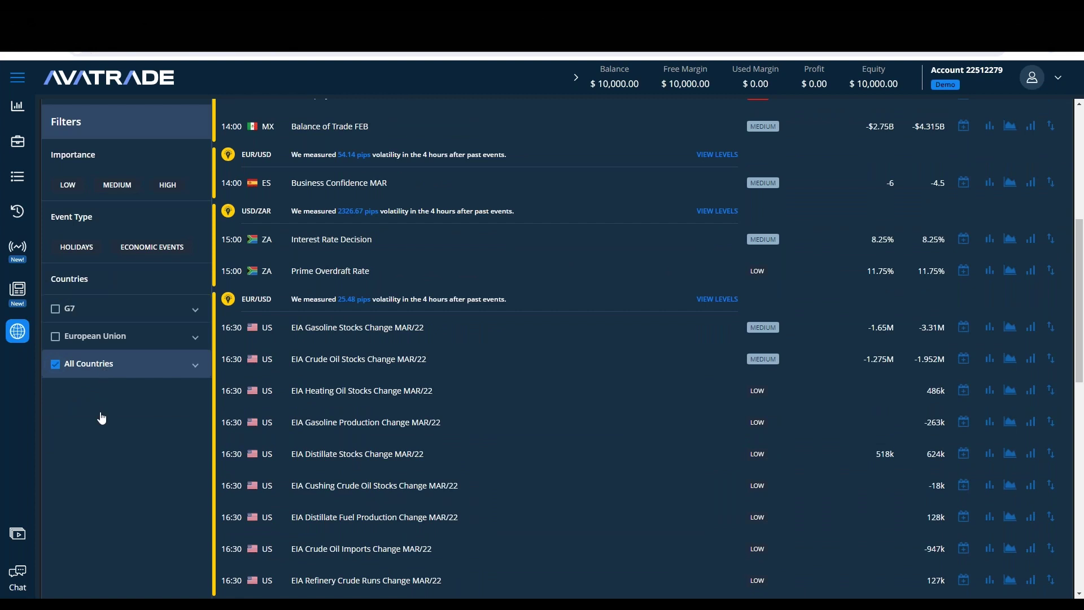
click(155, 376)
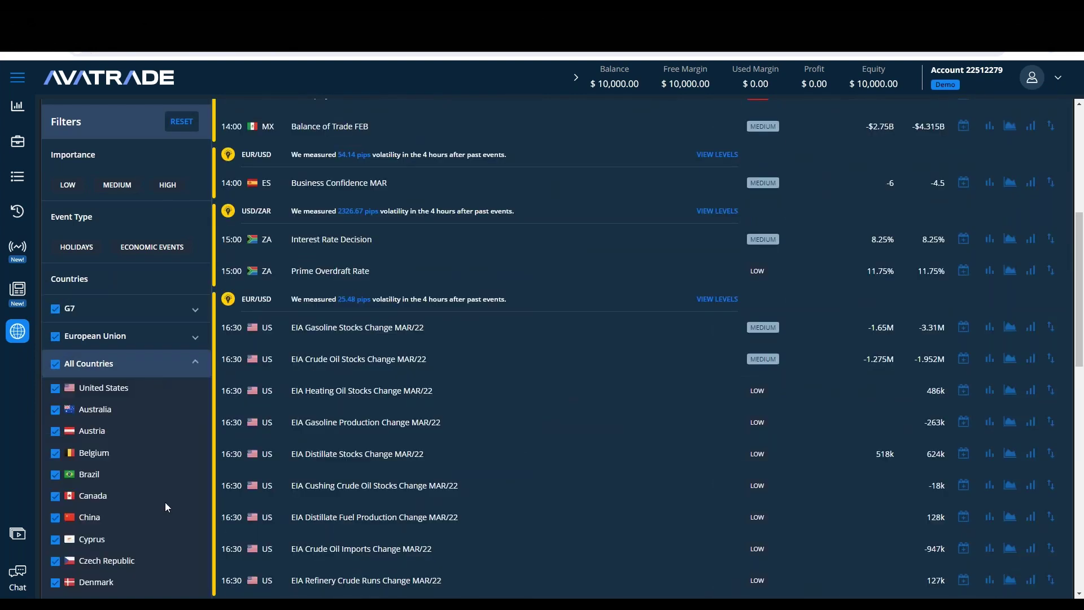
click(60, 369)
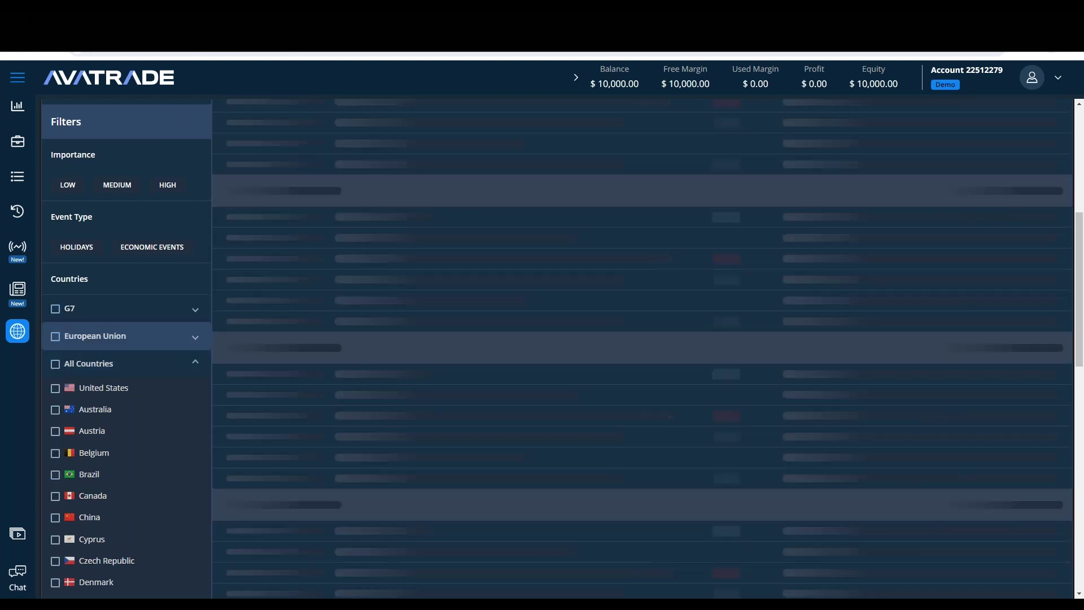
scroll(132, 438, down, 5)
scroll(136, 430, down, 6)
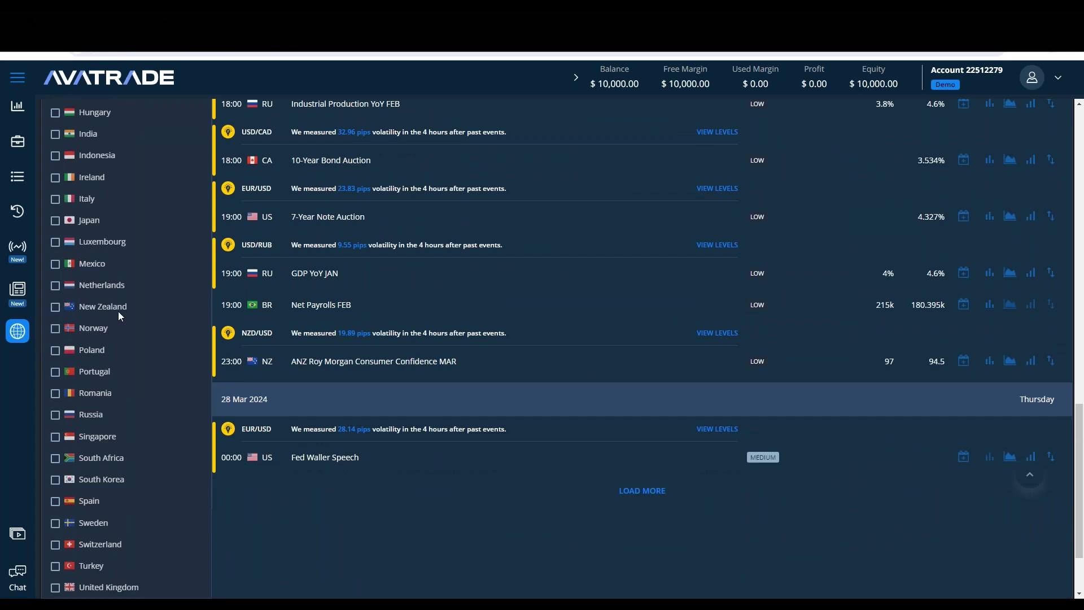
click(56, 459)
Step: Expand the 27 Mar 2024 South Africa Interest Rate Decision (8.25%) details
scroll(645, 284, up, 2)
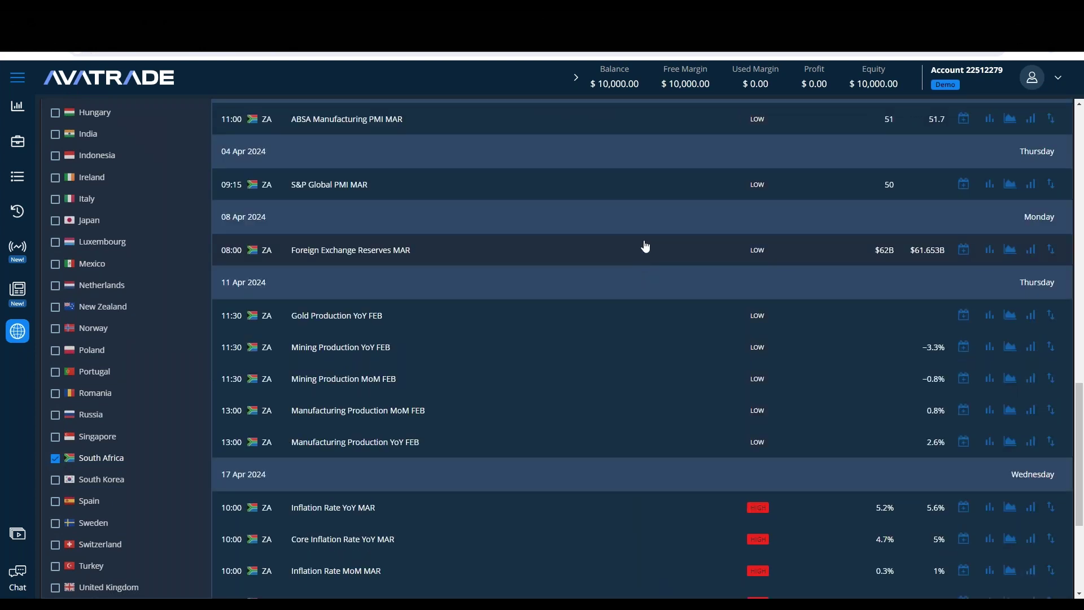
scroll(569, 446, up, 2)
scroll(569, 447, up, 3)
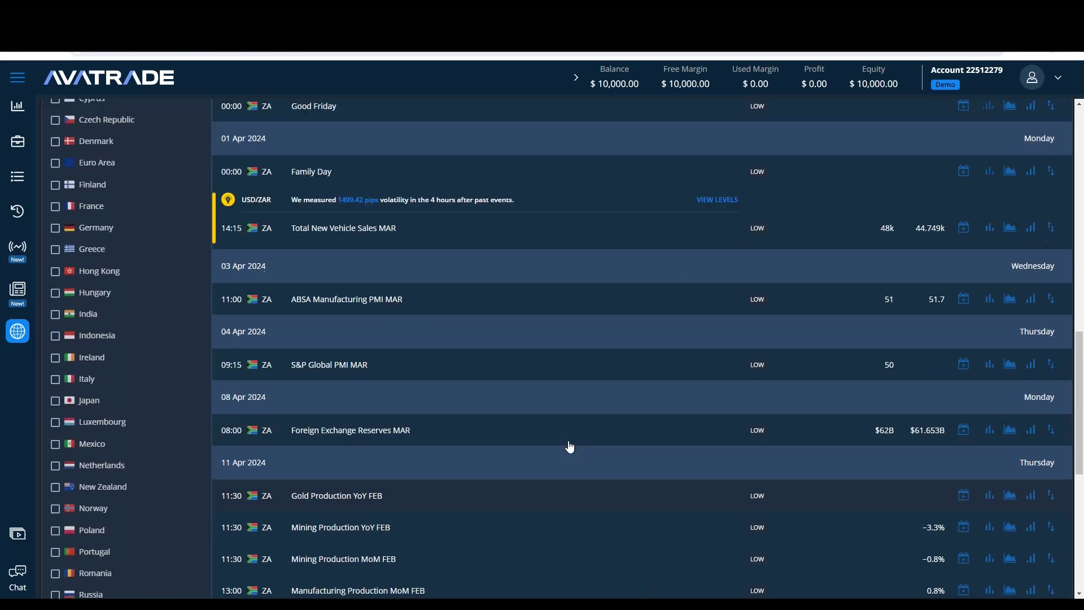
scroll(512, 371, up, 3)
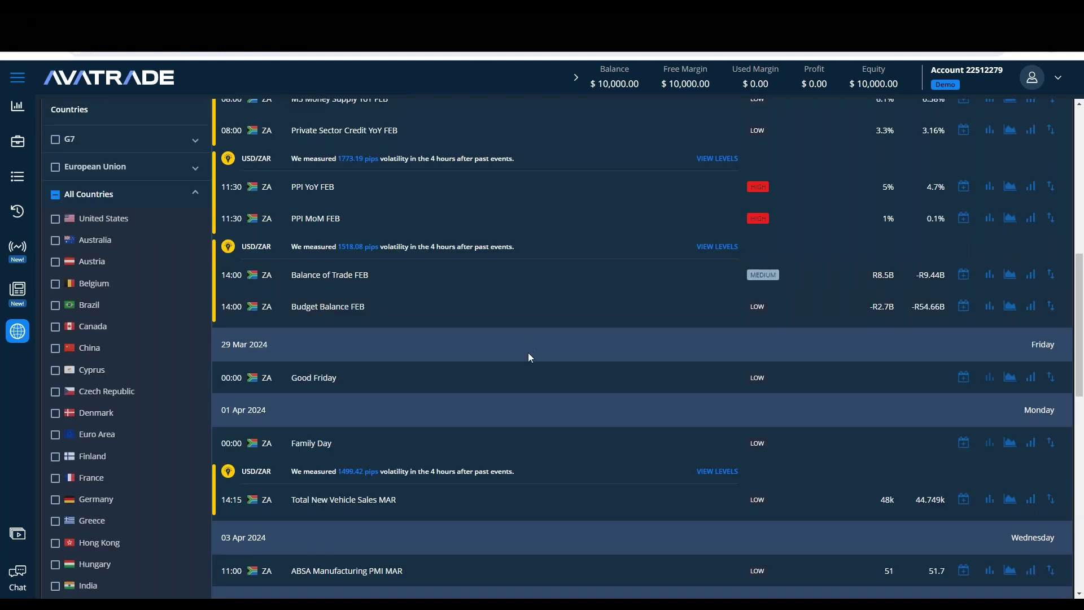
scroll(536, 357, up, 6)
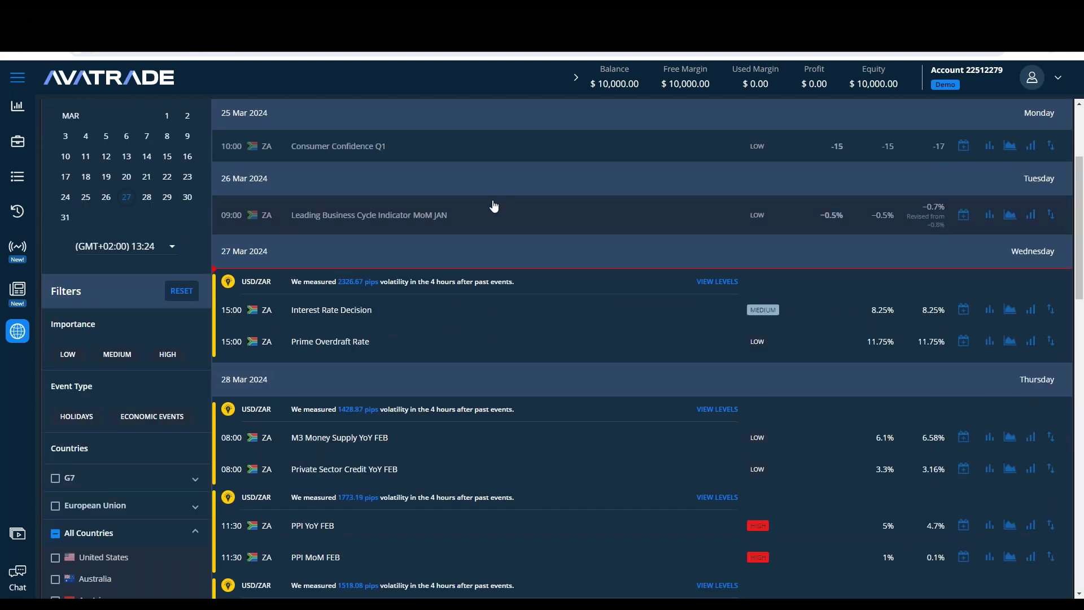
click(350, 319)
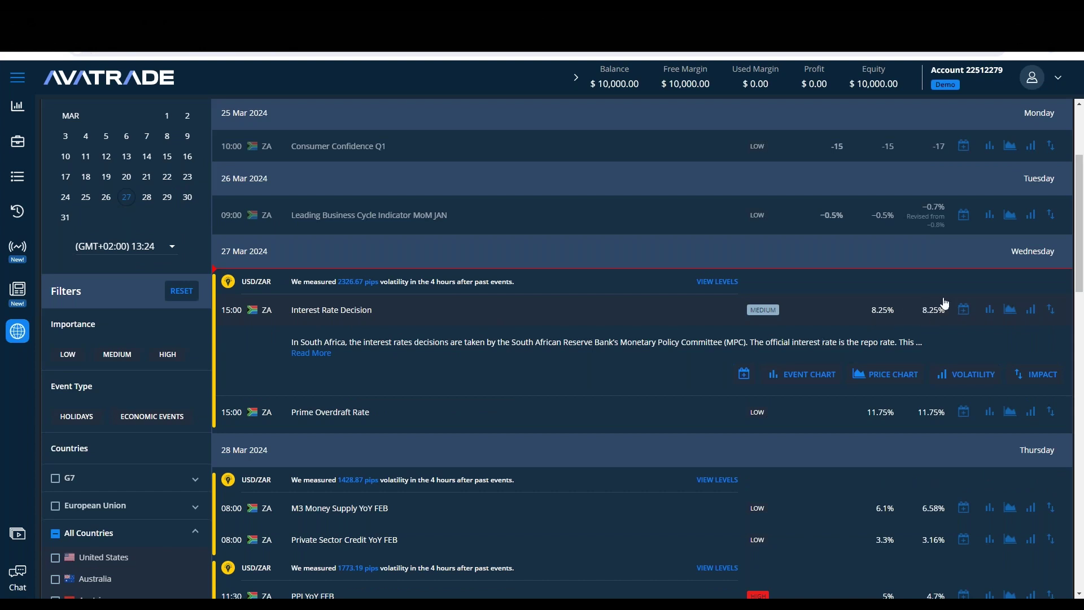
Step: Browse calendar events, checking historical volatility and impact windows, including USD/ZAR volatility history
scroll(840, 324, up, 1)
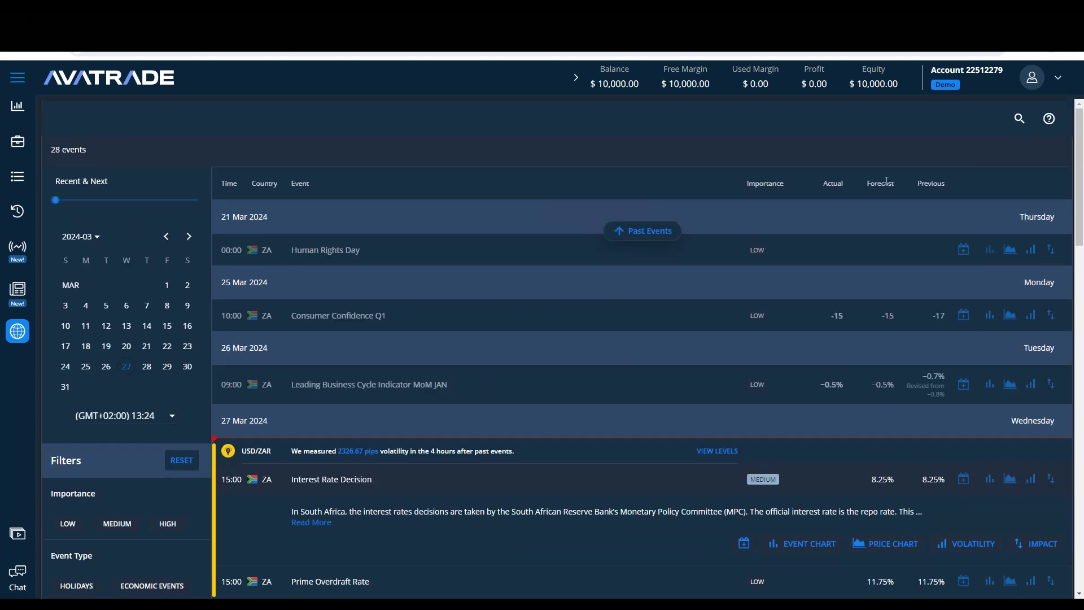
click(919, 184)
click(837, 179)
scroll(551, 358, down, 1)
click(575, 395)
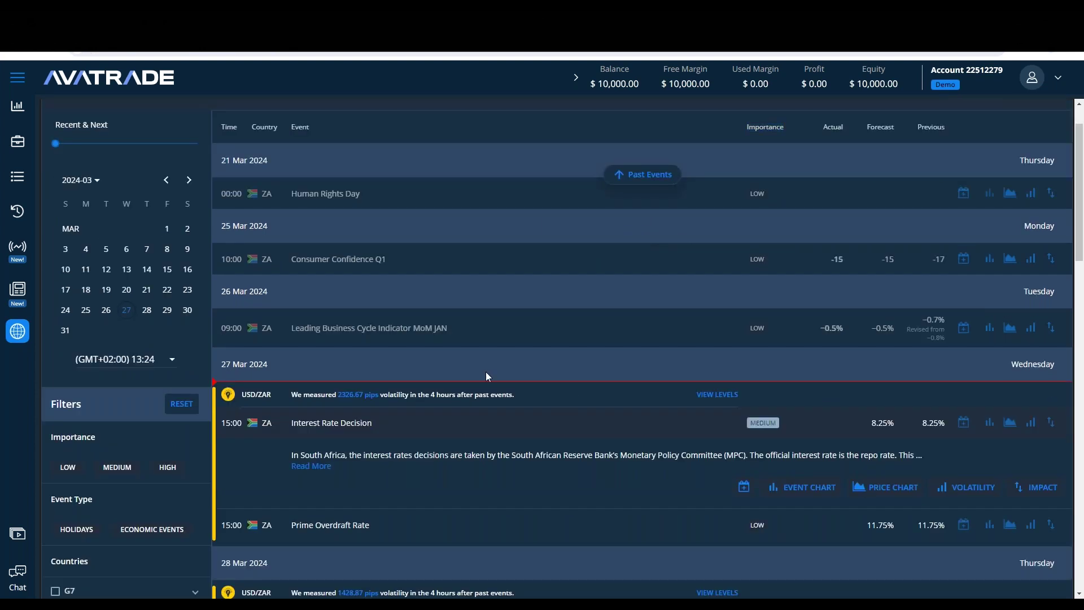
click(853, 248)
scroll(638, 401, down, 3)
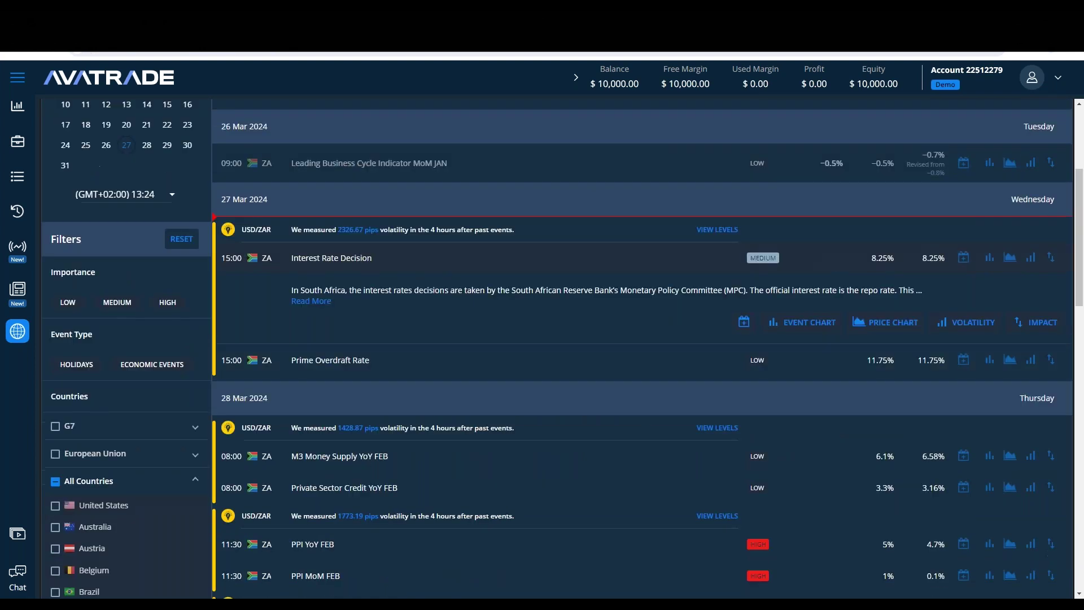
click(560, 228)
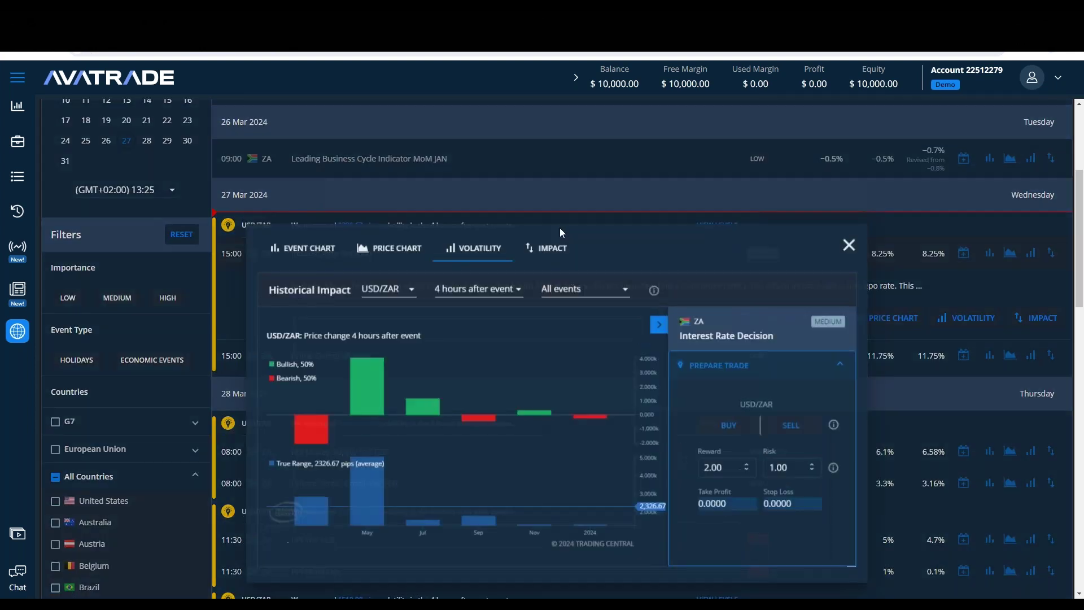
click(852, 242)
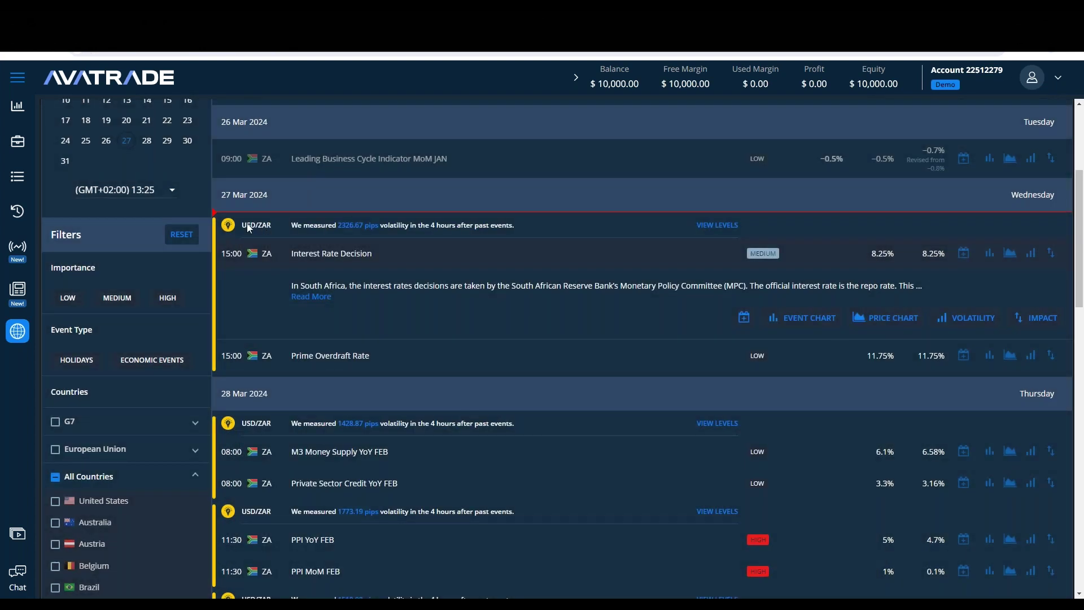
Step: Review the Interest Rate Decision's past volatility, past-event price chart and impact
click(434, 358)
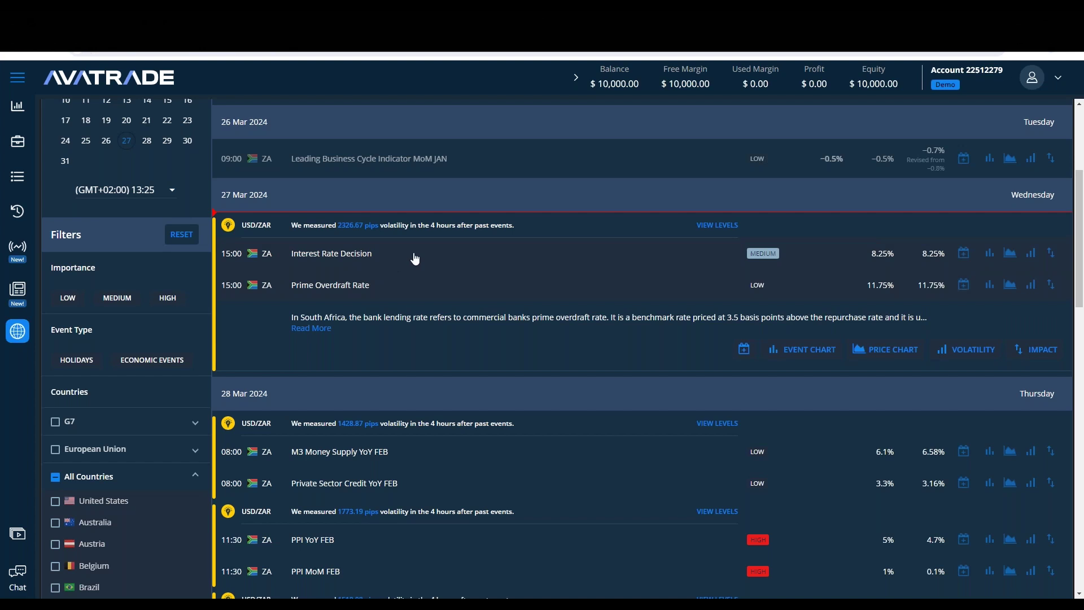
click(319, 255)
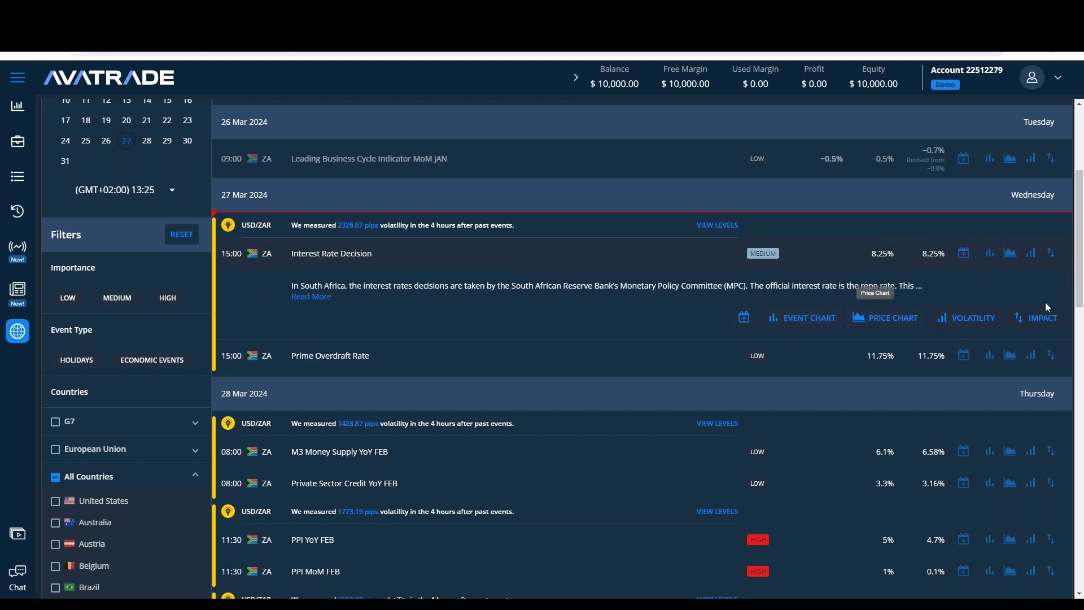
click(970, 323)
click(854, 249)
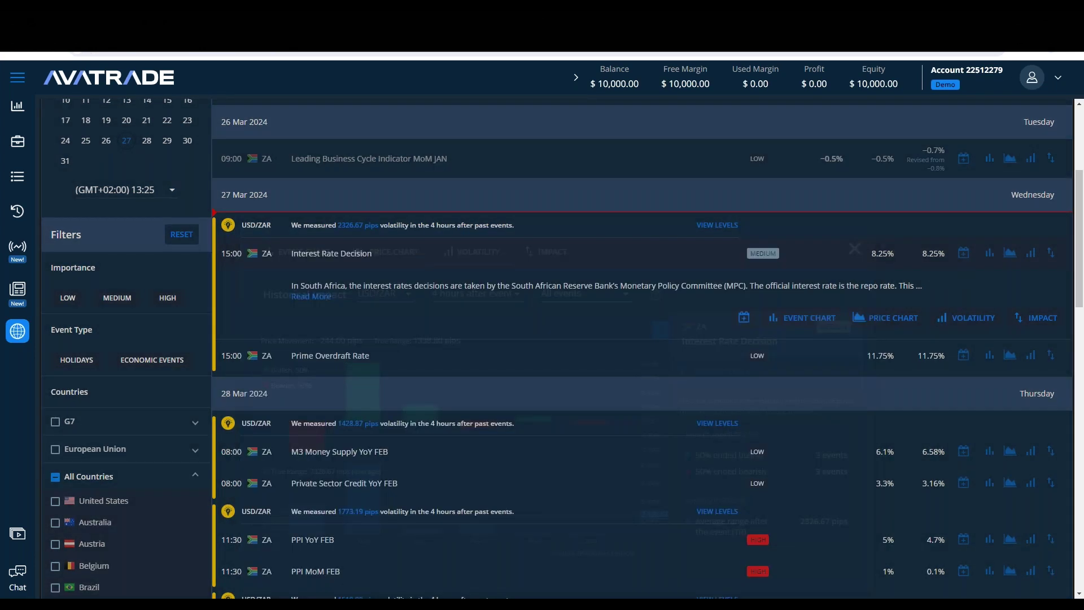
click(892, 317)
click(854, 249)
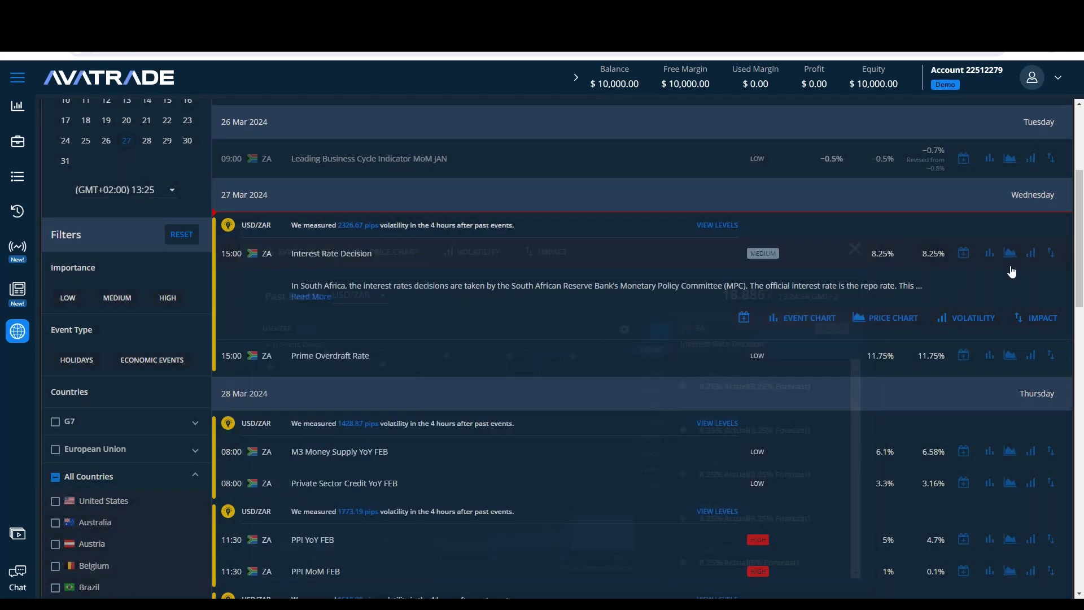
click(1036, 317)
click(854, 249)
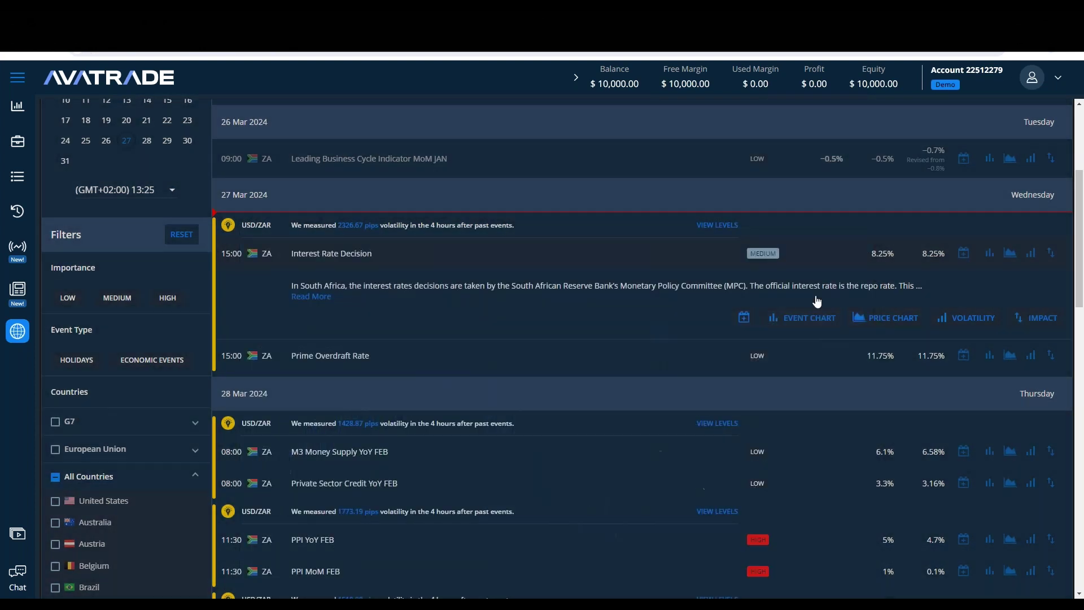
Step: Check the add-to-calendar options, read the full event description, then return to the trading page
click(744, 317)
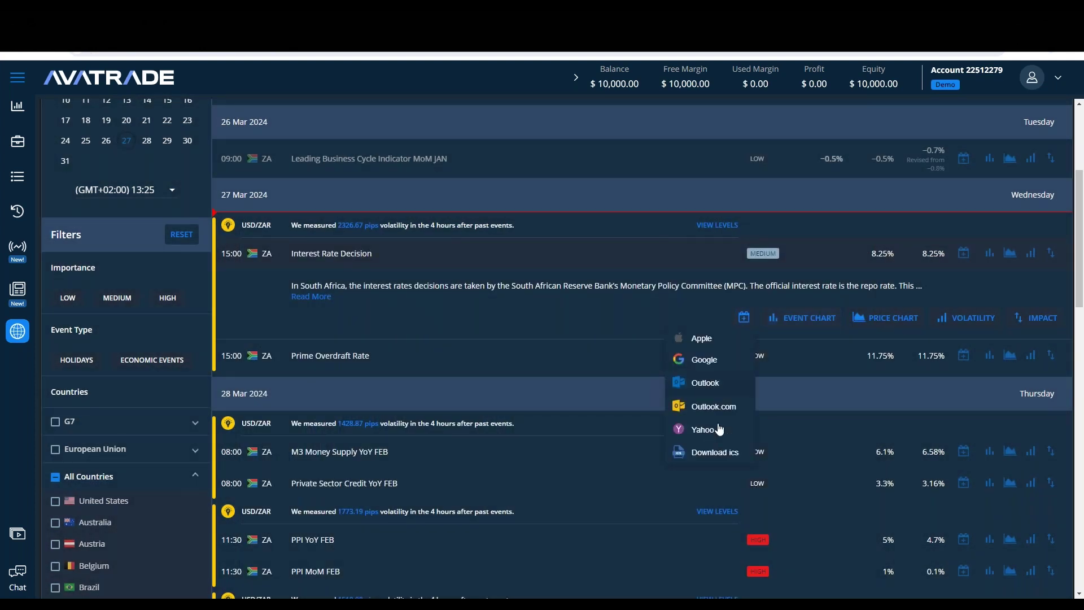
click(531, 309)
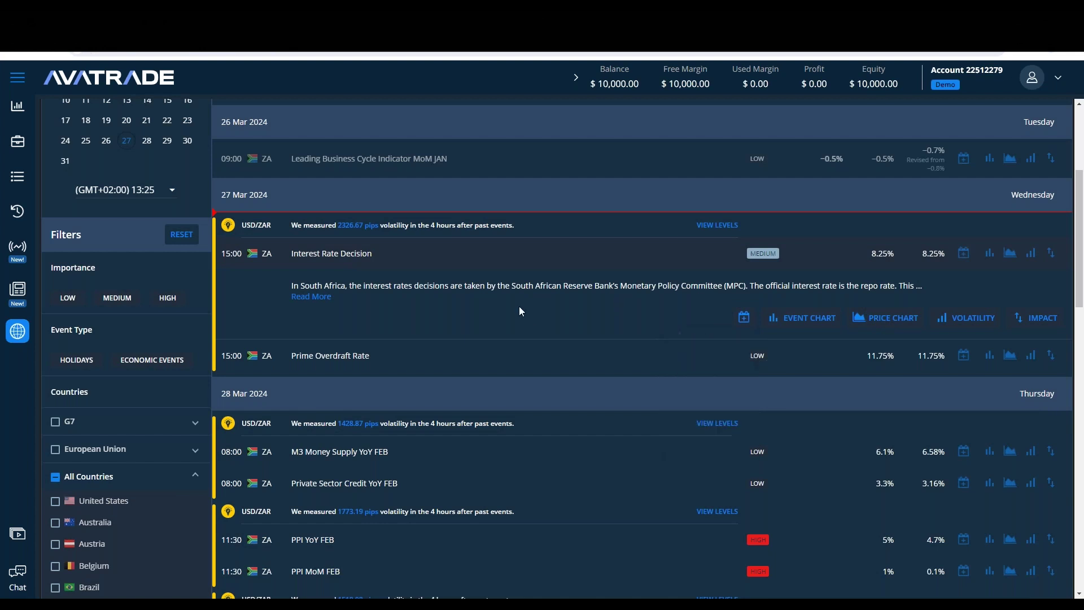
click(311, 296)
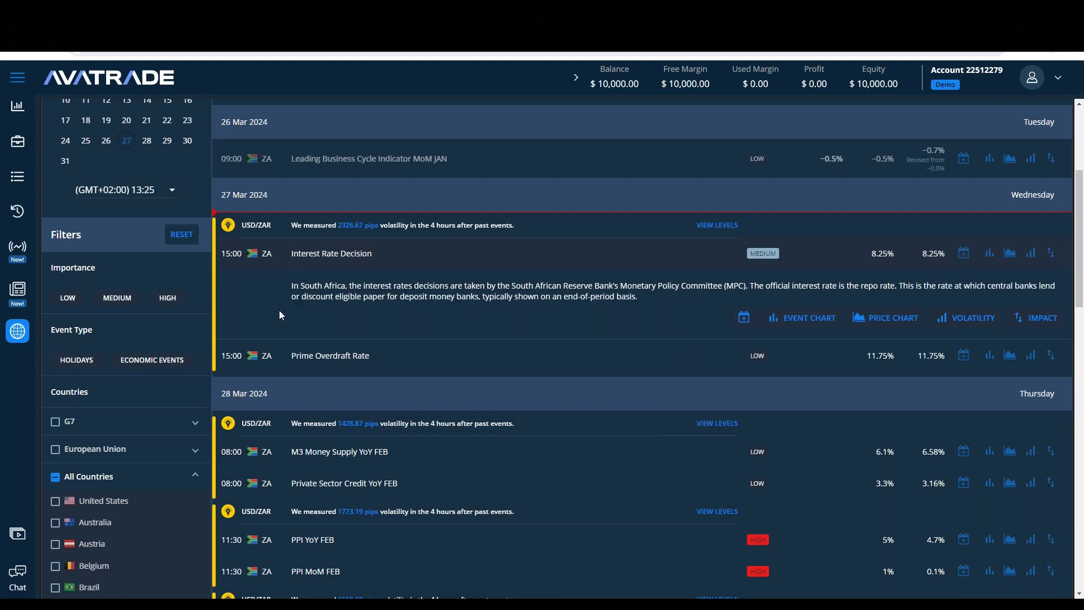
scroll(317, 276, up, 5)
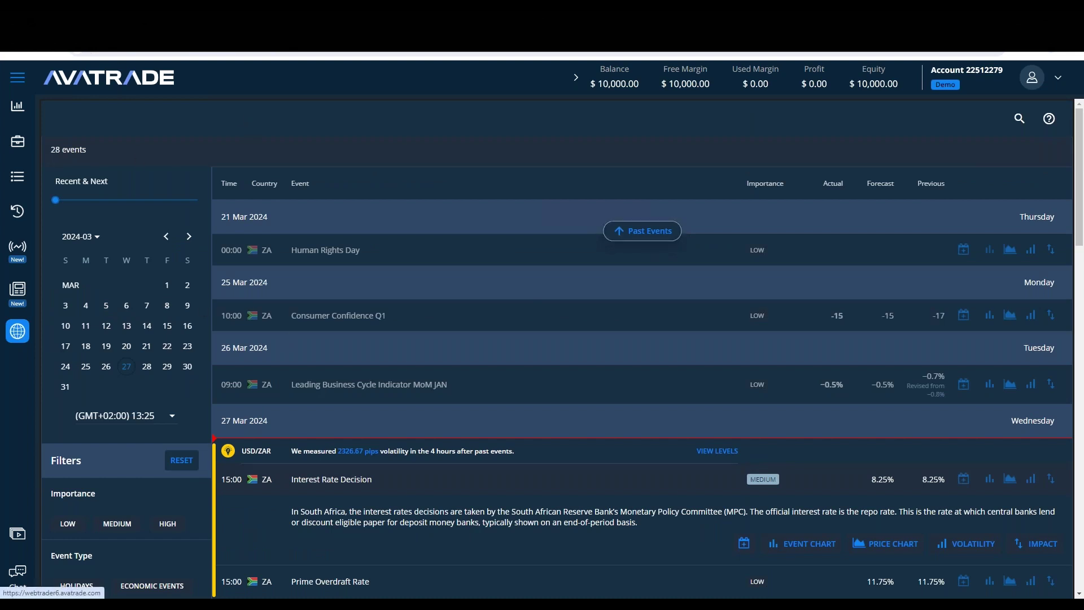
click(202, 347)
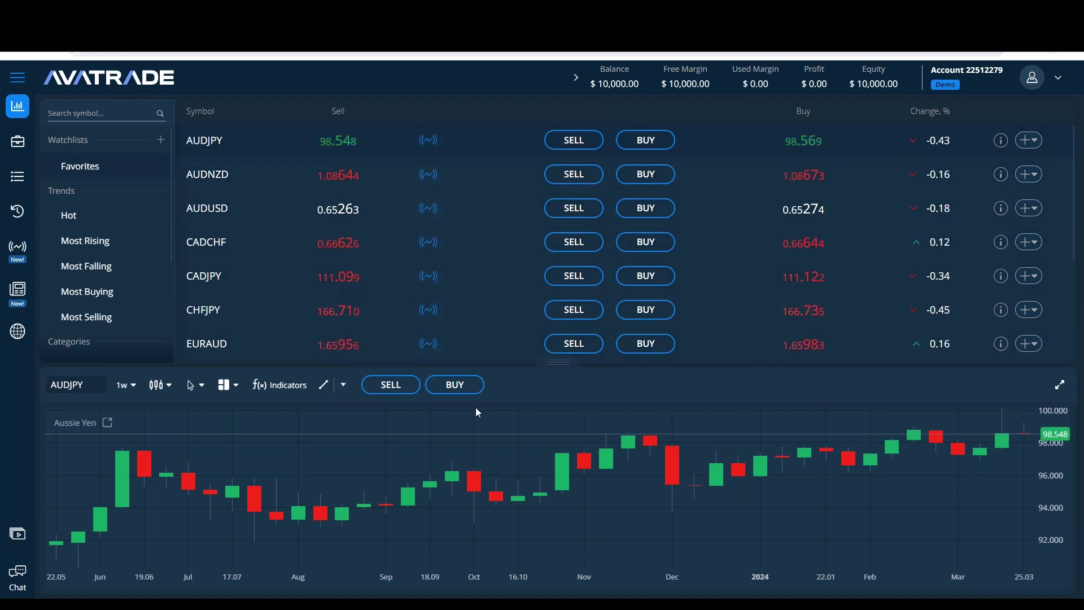
Step: Browse the Commodities categories: Metals, Energies, then Agricultural
scroll(391, 264, down, 2)
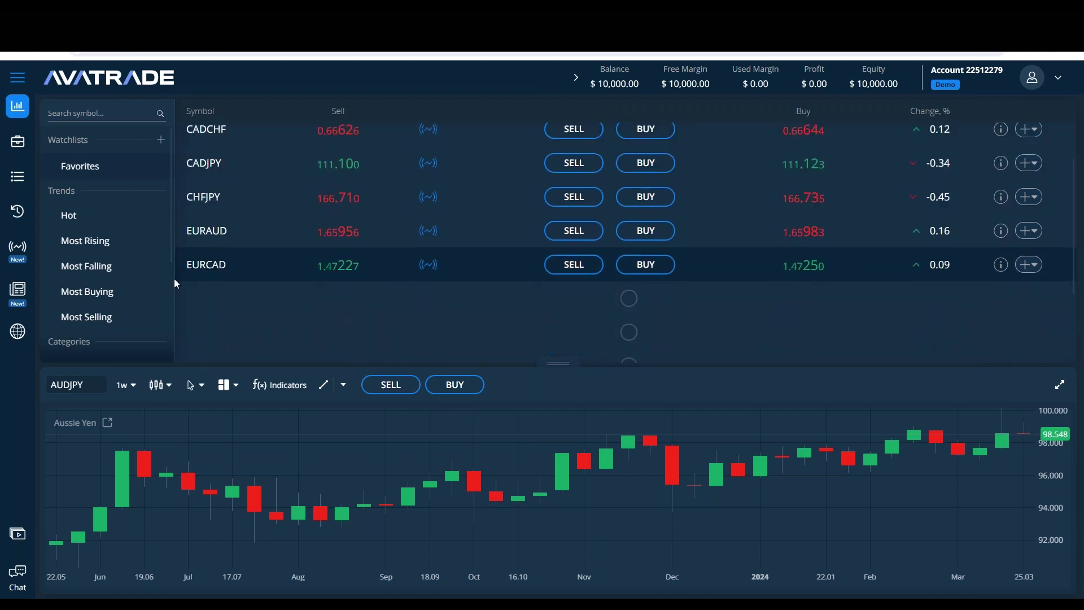
scroll(108, 254, down, 3)
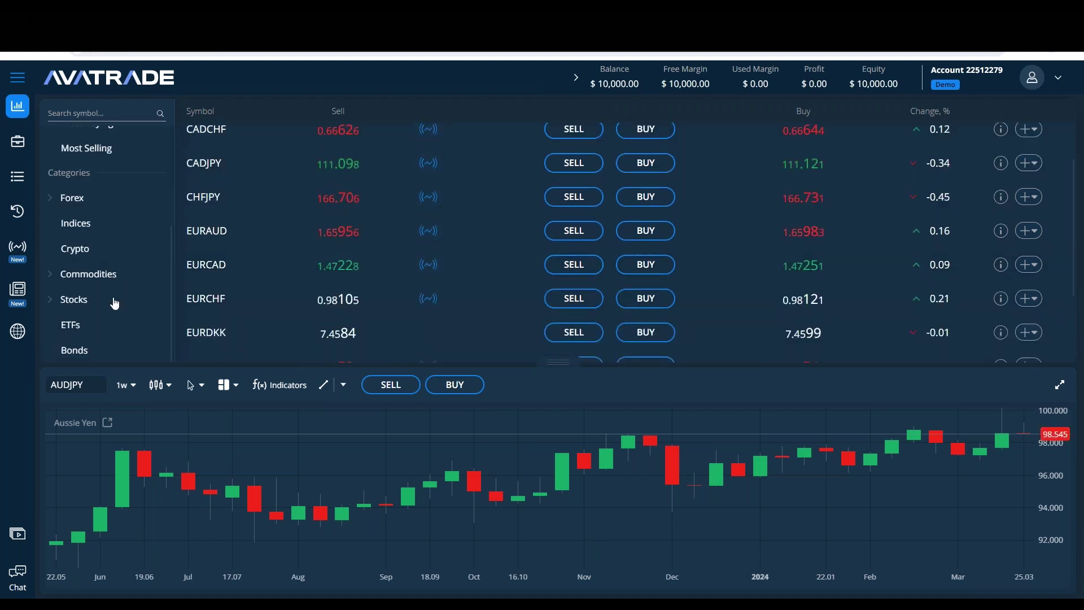
click(112, 274)
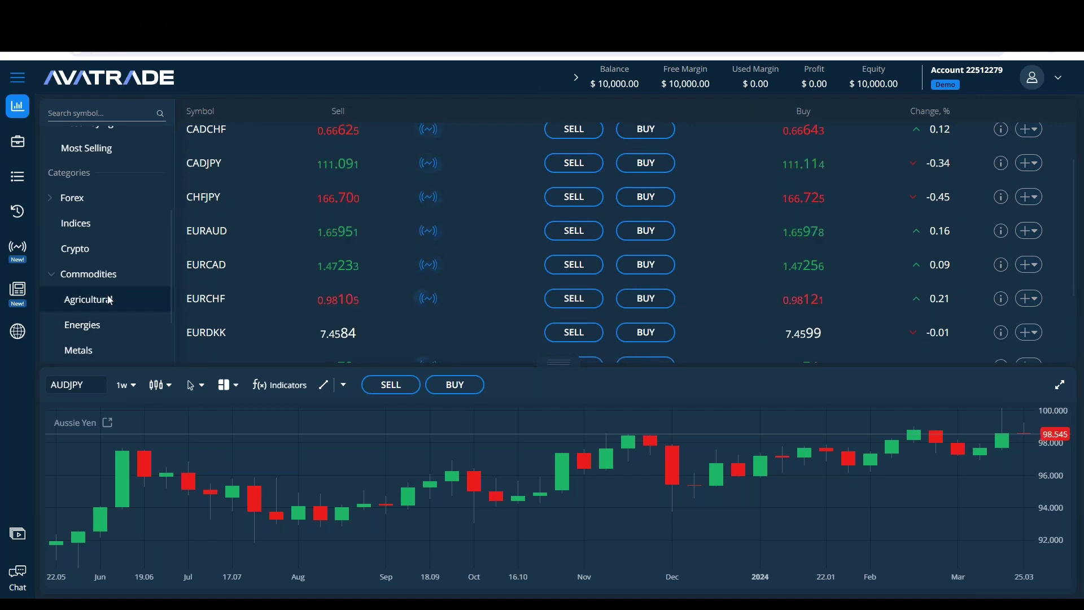
click(116, 355)
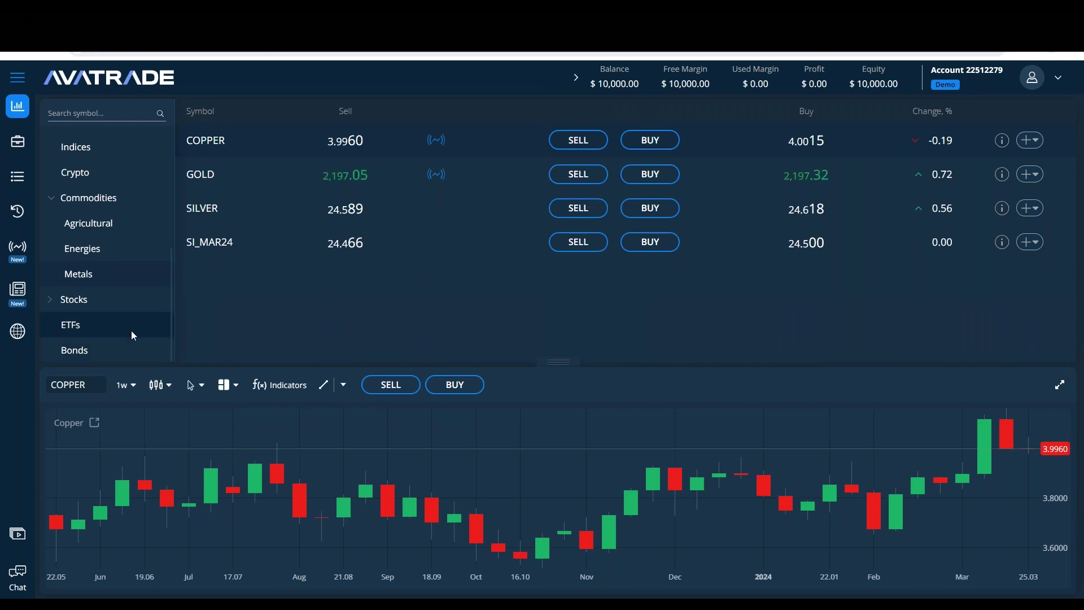
click(121, 236)
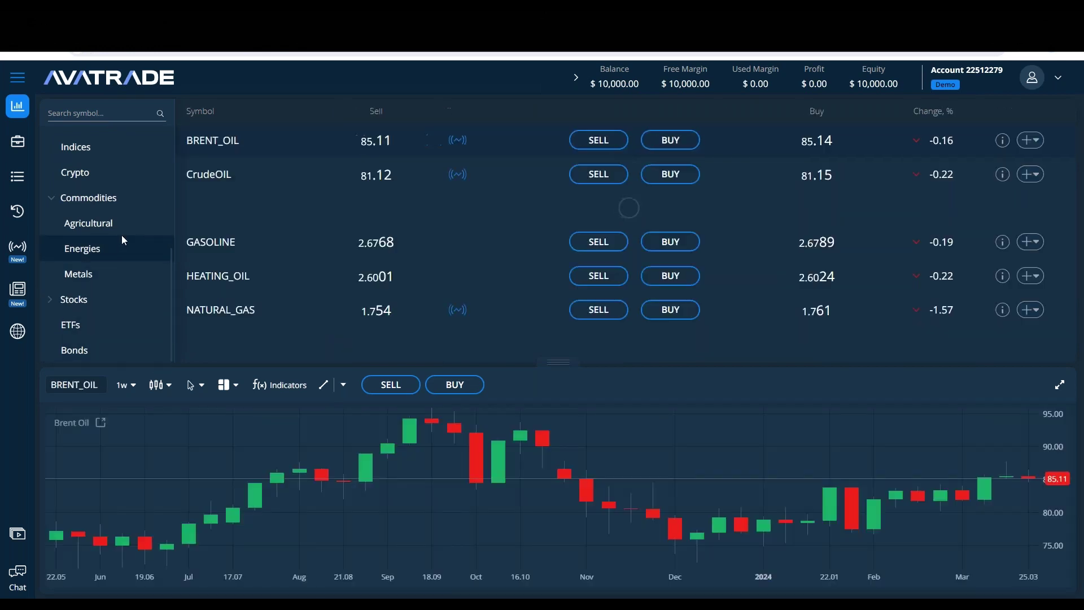
click(121, 229)
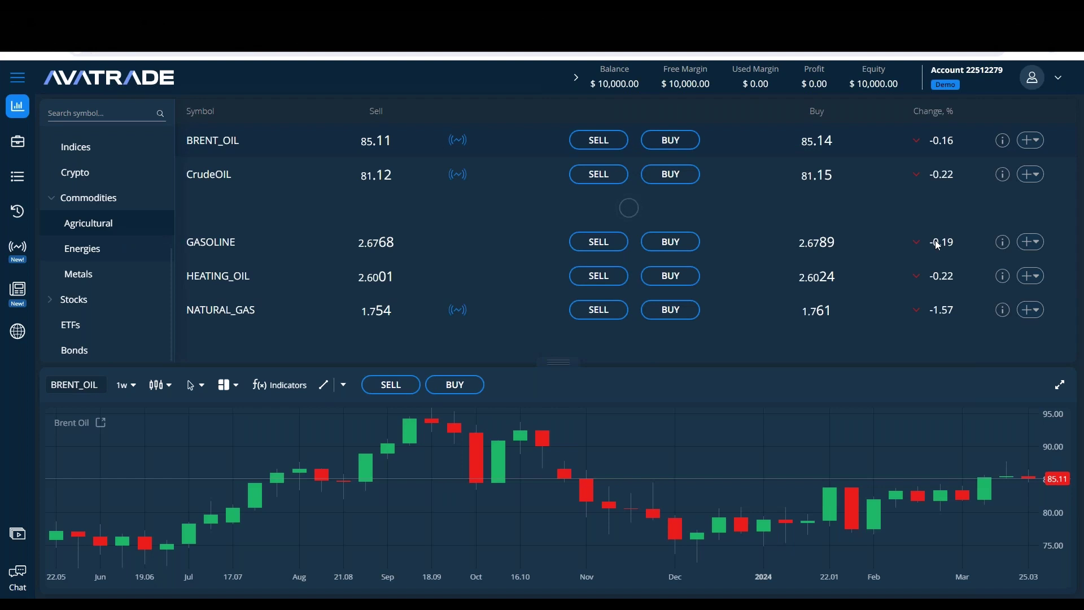
Step: Load the PLATINUM chart and maximize it to fill the page
scroll(316, 175, down, 1)
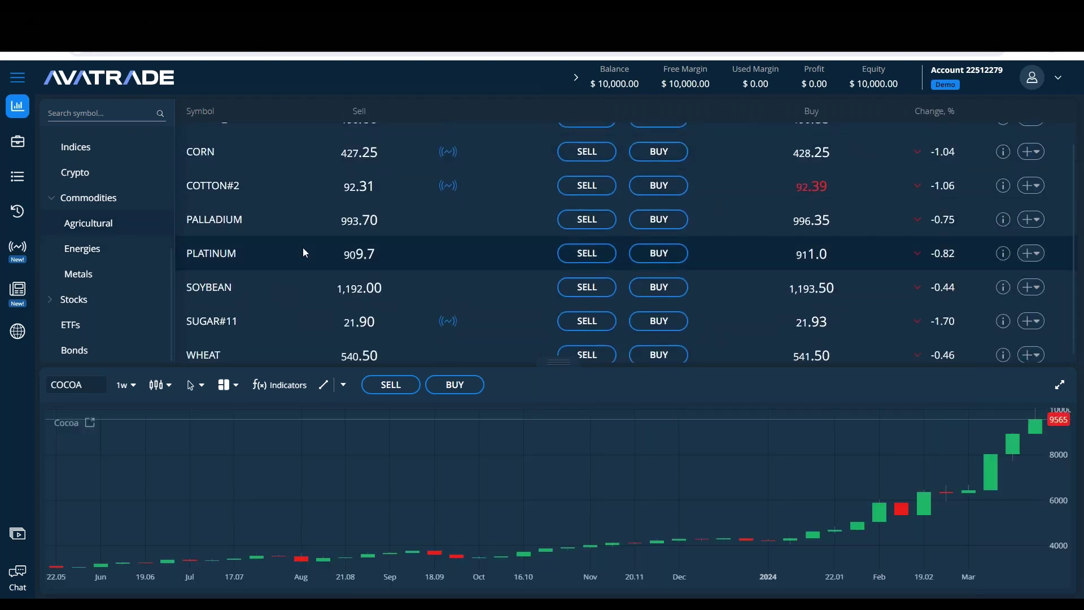
click(303, 249)
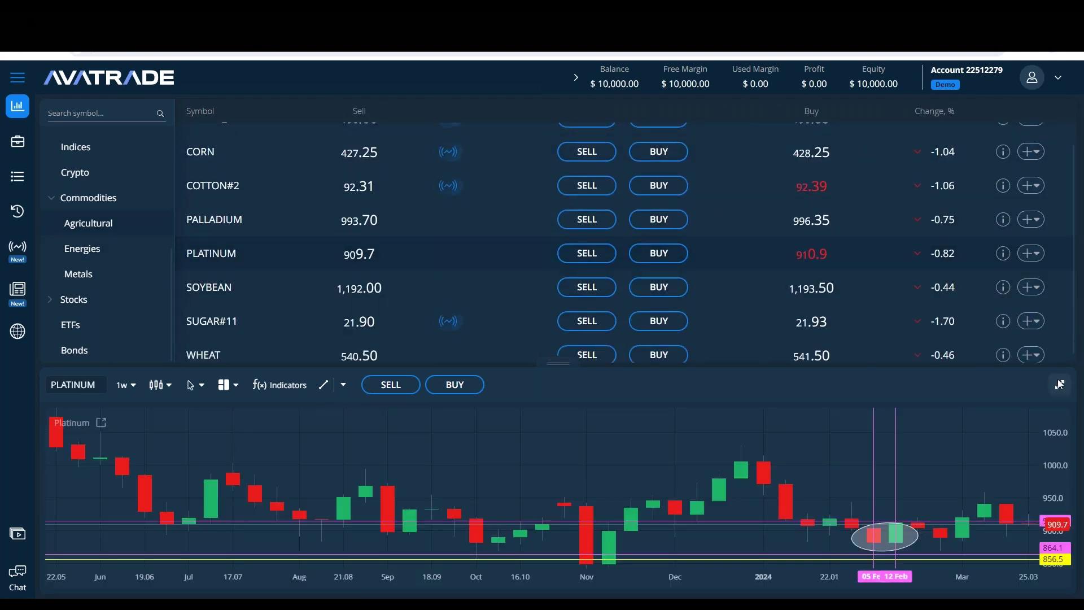
click(1059, 384)
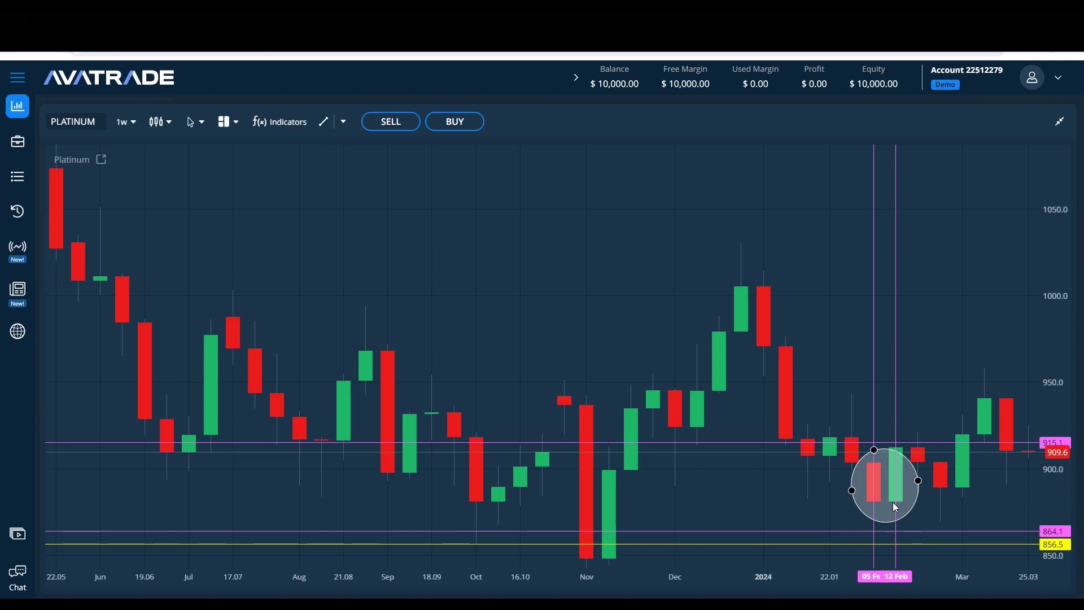
Step: Remove all drawings, including the ellipse, from the chart
click(873, 468)
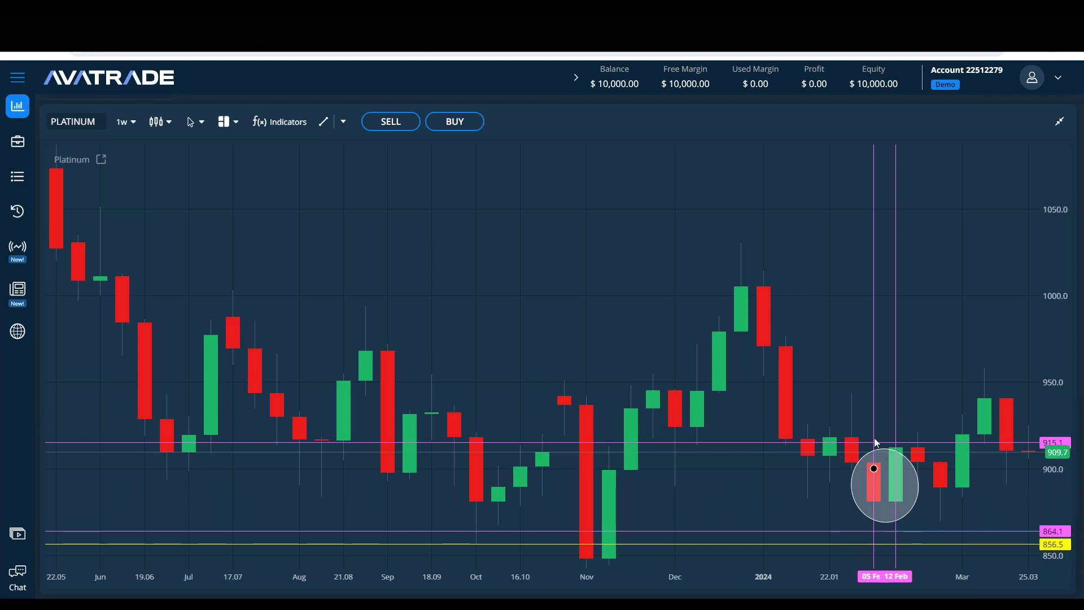
click(344, 122)
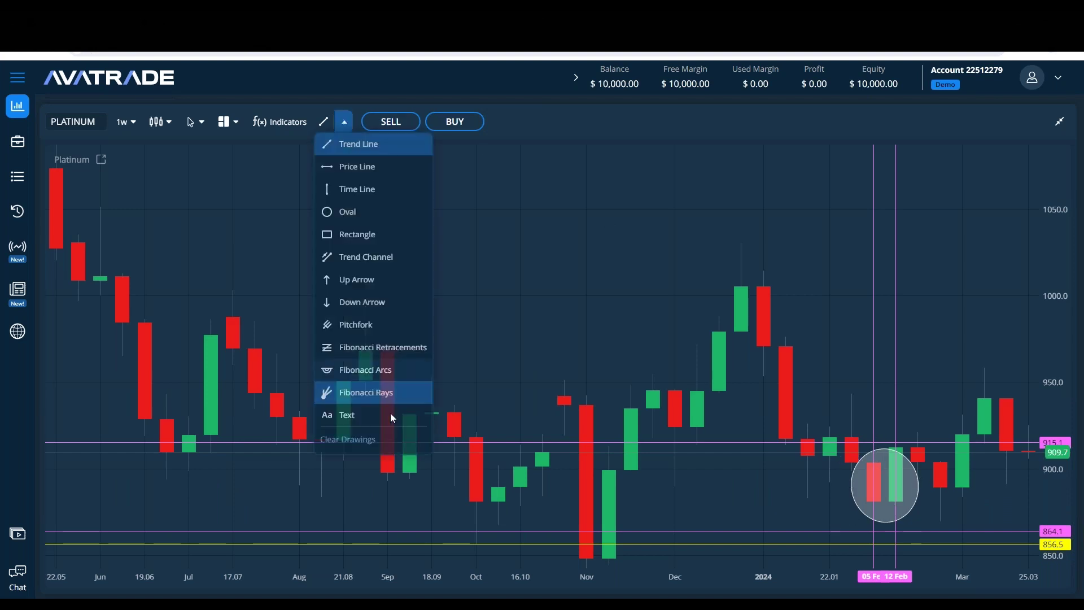
click(409, 448)
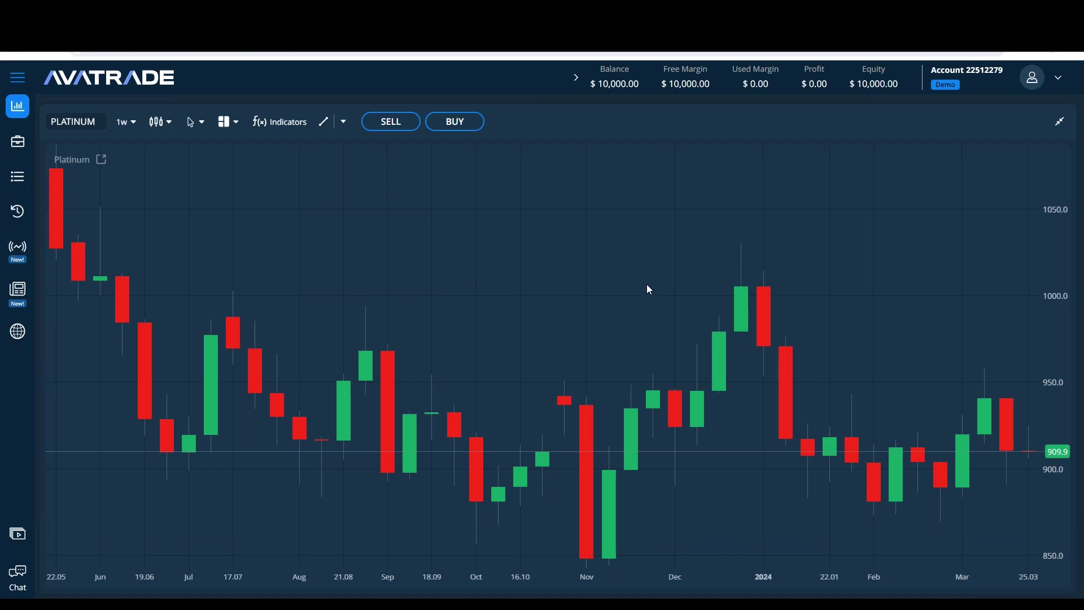
Step: Collapse the chart so the symbol list shows above it, then reload the platform
click(1058, 122)
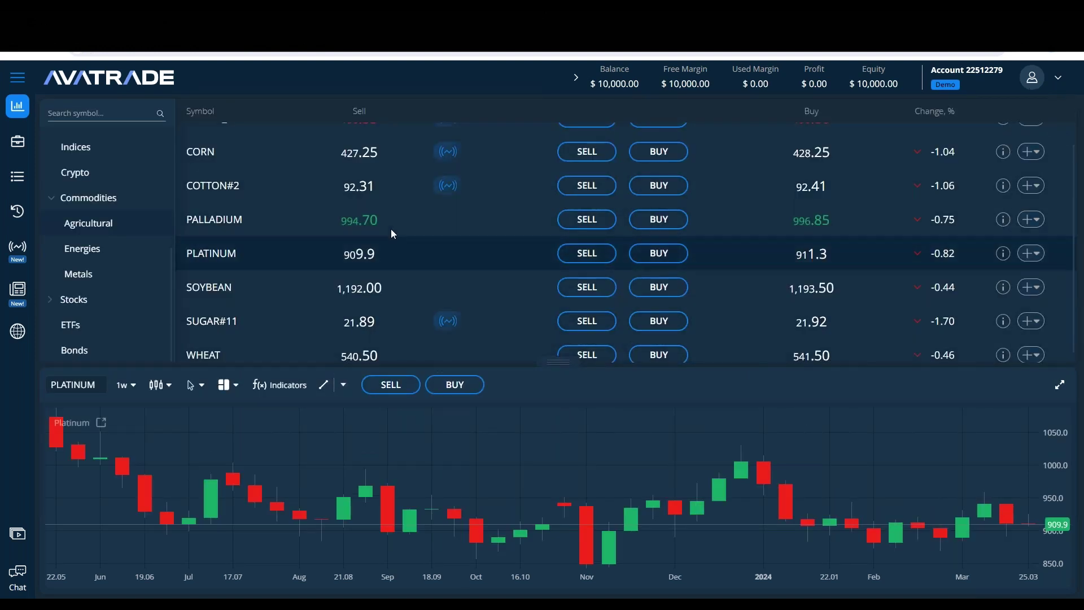
click(1059, 385)
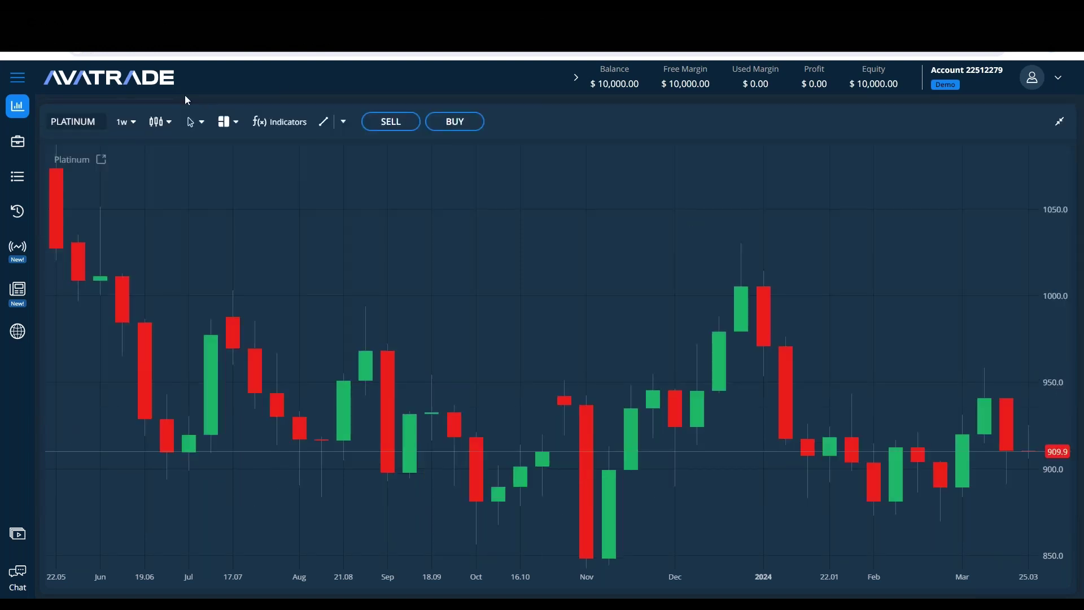
click(1059, 122)
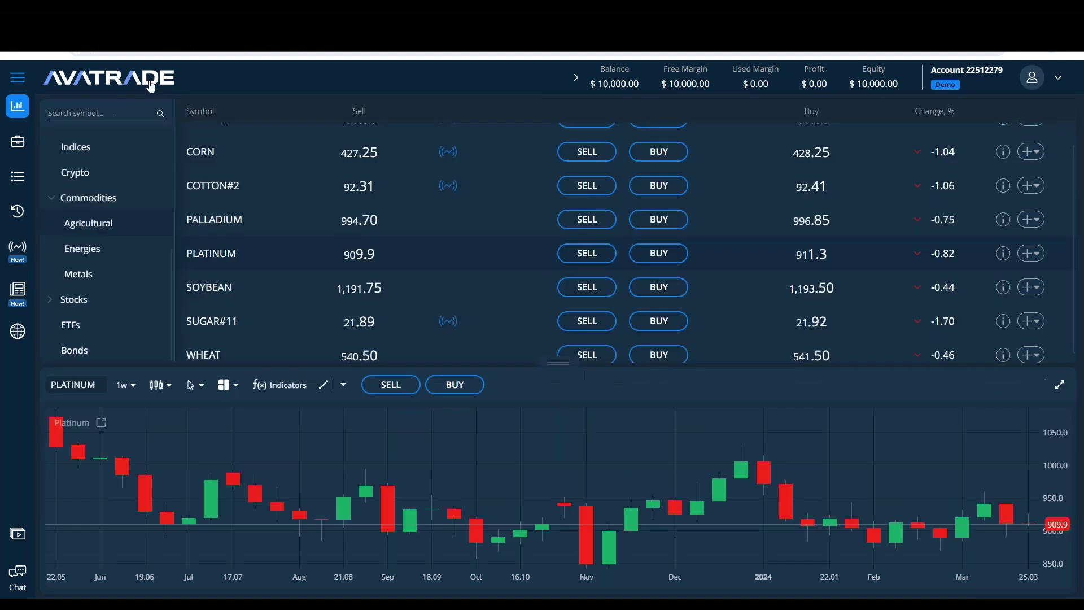
click(116, 80)
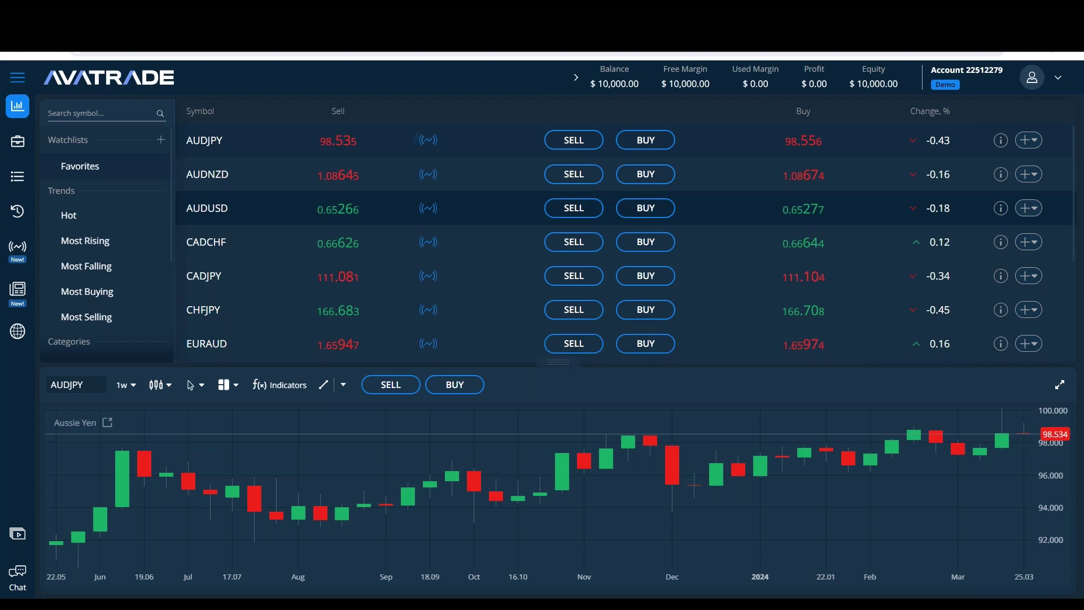
Step: After reloading, search 'plati' in the maximized chart's symbol box, pick PLATINUM, and restore the list
click(146, 77)
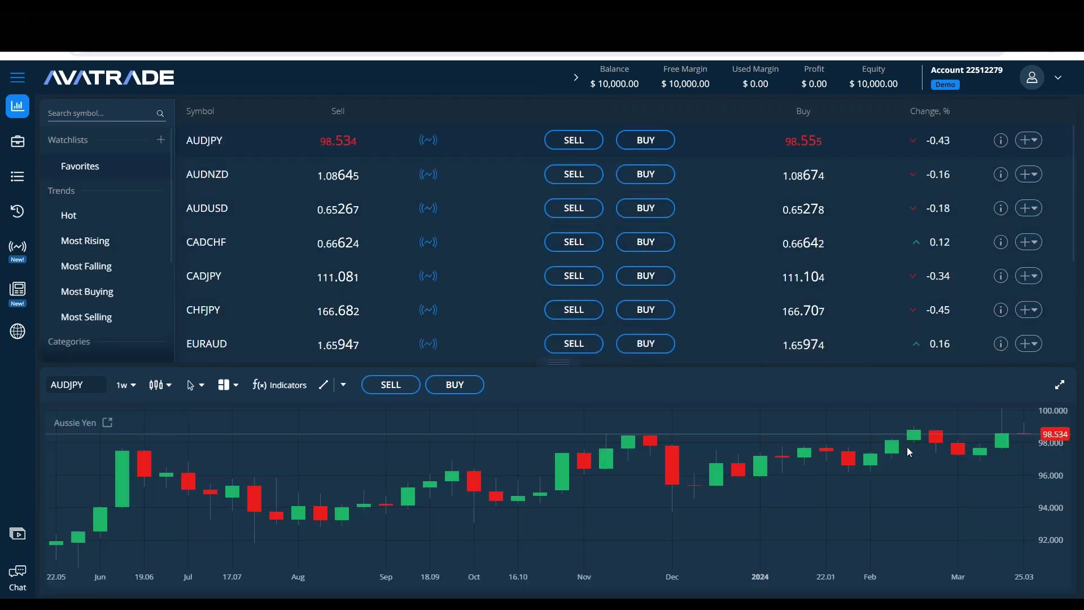
click(1060, 385)
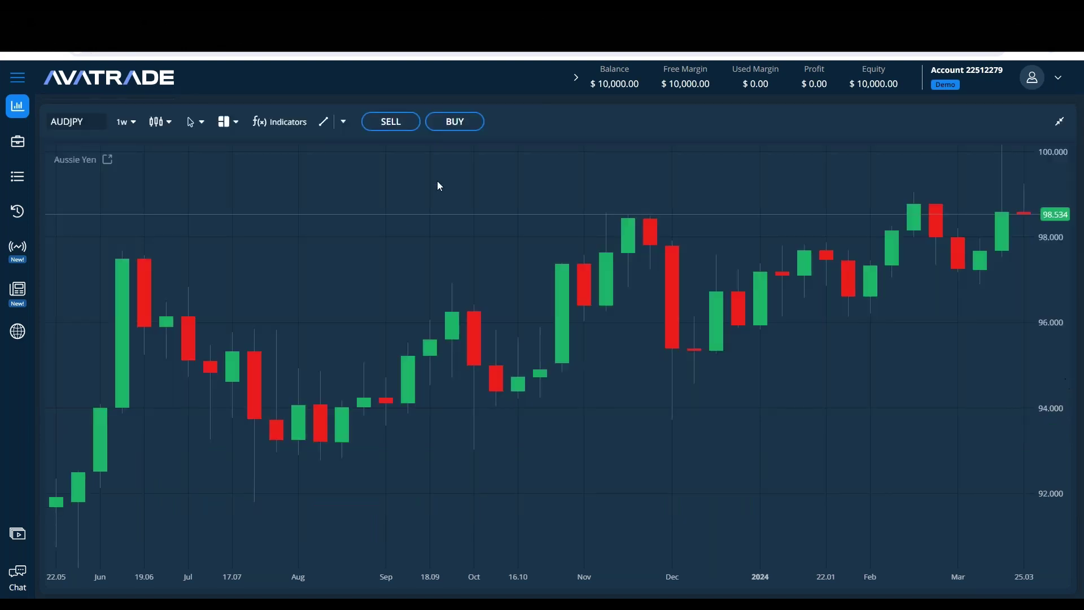
click(67, 121)
text(pl)
key(BackSpace)
text(lati)
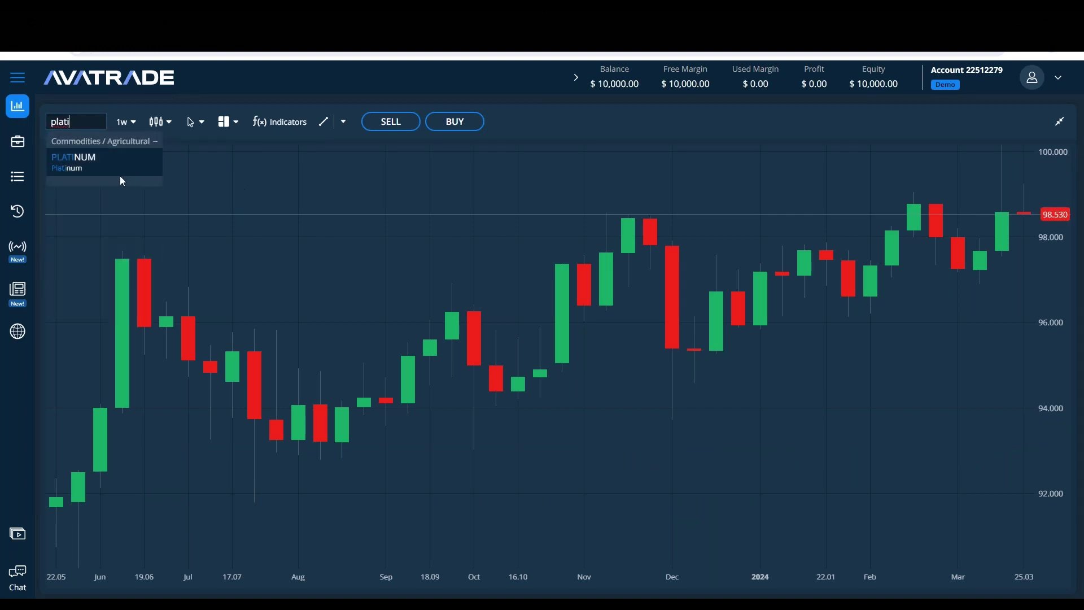
click(120, 174)
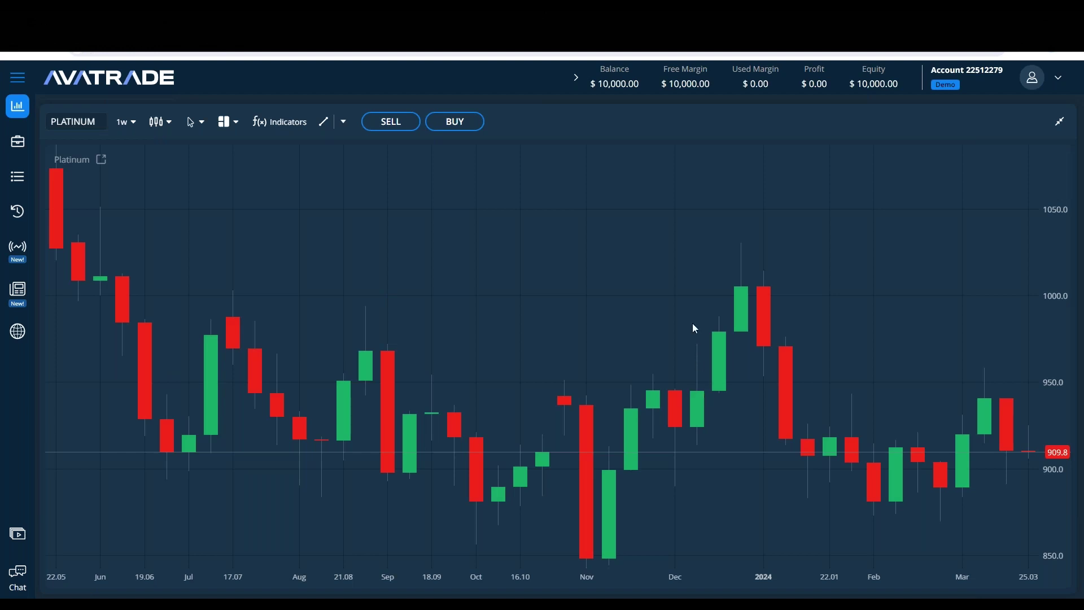
click(1060, 123)
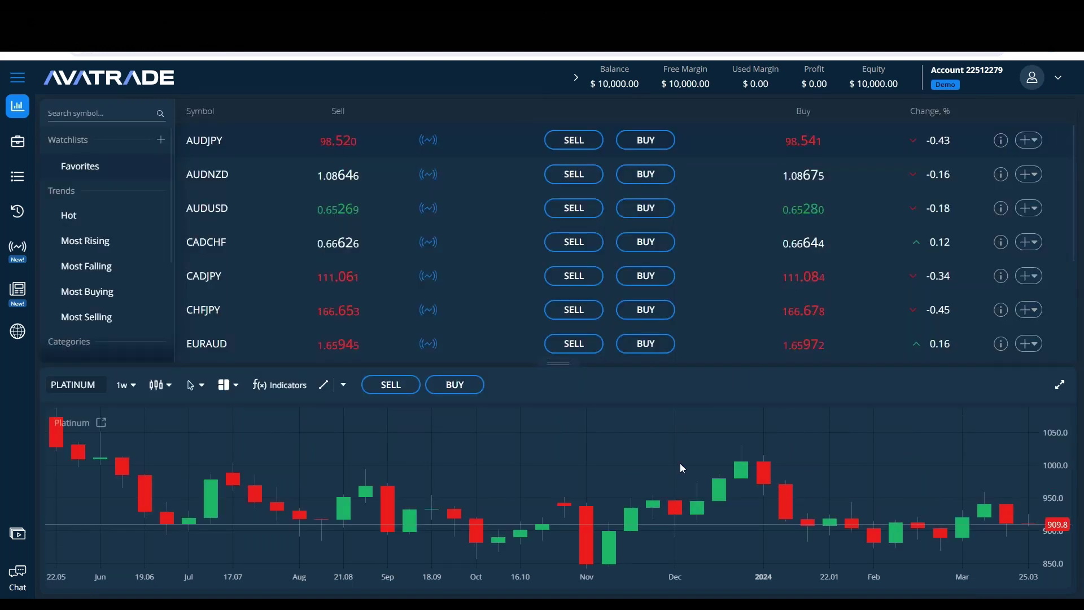
Step: Open a PLATINUM buy ticket and scroll through the chart's price history
click(455, 385)
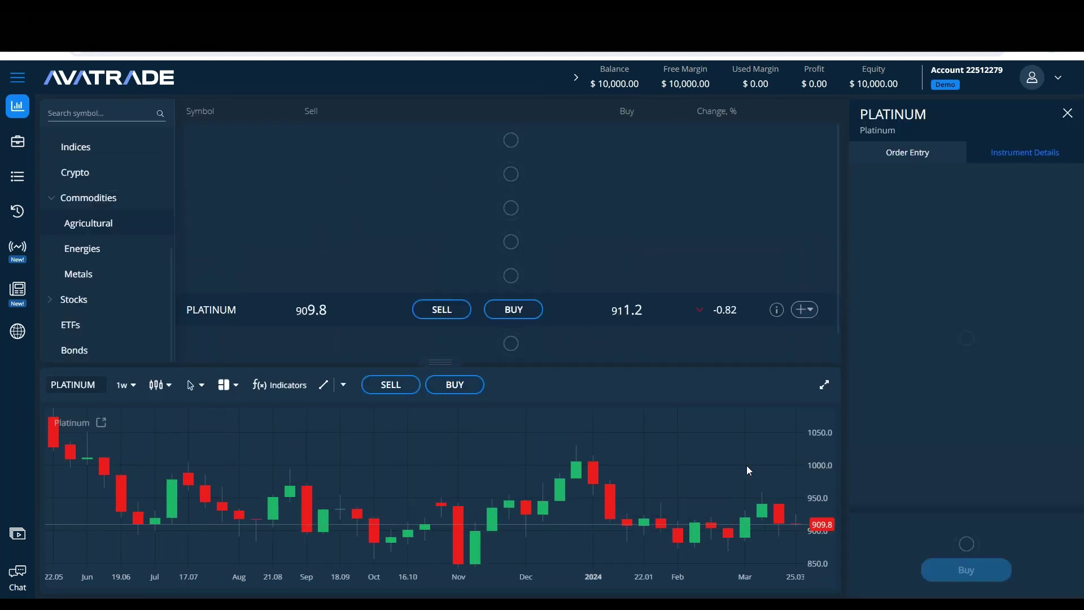
scroll(580, 493, left, 5)
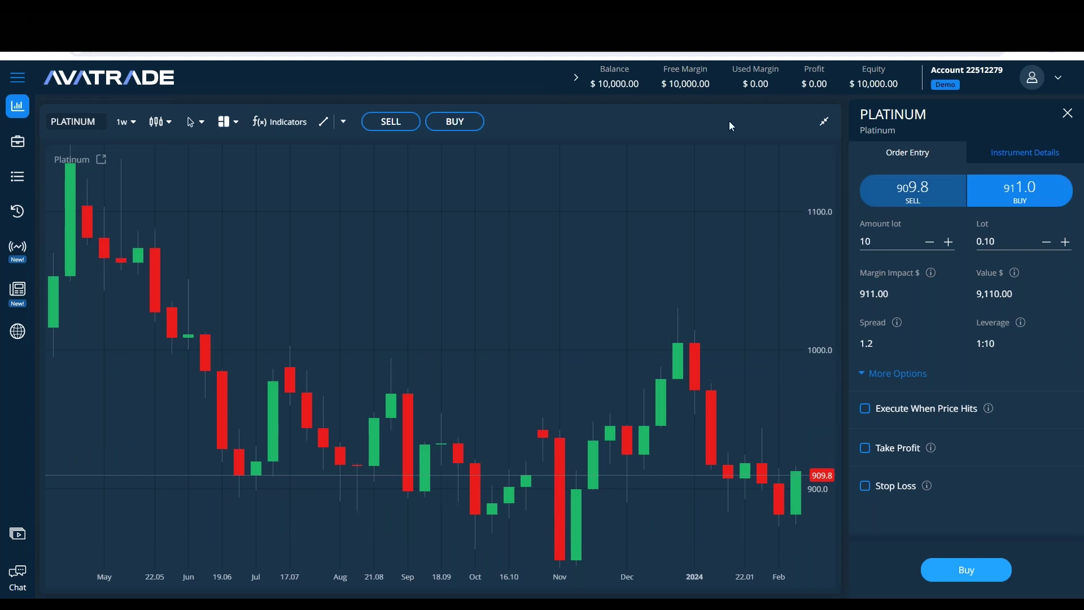
scroll(329, 259, right, 5)
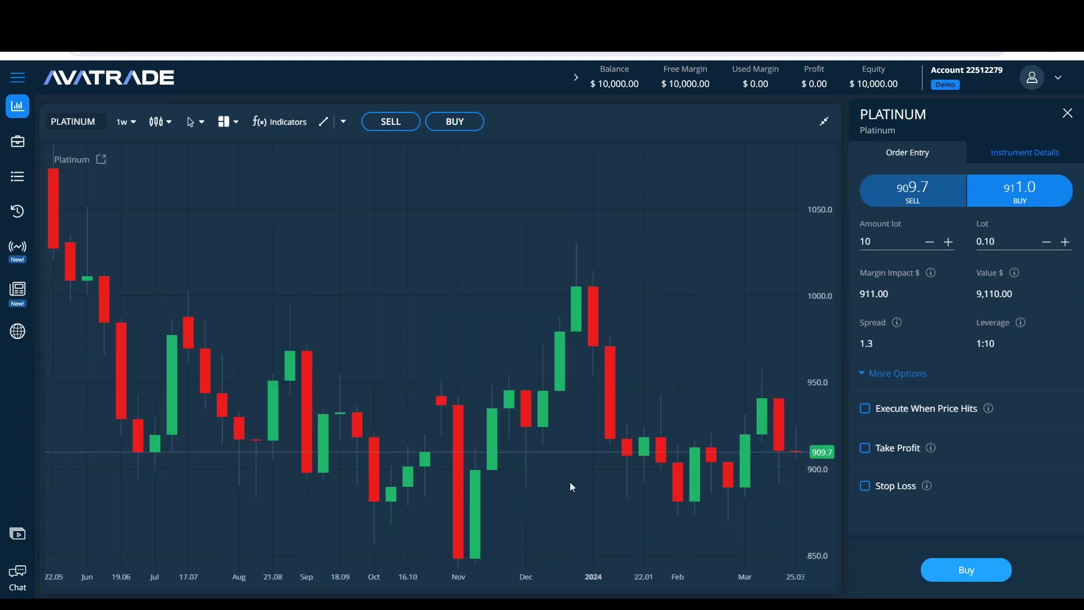
scroll(584, 256, left, 10)
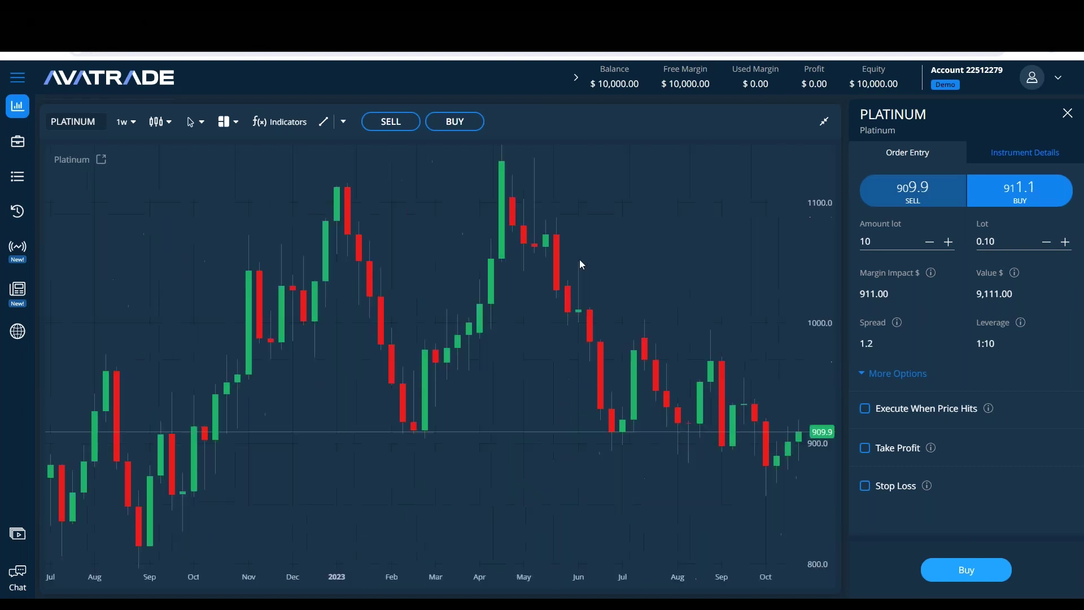
scroll(337, 276, left, 5)
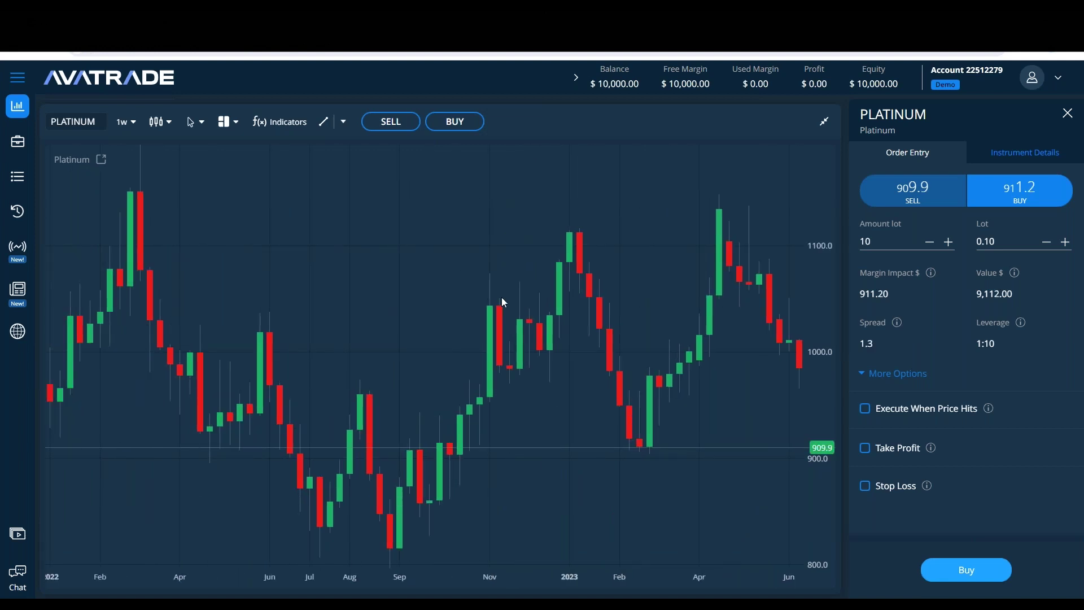
scroll(564, 264, left, 3)
scroll(626, 282, right, 15)
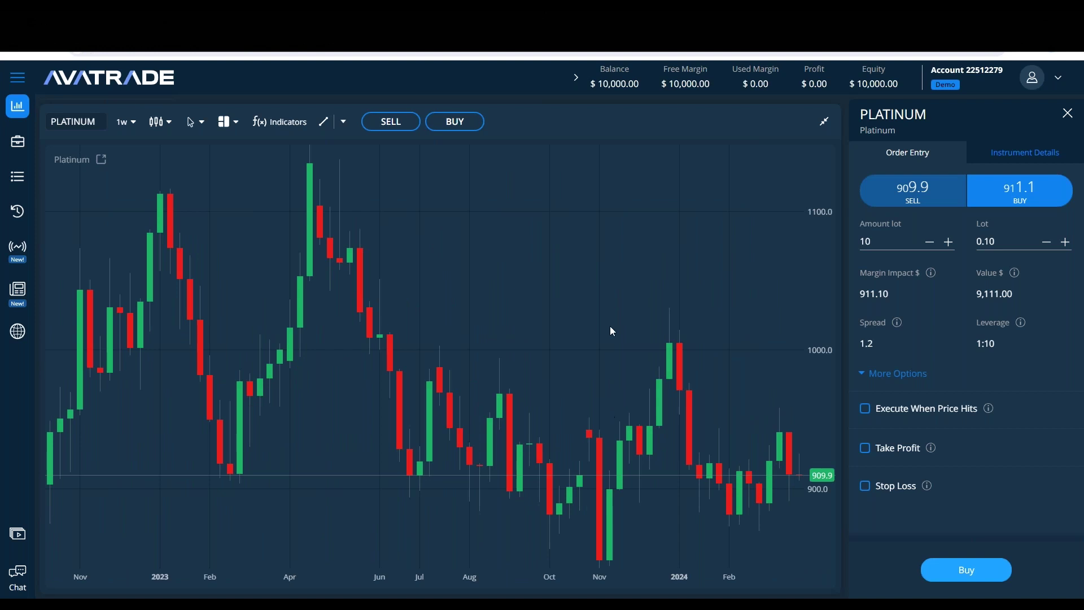
Step: Switch to Notepad and select all of the existing notes text
scroll(783, 158, up, 2)
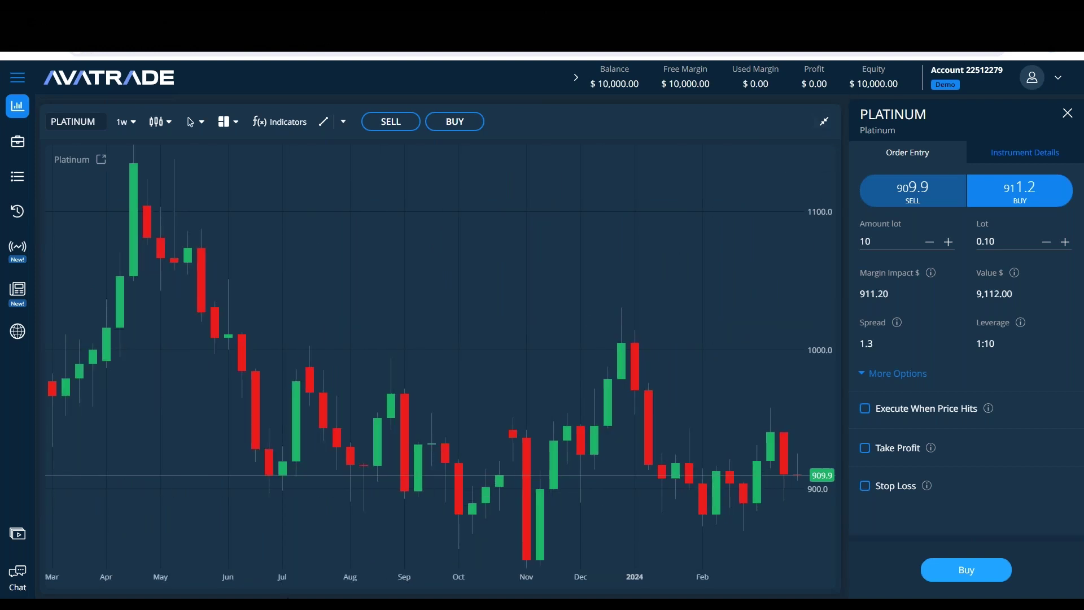
key(alt+Tab)
drag(388, 362, 117, 161)
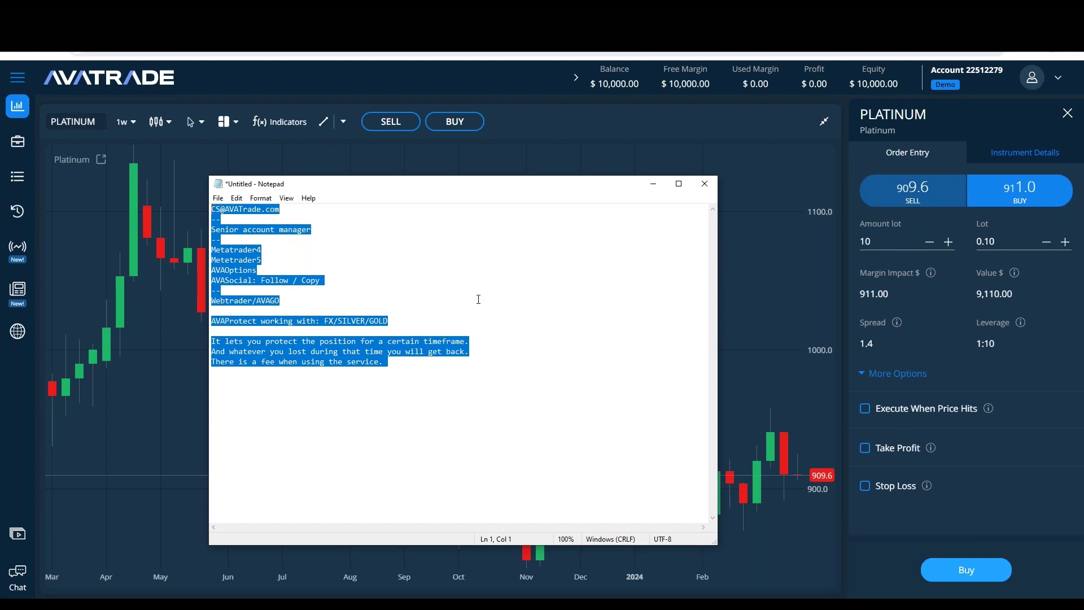
Step: Replace the old notes with Target, Time, Movements and Units lines, adding colons
key(Return)
key(Return)
text(Time)
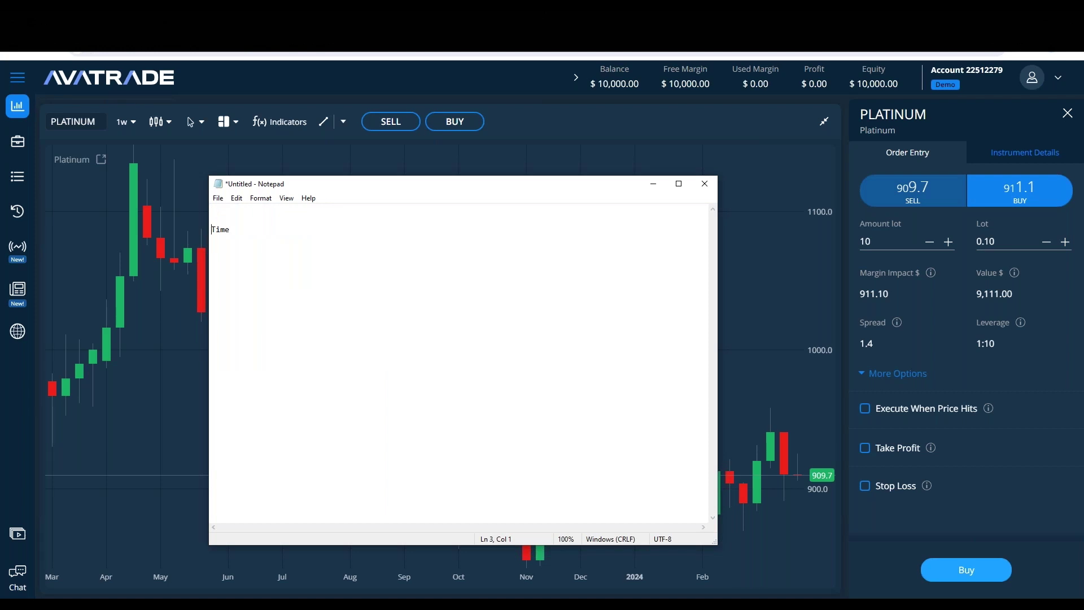
text(arge)
text(Movement)
text(Units)
click(234, 240)
drag(289, 241, 211, 240)
key(End)
key(BackSpace)
text(::)
Step: Add a PLATINUM heading above the Target line, fixing typos
click(212, 218)
key(Return)
key(Return)
key(Return)
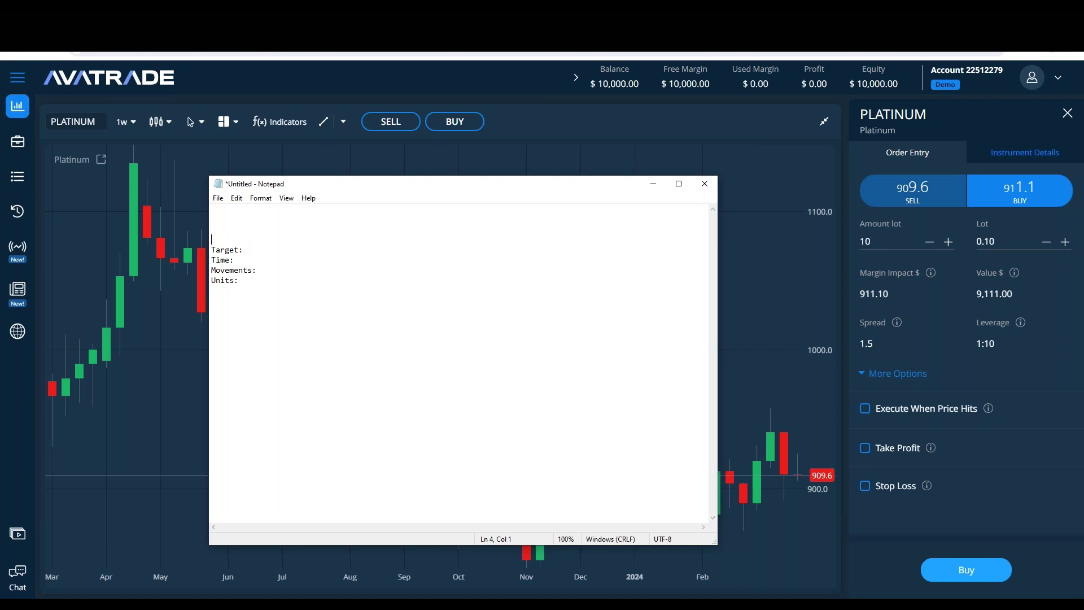
text(PLATINUM.)
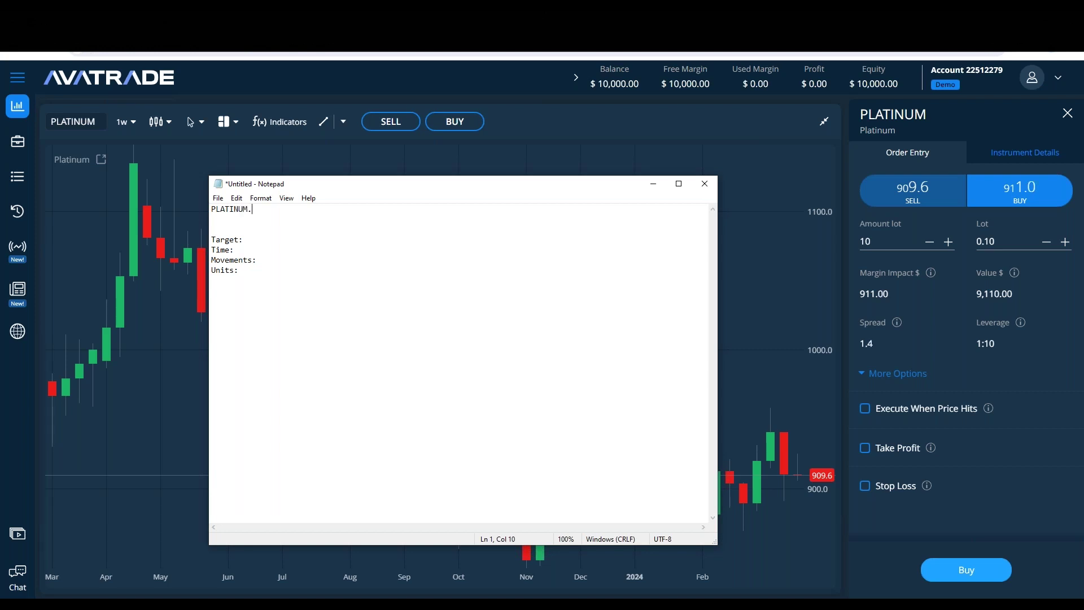
Step: Hide the notes, place a horizontal line at 1028.4 on the PLATINUM chart, then delete it
click(653, 183)
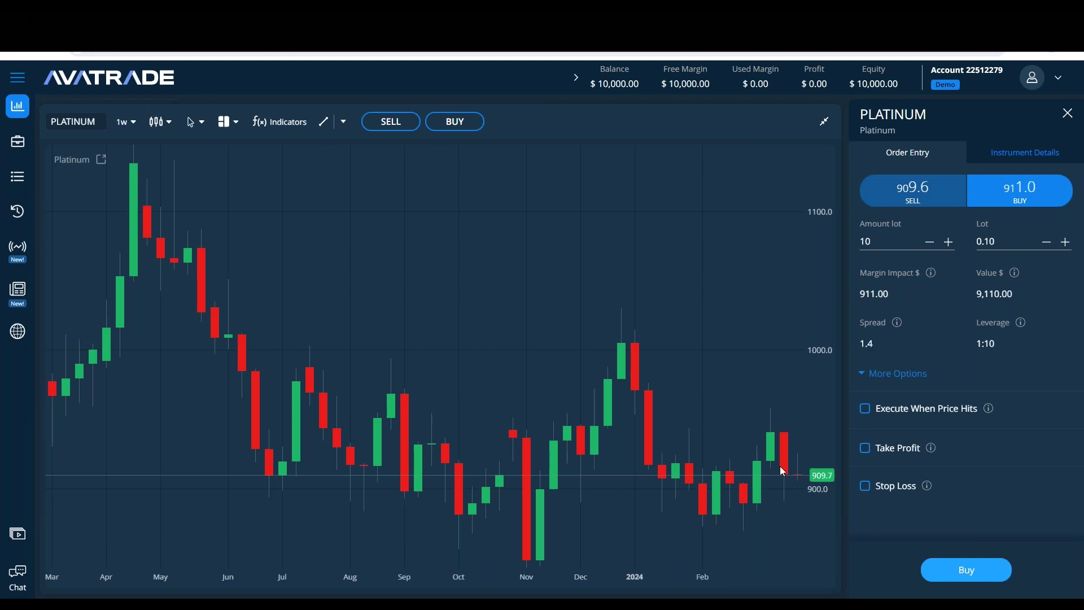
click(343, 122)
click(350, 186)
click(716, 311)
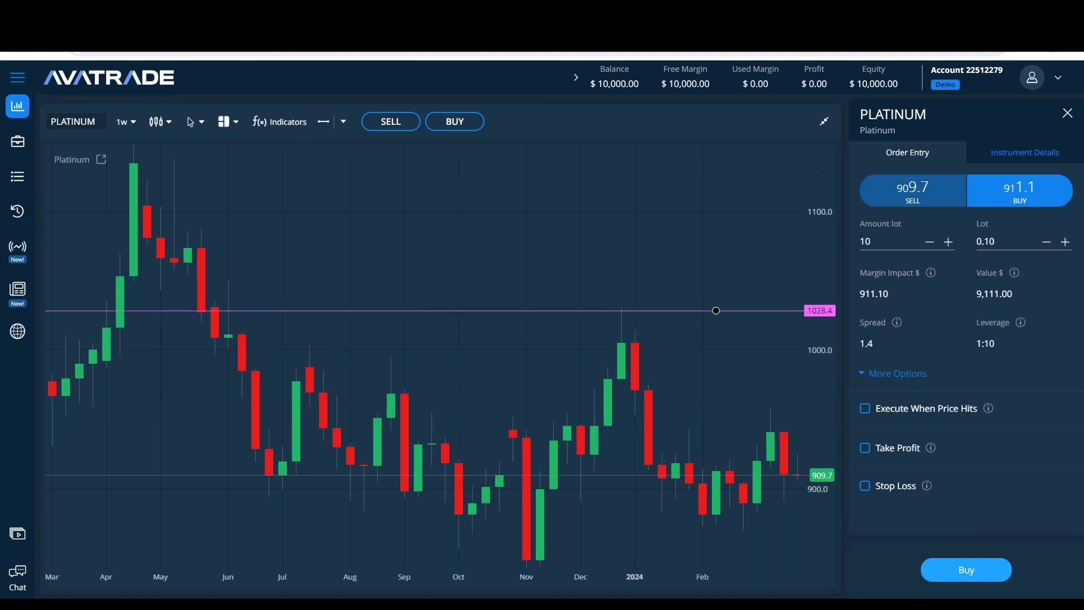
click(488, 311)
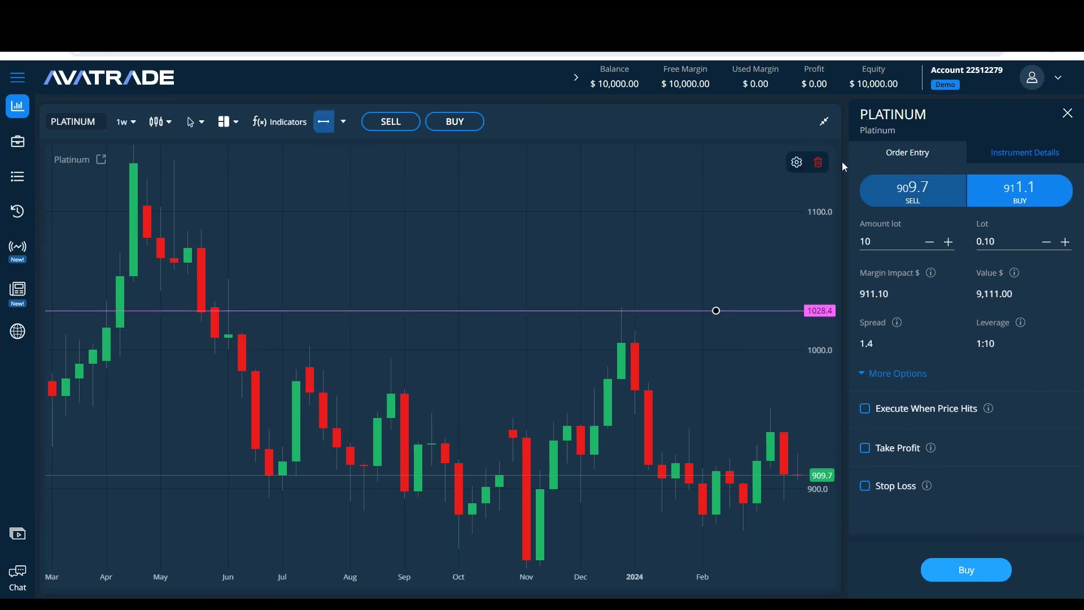
click(818, 162)
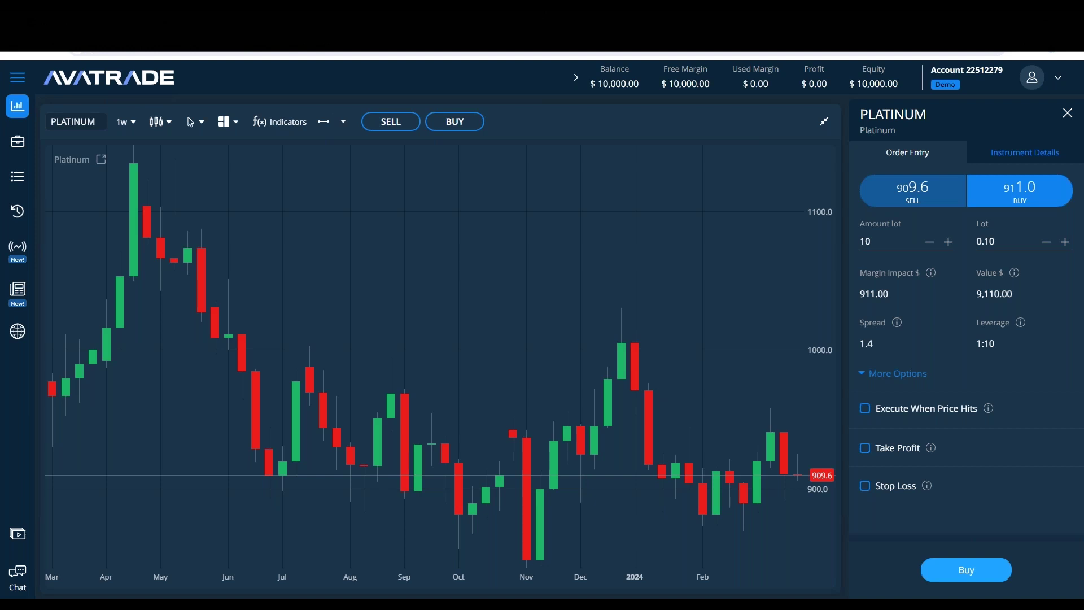
key(alt+Tab)
click(136, 300)
click(823, 123)
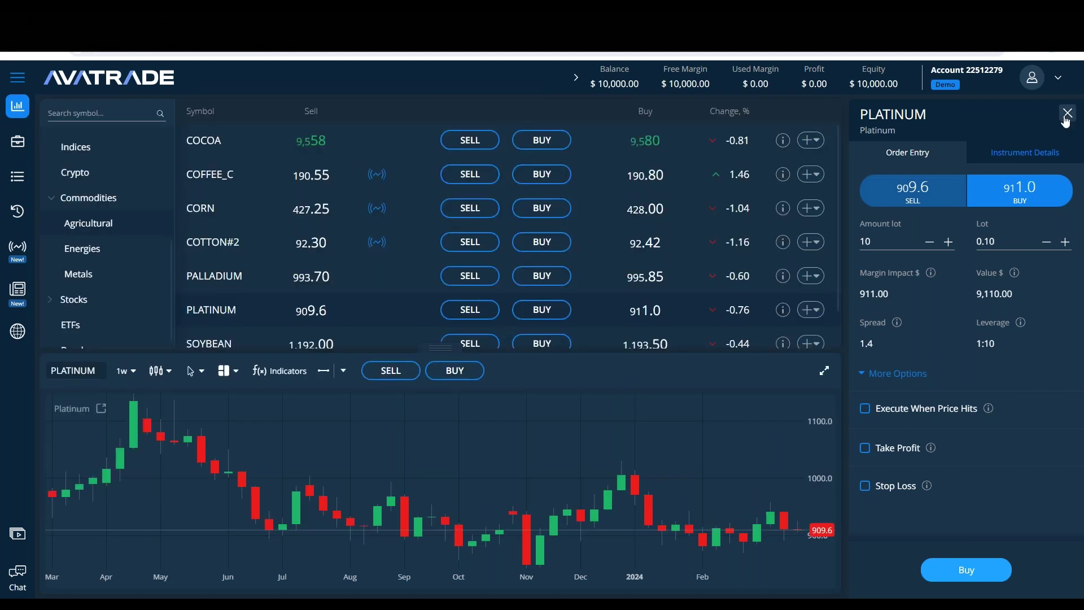
click(1068, 112)
click(1060, 372)
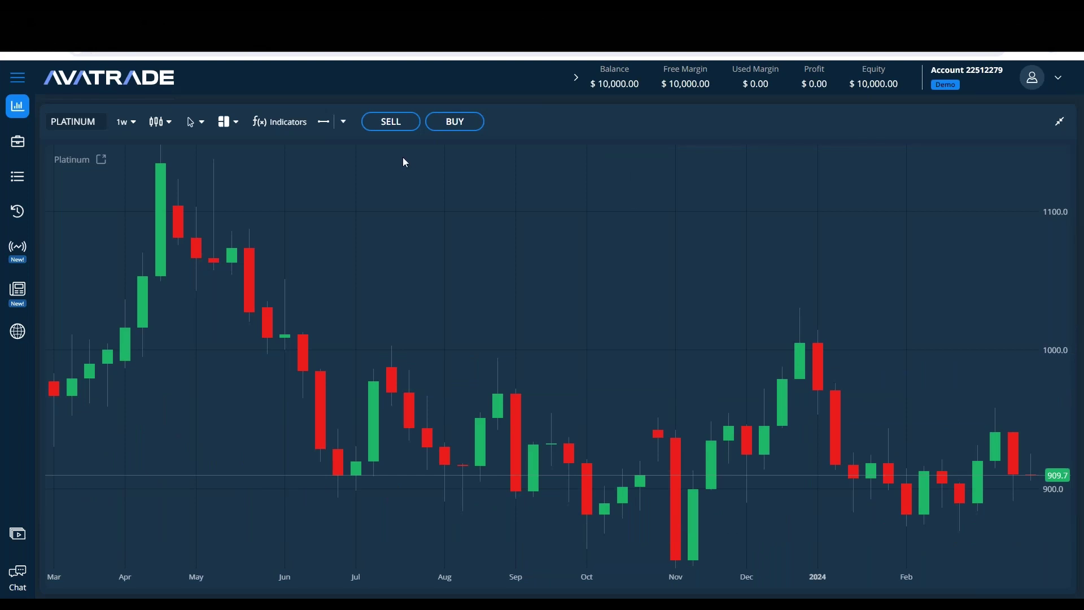
click(454, 122)
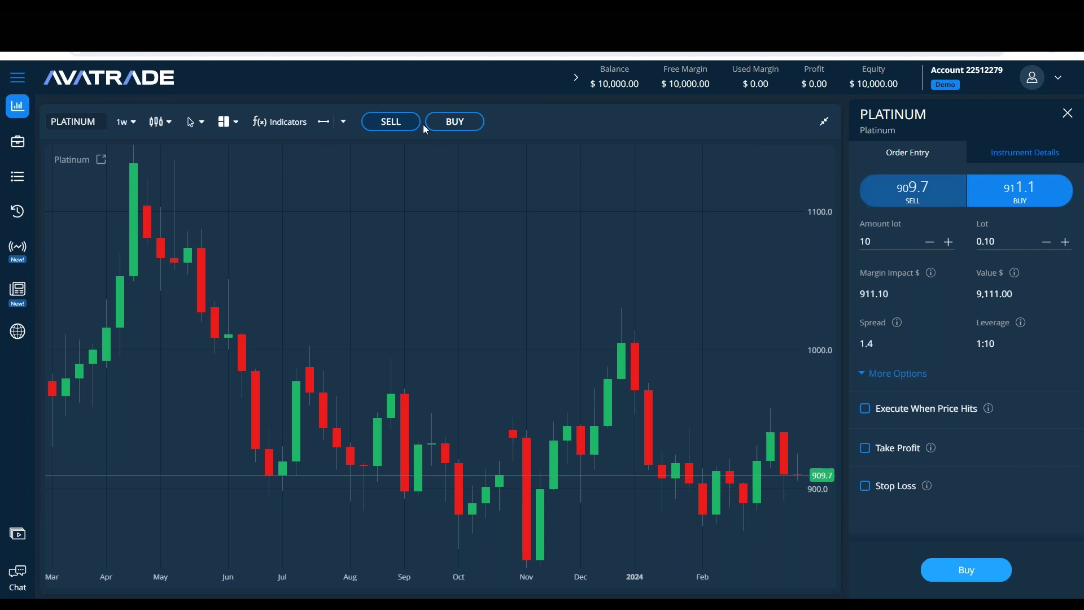
click(1067, 113)
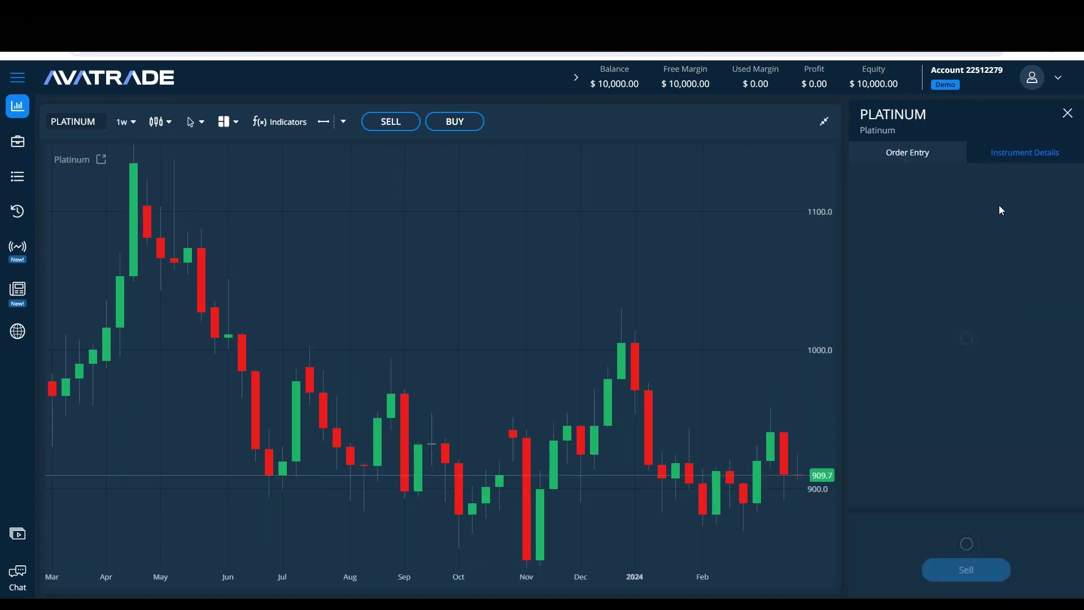
click(1016, 192)
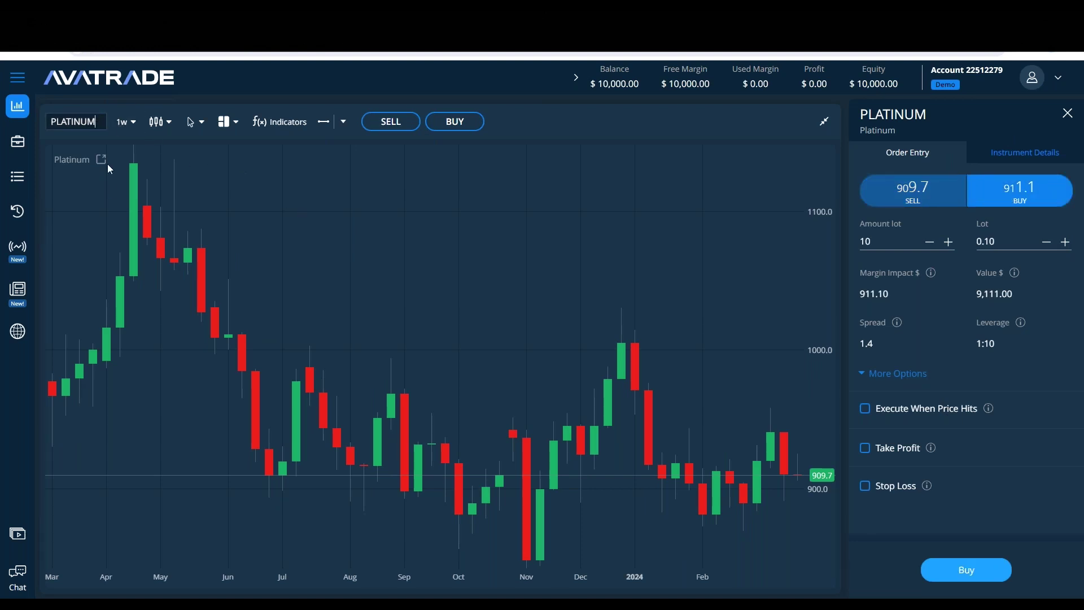
Step: Type 'nas' in the symbol search without choosing a result, and browse the timeframe list keeping weekly
double_click(76, 122)
key(BackSpace)
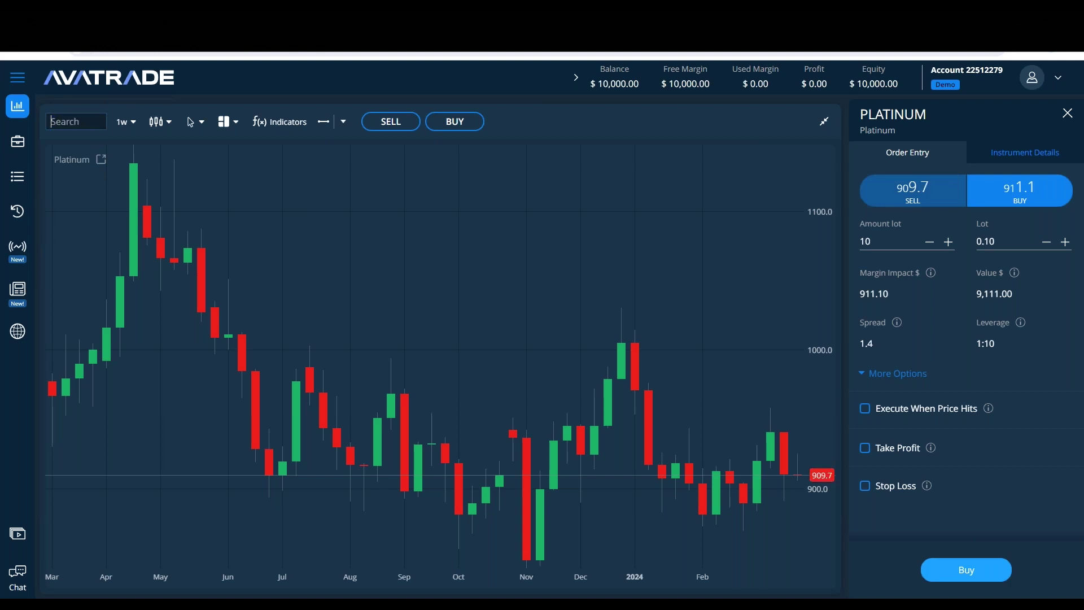
text(nas)
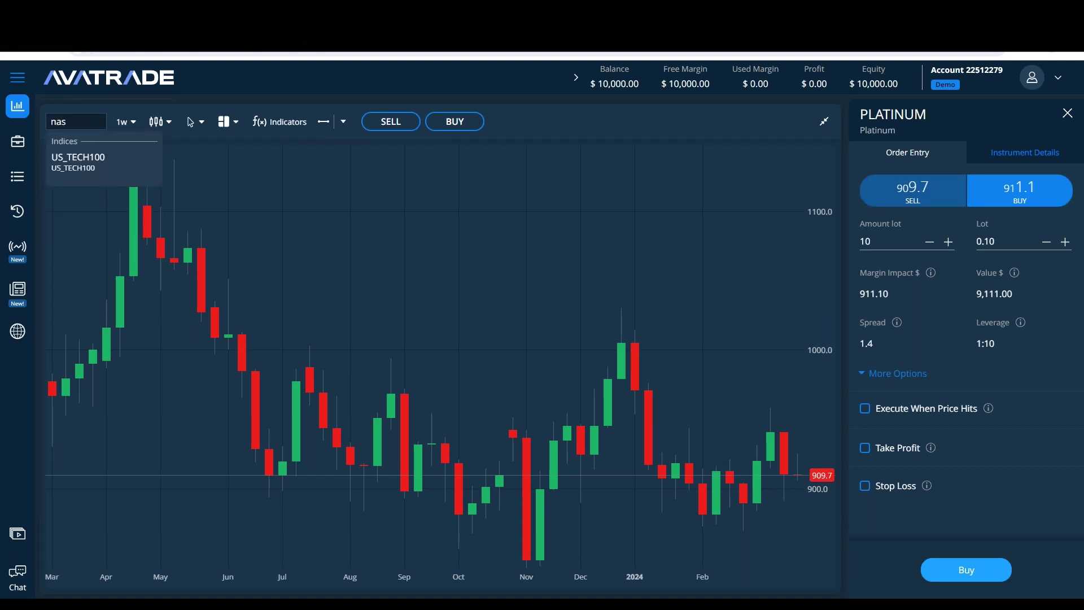
click(290, 185)
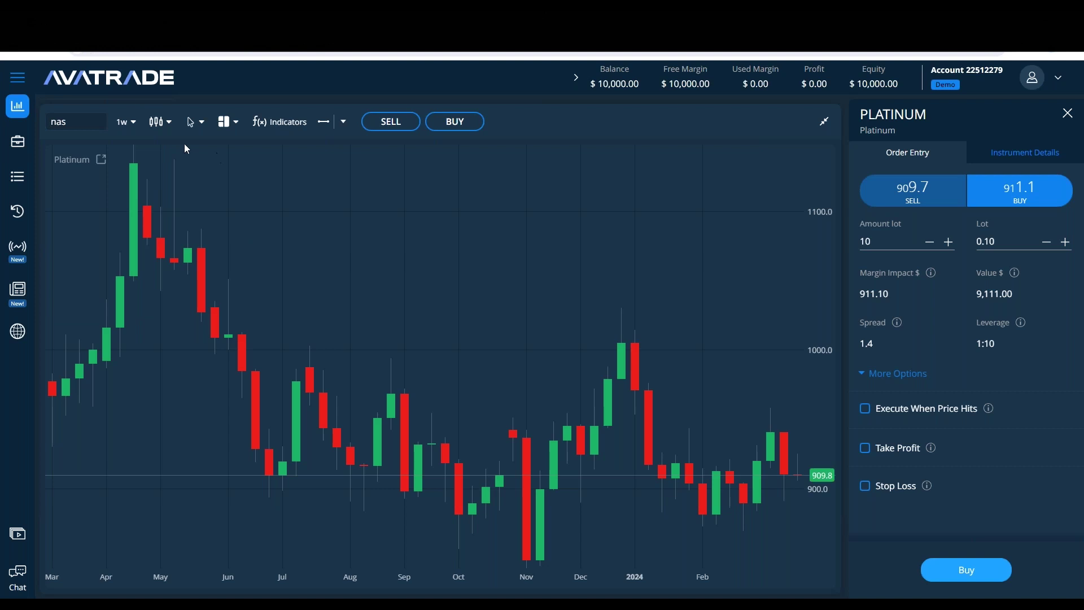
click(133, 122)
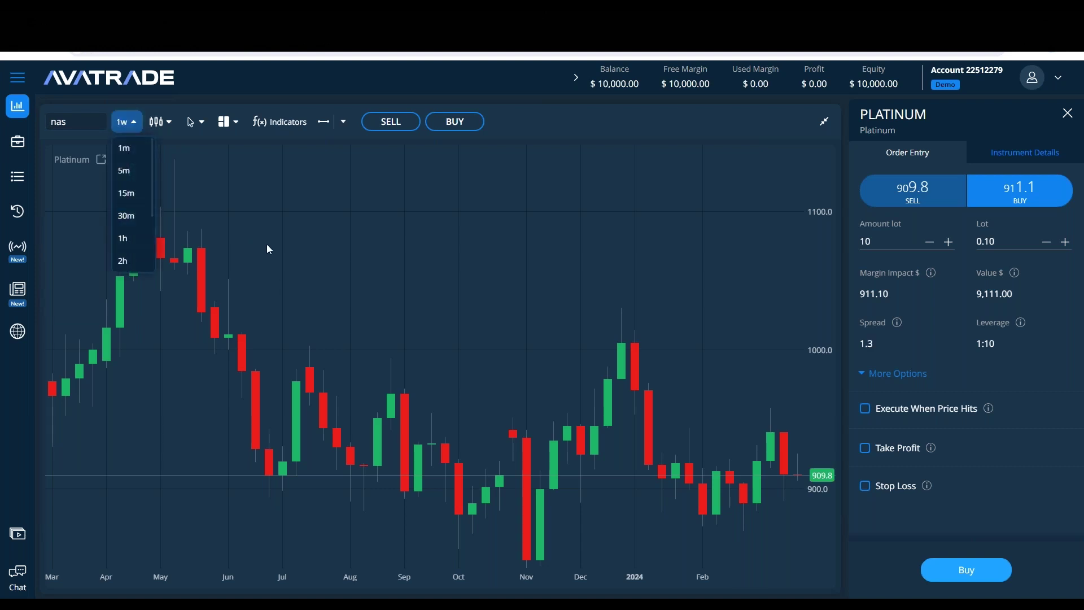
click(266, 249)
click(122, 122)
scroll(130, 170, down, 2)
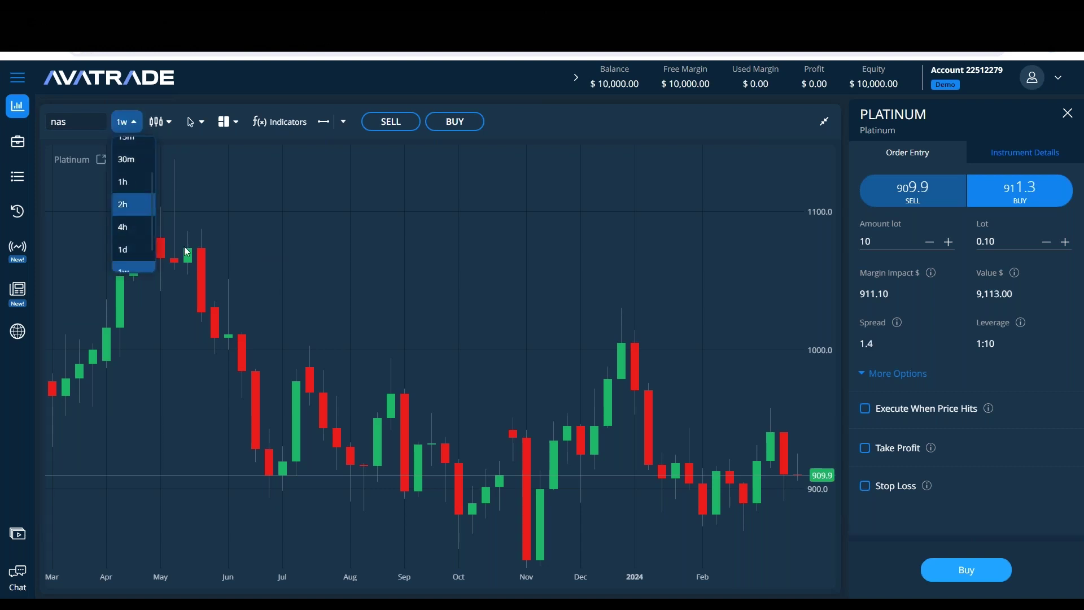
click(277, 244)
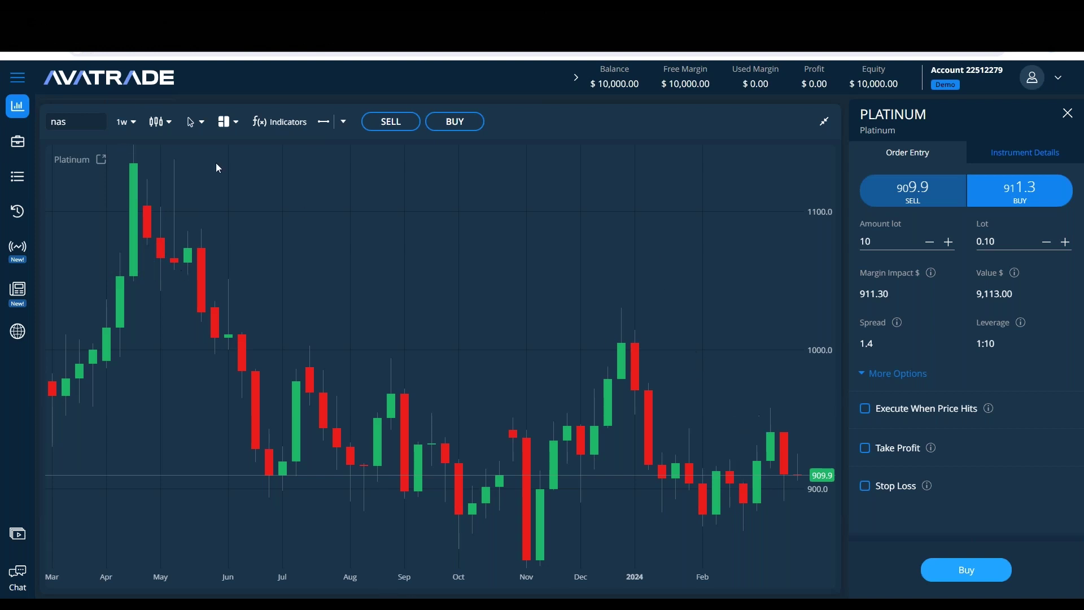
Step: Switch PLATINUM to 1d, back to 1w, and delete the leftover 'nas' search text
click(120, 125)
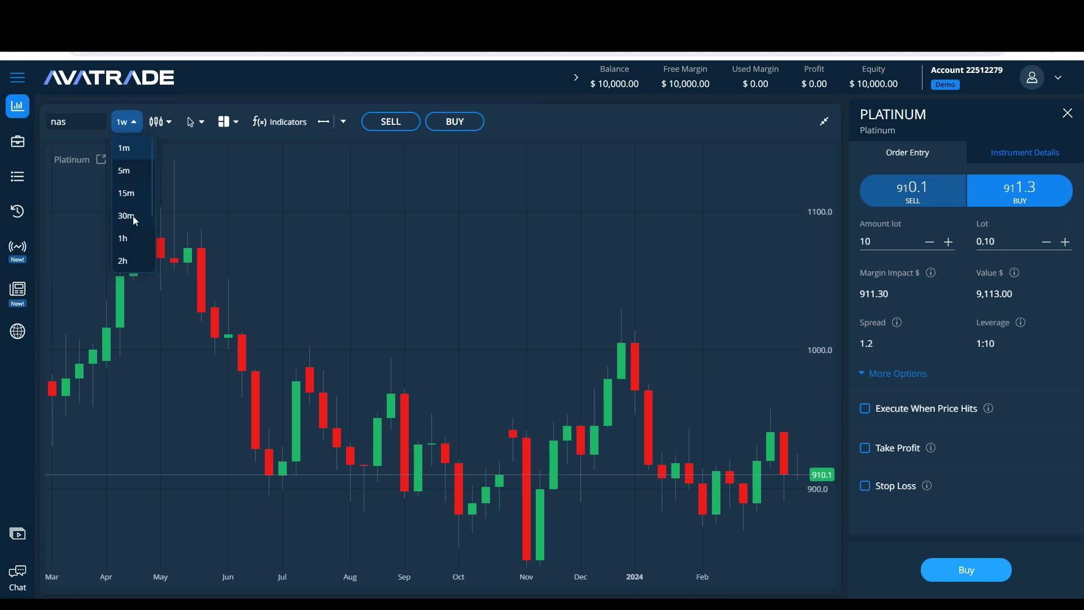
scroll(131, 226, down, 2)
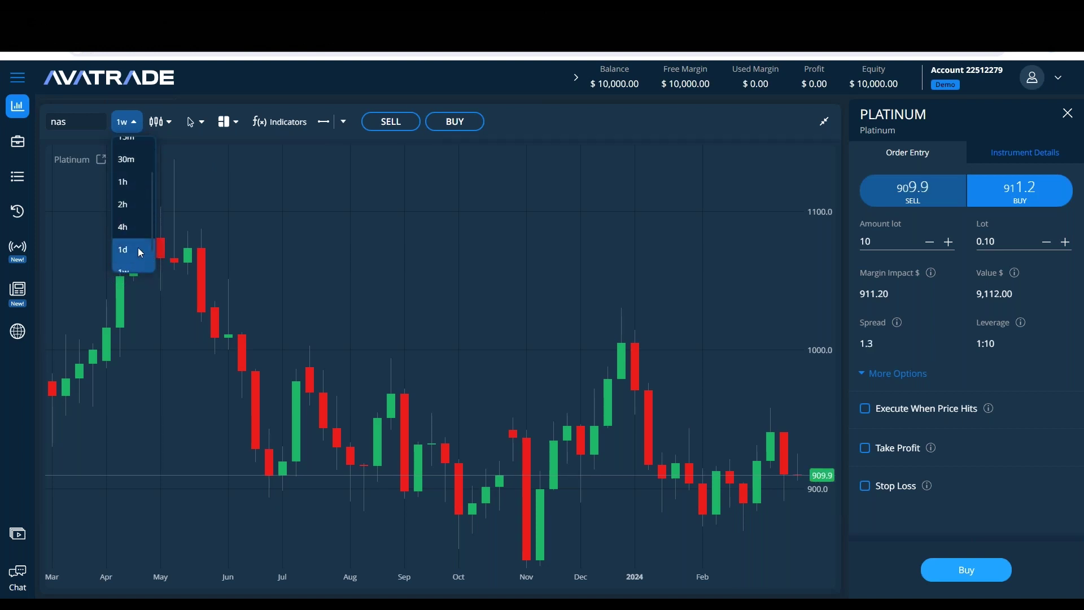
click(138, 253)
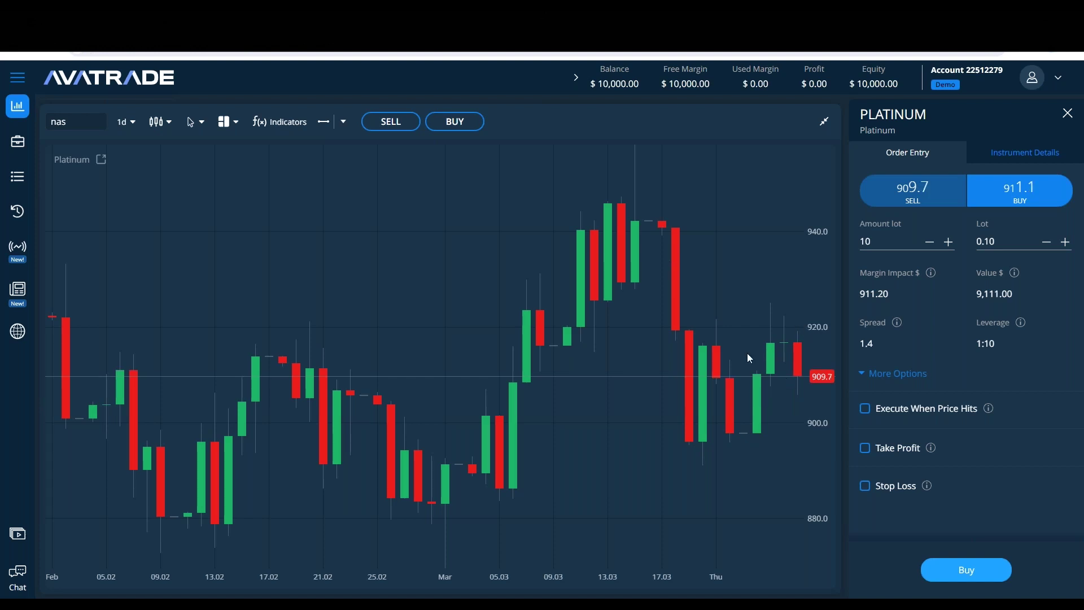
click(129, 122)
click(138, 245)
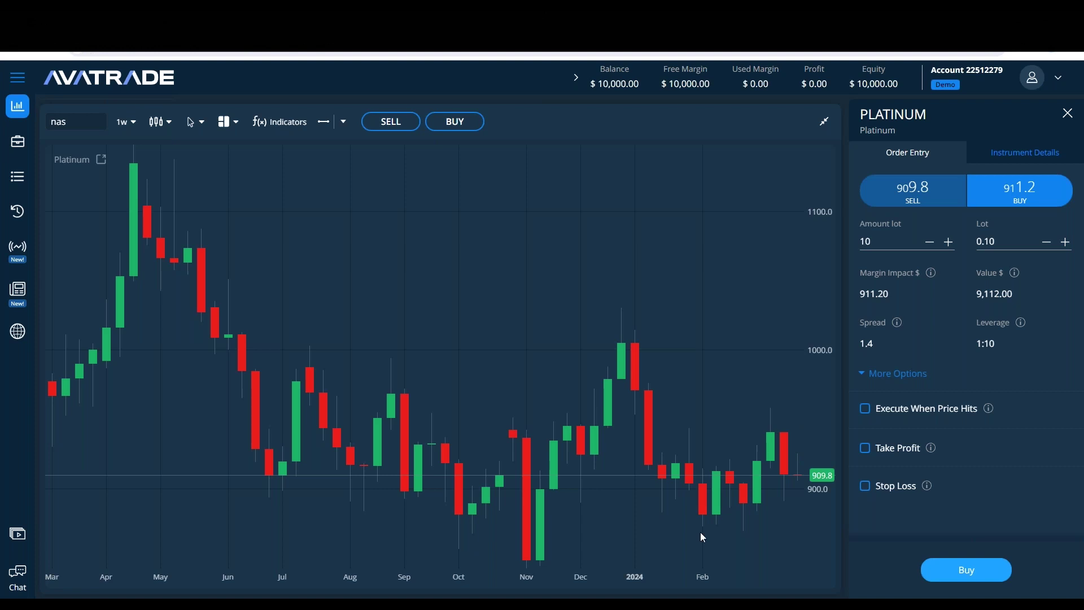
click(84, 121)
key(BackSpace)
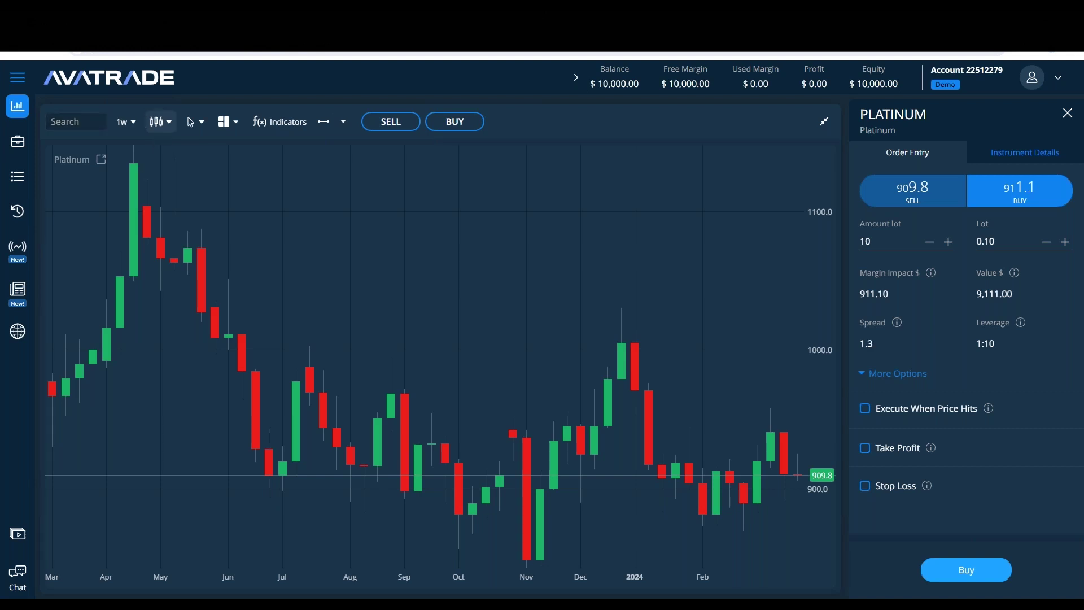
Step: Try Bar and Line chart types on PLATINUM, then settle back on Candle
click(159, 122)
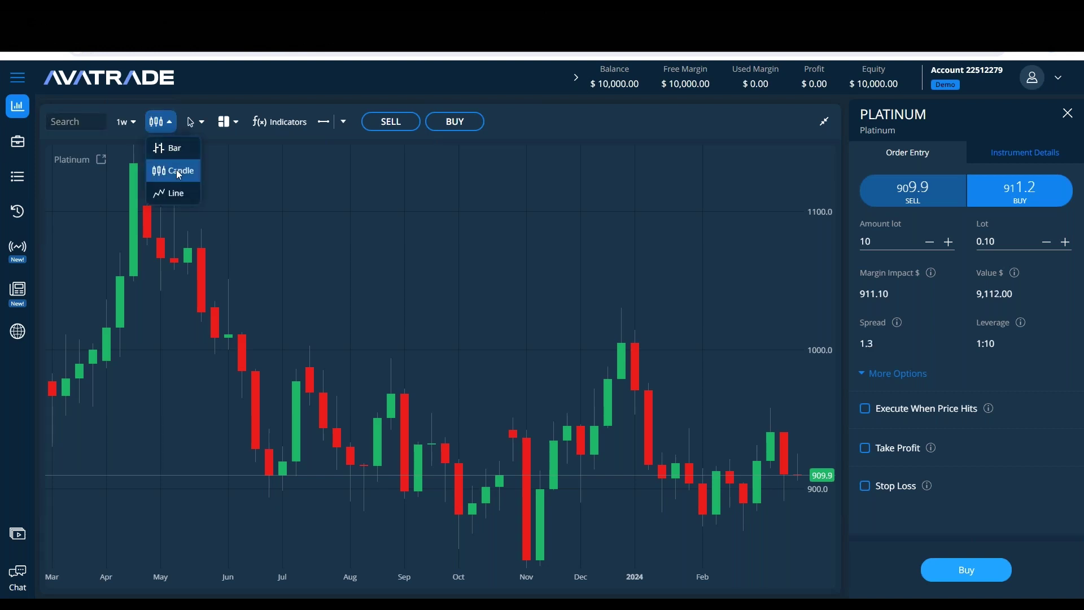
click(170, 147)
click(192, 121)
click(160, 122)
click(169, 193)
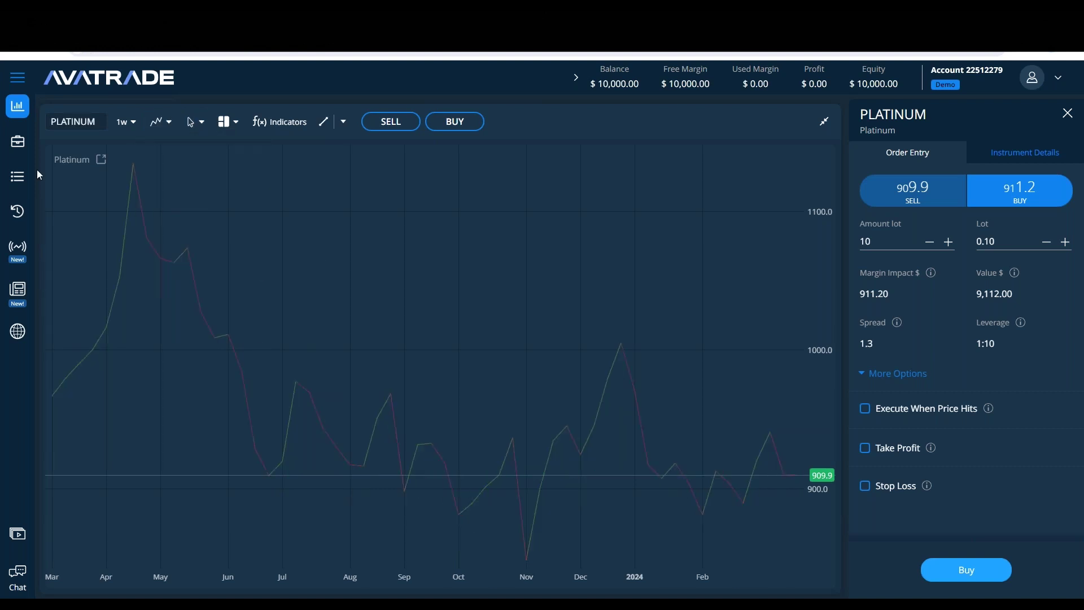
click(161, 122)
click(169, 170)
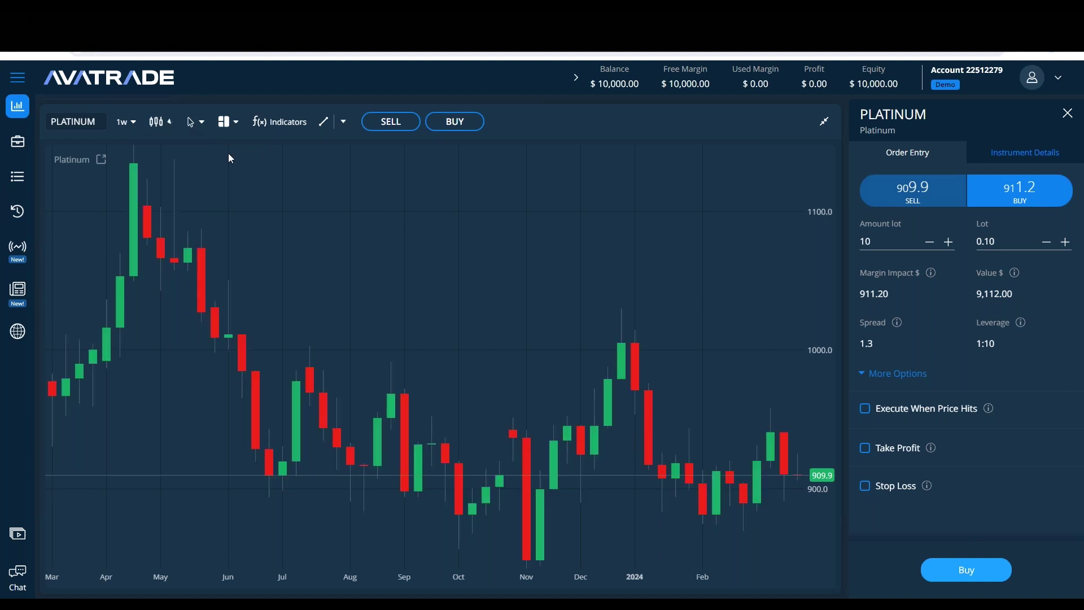
Step: Pan to earlier years and set the cursor mode to Crosshair
click(202, 122)
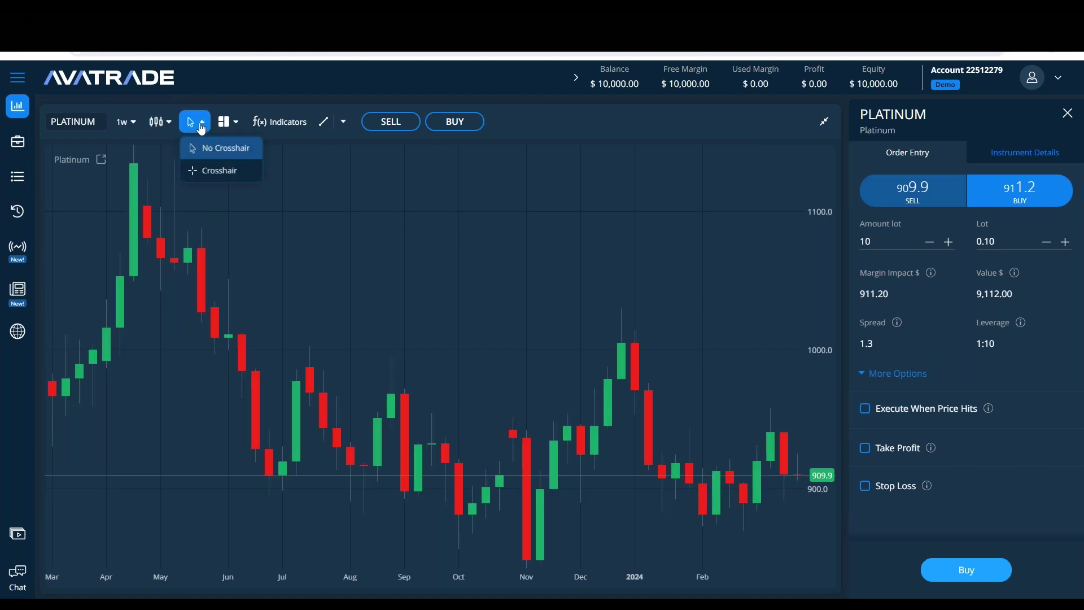
click(215, 172)
drag(218, 307, 585, 270)
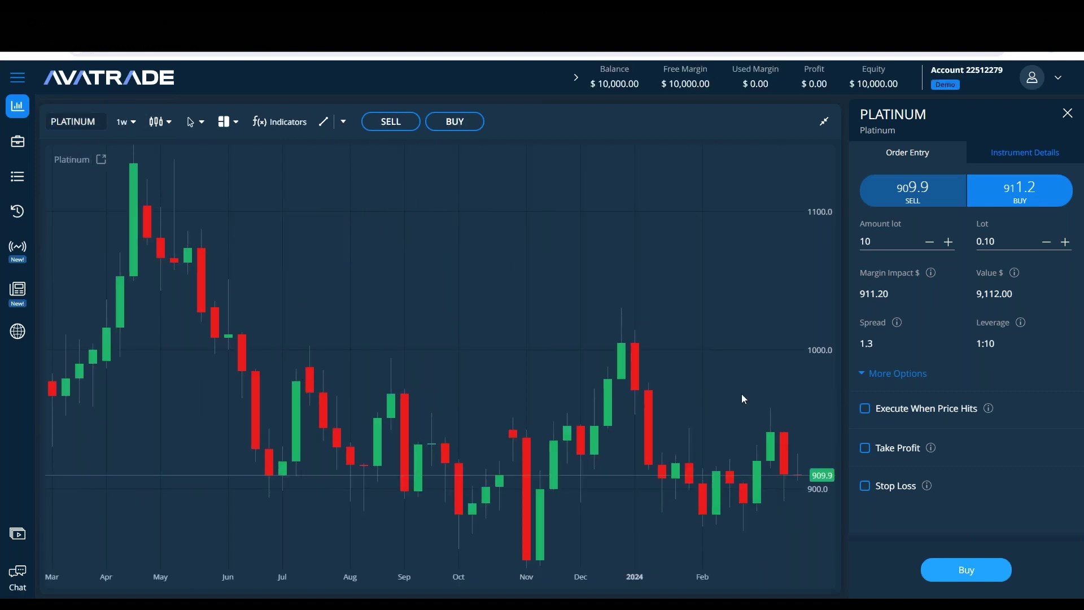
click(195, 121)
click(215, 169)
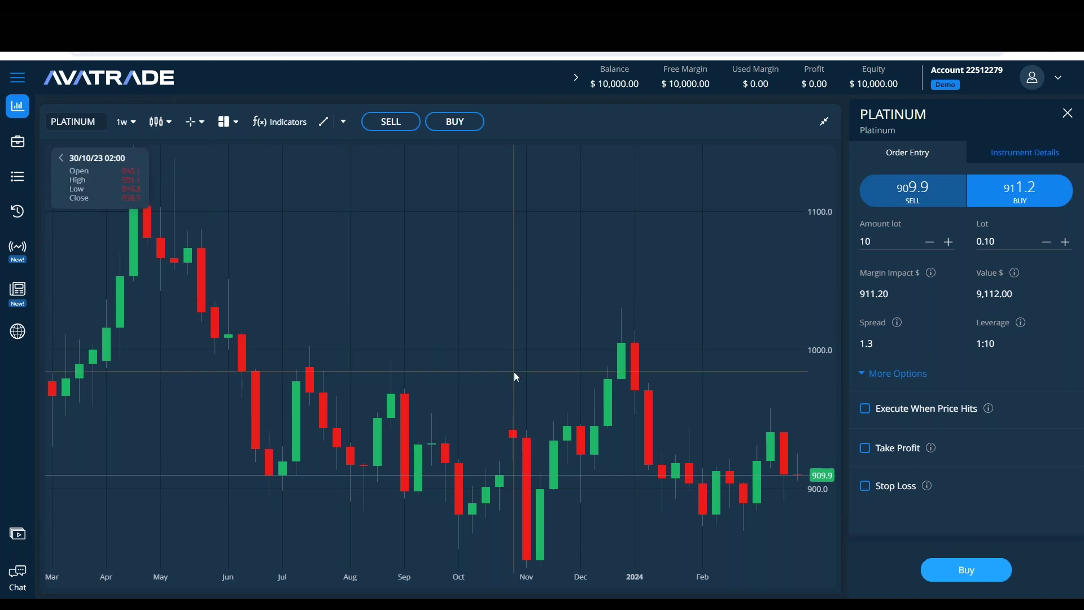
Step: Collapse and re-expand the chart, then pan through earlier and recent bars
click(824, 121)
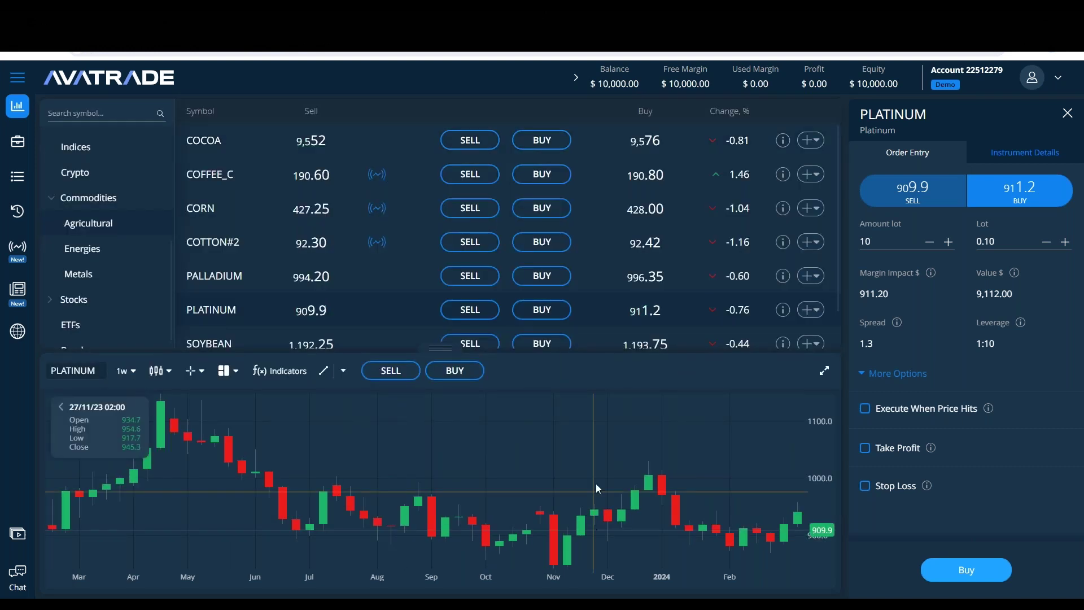
click(824, 370)
drag(506, 372, 623, 422)
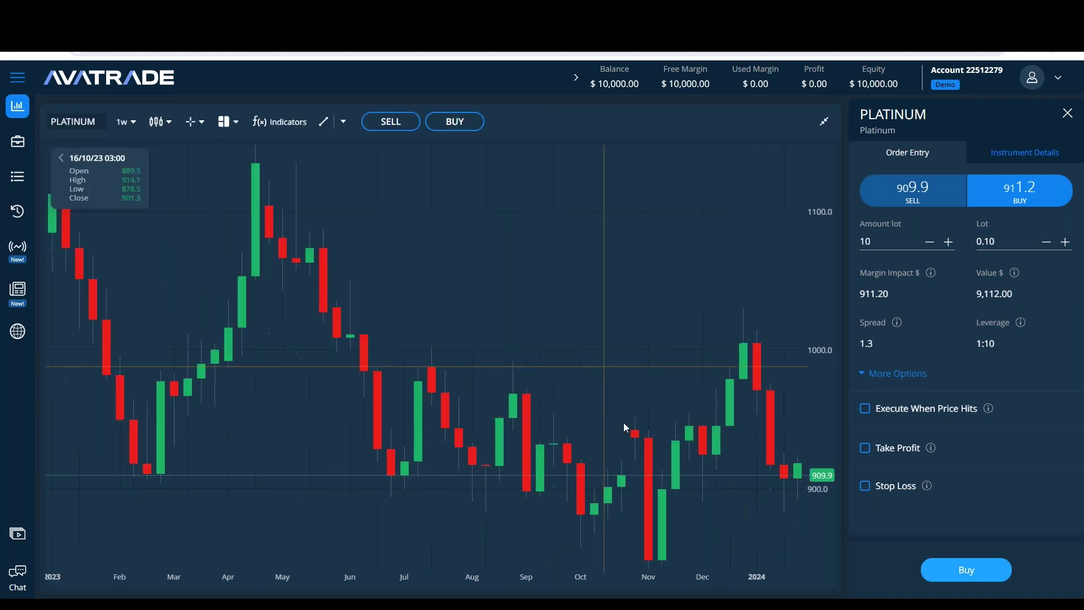
drag(670, 343, 626, 346)
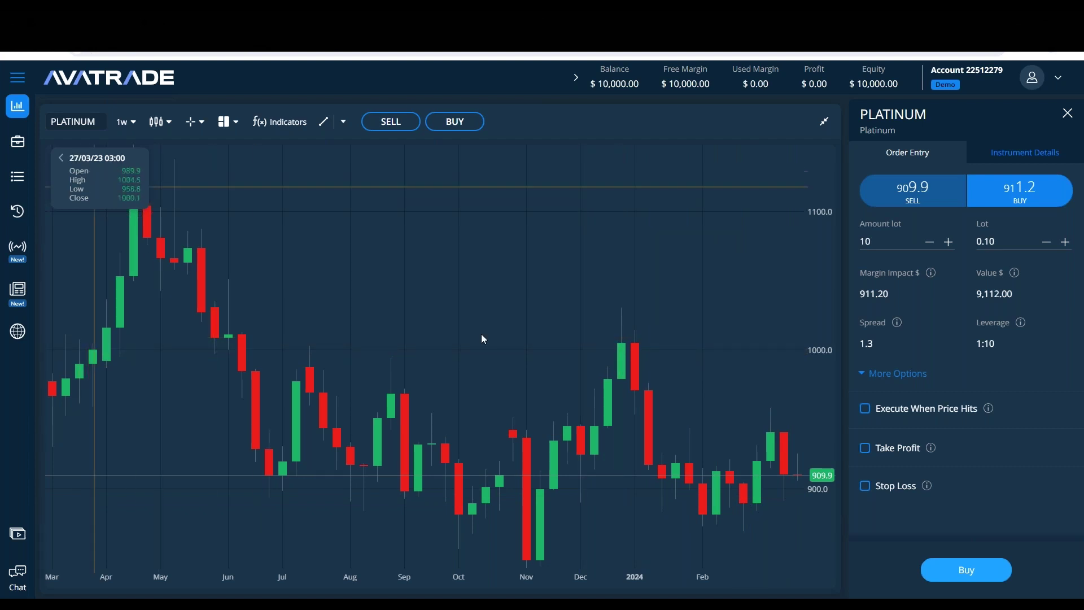
scroll(508, 450, up, 3)
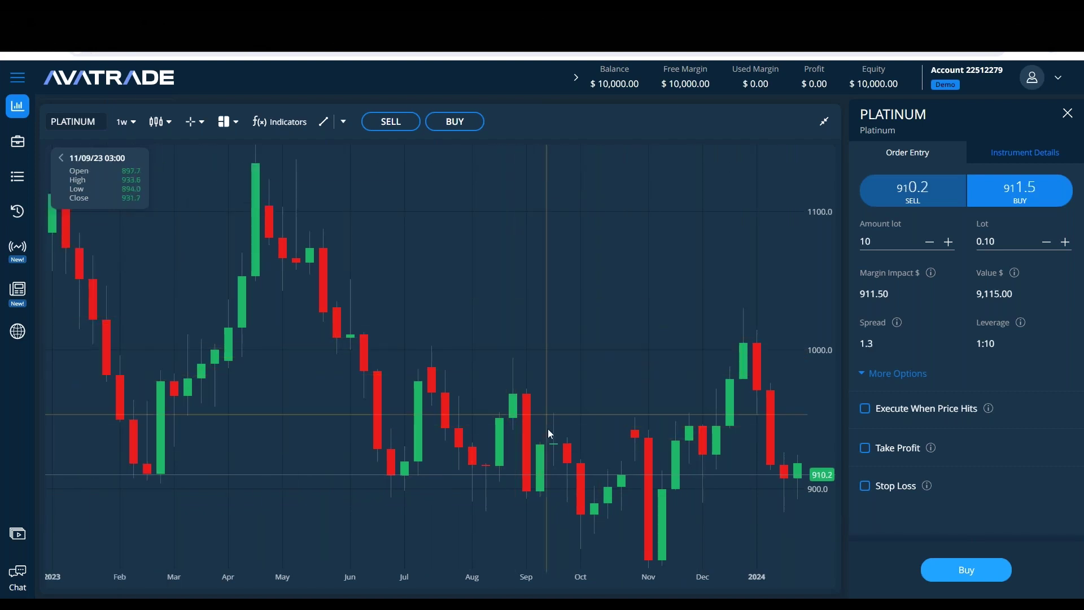
scroll(547, 433, down, 3)
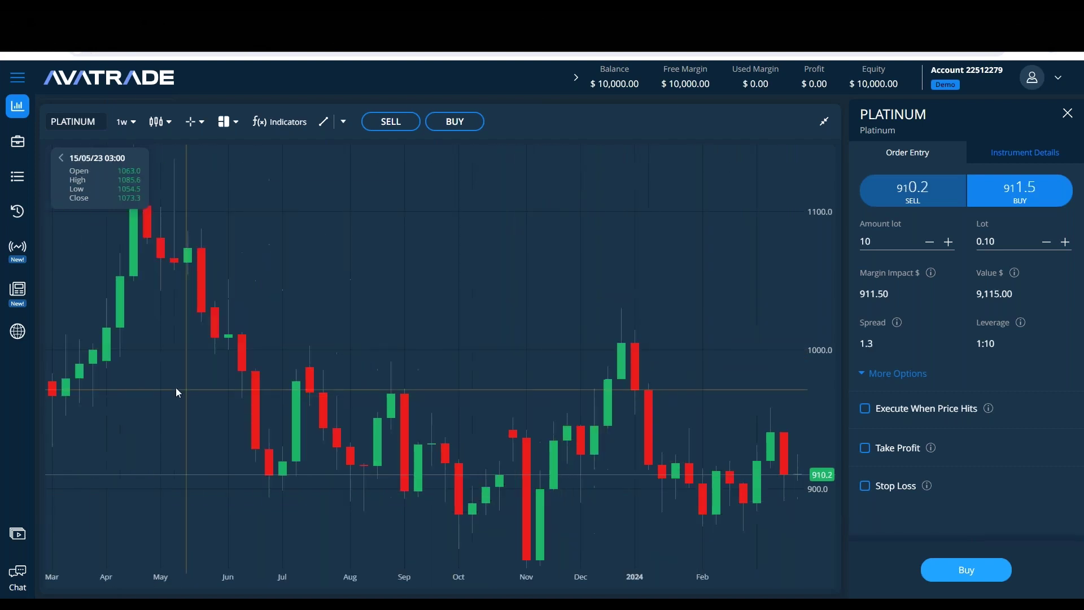
click(237, 123)
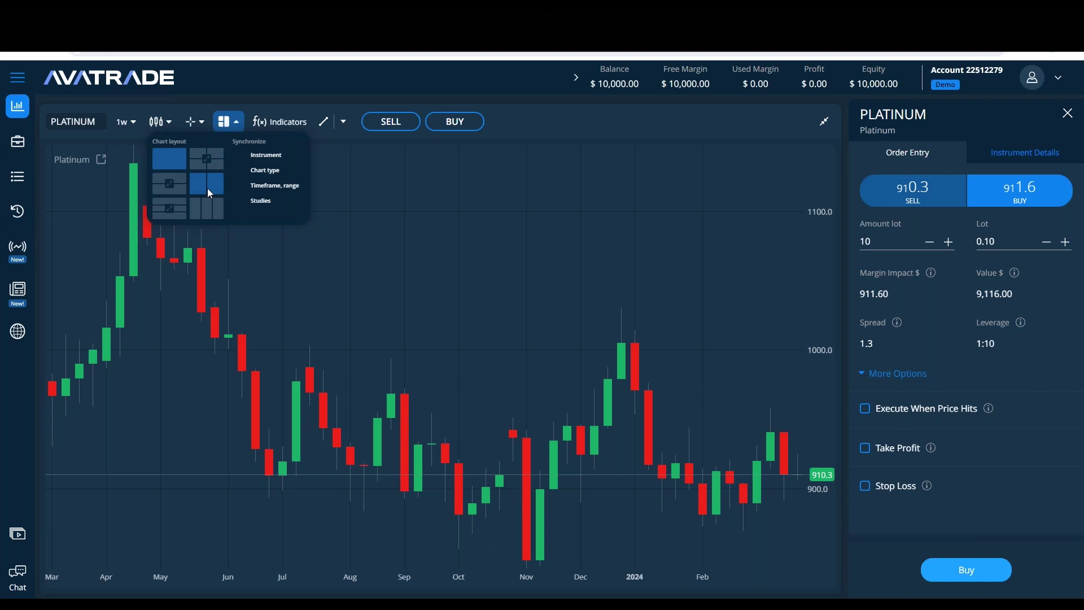
click(208, 191)
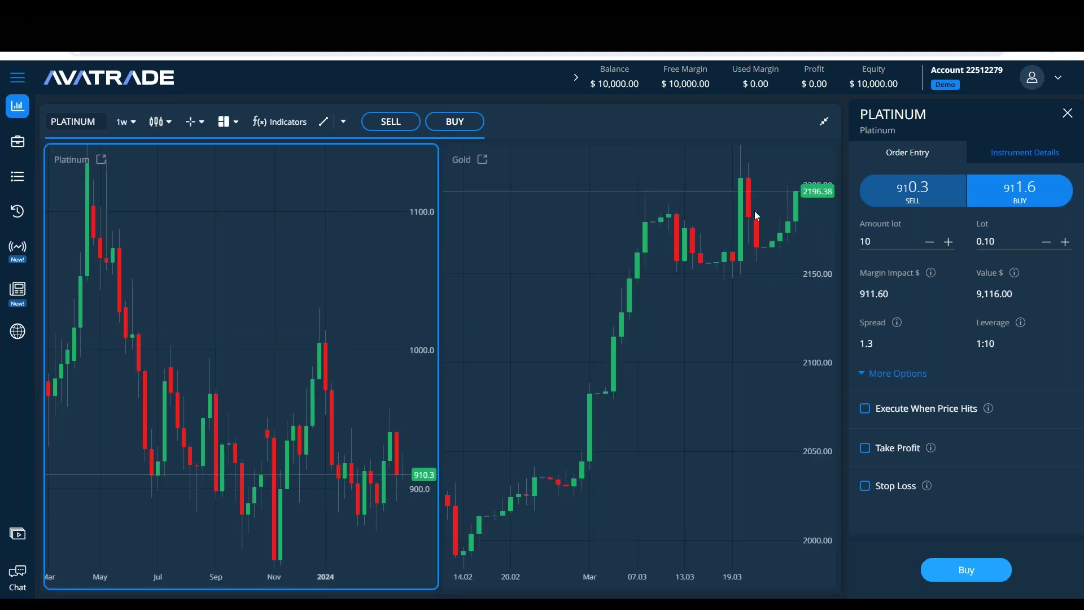
click(226, 122)
click(177, 154)
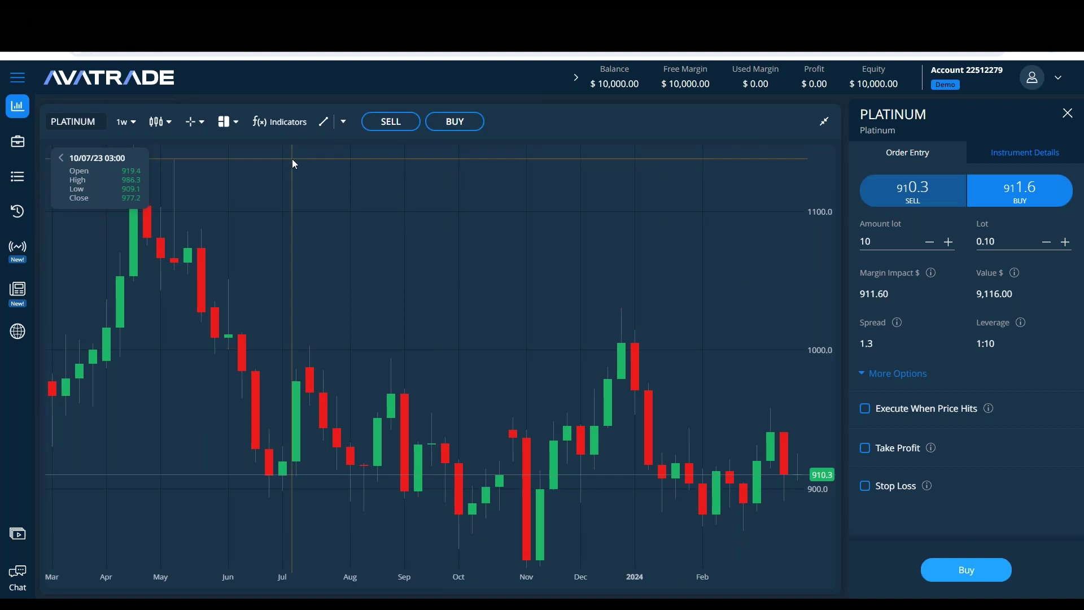
click(289, 130)
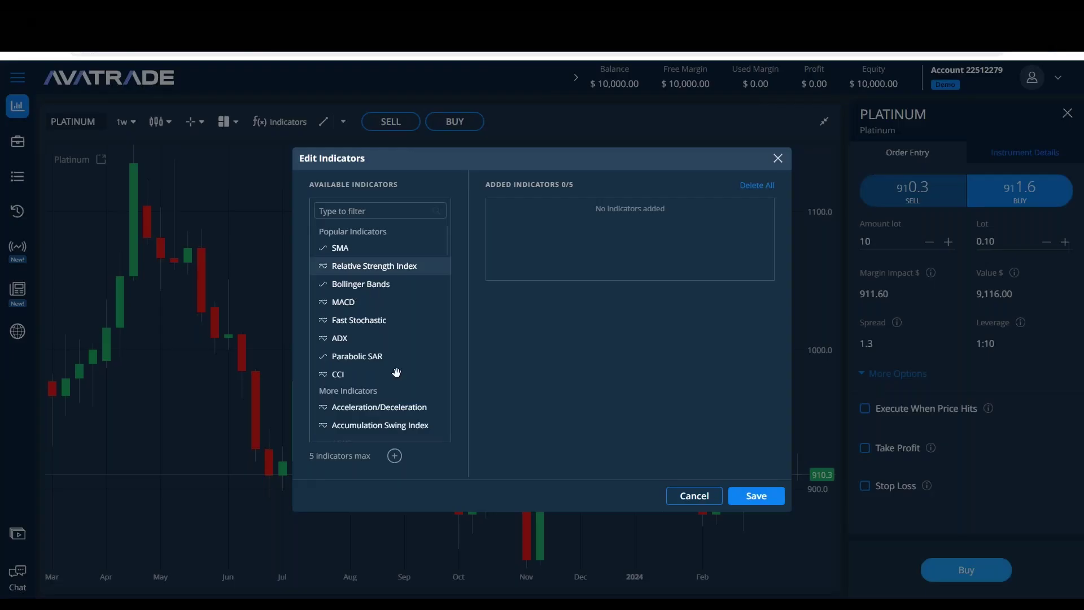
click(778, 159)
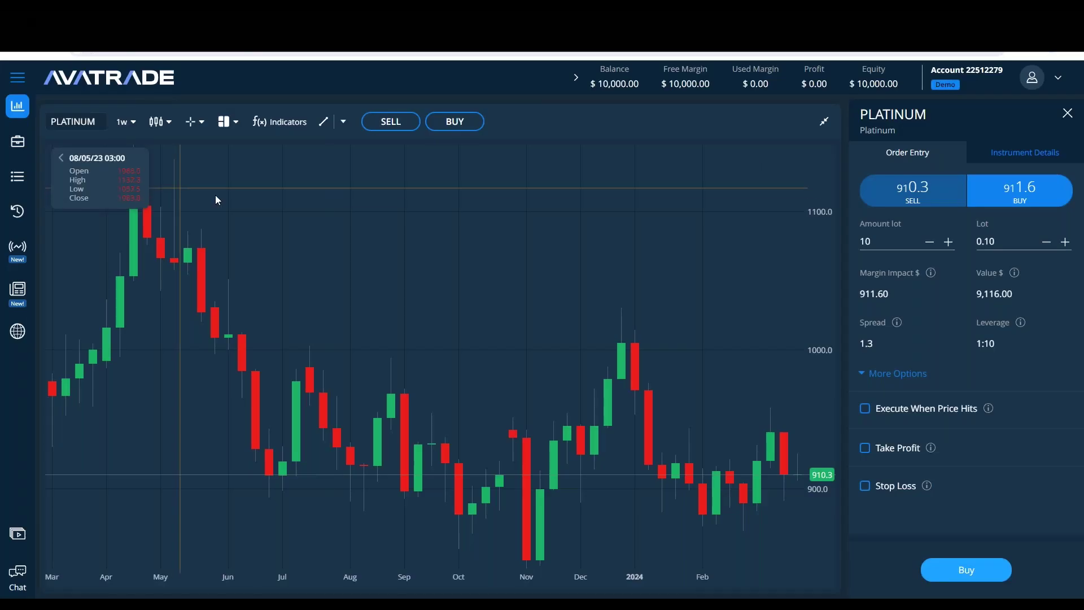
click(344, 122)
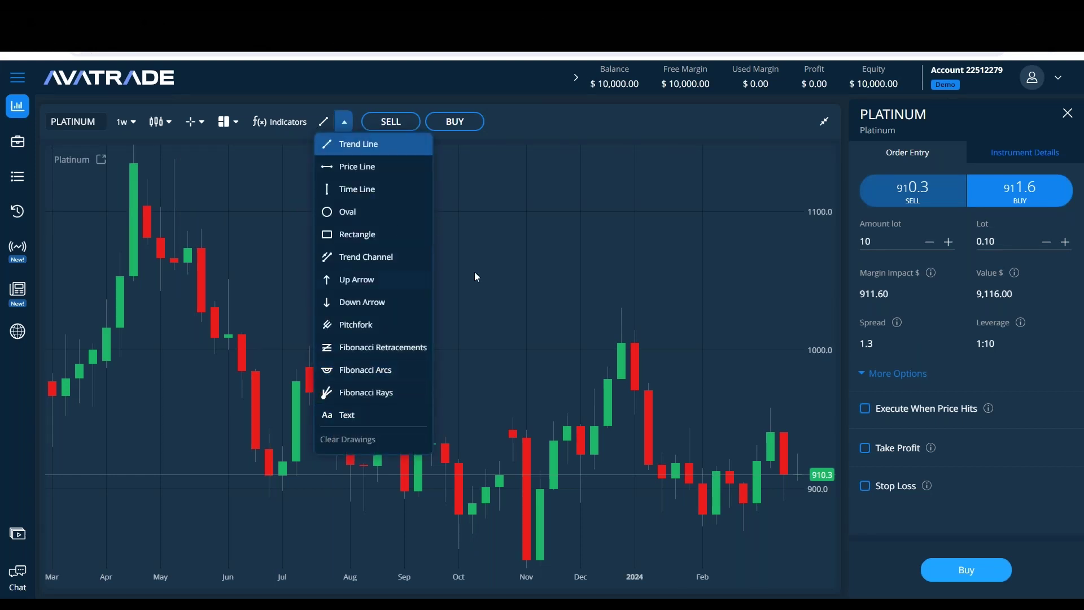
click(590, 285)
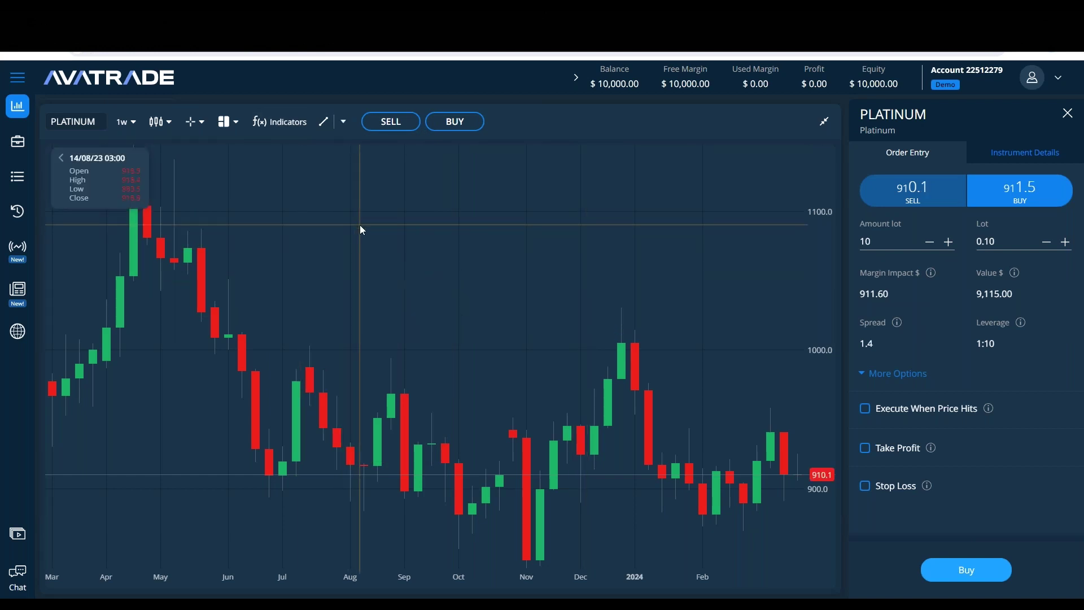
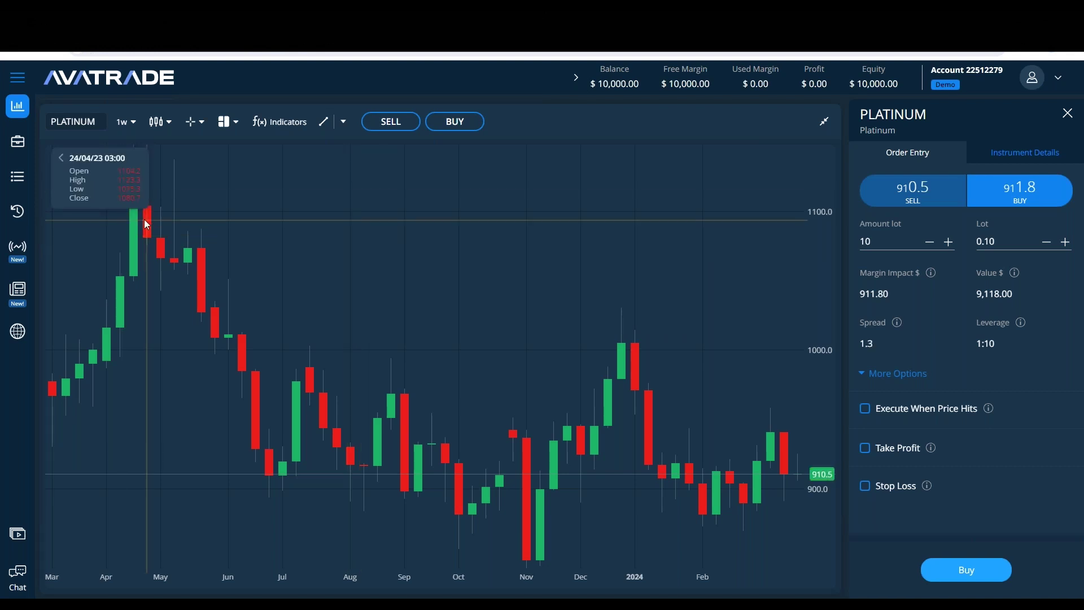
Step: Draw a horizontal price line at 1030.9 on the Platinum weekly chart, then return to the notes
key(alt+Tab)
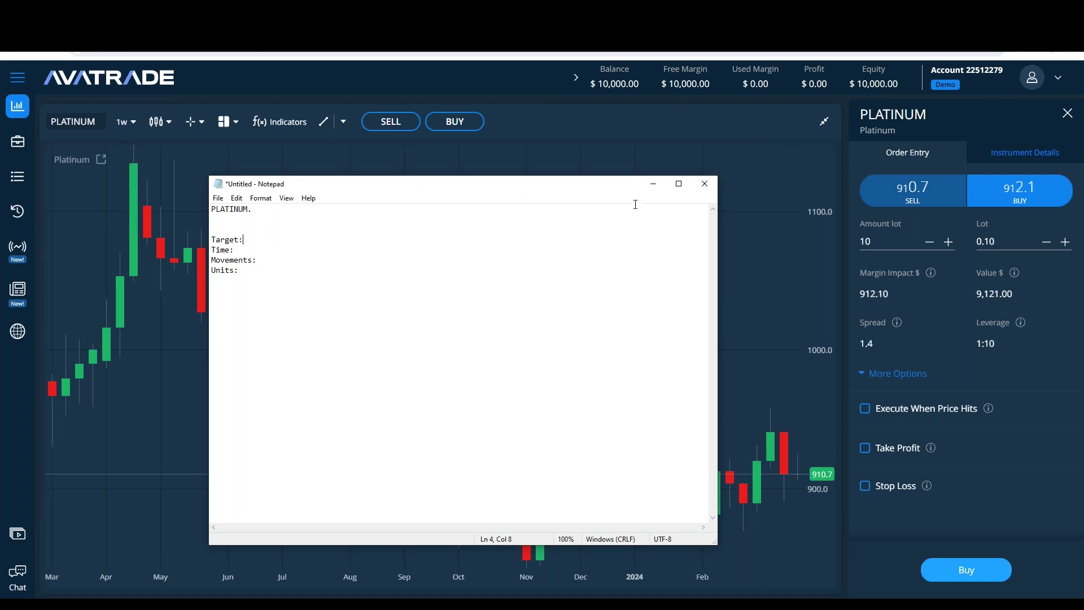
click(653, 184)
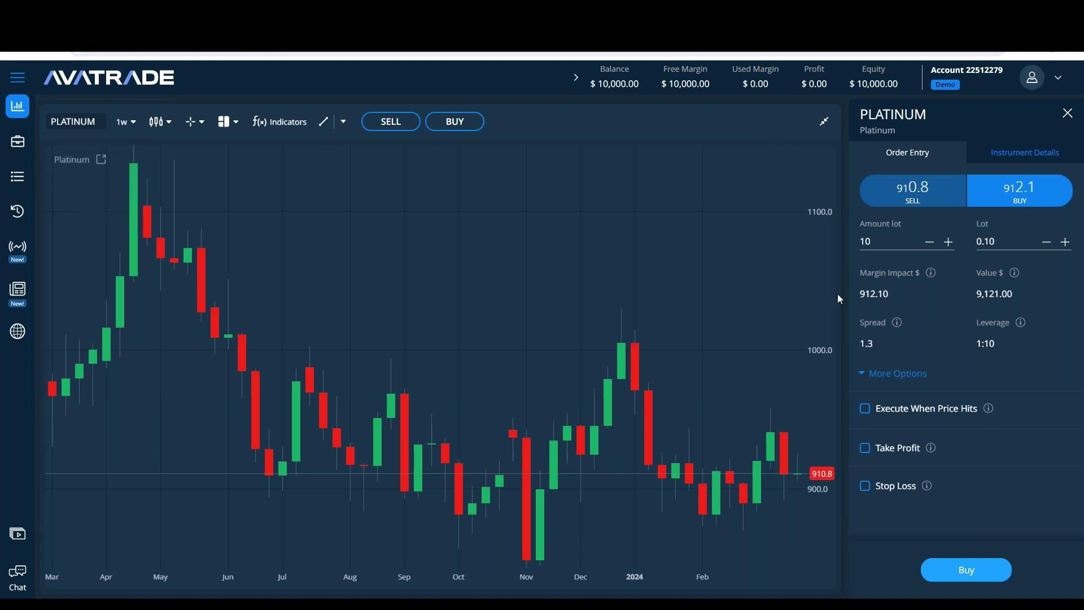
click(341, 121)
click(340, 169)
click(728, 343)
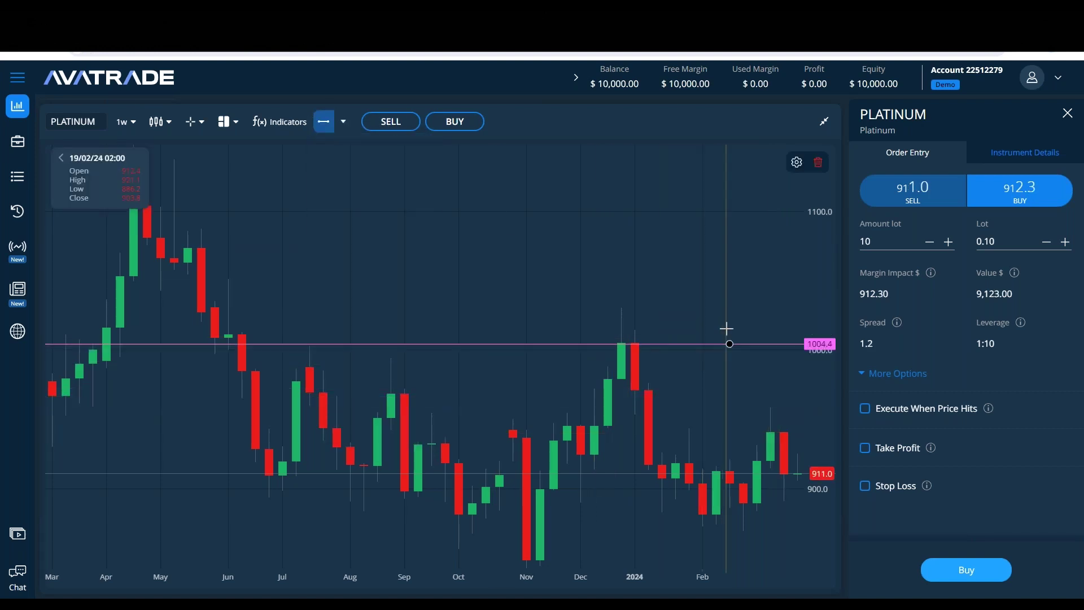
drag(728, 343, 728, 307)
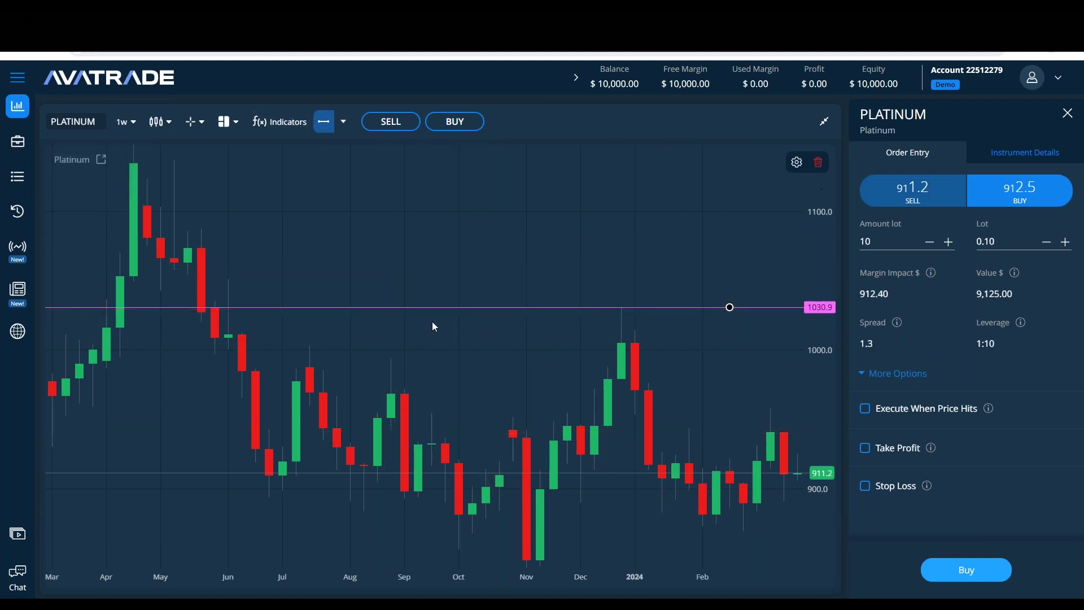
key(alt+Tab)
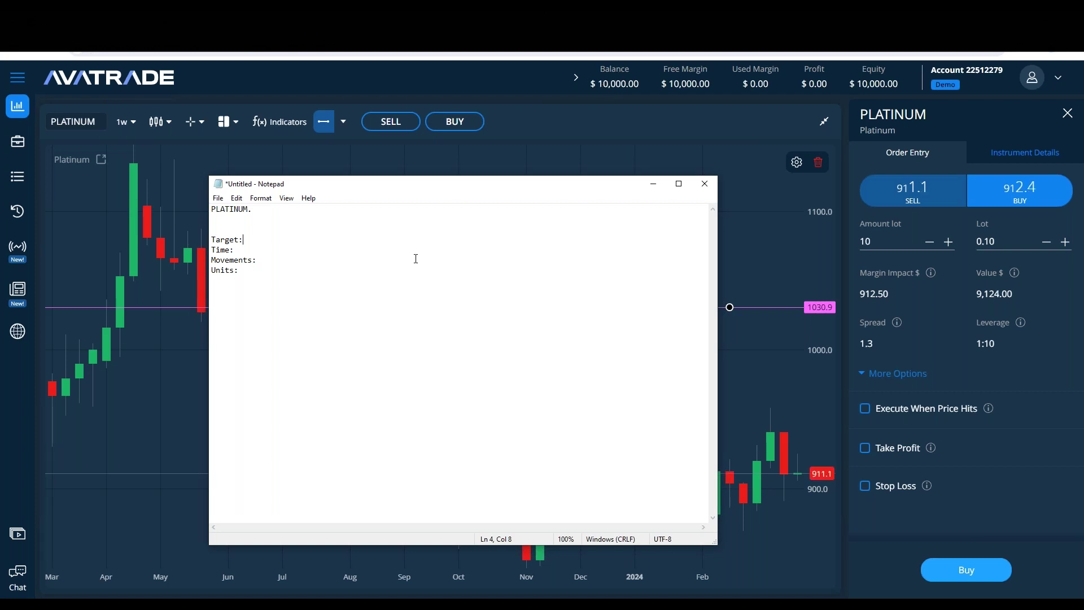
Step: Enter 'Target: 700$' and 'Time: 1 week' in the Platinum trade note
text(6)
key(BackSpace)
text(700$ Time: )
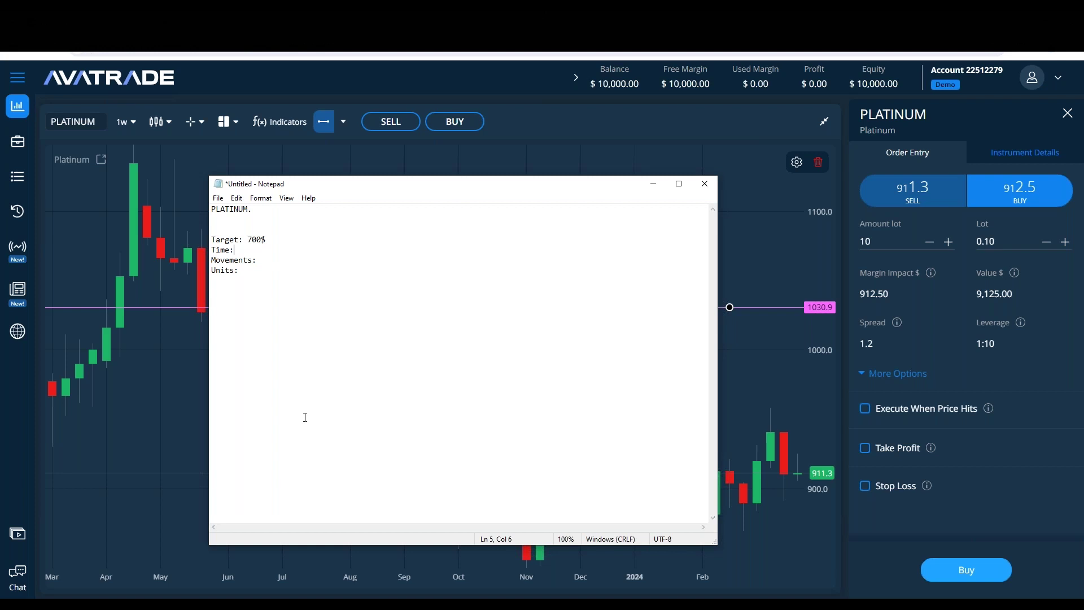
text(1 week)
click(122, 122)
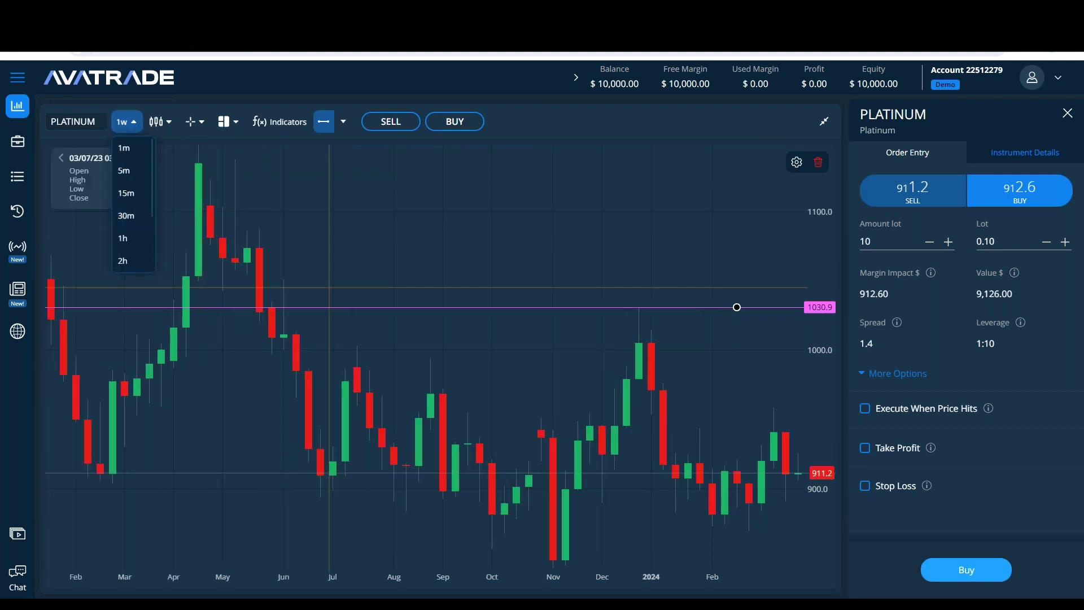
Step: Zoom the weekly chart to span May to March and change the note's Time to 1 year
scroll(407, 243, up, 2)
click(453, 244)
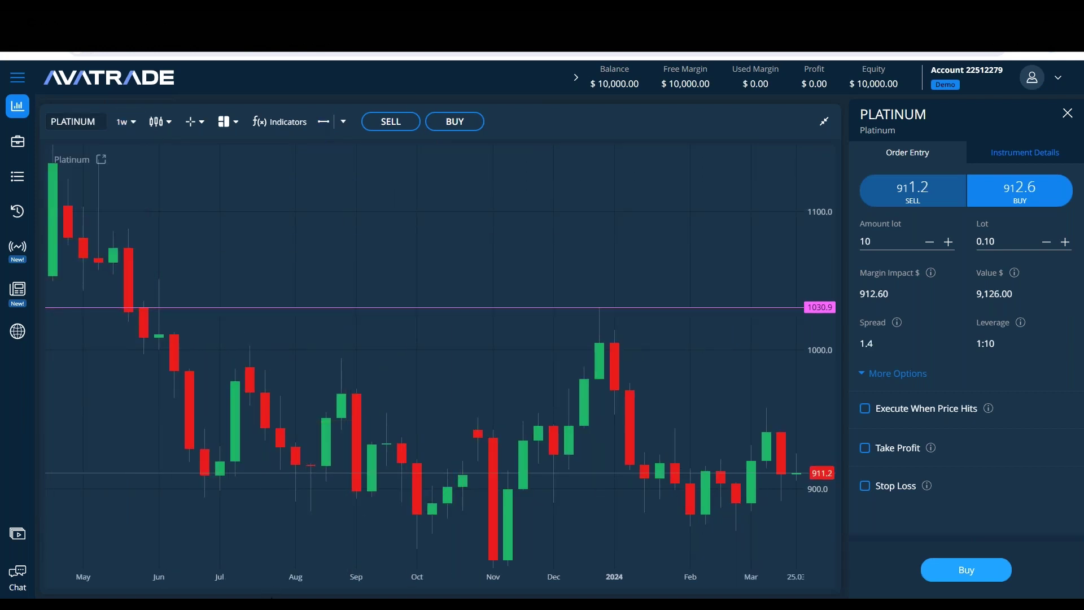
key(alt+Tab)
drag(235, 250, 239, 250)
text(1 year)
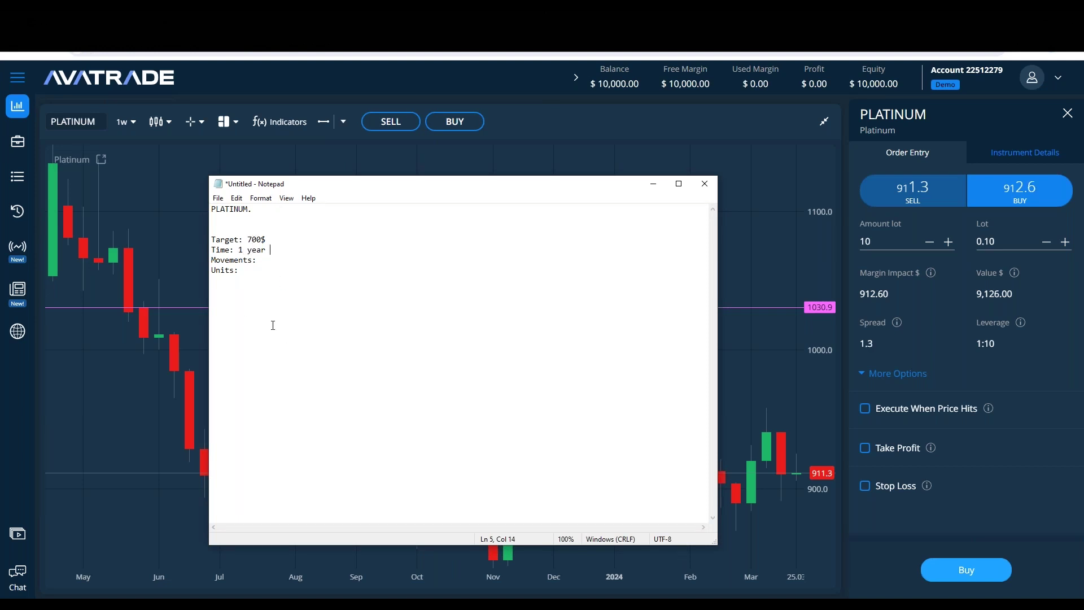
Step: Rework the note's Time entry, trying month and week before setting it to 1 hour
drag(243, 249, 238, 250)
key(Right)
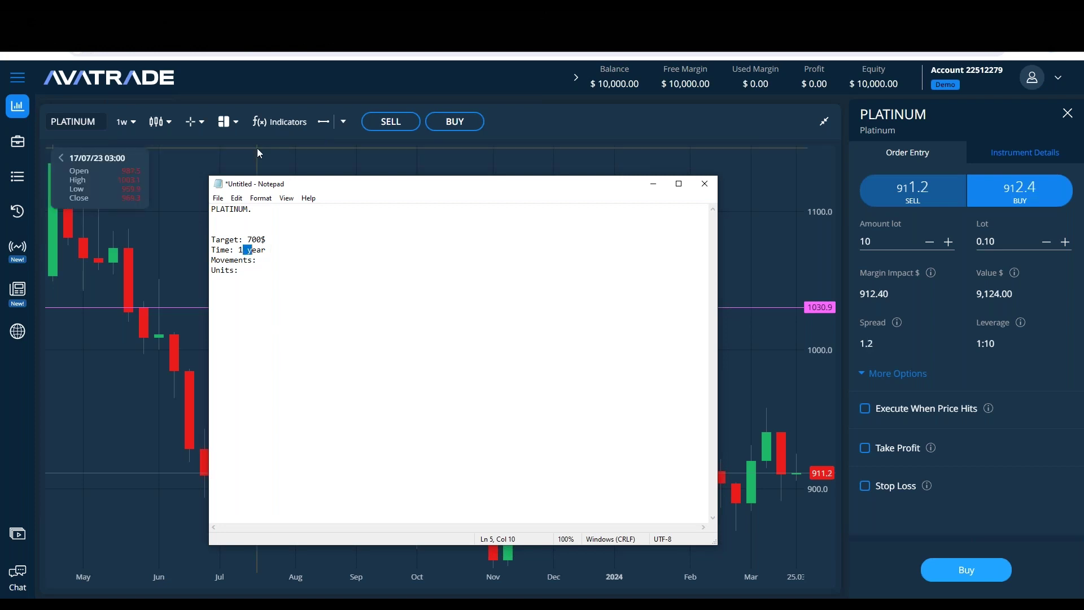
text(m)
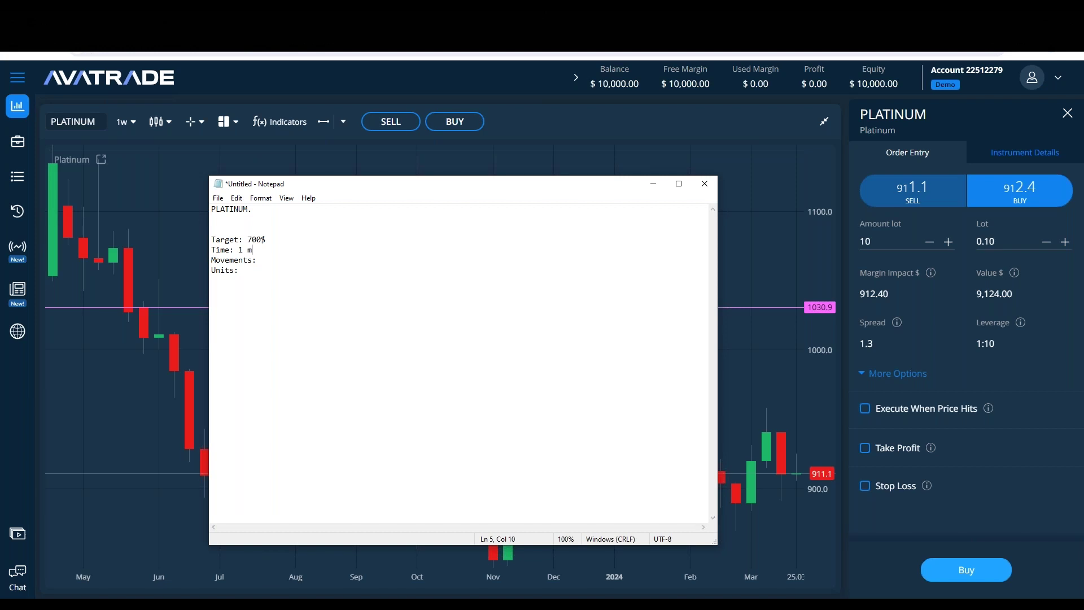
key(BackSpace)
key(BackSpace)
key(BackSpace)
key(BackSpace)
key(BackSpace)
text(week)
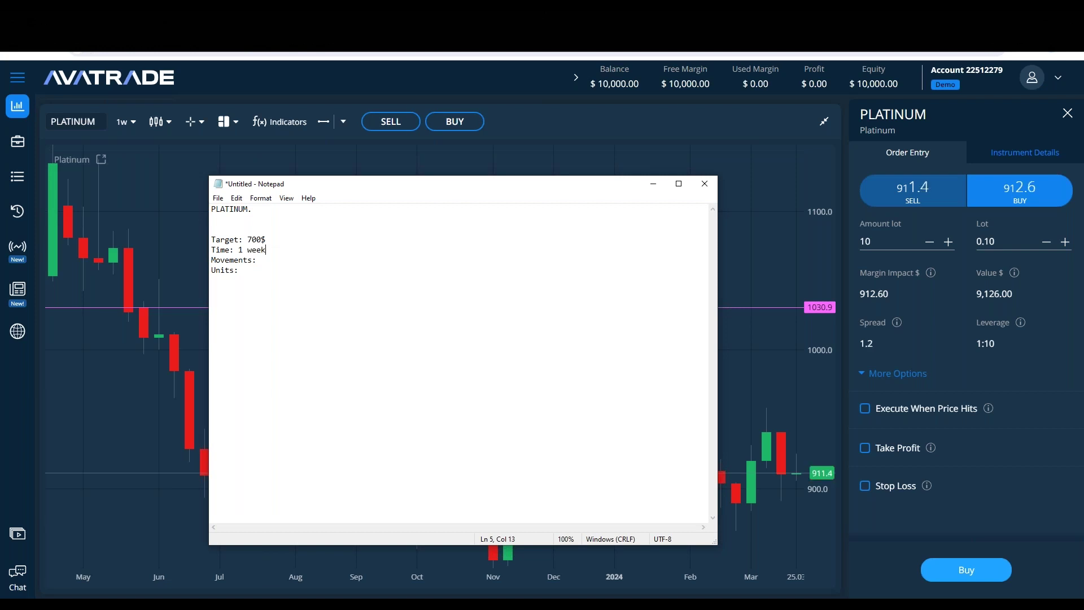
drag(270, 250, 247, 249)
text(hour)
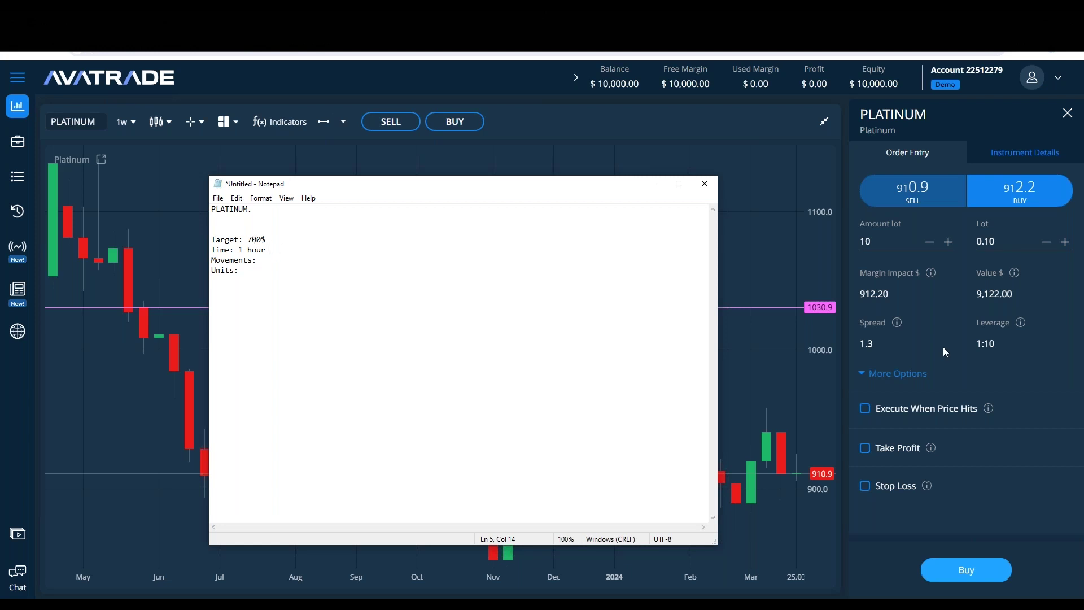
Step: Change the note's Time entry from 1 hour back to 1 week
mouse_move(933, 274)
key(Up)
key(shift+Up)
key(Right)
key(Down)
key(shift+Left)
key(shift+Left)
key(shift+Left)
key(shift+Left)
text(week)
Step: Add '(Price difference)' after Movements and '(Lot size)' after Units, then hide the notes
key(Down)
text((Price differ)
text(ence) Units: )
text(()
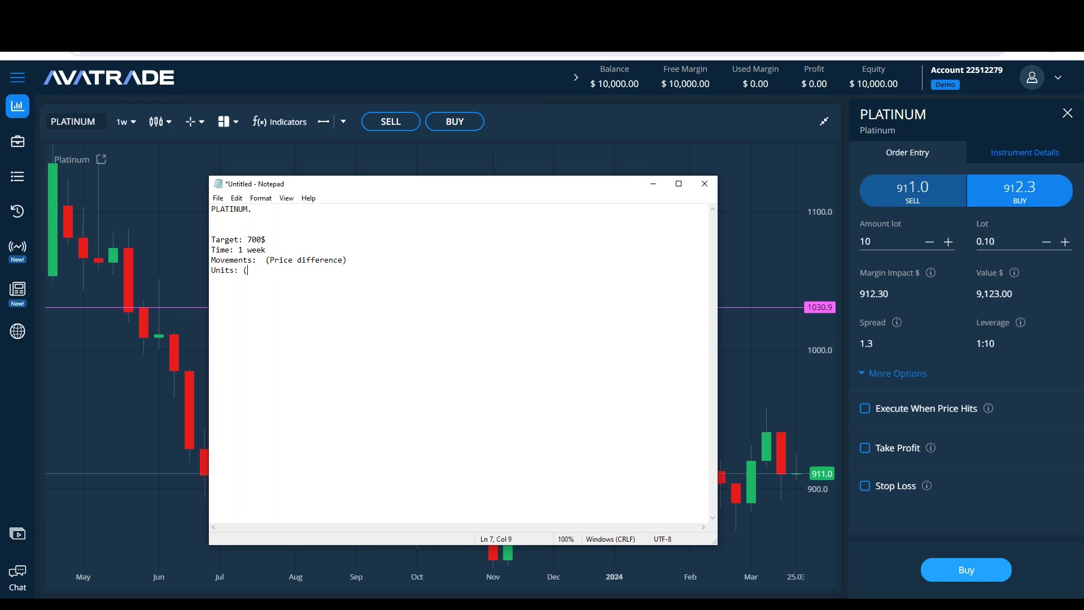
text(Lot size))
click(265, 259)
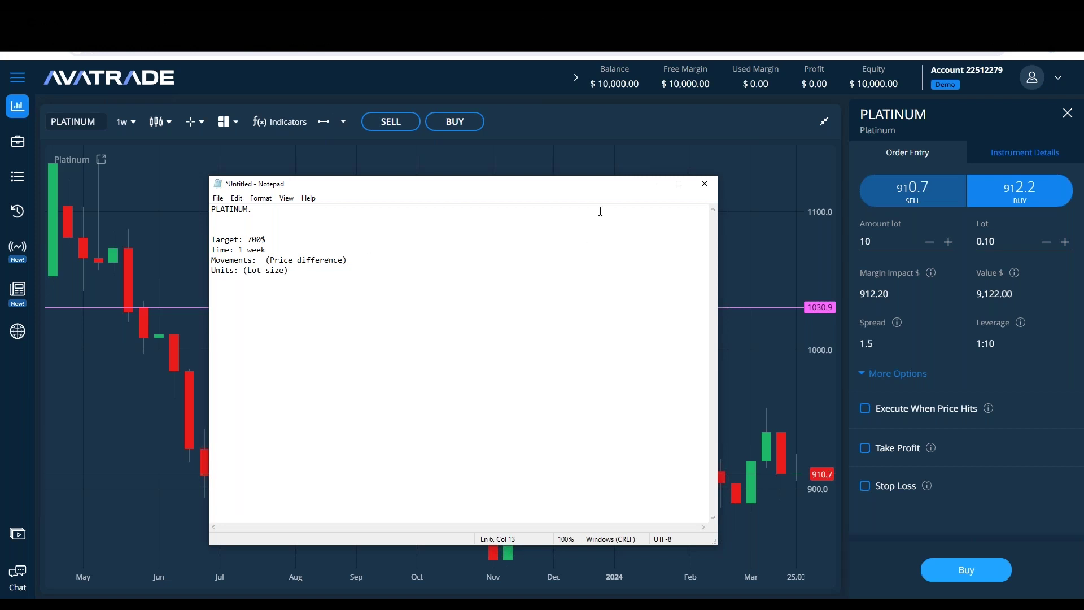
click(653, 183)
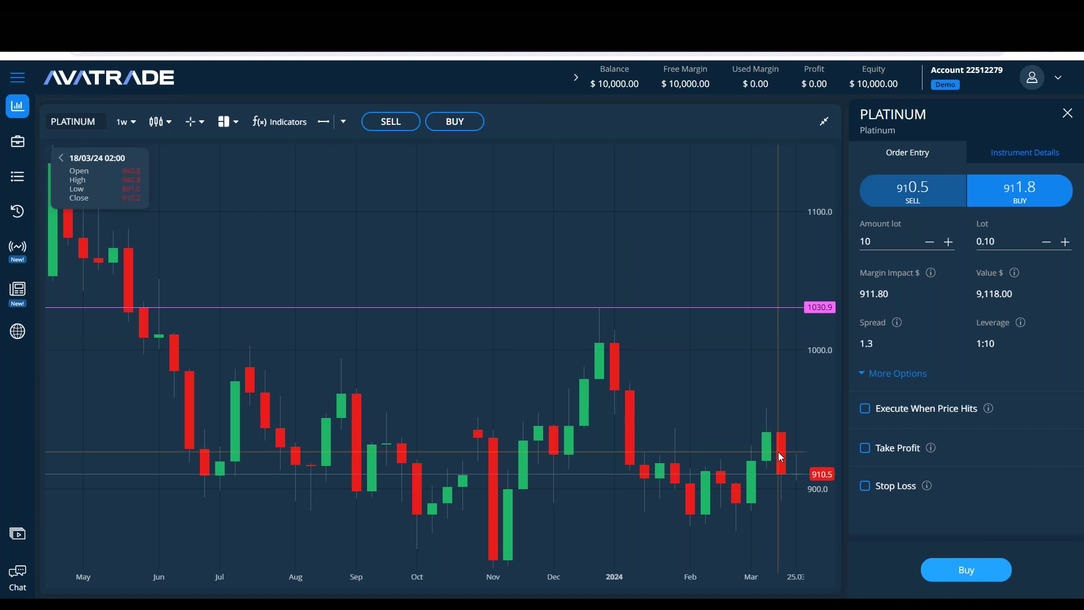
Step: Add blank lines below the notes and shift the Notepad window to the right
click(305, 604)
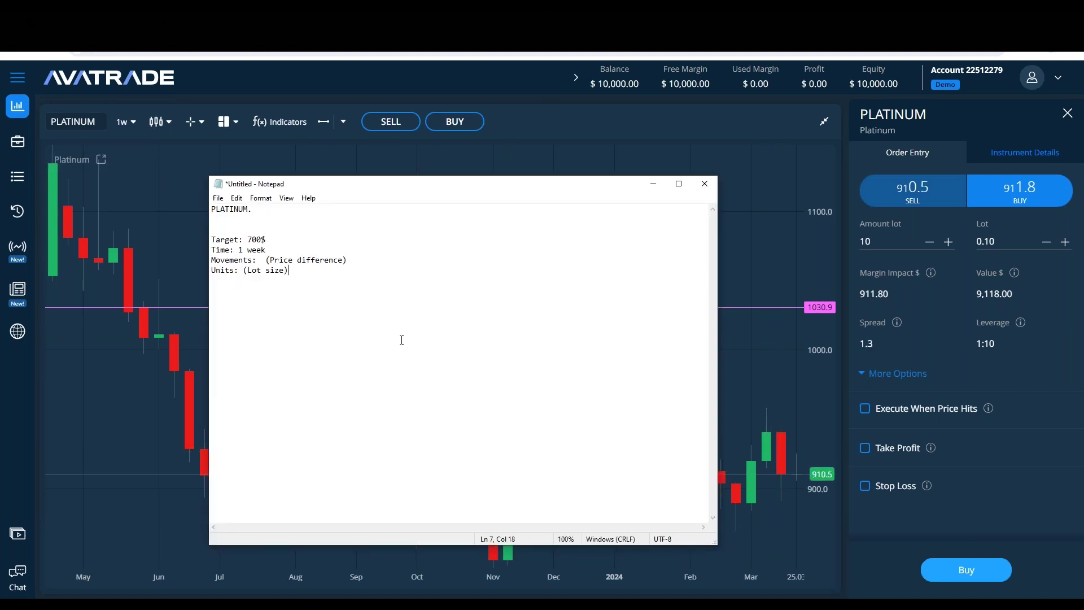
key(Return)
key(Return)
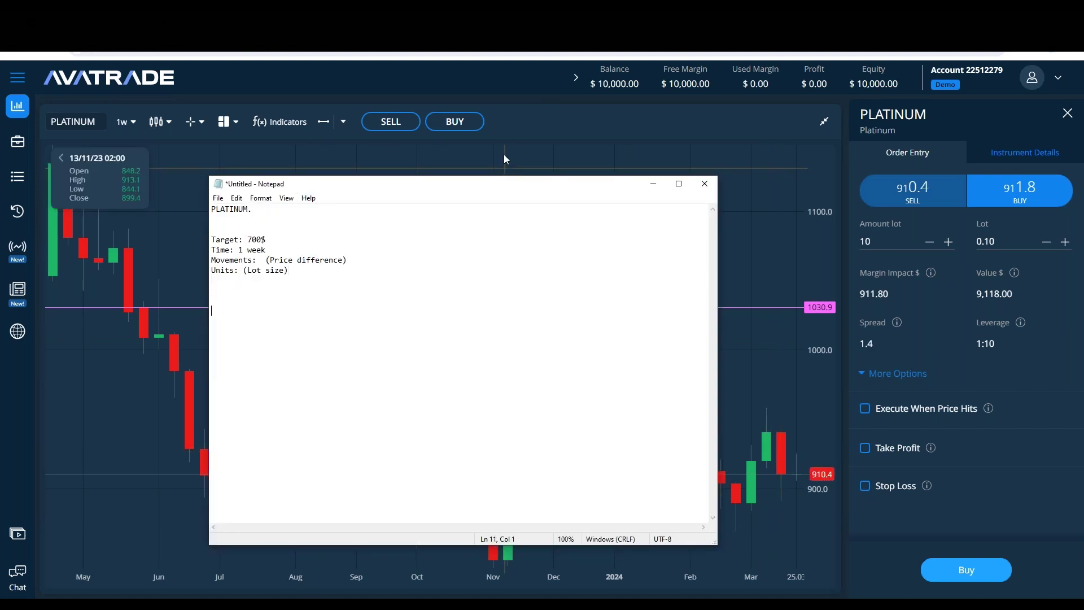
drag(525, 187, 549, 187)
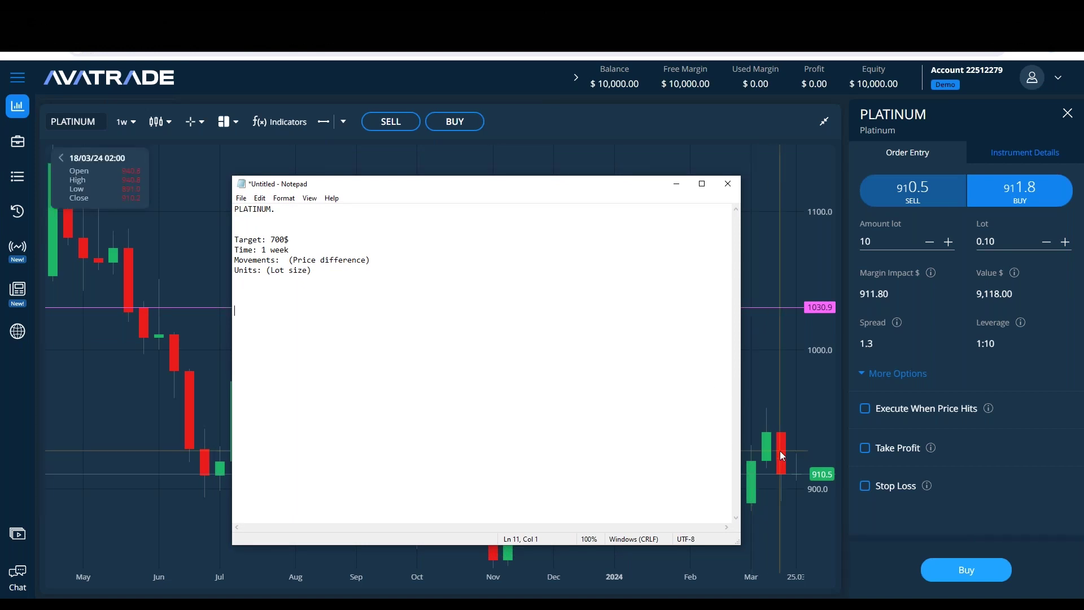
click(677, 183)
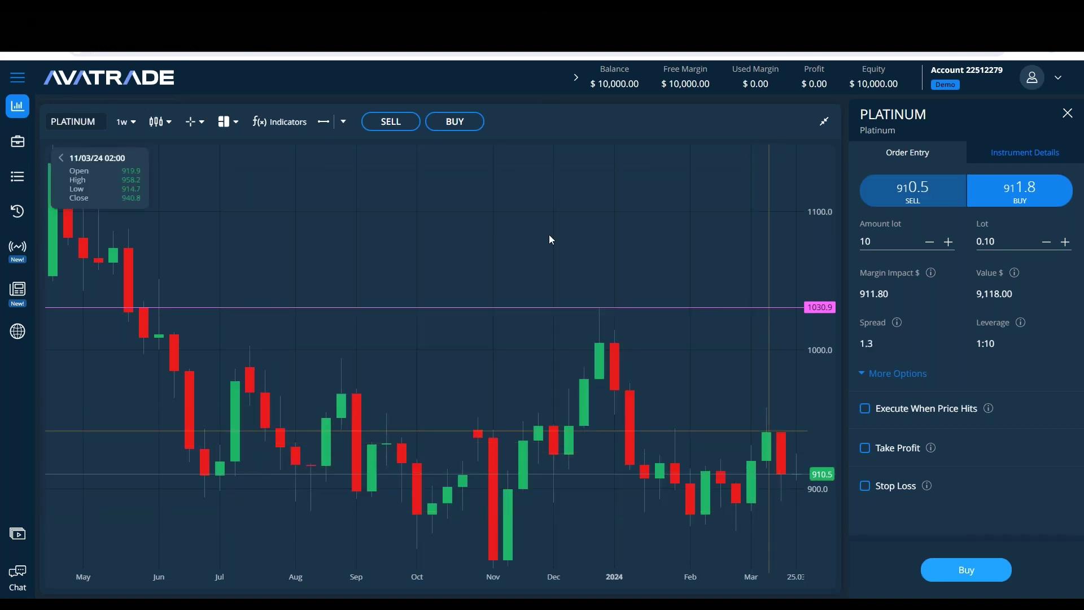
Step: Box the last two weekly candles with an unfilled yellow rectangle on the chart
click(344, 121)
click(362, 232)
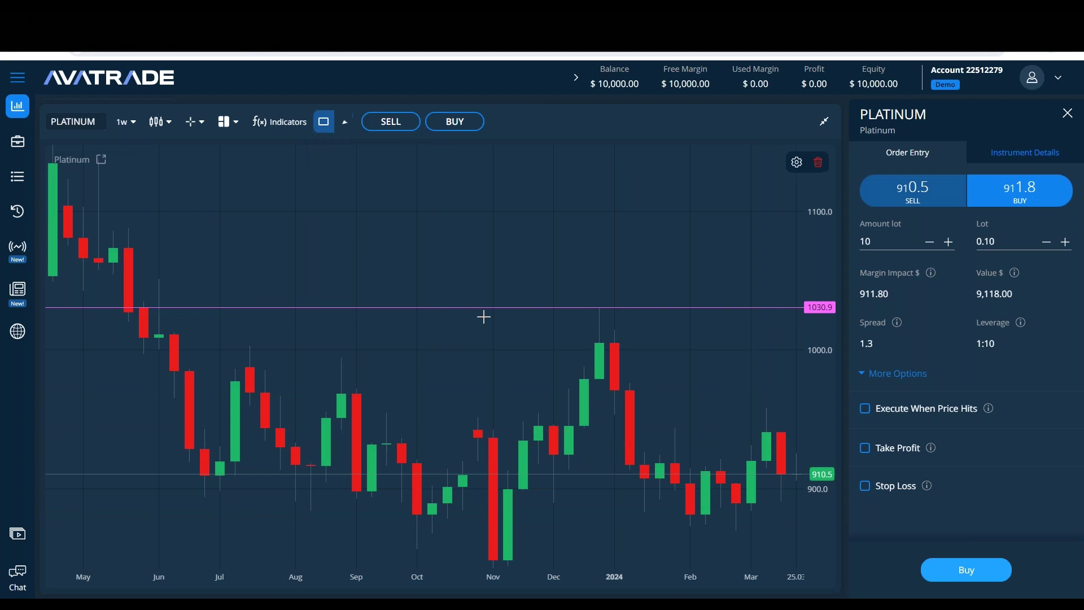
drag(766, 407, 797, 511)
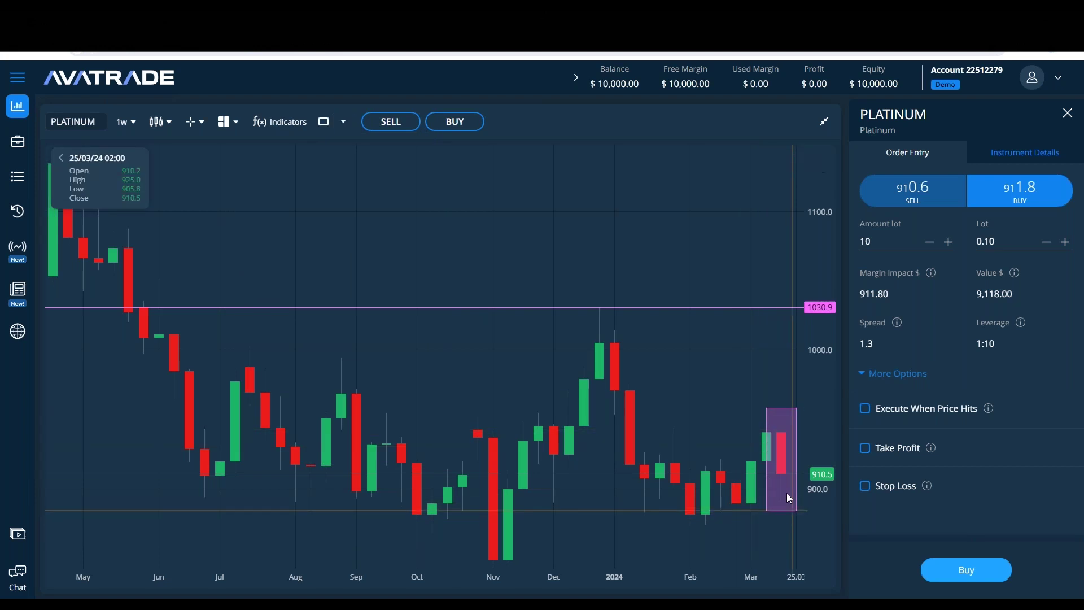
double_click(779, 440)
click(518, 375)
click(426, 376)
click(494, 481)
click(640, 448)
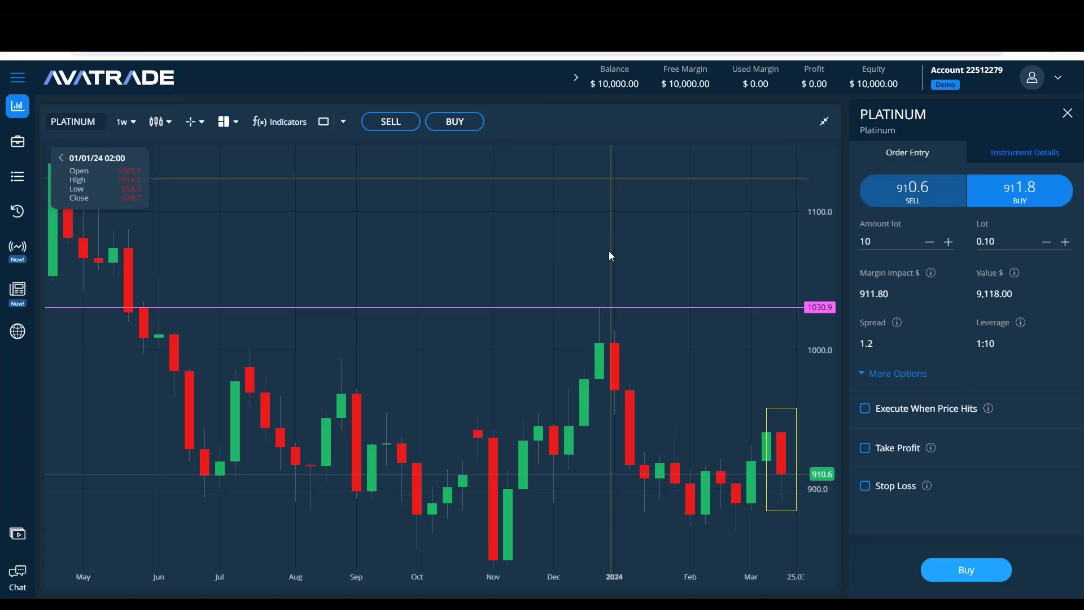
key(alt+Tab)
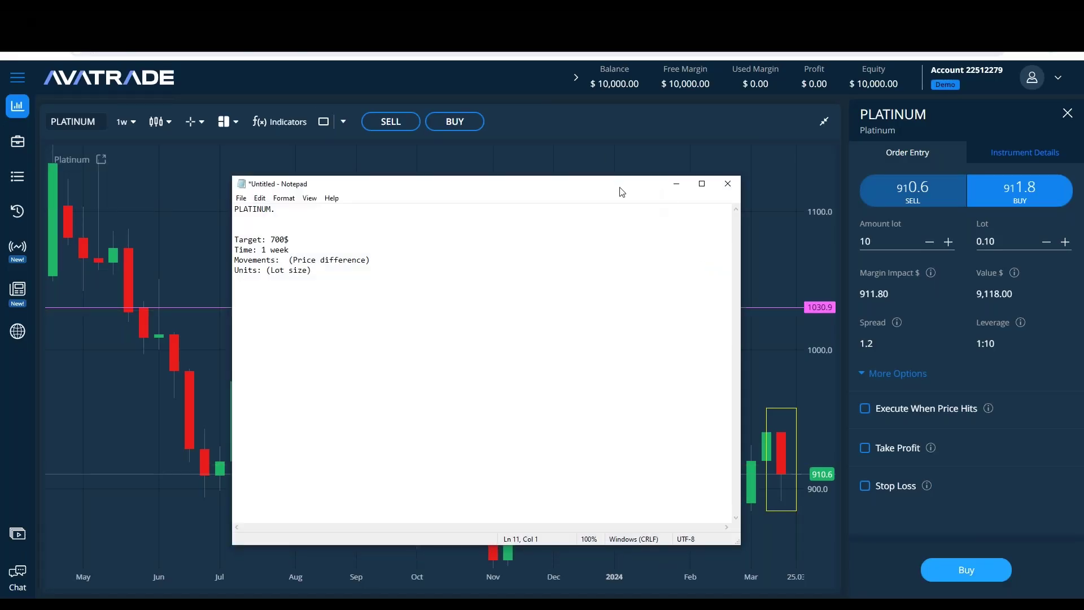
Step: Add OPEN, CLOSE, HIGH and LOW labels on separate lines in the notes
drag(621, 191, 580, 191)
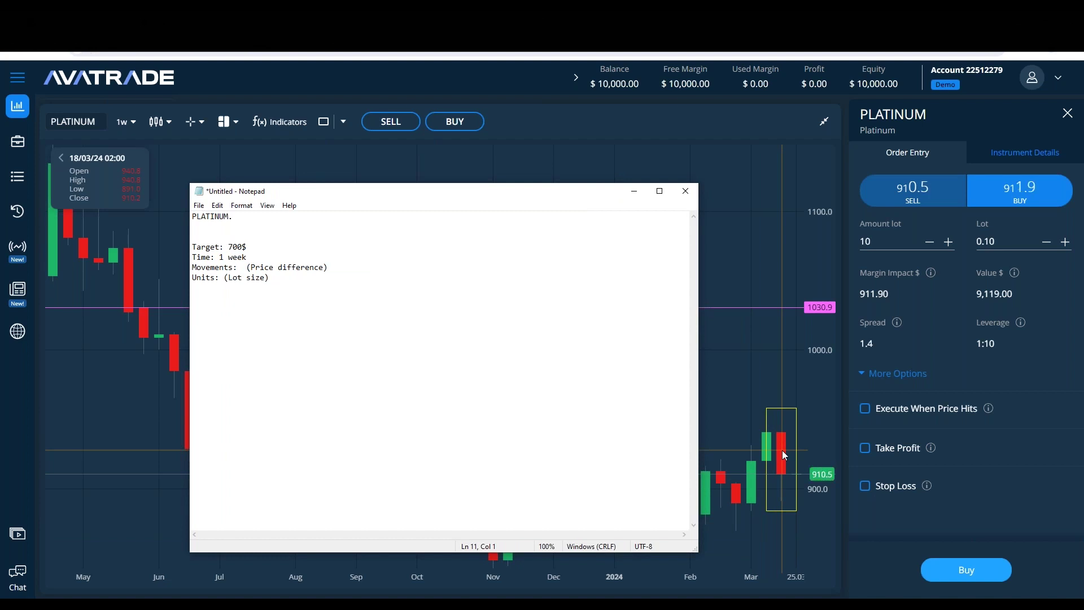
text(OPEN)
key(Return)
text(CLOSE)
key(Return)
text(HIGH)
key(Return)
text(CL)
key(BackSpace)
key(BackSpace)
text(LOW)
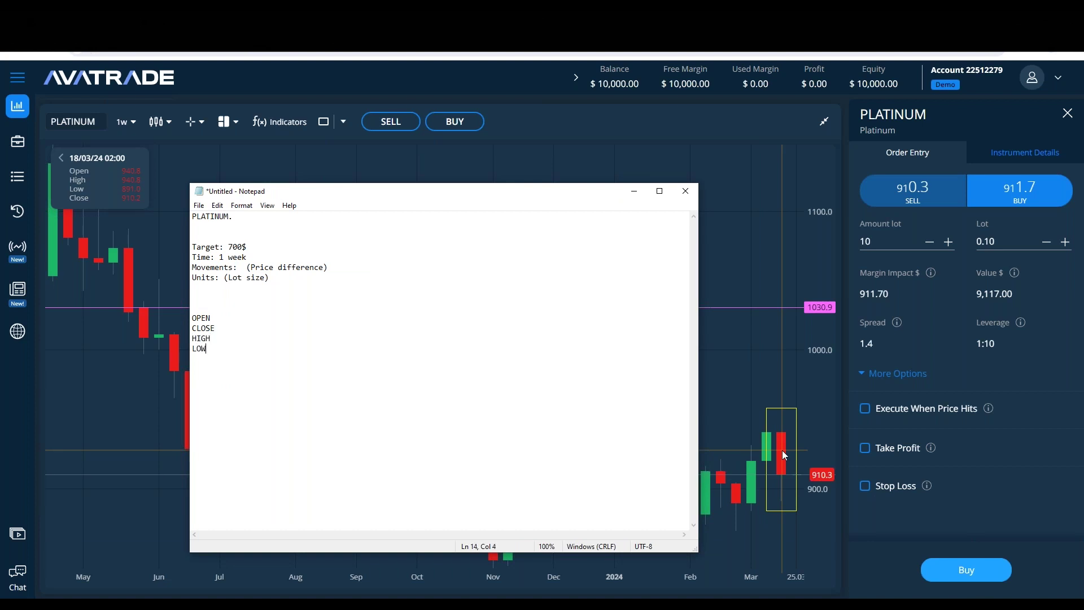
text(:)
Step: Fill in 940.8, 910.2, 940.8 and 891.0, with a blank line after CLOSE, and place Calculator beside the notes
key(Down)
key(Down)
key(Home)
key(Up)
key(End)
text(:)
key(Down)
key(End)
text(:)
text(940.8)
text(910.2)
text(940.8)
text(891)
text(.)
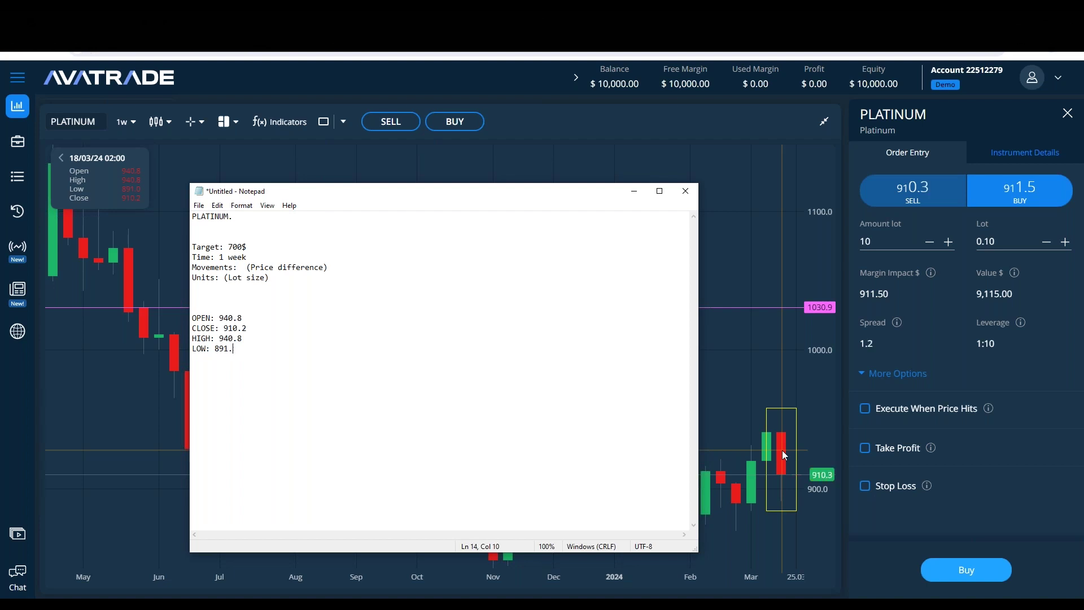
text(10)
key(Return)
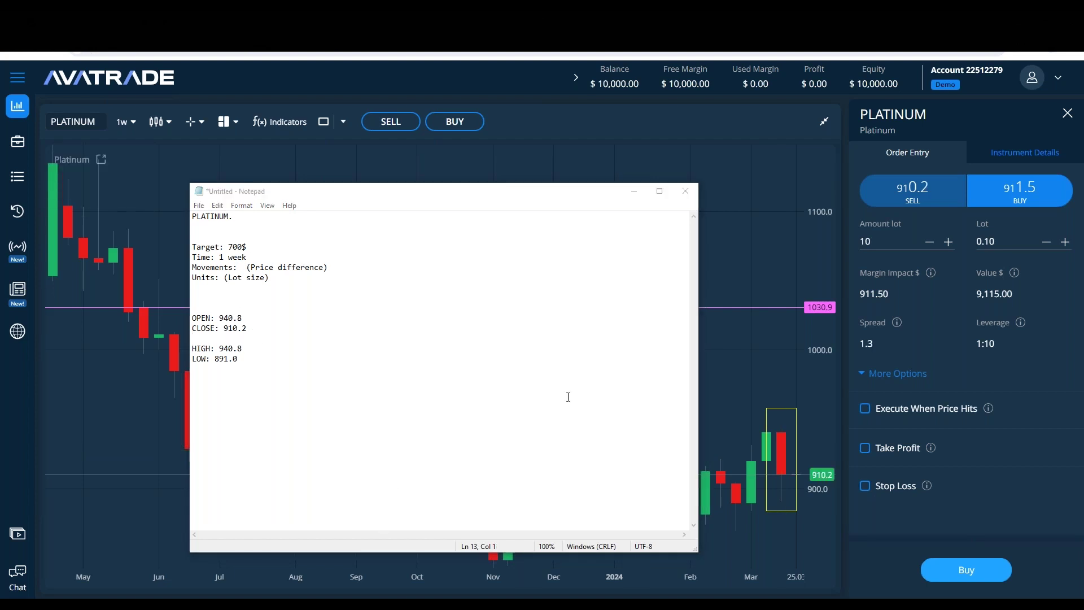
drag(623, 219, 758, 219)
drag(452, 191, 399, 174)
Step: Calculate 940.8 − 910.2 and write 30.6 beneath CLOSE in the notes
drag(758, 219, 716, 225)
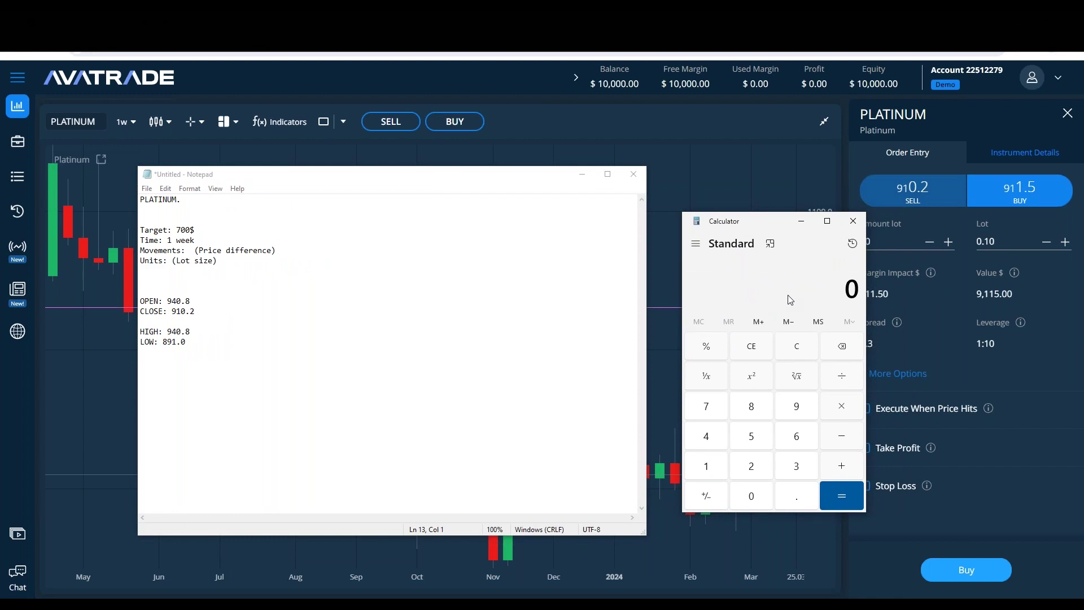
text(940.8)
key(minus)
text(910.2)
key(Return)
click(209, 323)
text(20)
key(BackSpace)
key(BackSpace)
text(30.6)
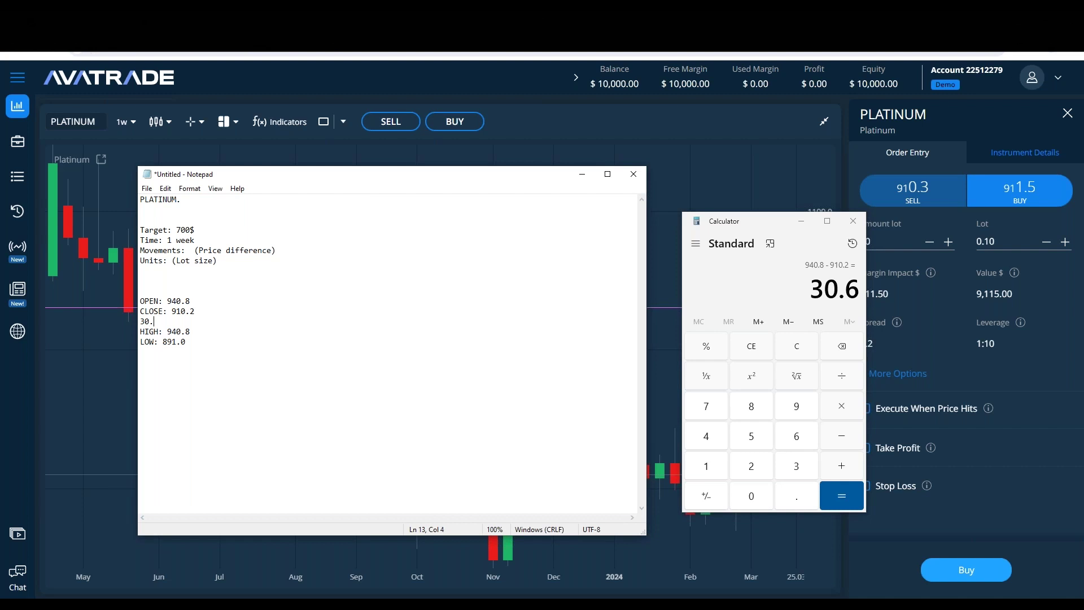
click(254, 342)
Step: Calculate 940.8 − 891, write 49.8 beneath LOW, and close Calculator
click(799, 368)
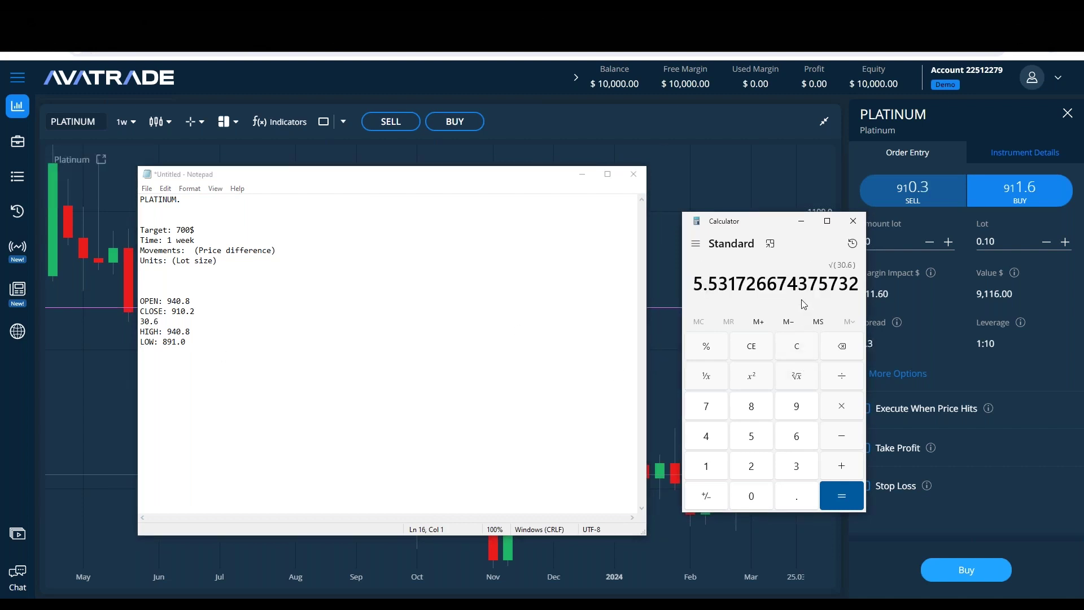
click(798, 346)
text(940.)
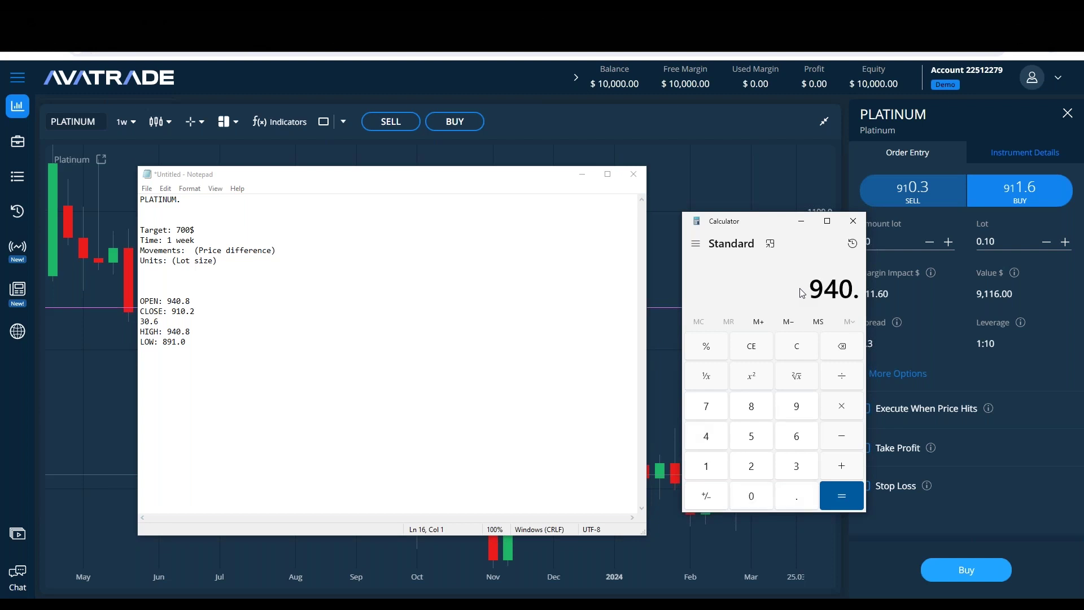
text(8 - 891)
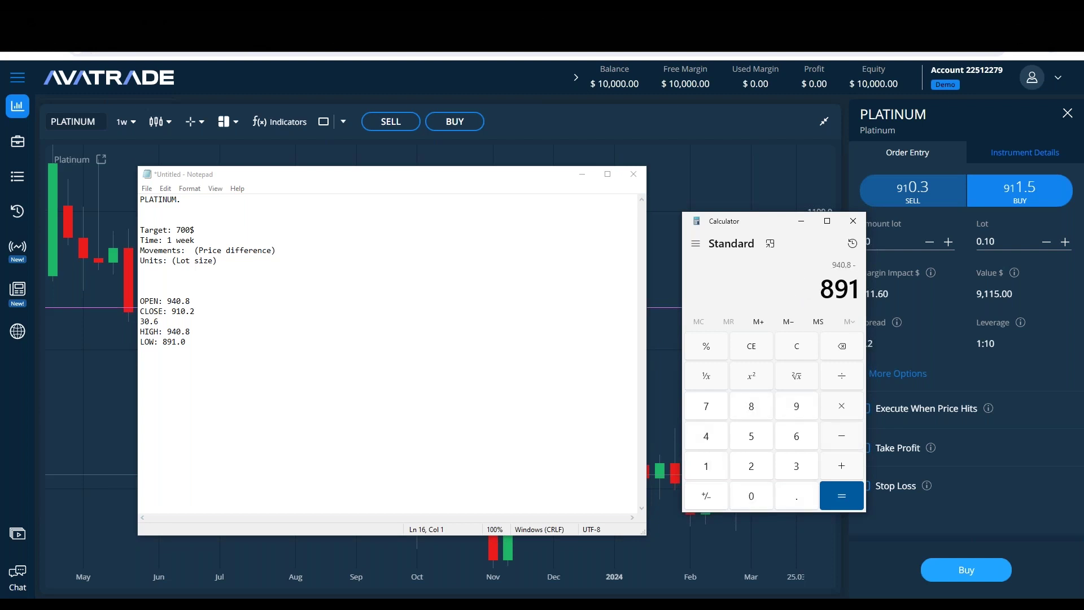
key(Return)
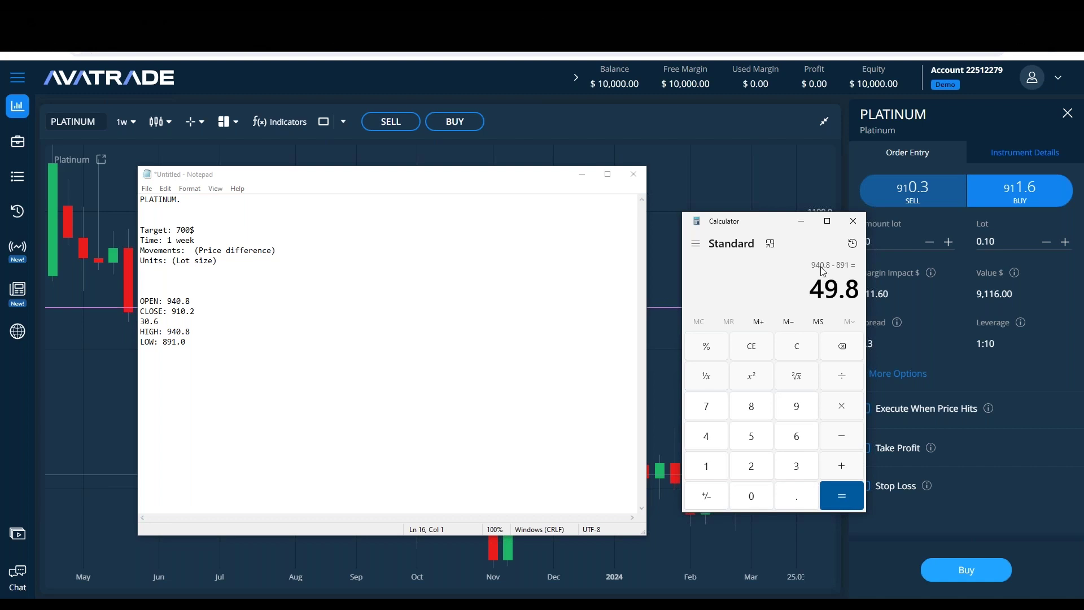
click(176, 351)
text(49.8)
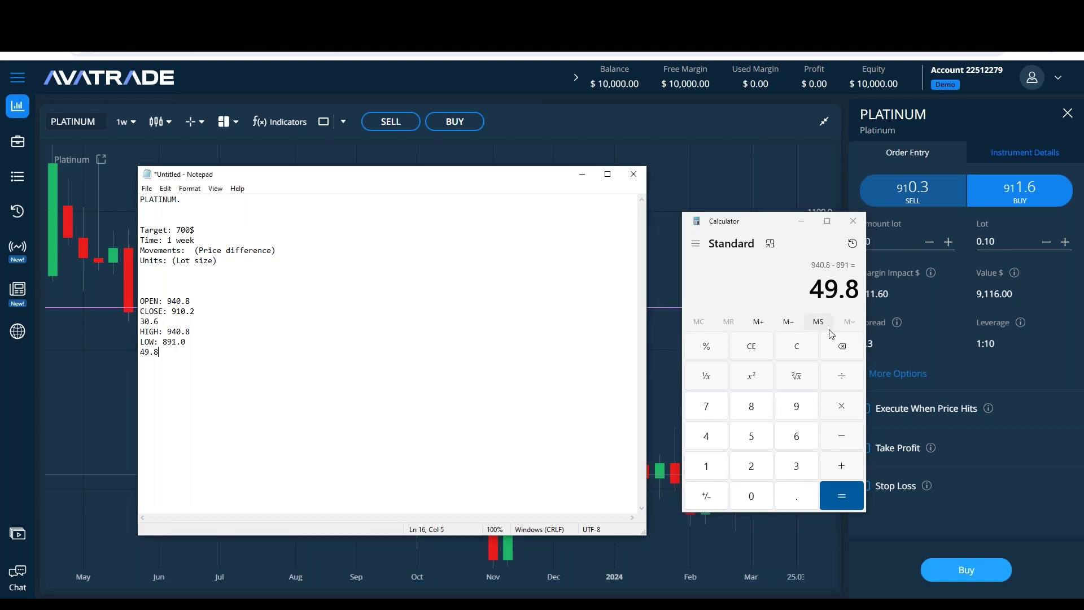
click(796, 345)
click(853, 221)
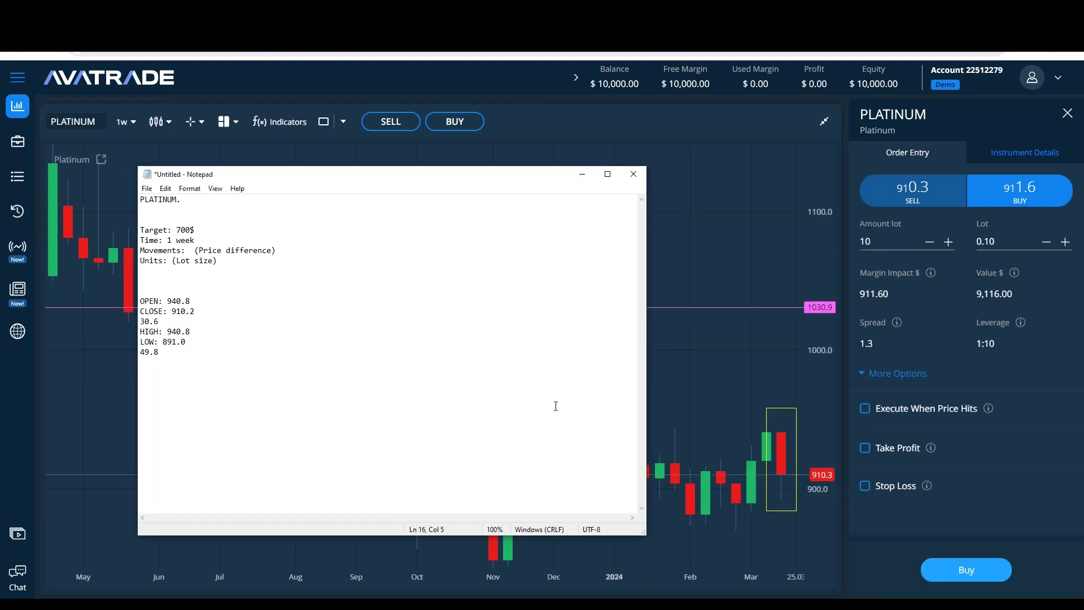
Step: Minimize the notes to show the full weekly chart, briefly selecting the yellow rectangle
click(582, 174)
click(766, 446)
click(819, 164)
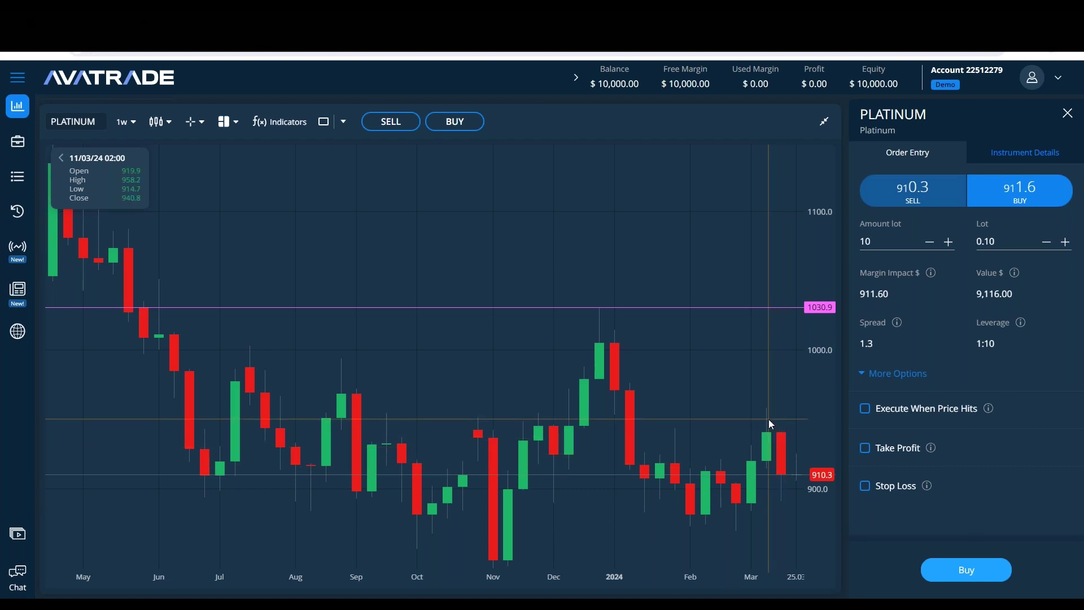
click(229, 590)
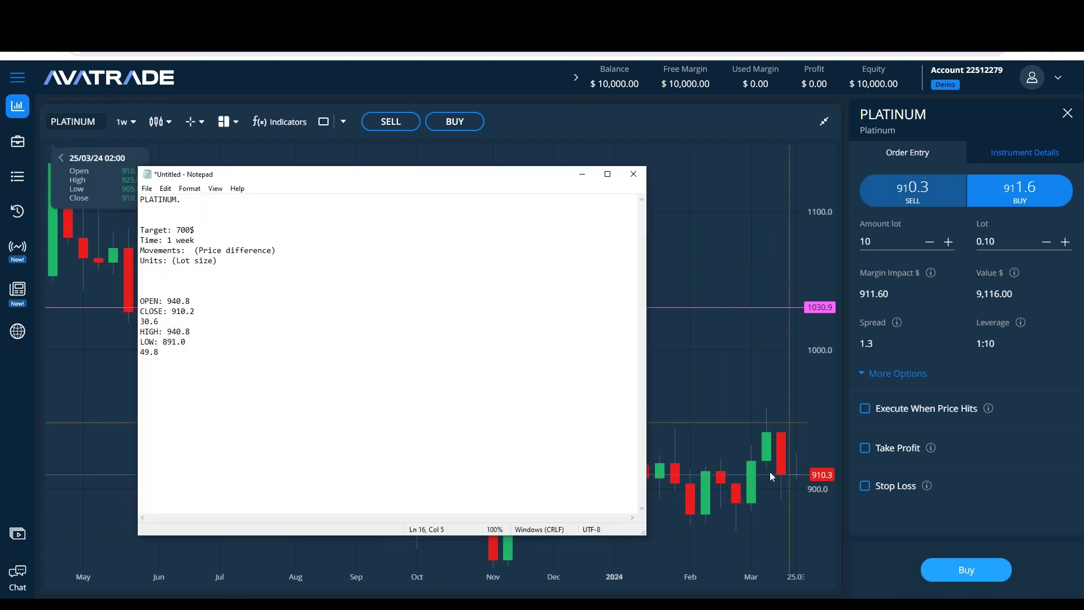
click(580, 175)
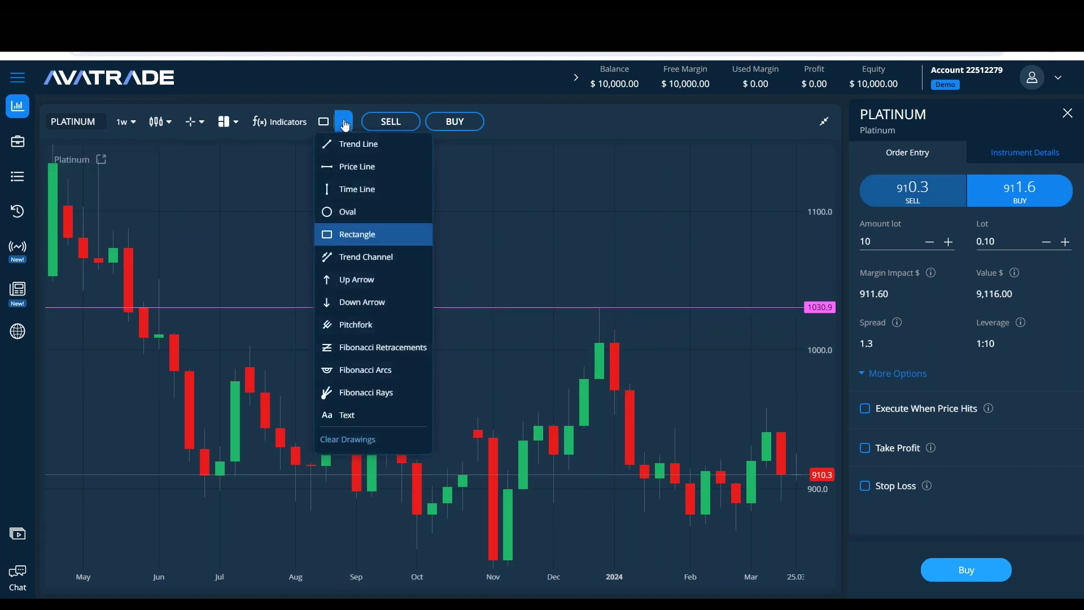
Step: Filter the indicator list by 'AVE' and add Average True Range to Added Indicators
click(279, 122)
click(336, 207)
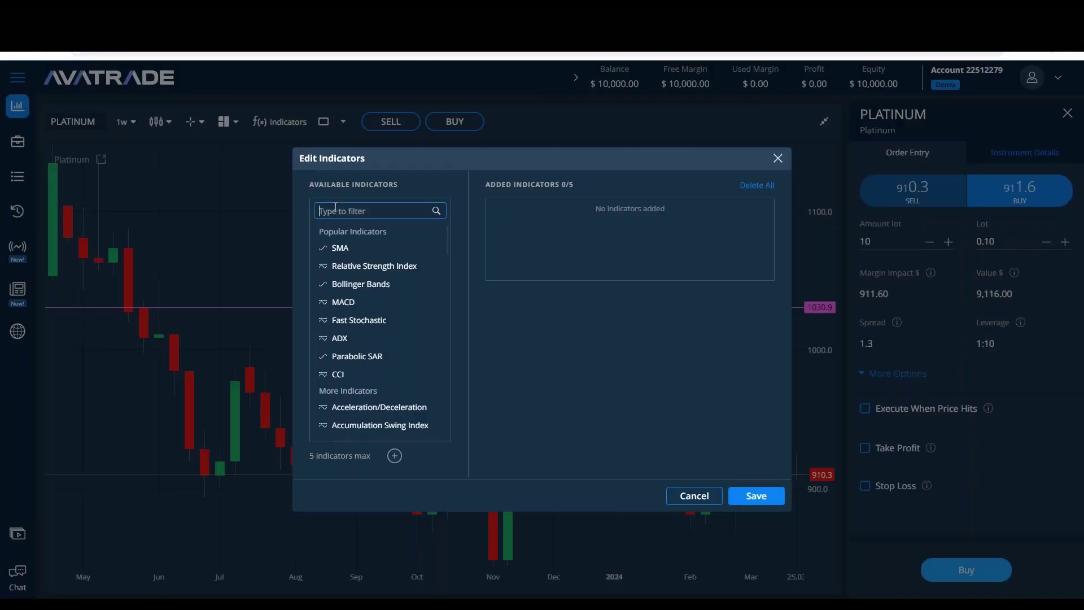
text(AVE)
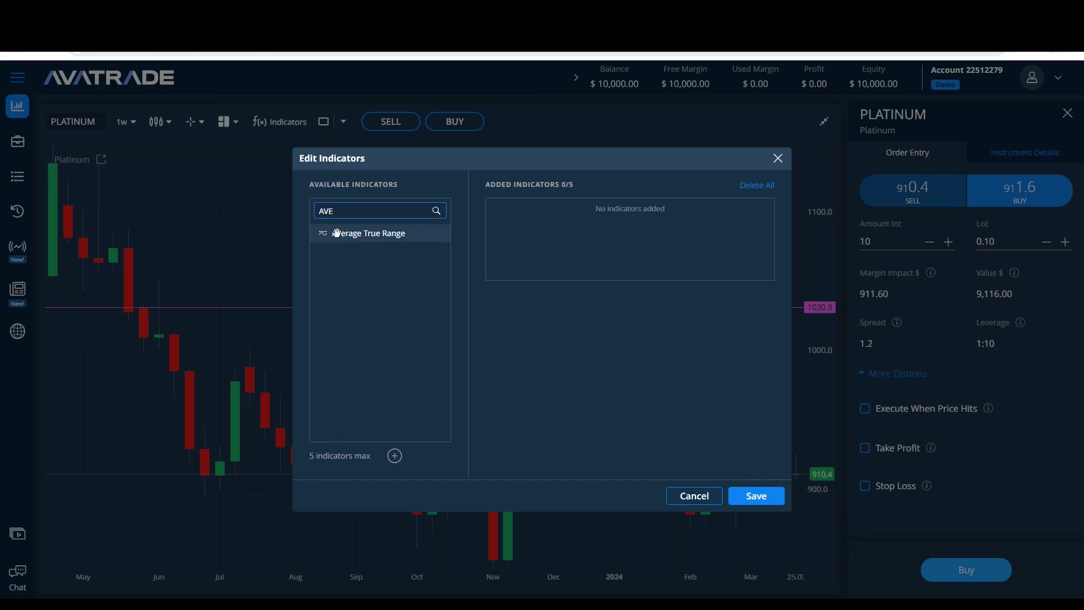
drag(333, 233, 569, 295)
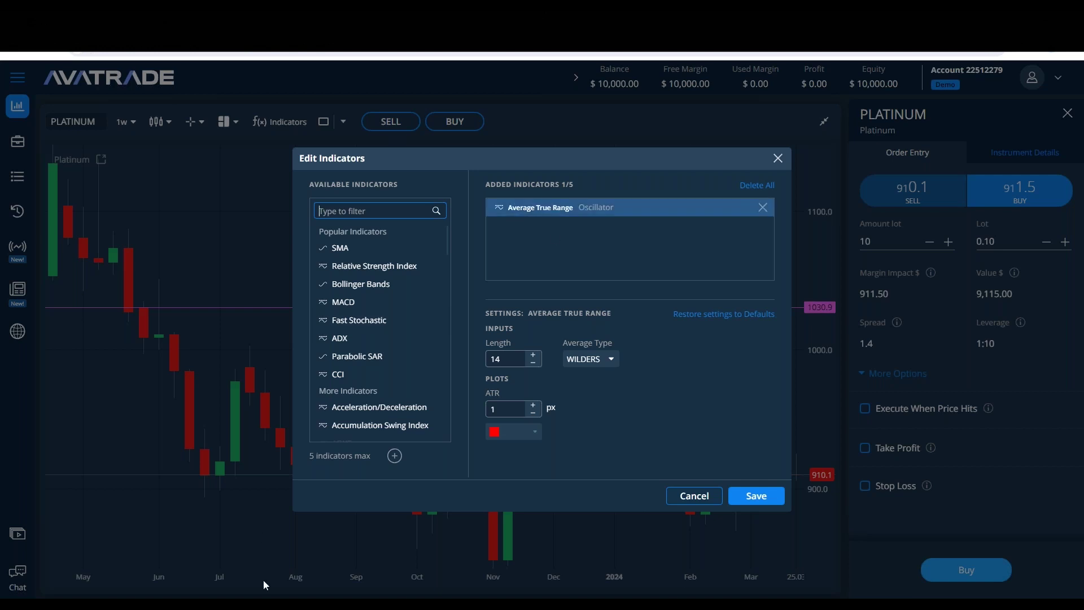
Step: Check the OPEN to 49.8 lines in the notes, then return to the indicator editor
key(alt+Tab)
drag(159, 353, 139, 293)
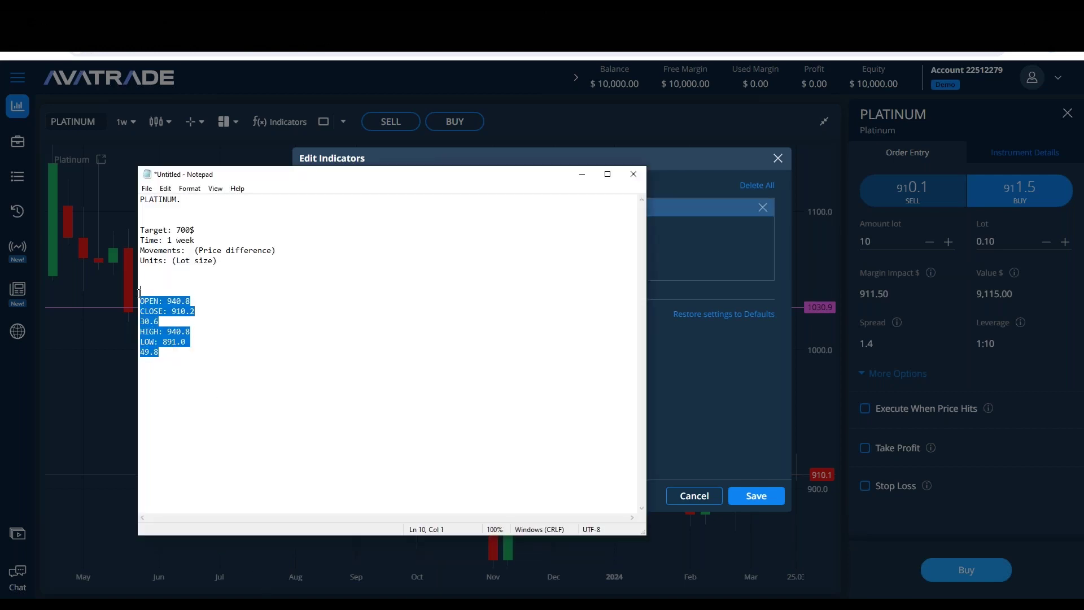
click(173, 312)
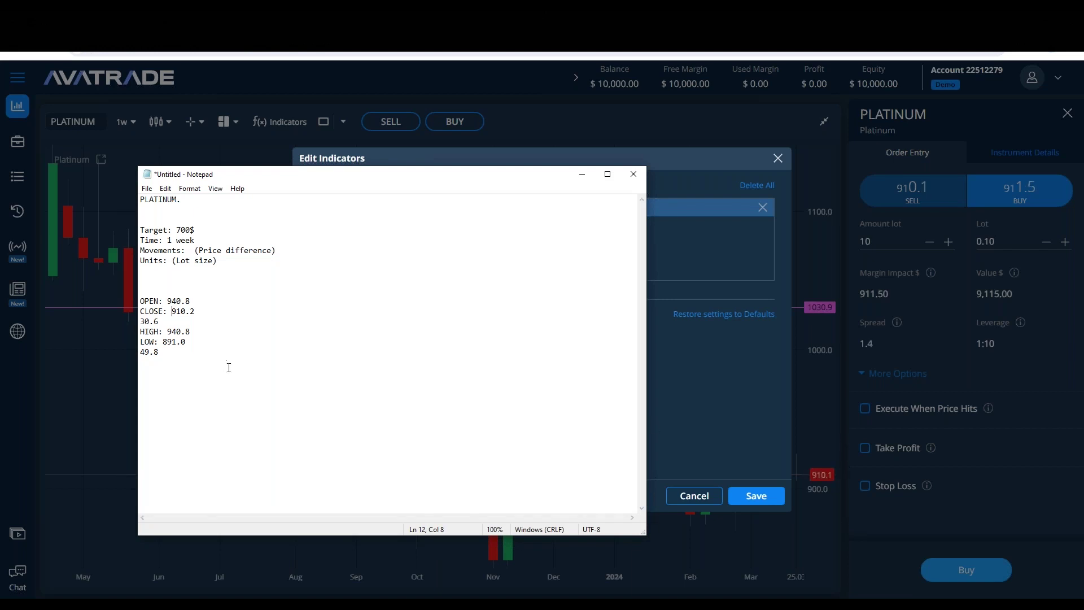
click(582, 176)
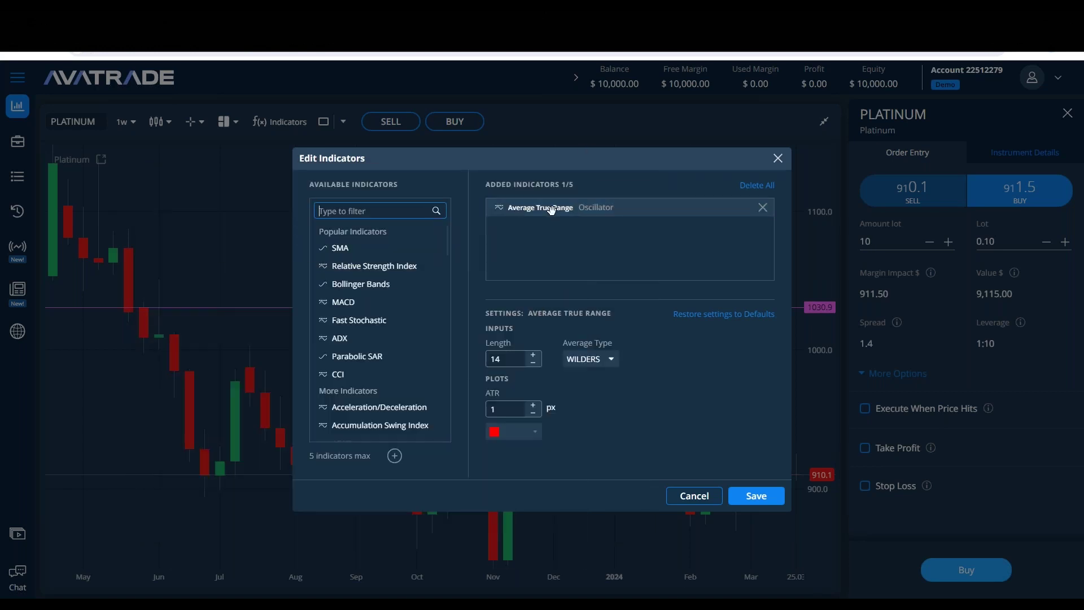
Step: Review Average True Range settings, keeping WILDERS averaging and length 14, and close without applying
click(514, 208)
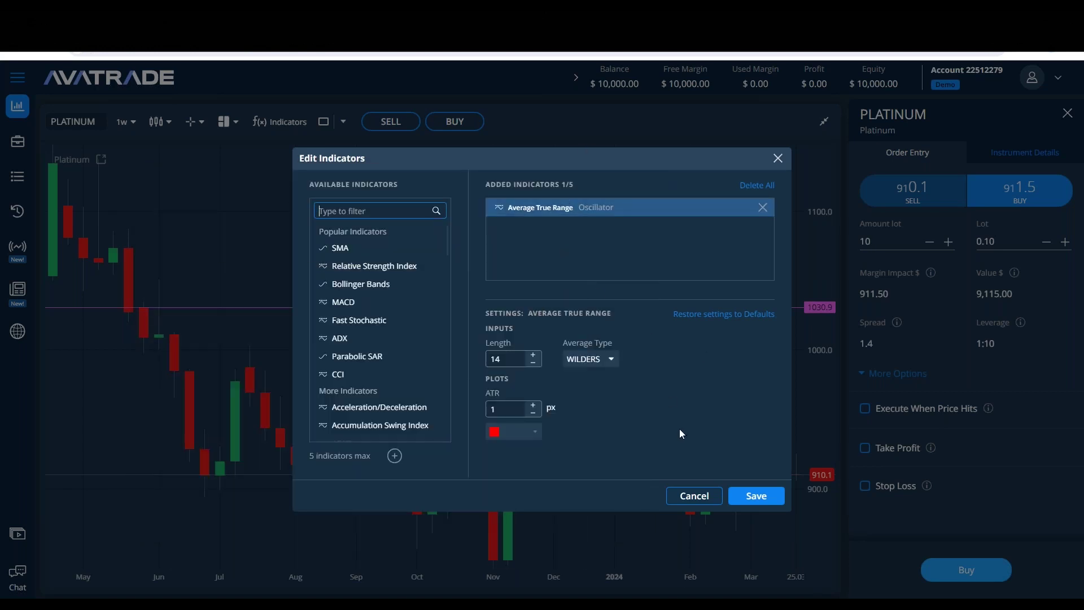
click(614, 360)
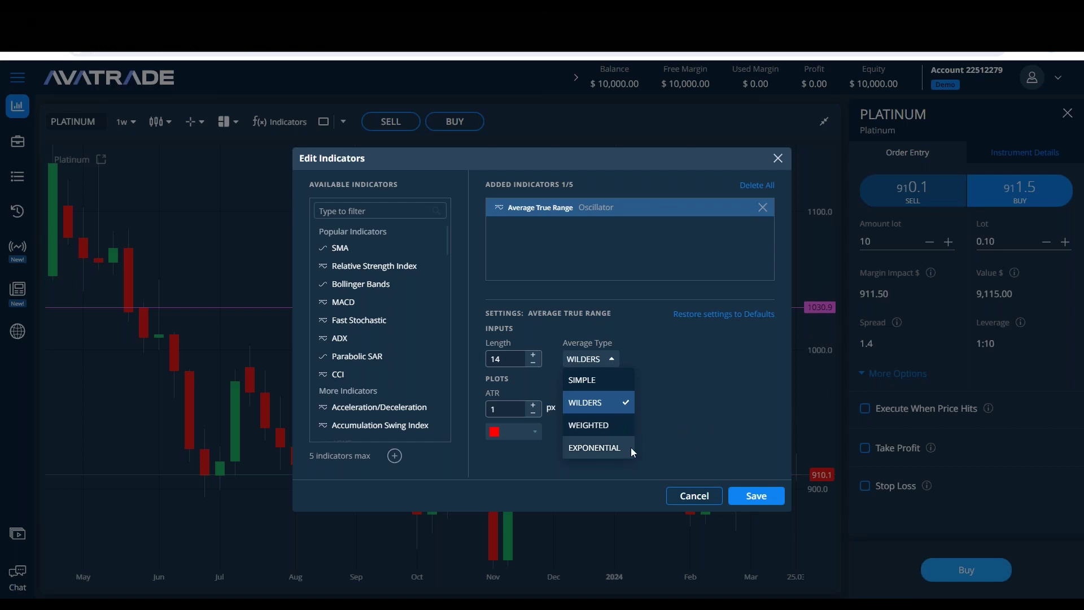
click(715, 390)
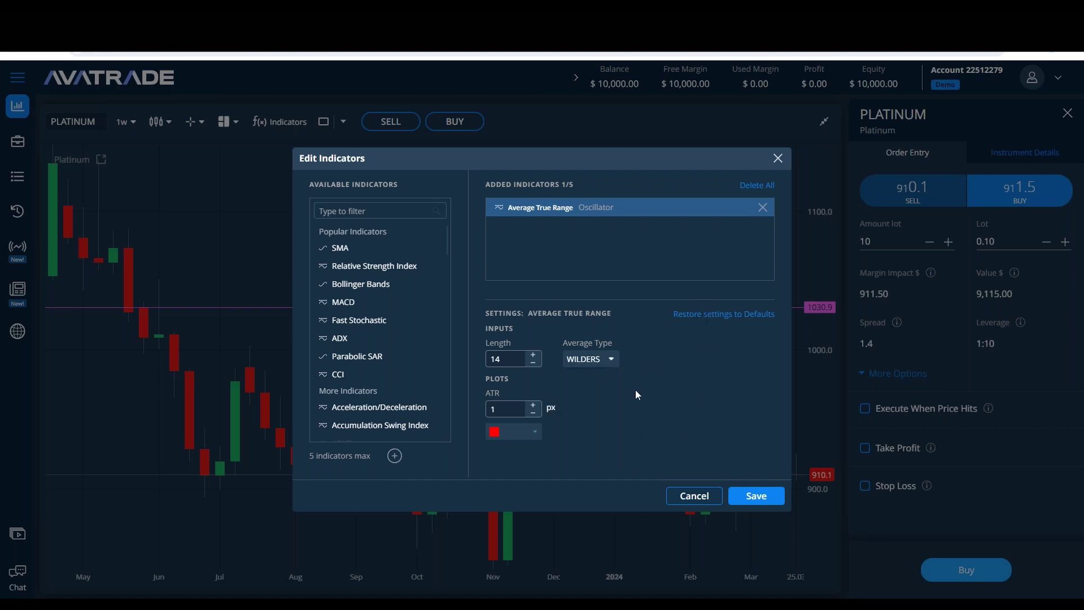
double_click(514, 359)
click(777, 158)
Step: Keep the Platinum chart on the weekly timeframe
click(126, 122)
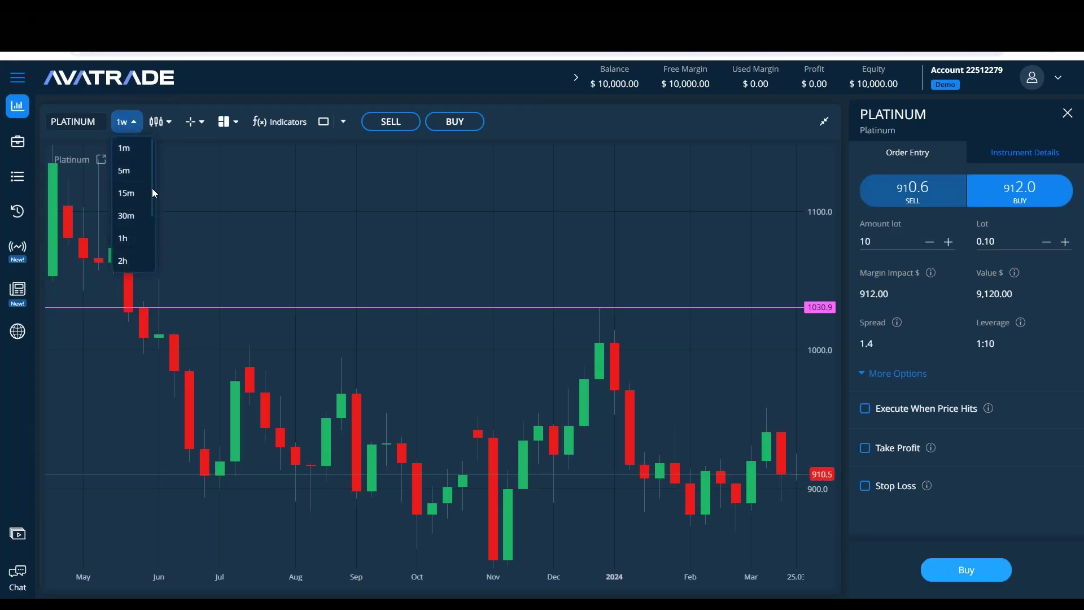
scroll(139, 221, down, 3)
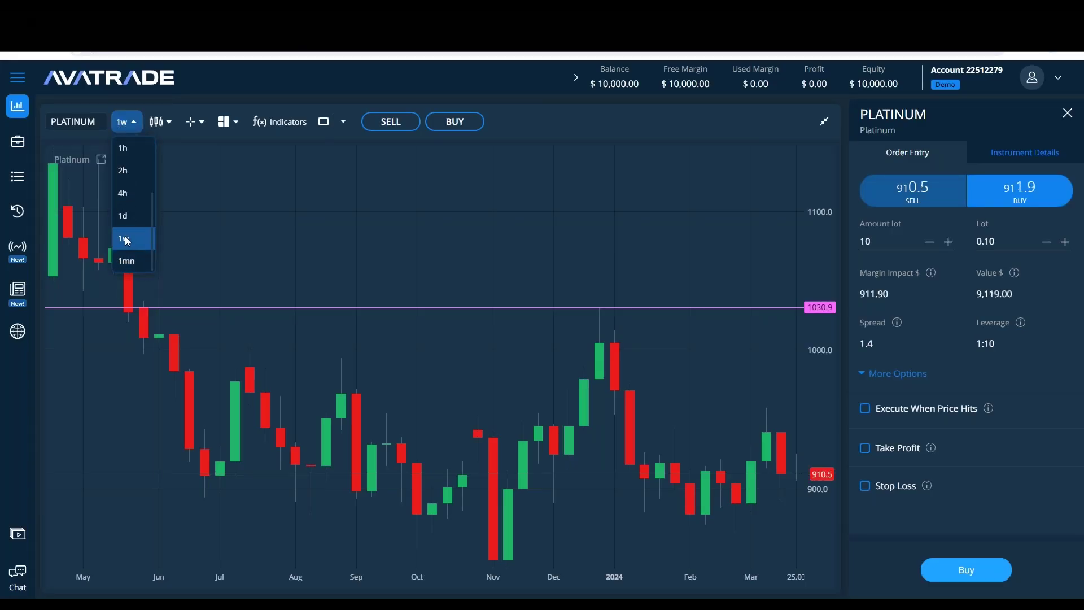
click(126, 239)
Step: Add Average True Range with length 7 and a yellow line, and save it to the chart
click(279, 121)
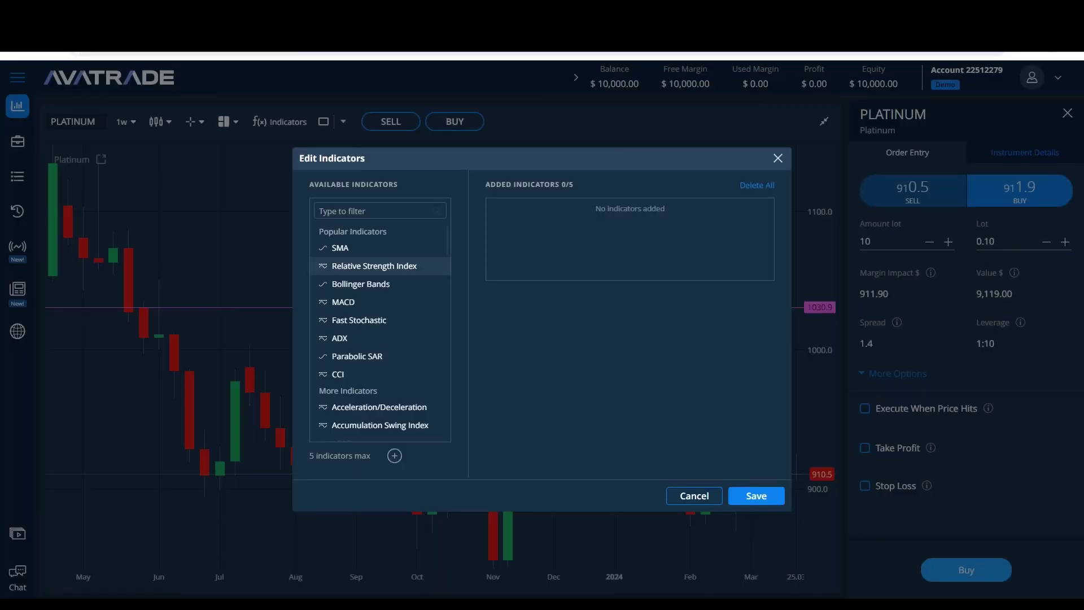
click(337, 207)
text(AV)
drag(350, 233, 658, 233)
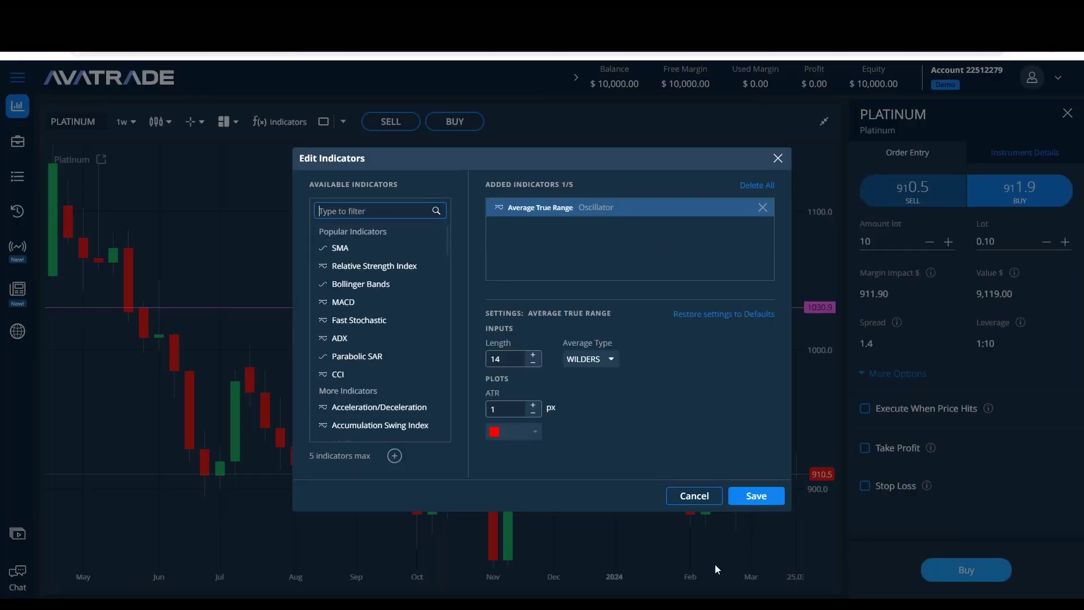
key(Tab)
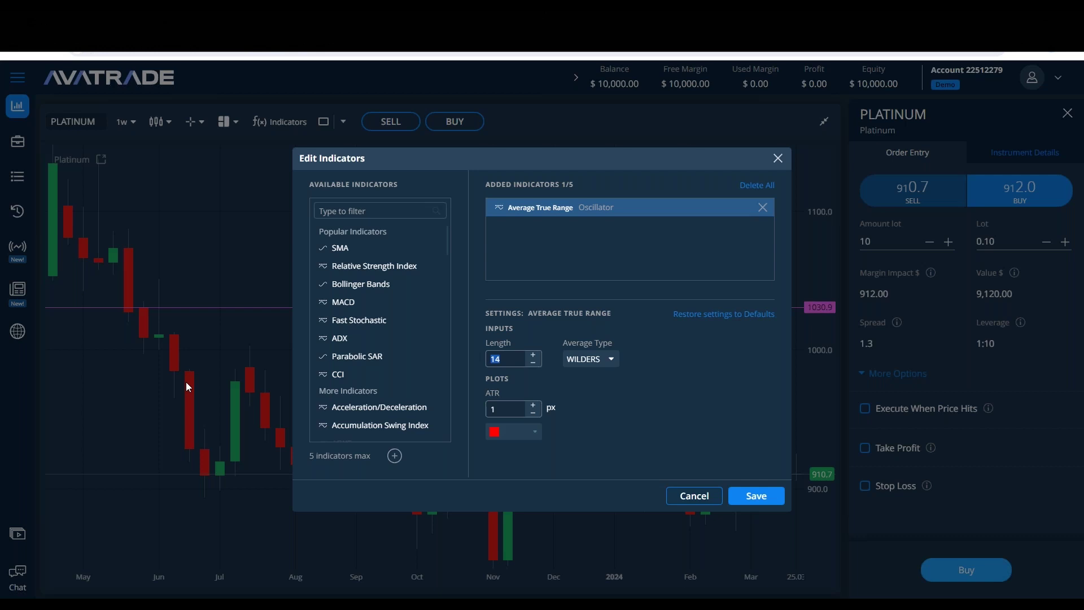
text(7)
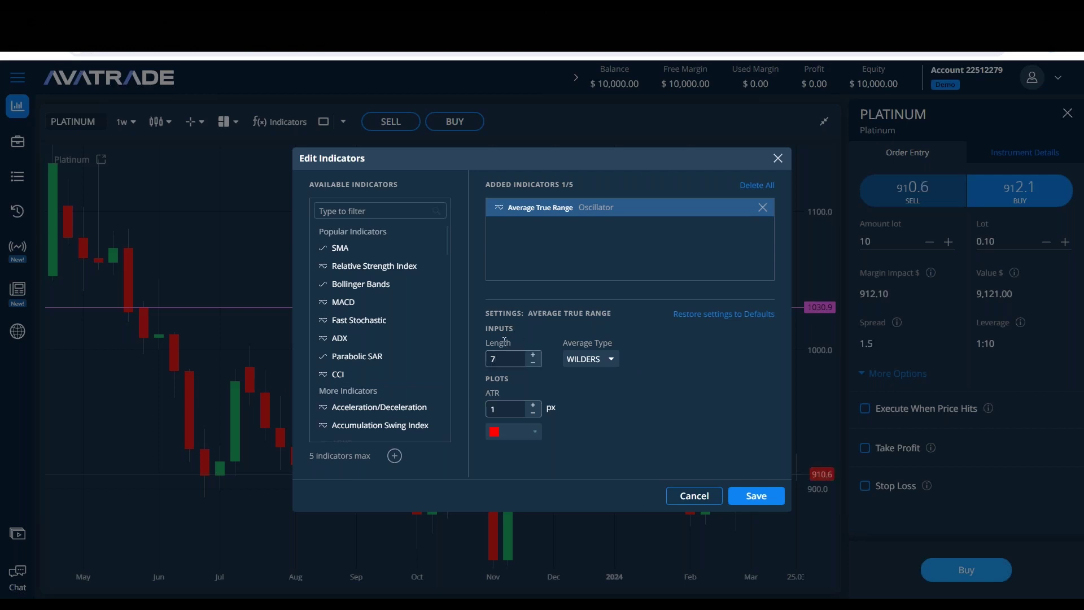
click(535, 431)
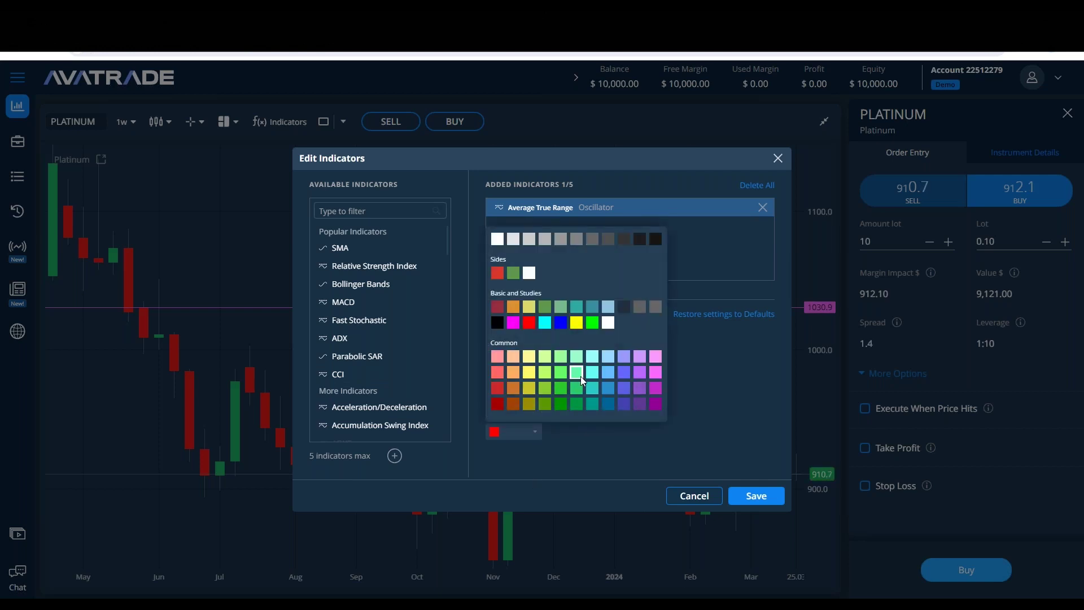
click(574, 327)
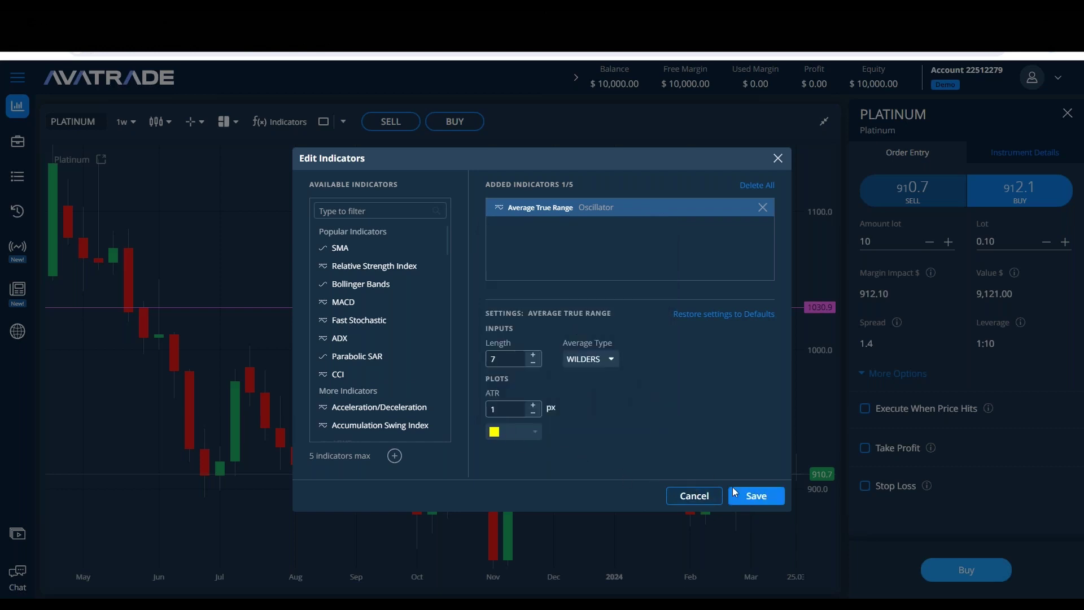
click(777, 502)
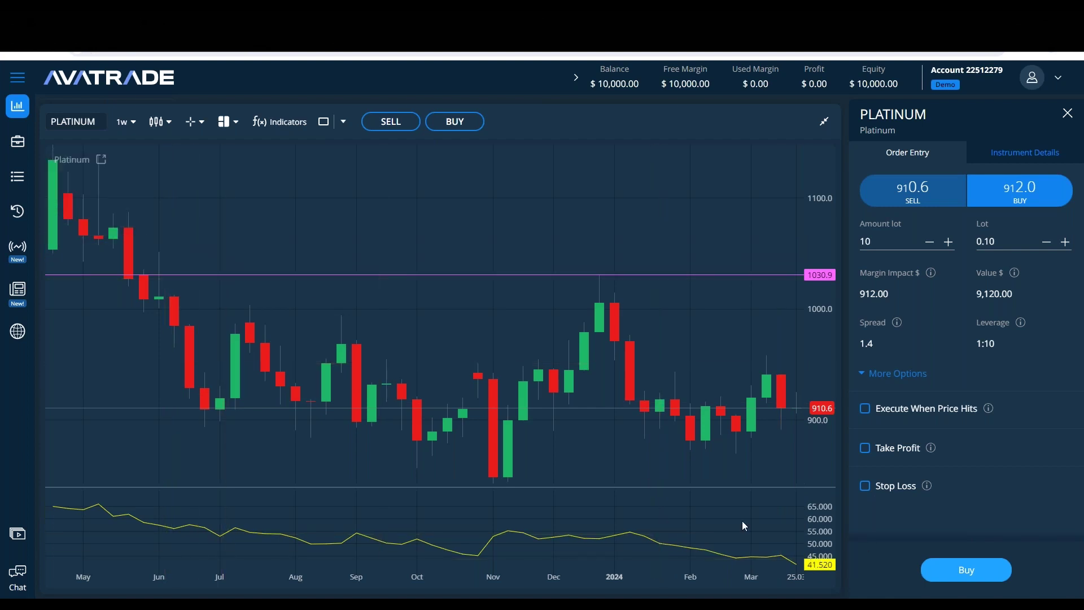
Step: Set the Platinum chart to 1w candles and select the notes' OPEN/CLOSE/HIGH/LOW block
click(139, 123)
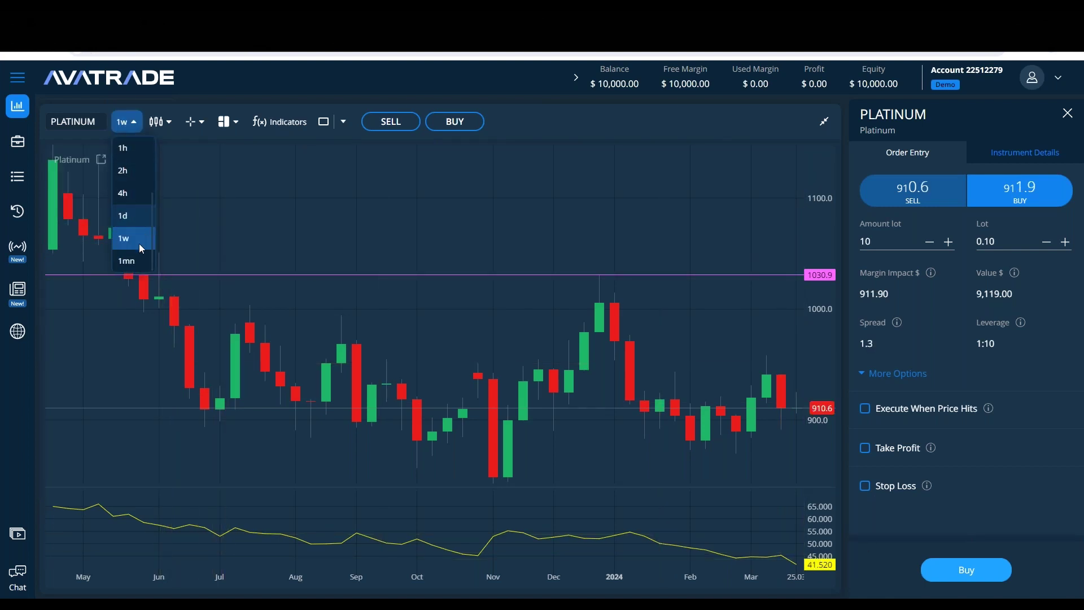
click(133, 216)
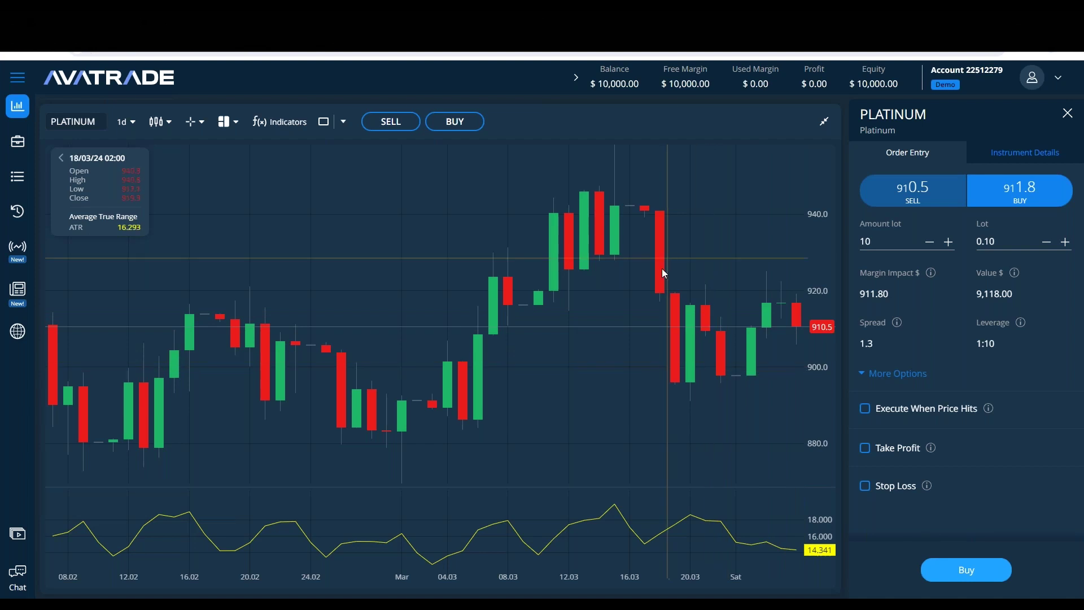
click(125, 122)
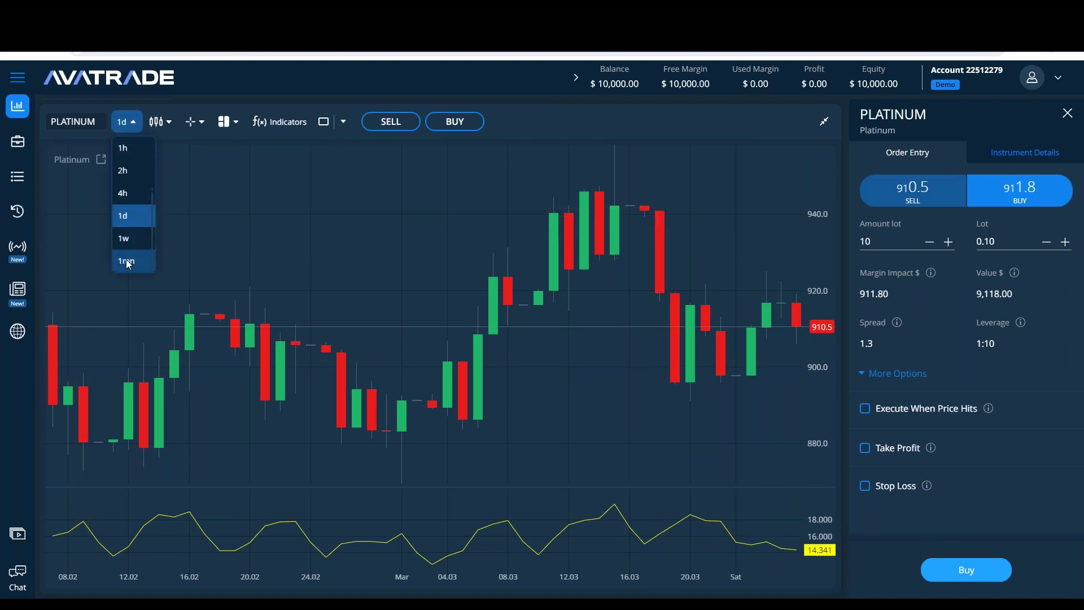
click(127, 260)
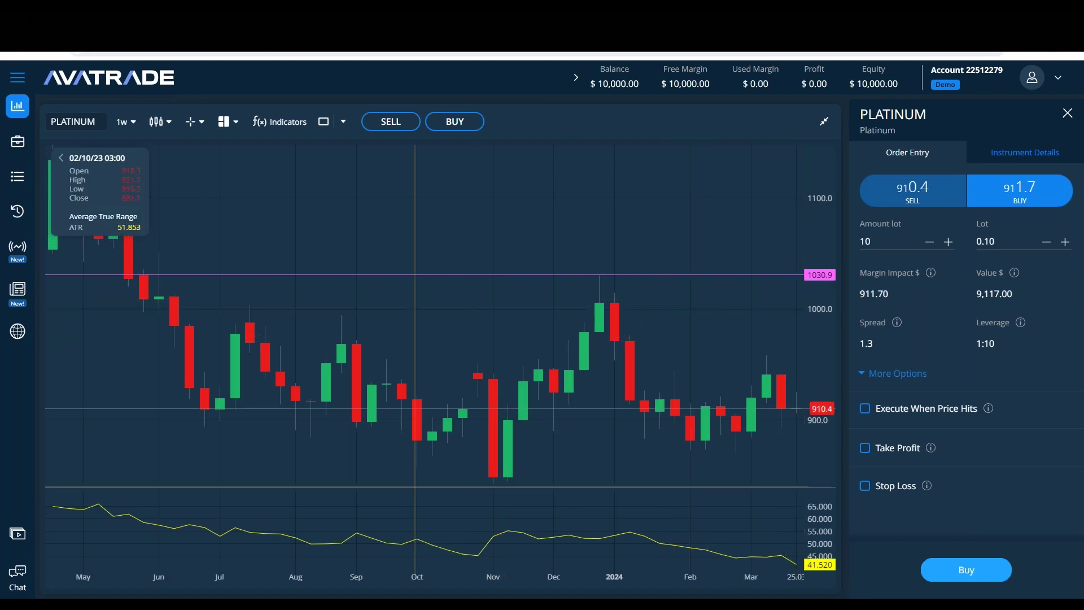
key(alt+Tab)
drag(383, 395, 71, 277)
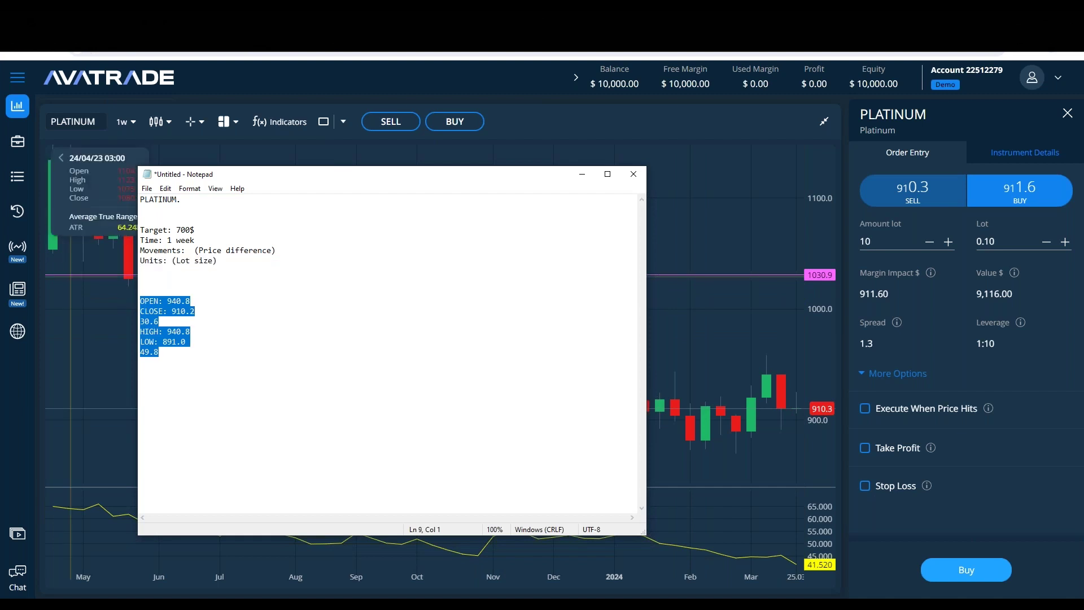
Step: Replace the OHLC block with 'Is 910 > 1030 is in our ATR range ?' and 'is it more or less than the range ?'
text(Is 910 > 1030)
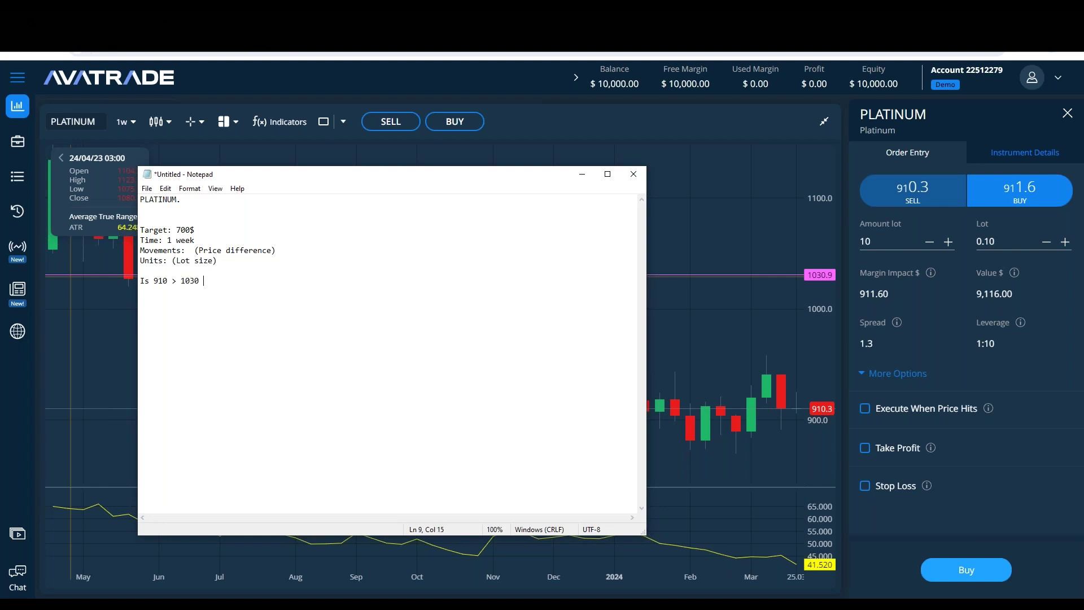
text( is in ou)
key(BackSpace)
text(r ATR range ?)
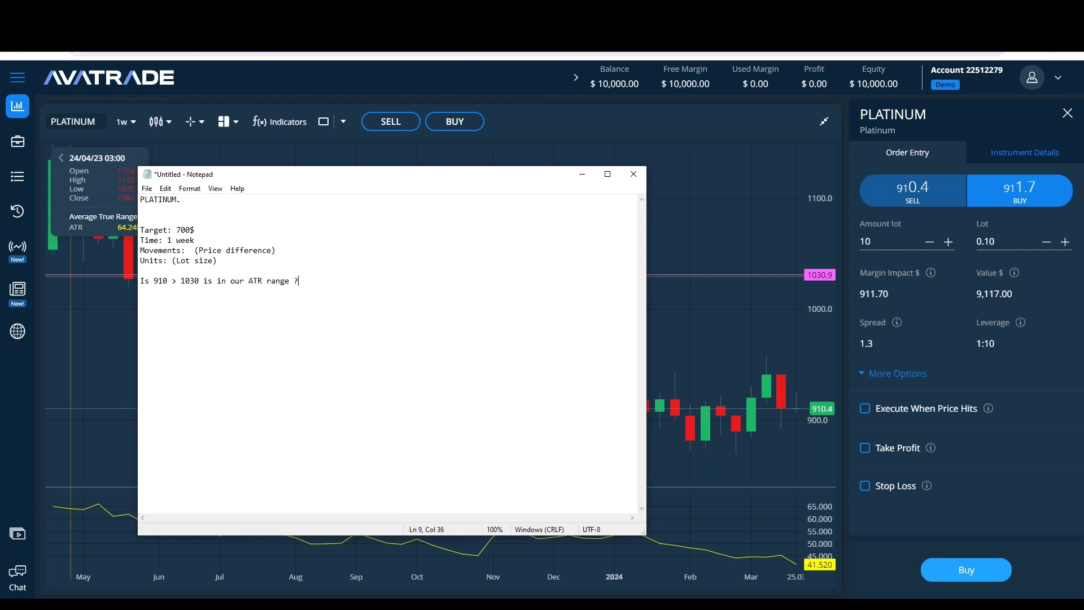
key(Return)
key(Return)
text(is it more or less than the range ?)
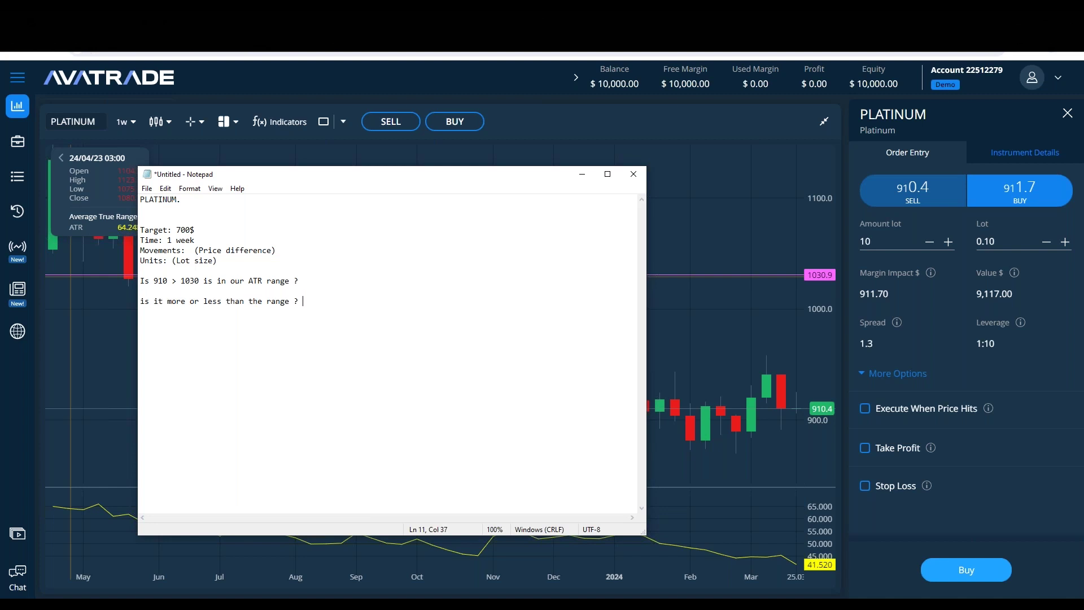
key(Return)
key(Return)
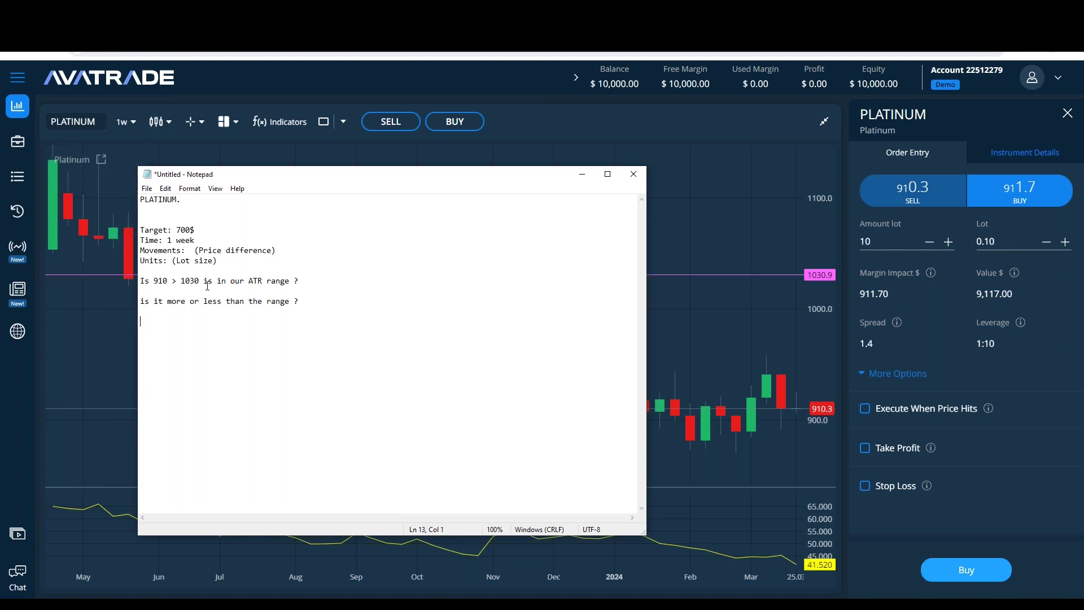
Step: Place the insertion point at the end of the ATR range question, ready to start Calculator
drag(324, 283, 139, 281)
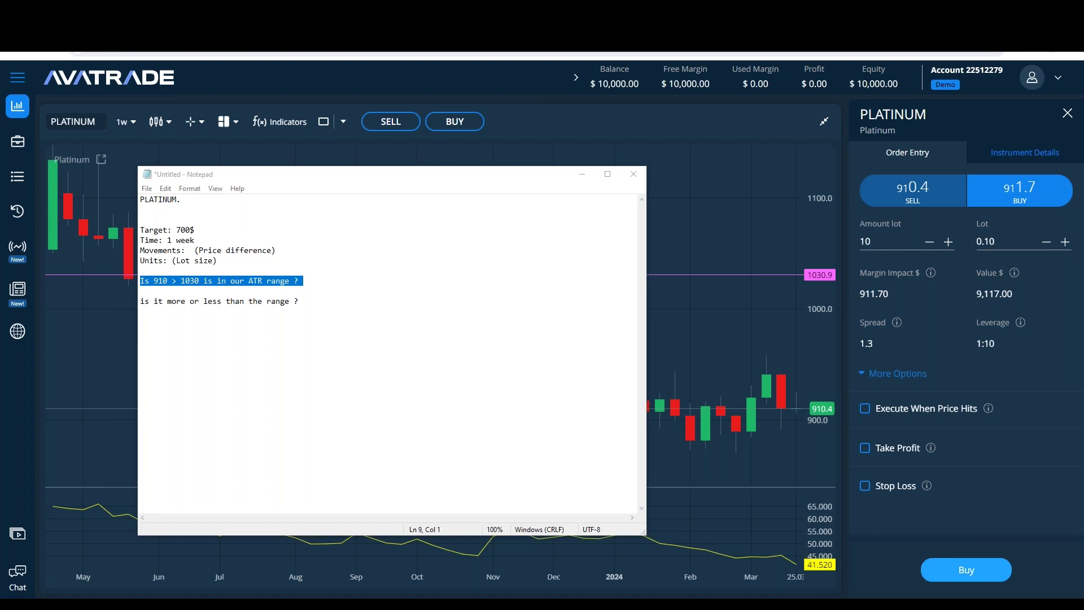
click(750, 327)
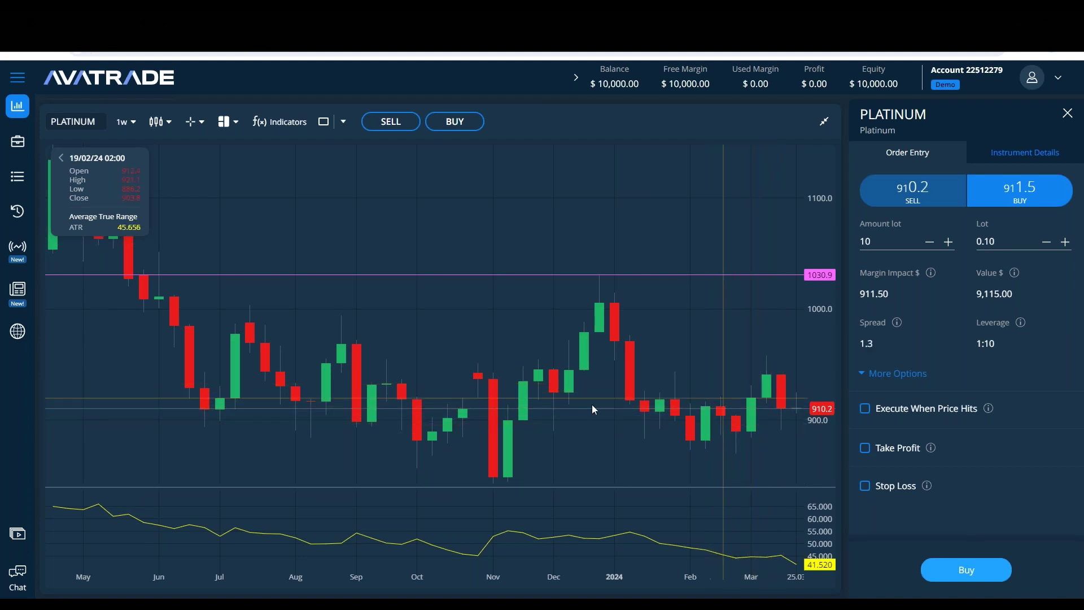
key(alt+Tab)
click(299, 308)
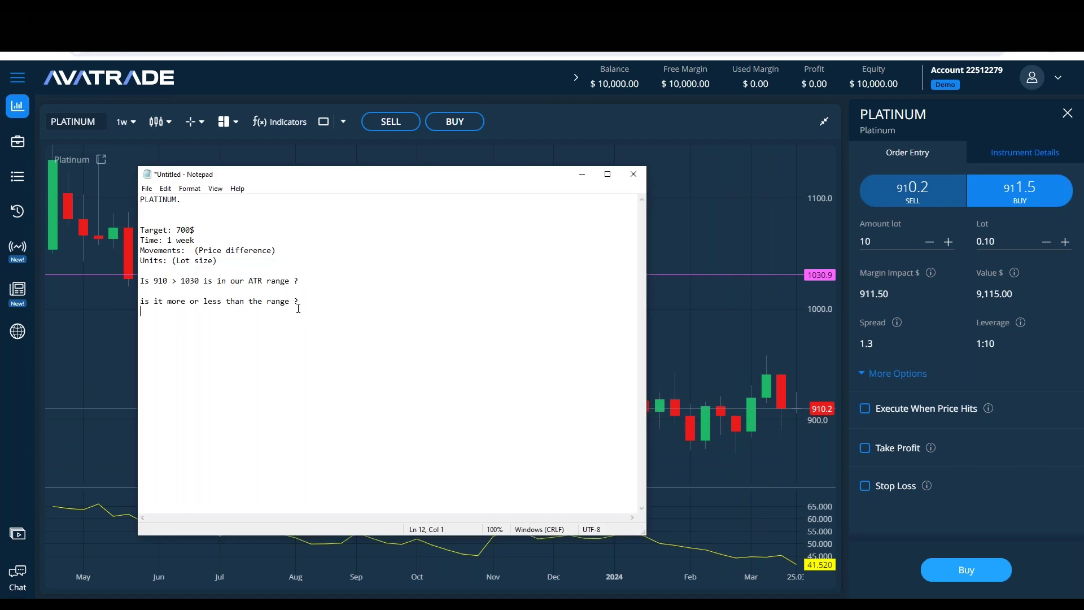
click(316, 285)
key(alt+Tab)
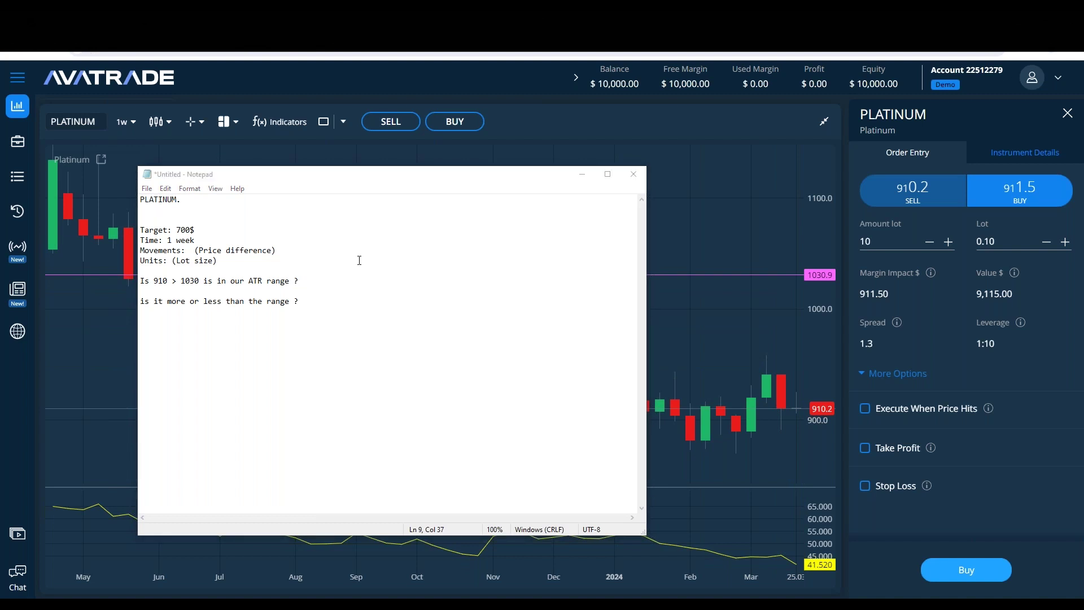
Step: Compute 1030 - 910 = 120, append (120$) to the ATR question, and close Calculator
text(1030 - 910)
key(Return)
click(302, 280)
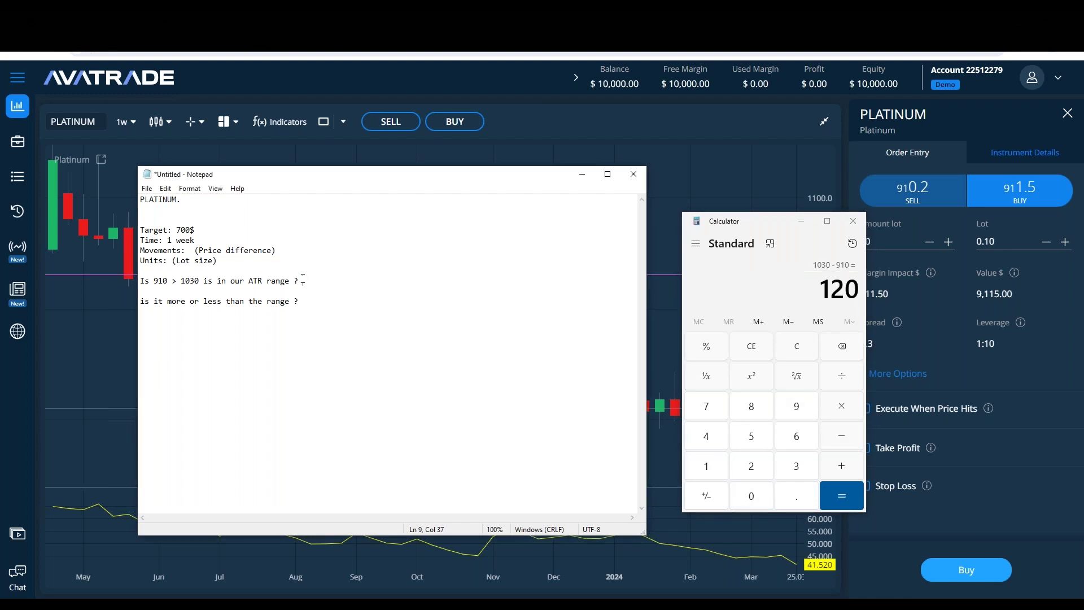
text((120$))
key(shift+Left)
key(shift+Left)
key(shift+Left)
key(shift+Left)
key(shift+Left)
key(shift+Left)
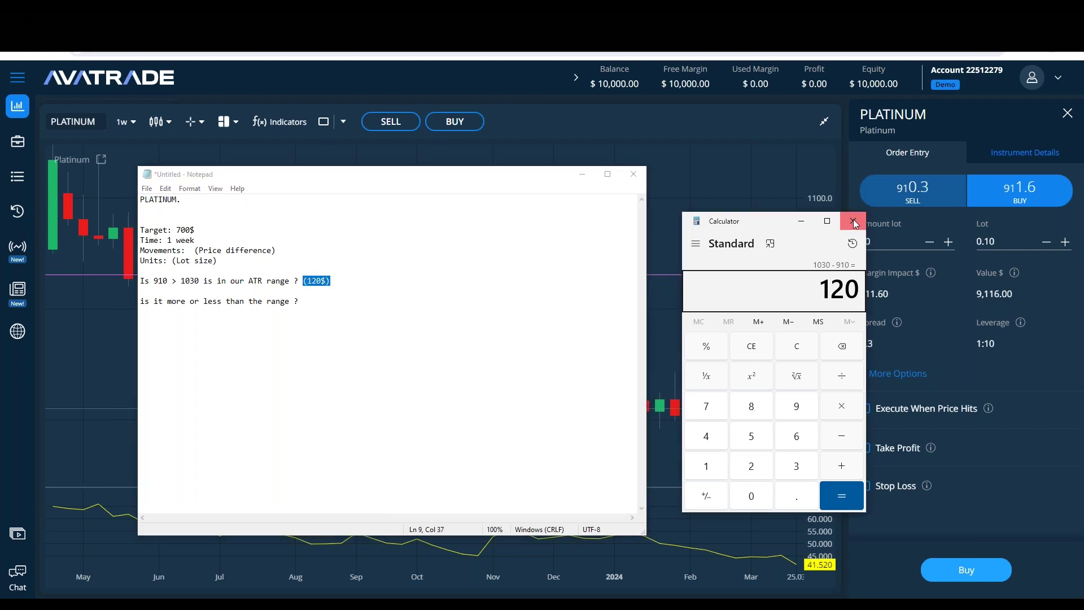
click(853, 221)
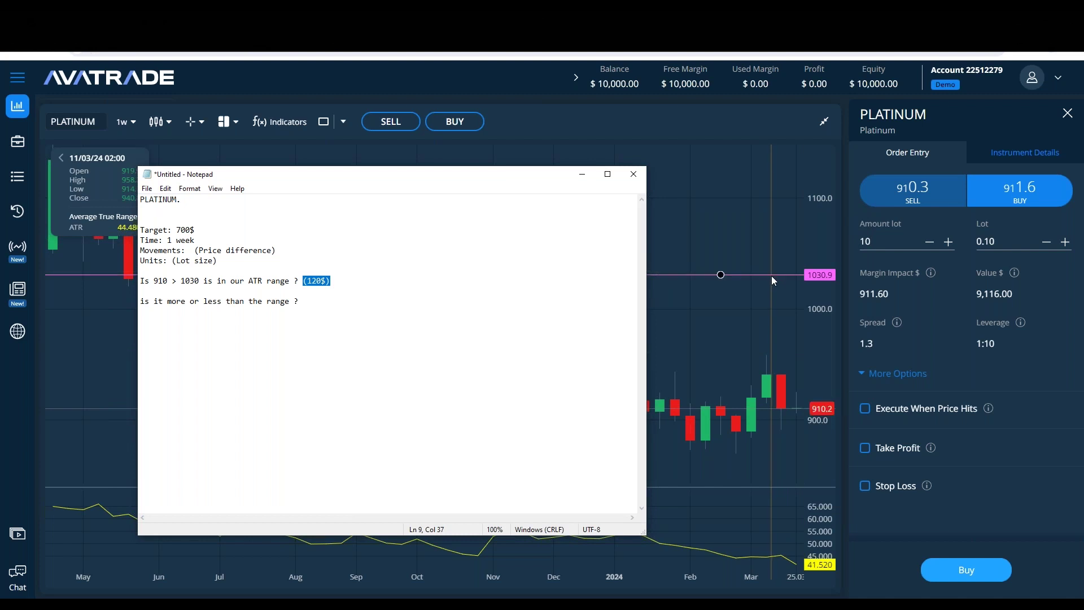
Step: Change the 1030.9 price line's colour to white in Price Line Settings
double_click(771, 276)
click(445, 315)
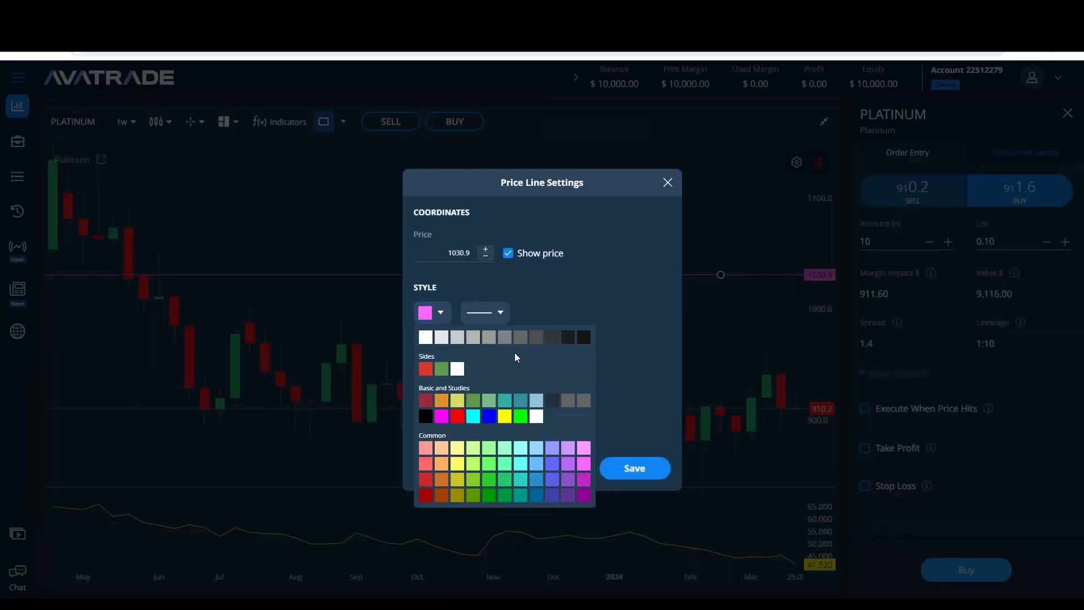
click(536, 416)
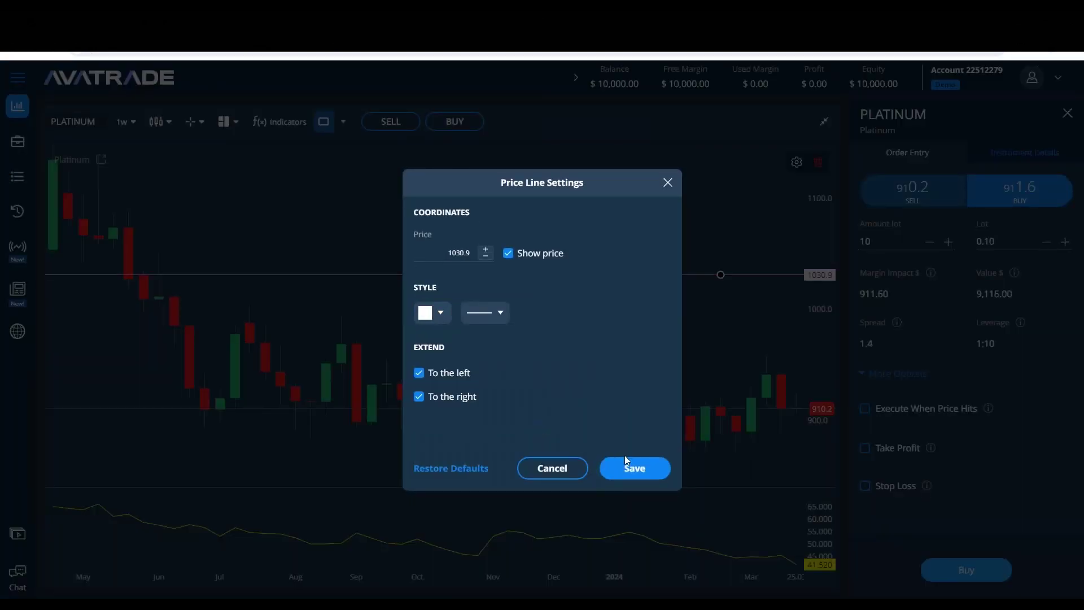
click(627, 466)
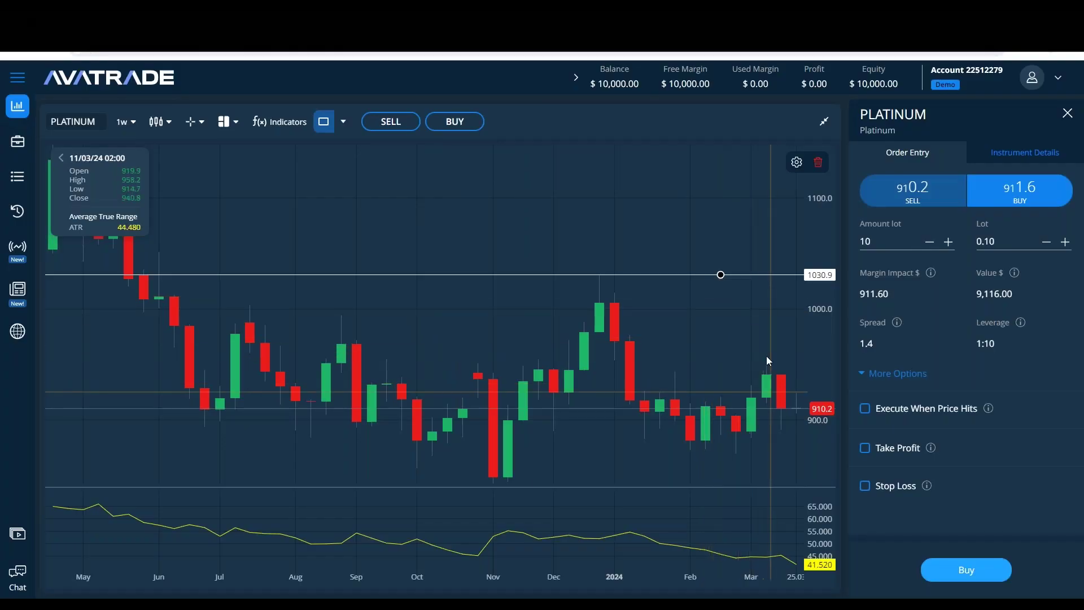
Step: Draw a horizontal line at 950.1 on the weekly Platinum chart and return to the notes
click(343, 121)
click(344, 165)
click(554, 431)
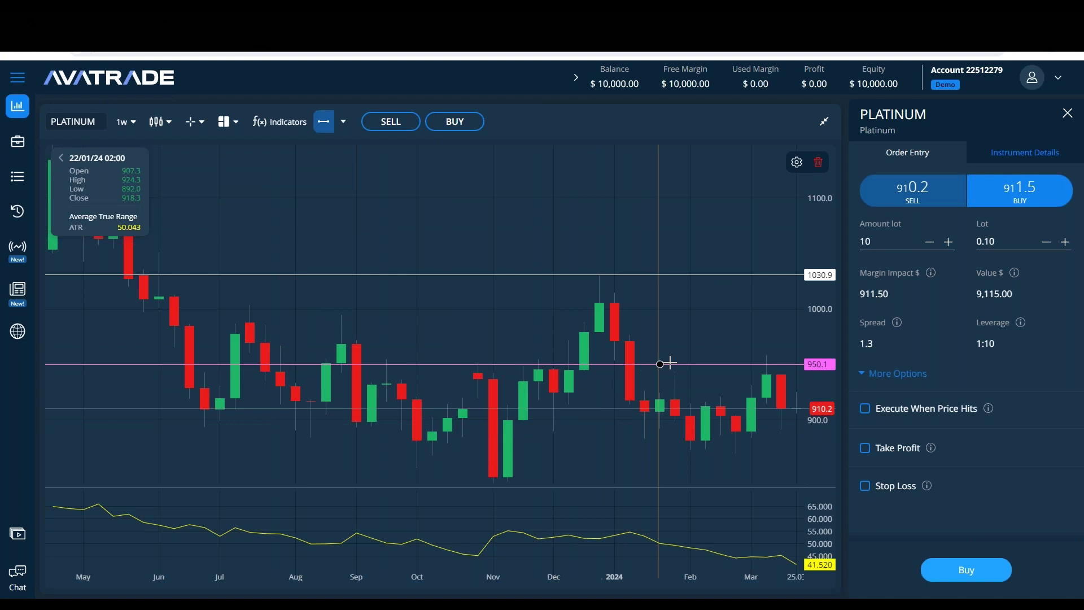
drag(687, 368, 686, 364)
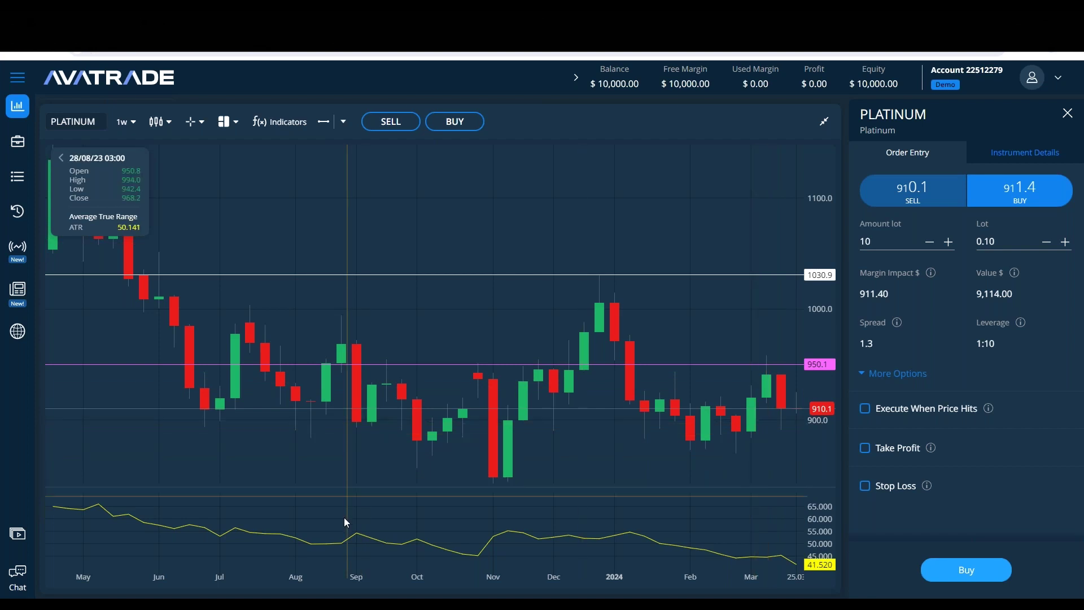
click(300, 594)
click(309, 258)
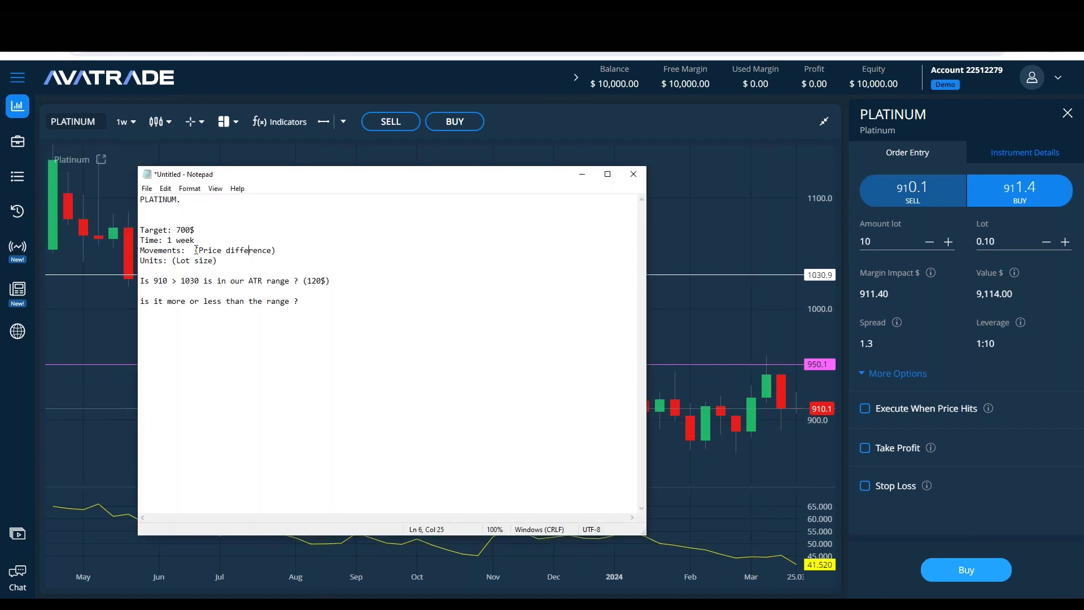
Step: Lower the pink line to 945.6 and enter 35 as the expected movement in the notes
click(757, 364)
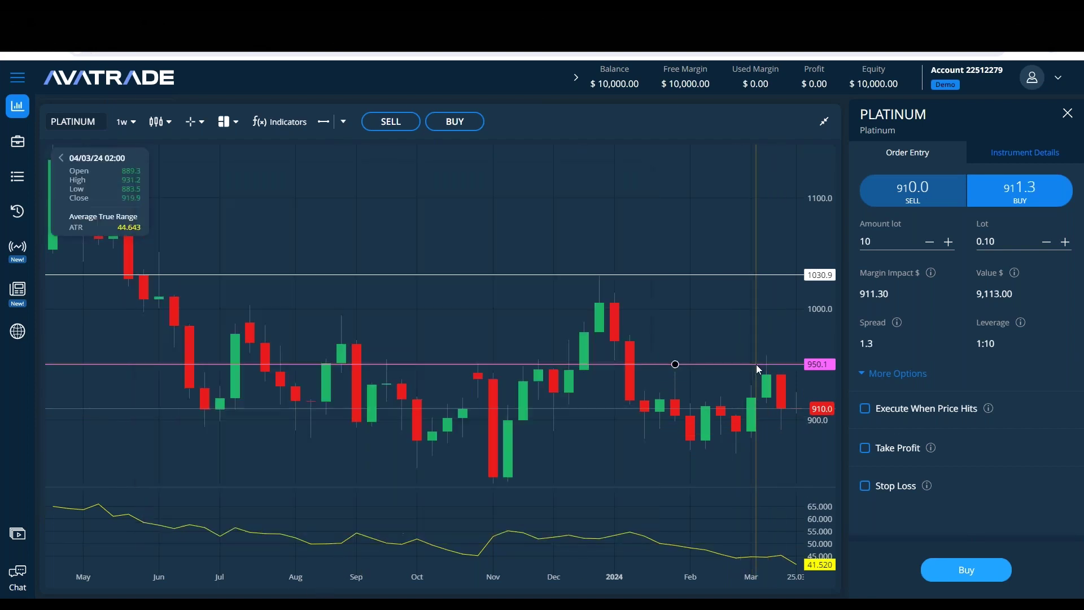
drag(756, 364, 752, 369)
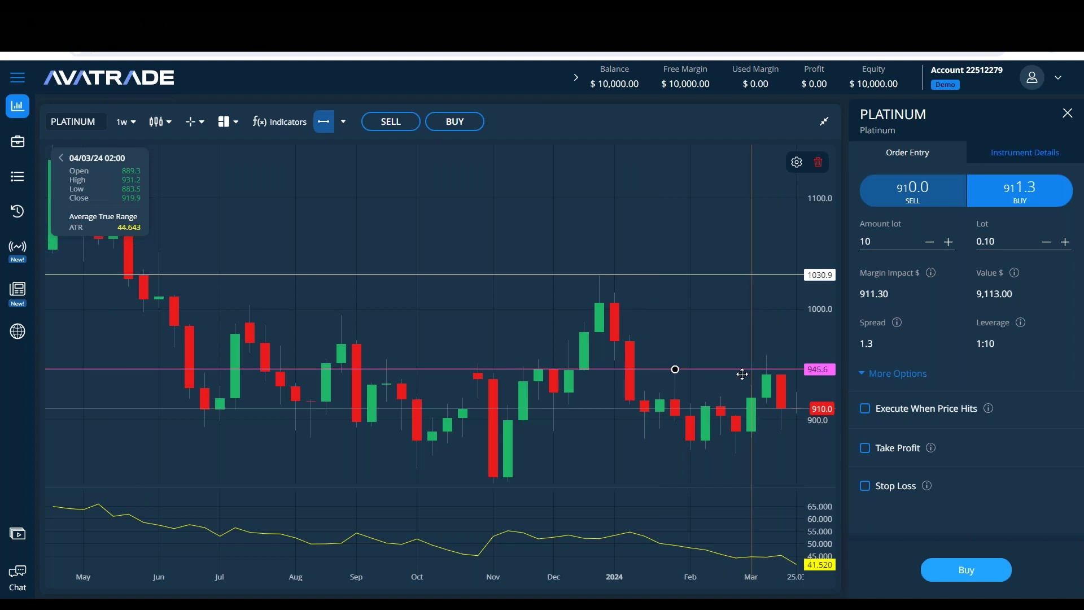
key(alt+Tab)
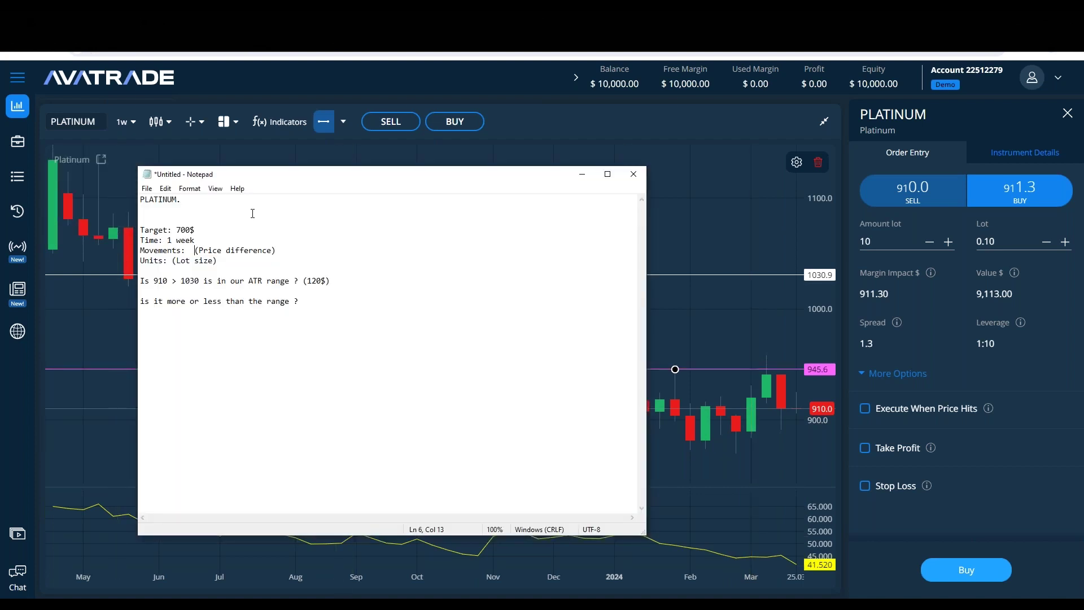
text(35)
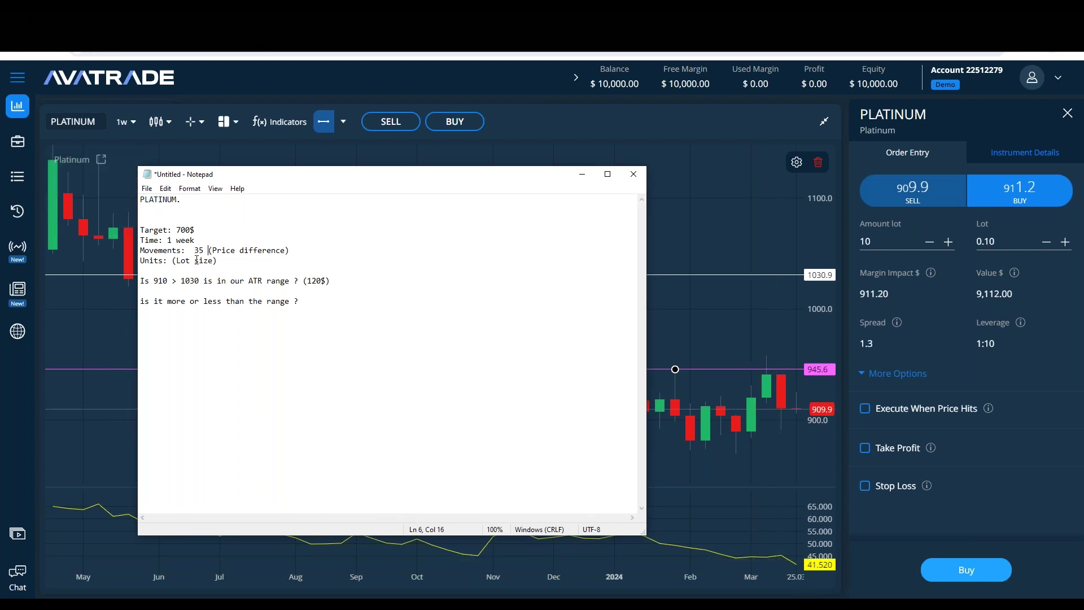
key(BackSpace)
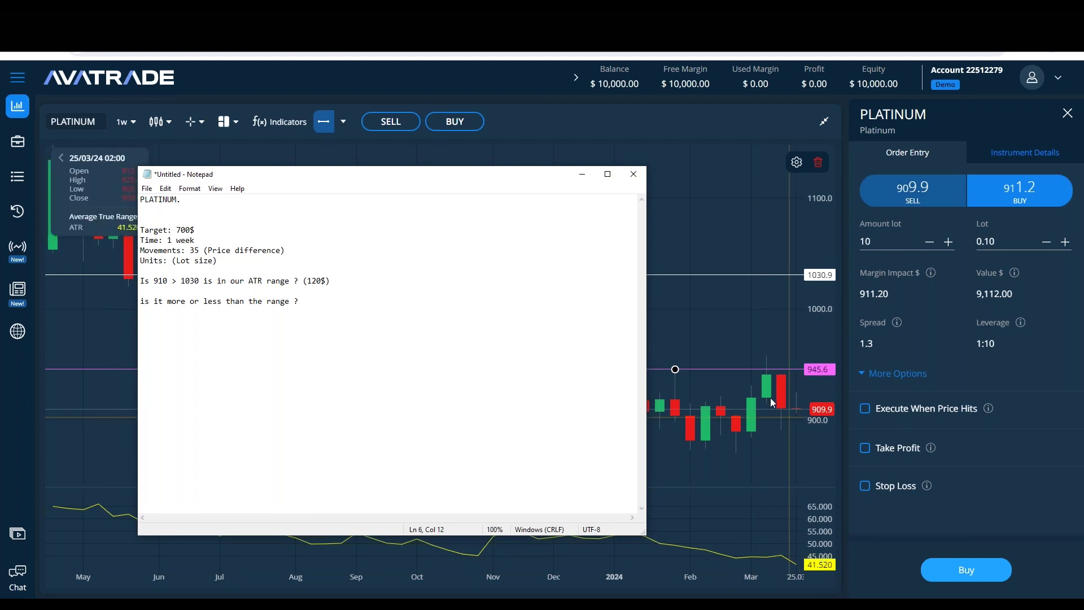
Step: Adjust the pink horizontal line on the Platinum chart to 961.8
click(770, 348)
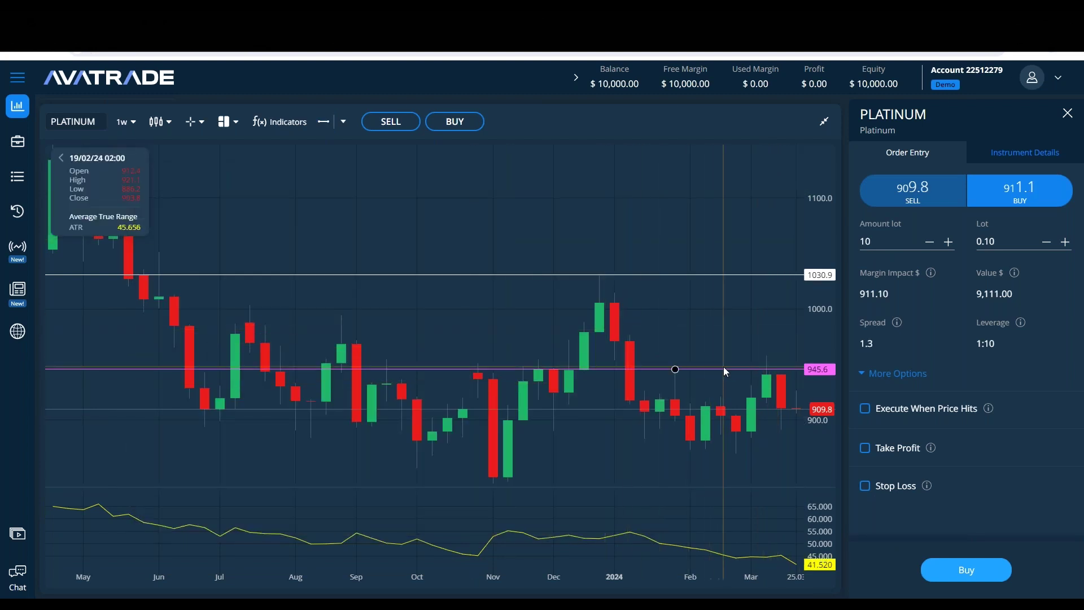
drag(727, 369, 741, 351)
click(770, 358)
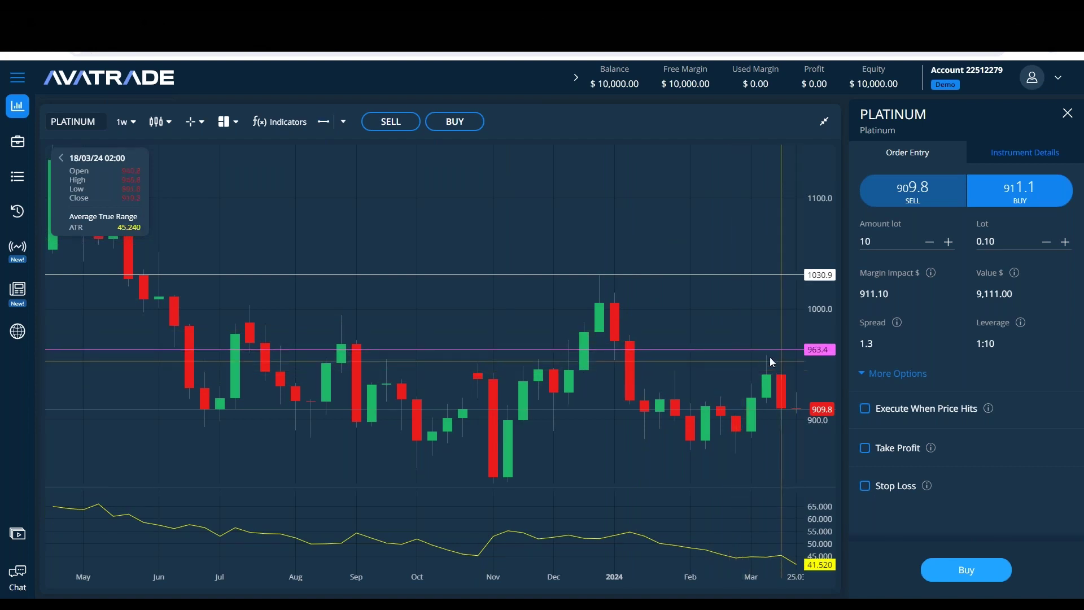
drag(774, 346, 772, 351)
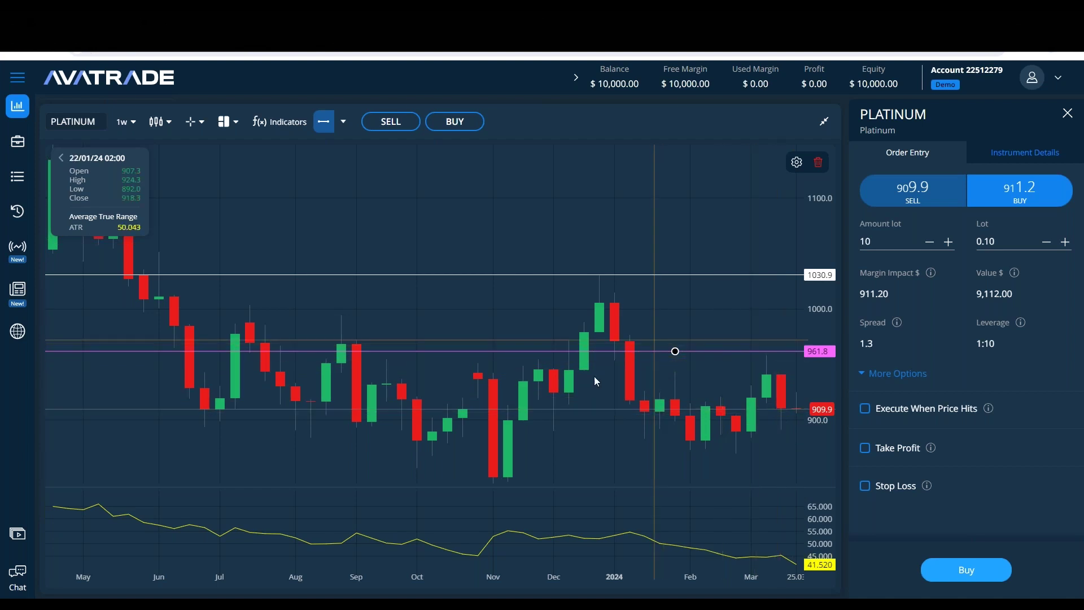
key(alt+Tab)
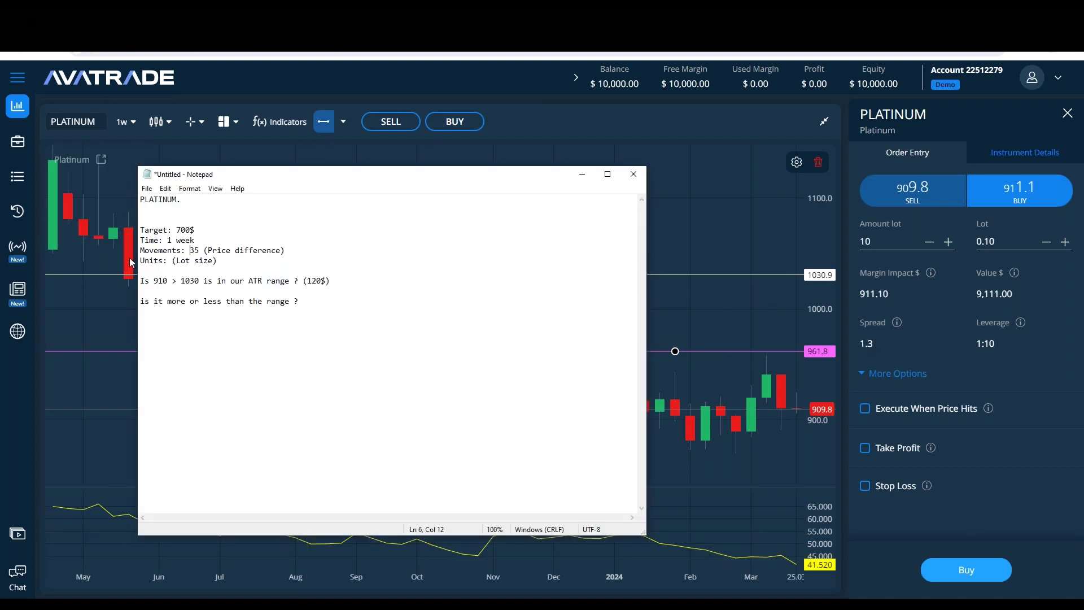
key(alt+Tab)
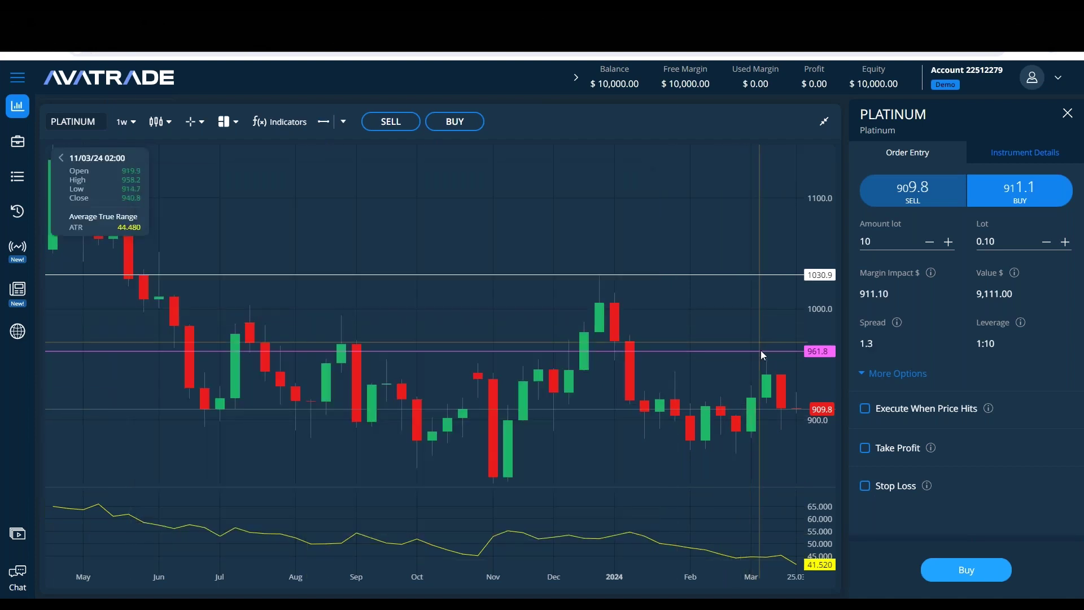
Step: Move the price line down to 945.0 and recolour it green, then return to the notes
drag(754, 354, 754, 369)
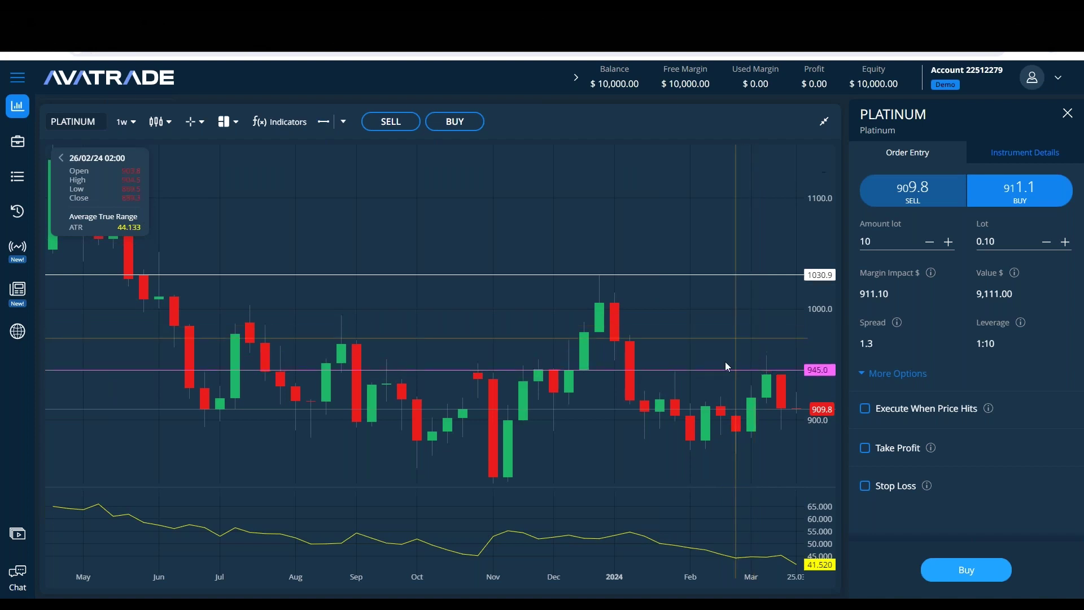
double_click(710, 370)
click(433, 312)
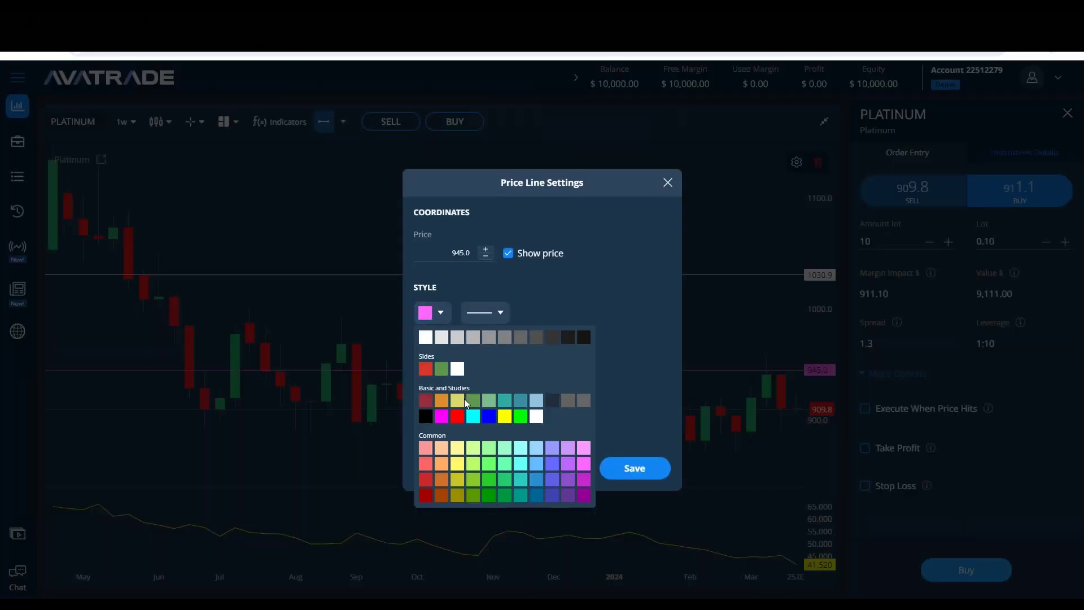
click(520, 417)
click(648, 470)
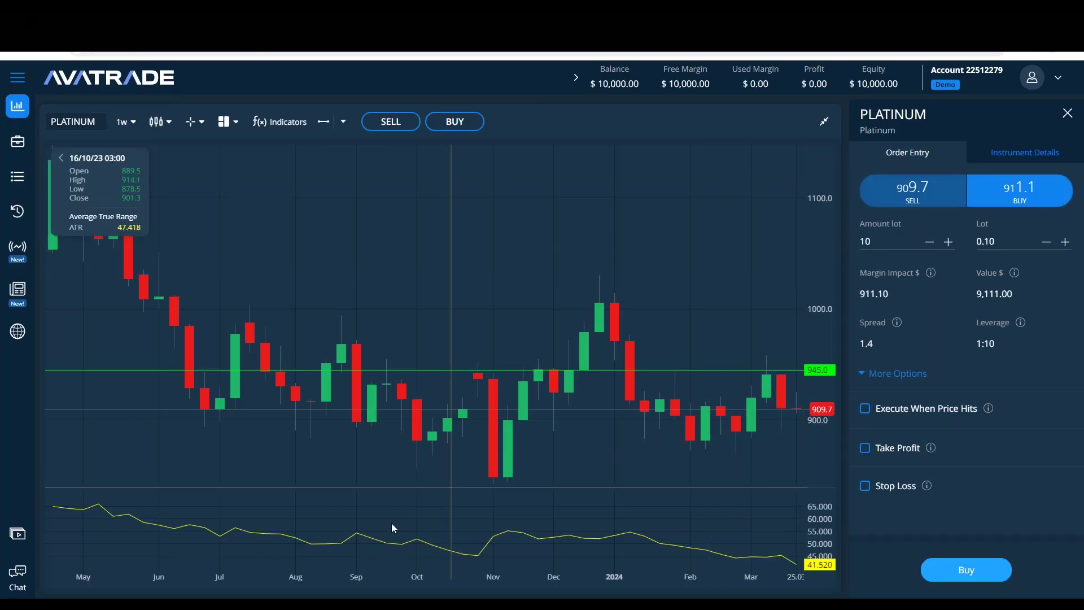
key(alt+Tab)
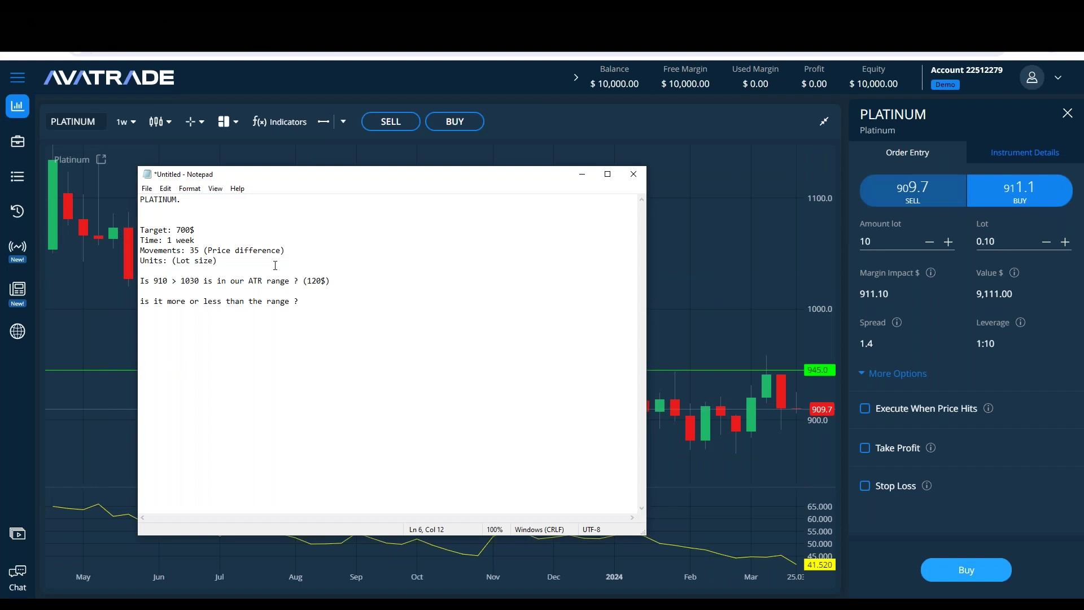
Step: Add the formula line 'Target/Movements = Units' to the notes
key(ctrl+Left)
key(ctrl+Left)
key(Return)
key(Return)
key(Return)
text(Target)
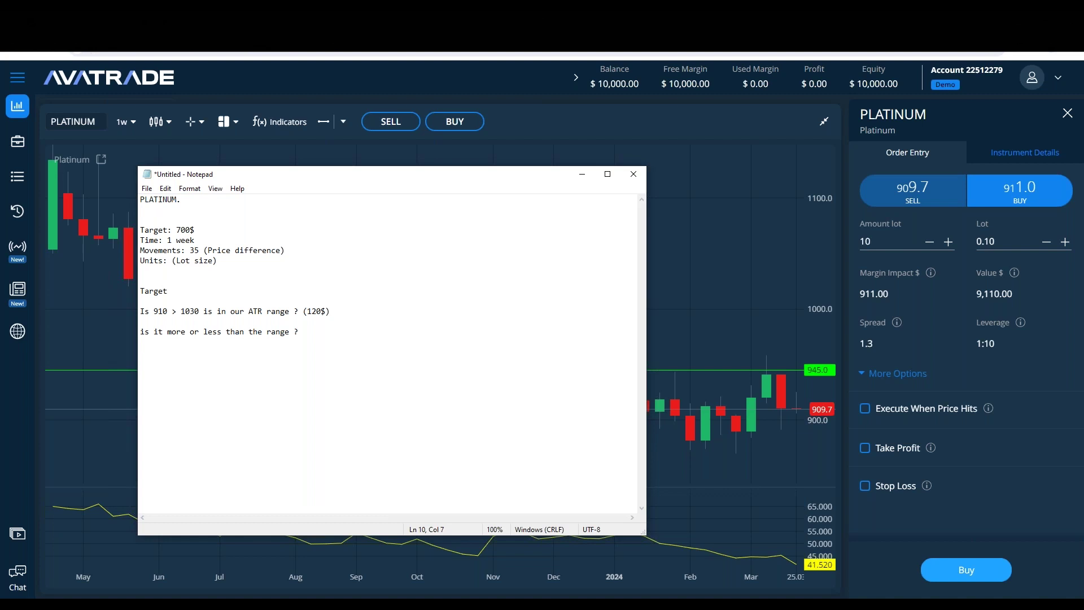
text(/Movements = Units)
click(140, 280)
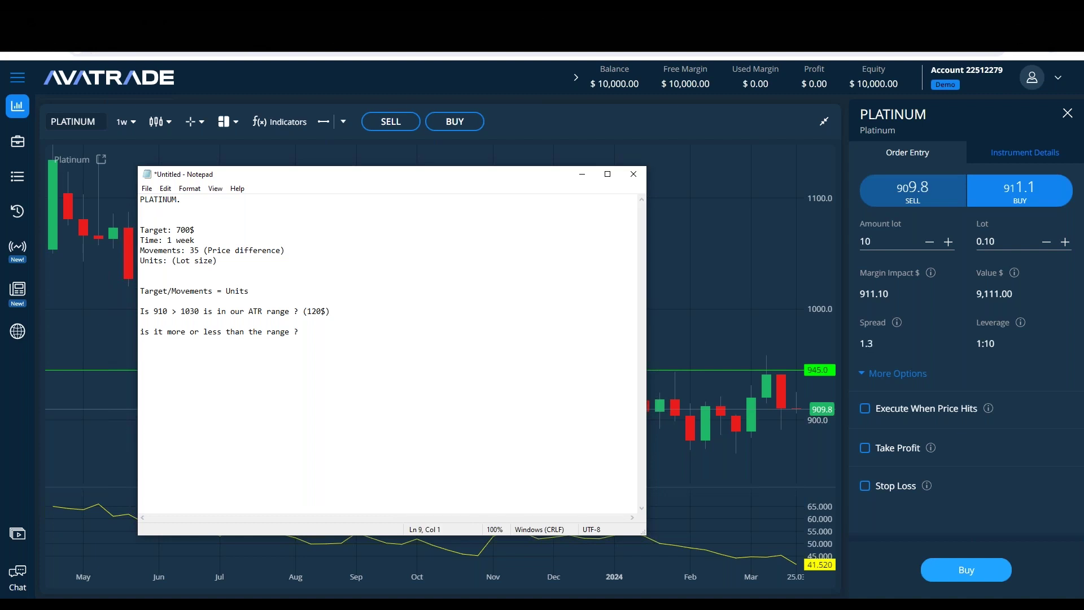
key(Return)
Step: Work out 700 / 35 = 20 in Calculator, record 20 in the notes, and close Calculator
text(700 / 35 =)
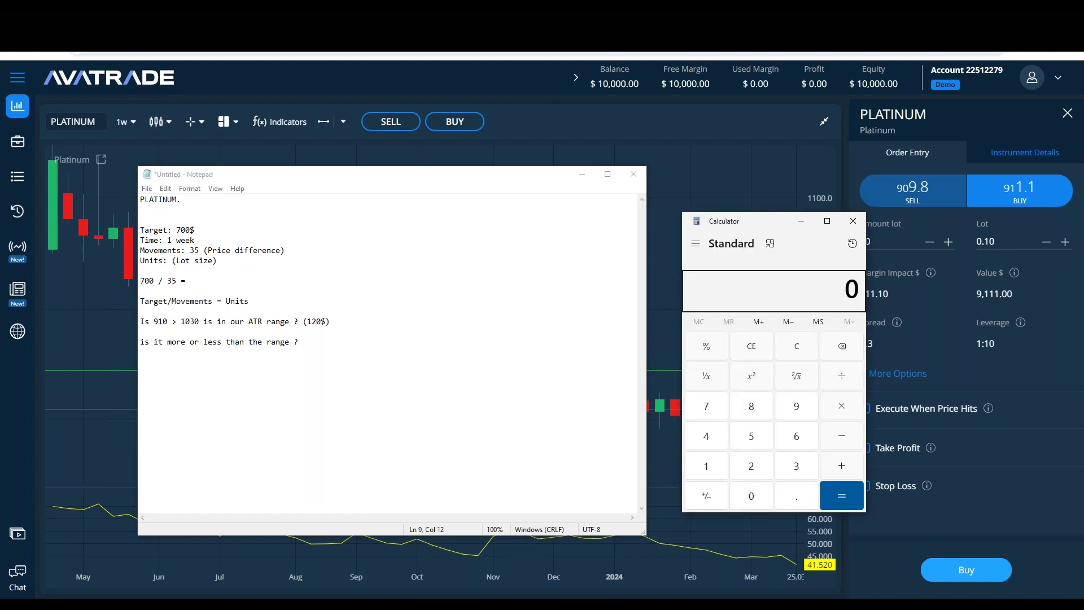
text(700/35)
key(Return)
double_click(841, 289)
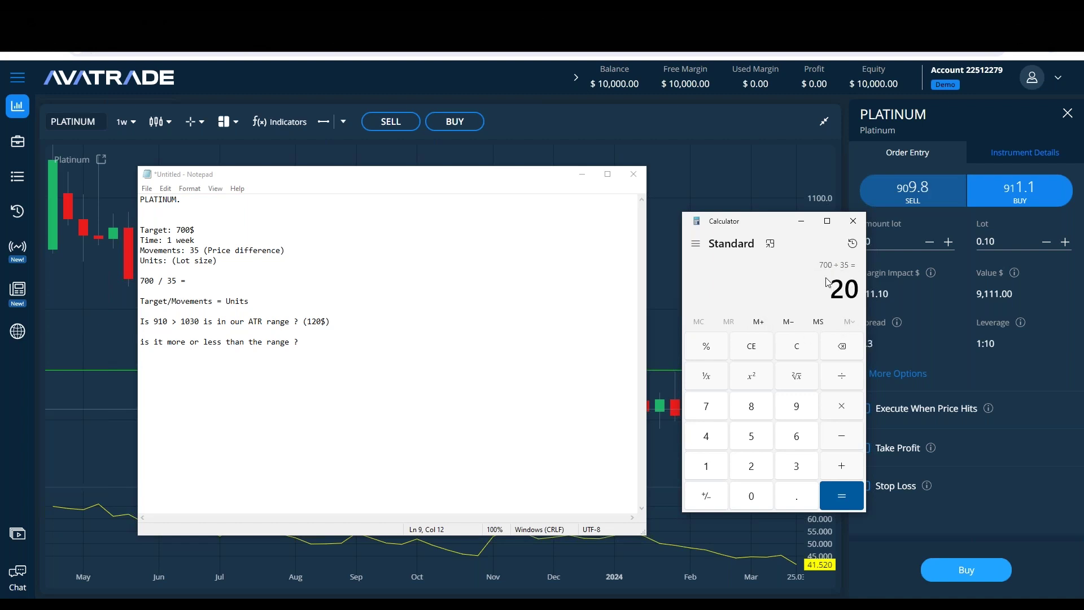
click(197, 276)
text(20)
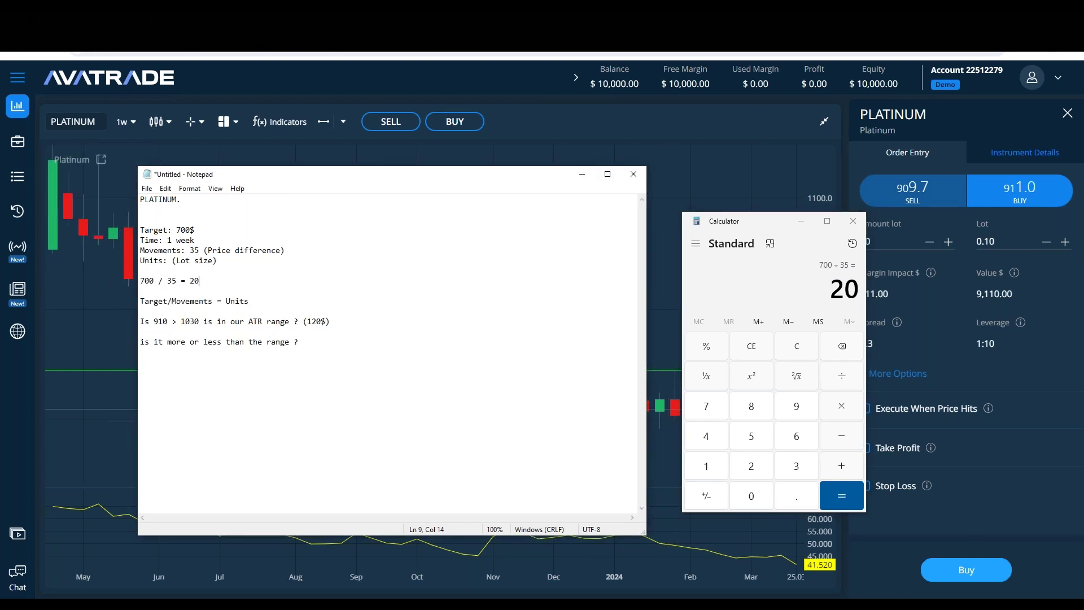
click(862, 222)
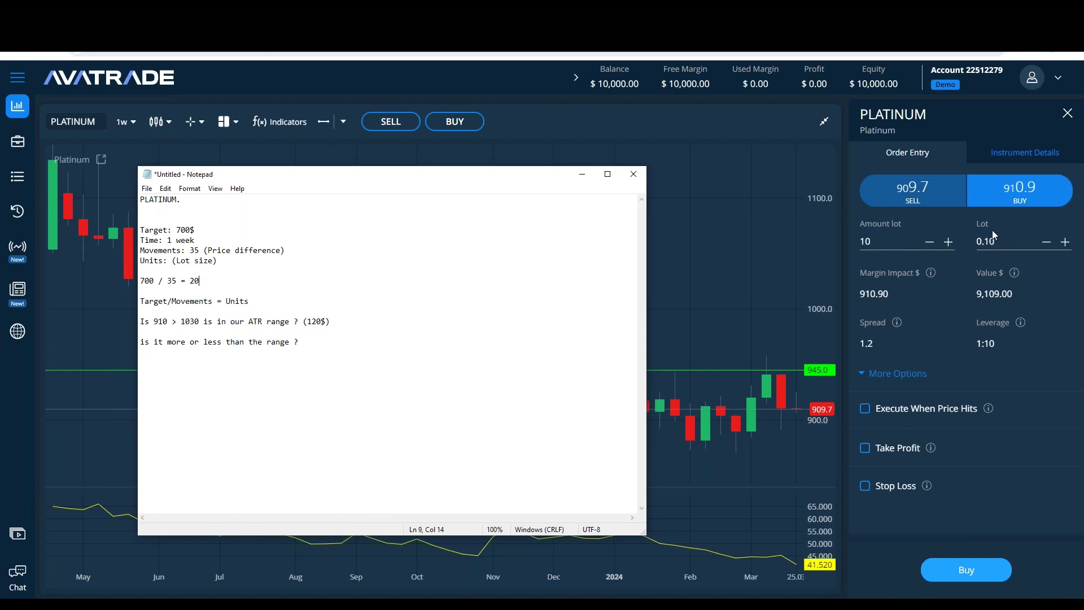
Step: Check the Platinum instrument details, including the 100 lot size
click(991, 156)
drag(970, 282, 985, 283)
click(1001, 286)
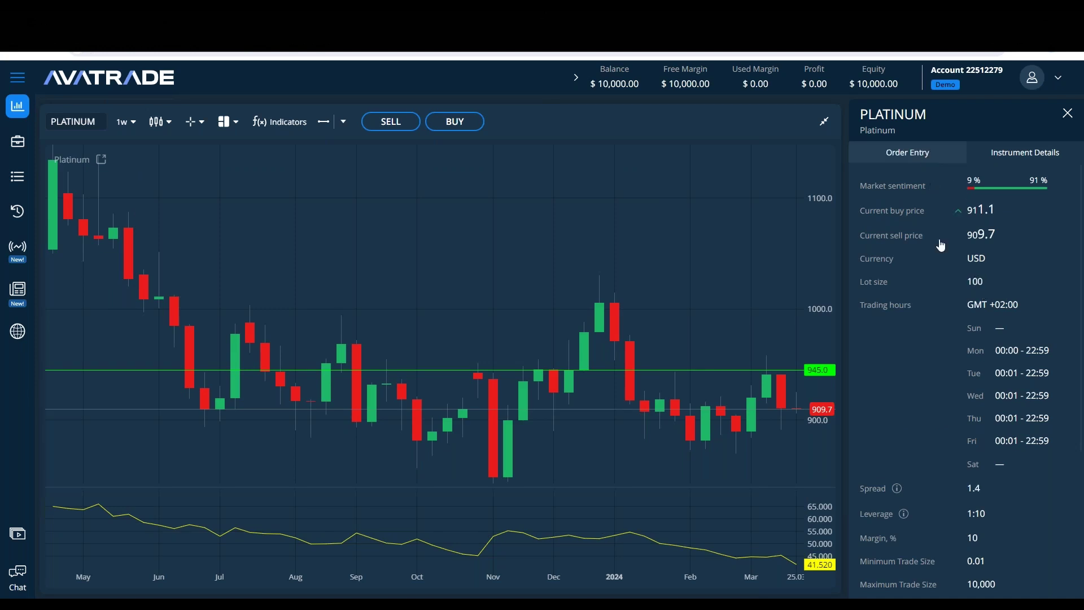
click(927, 156)
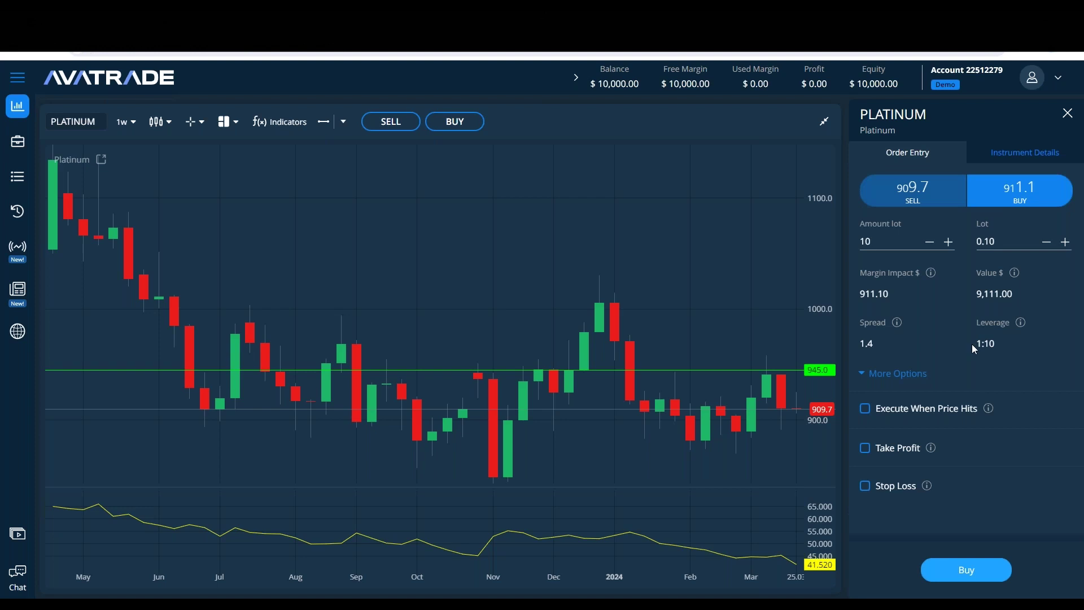
Step: Enable Take Profit and Stop Loss on the order, with 20 lots and a 945 Take Profit price
click(869, 452)
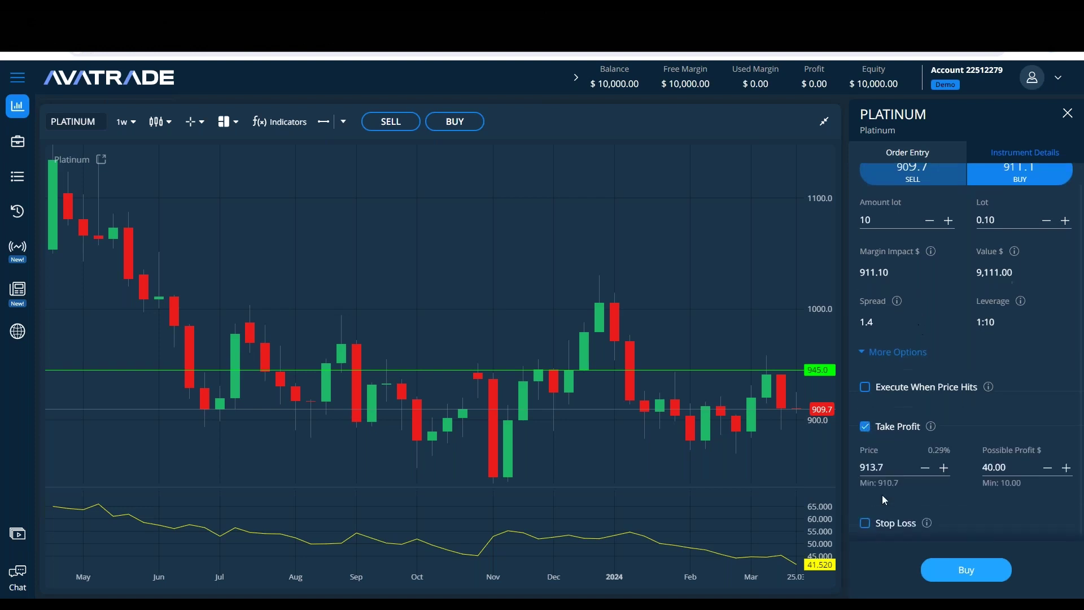
scroll(961, 352, up, 2)
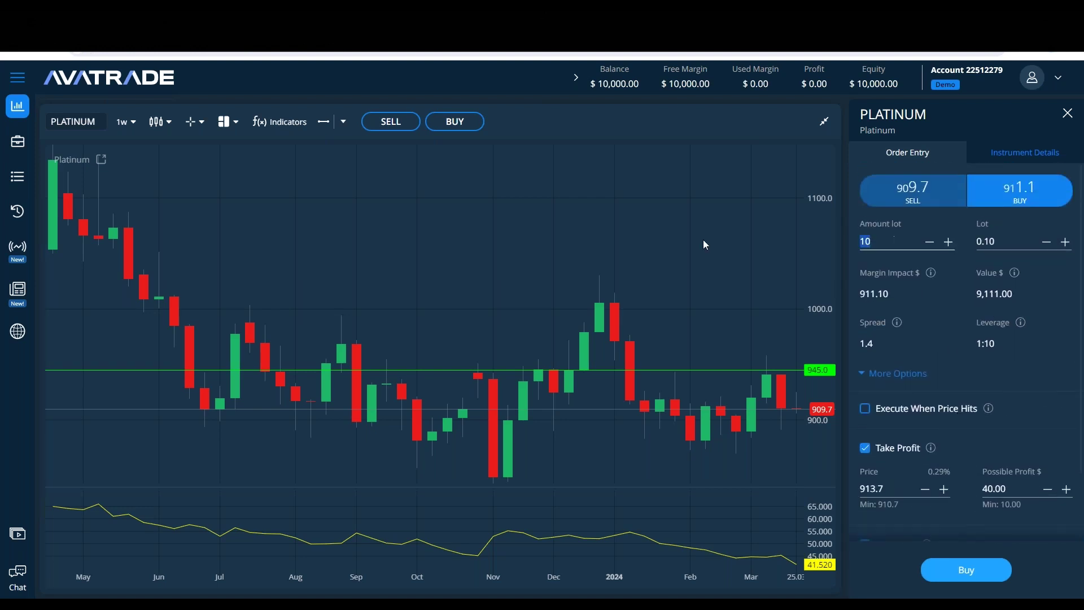
text(20)
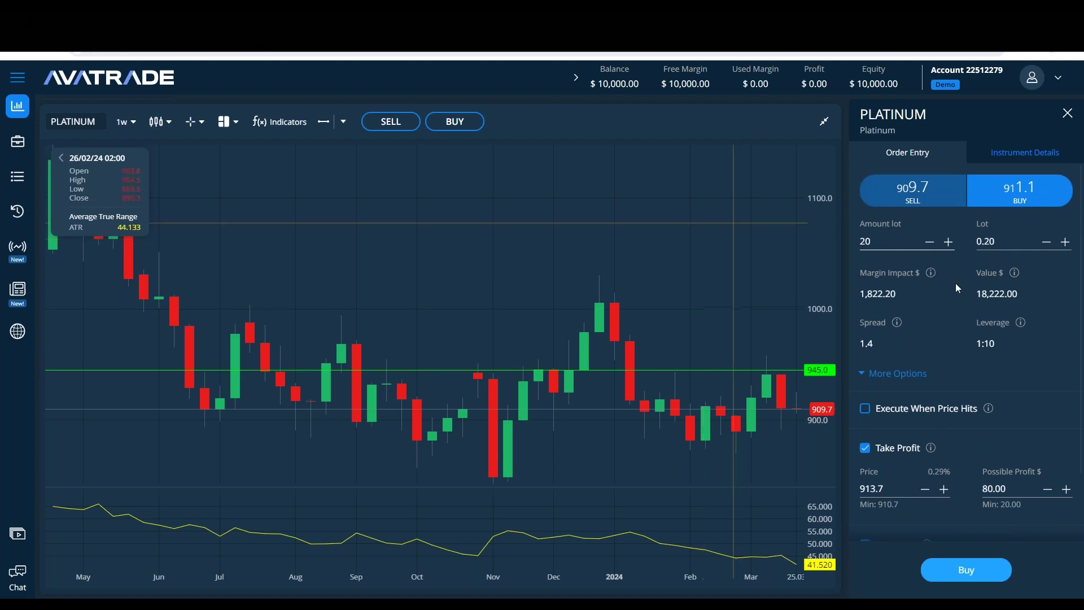
scroll(920, 378, down, 3)
click(865, 464)
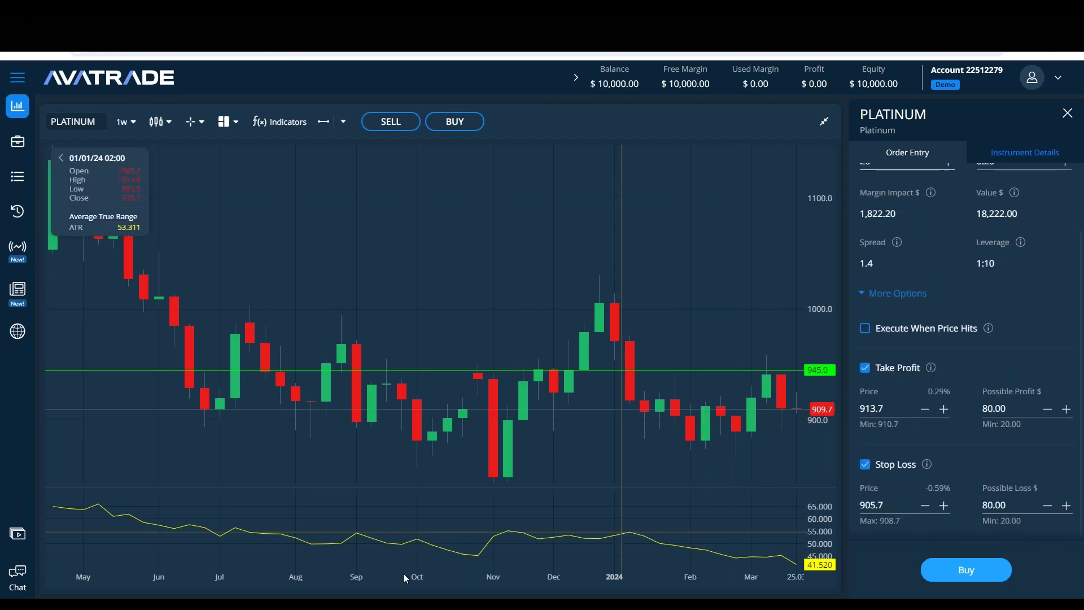
key(alt+Tab)
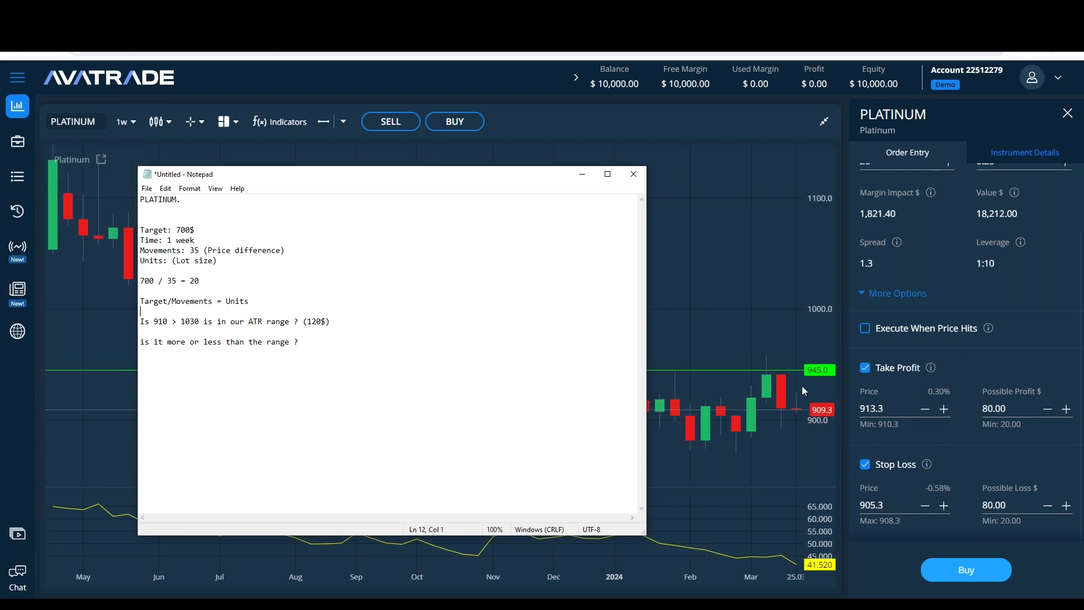
key(alt+Tab)
text(945)
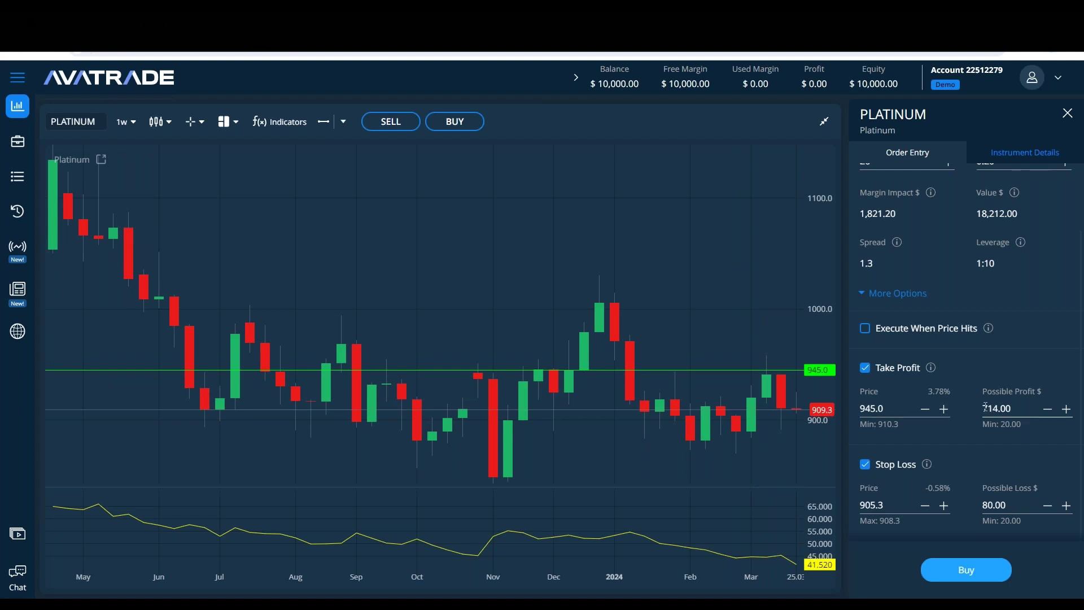
key(alt+Tab)
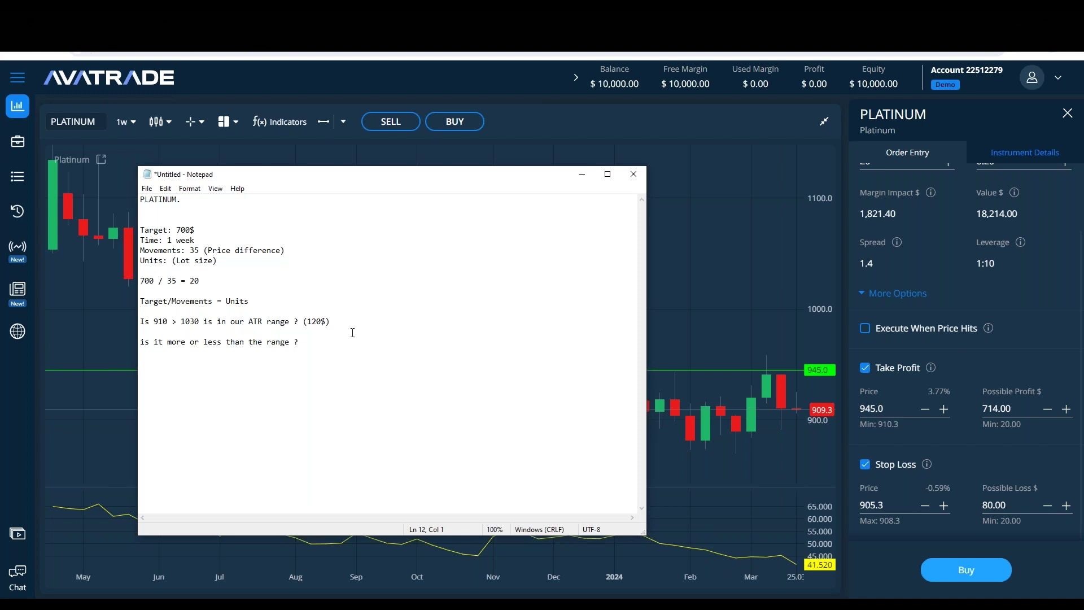
Step: Fill in 20 on the Units line and delete the two ATR range question lines
click(257, 262)
text(20)
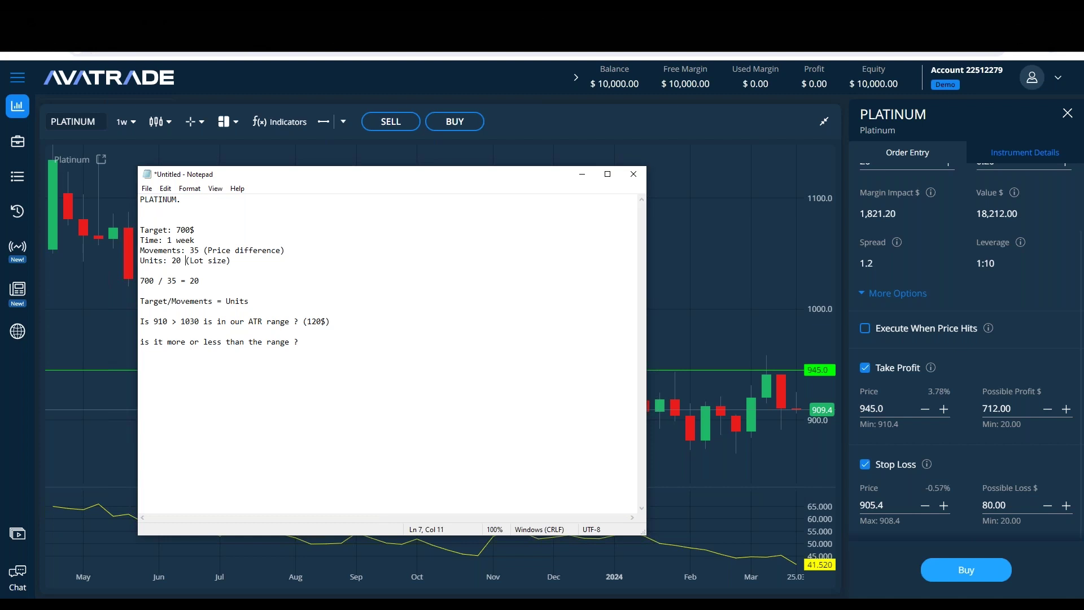
click(294, 301)
key(Delete)
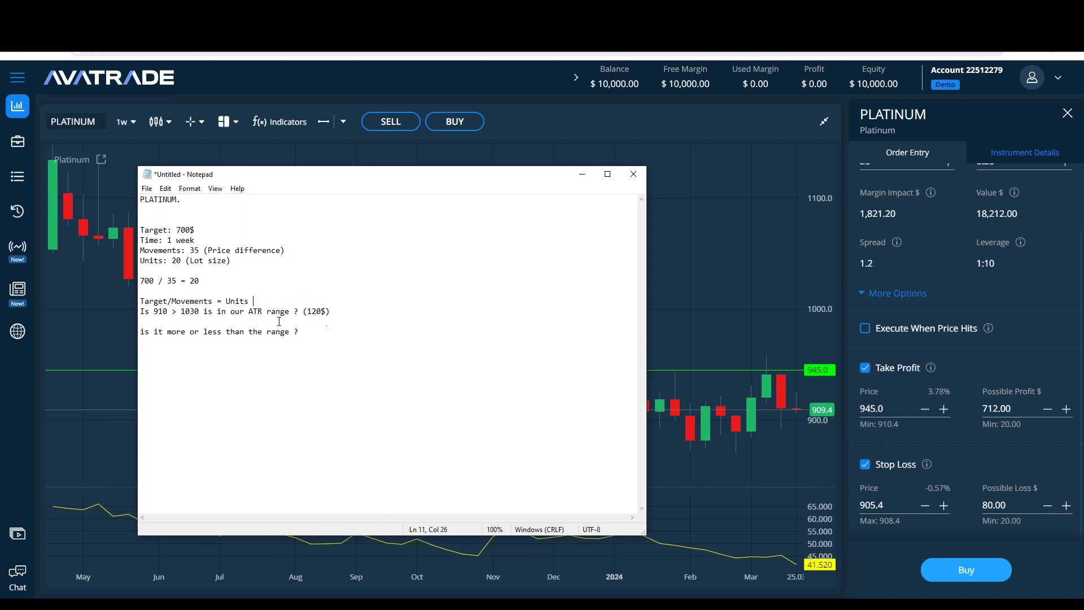
drag(300, 331, 140, 311)
key(BackSpace)
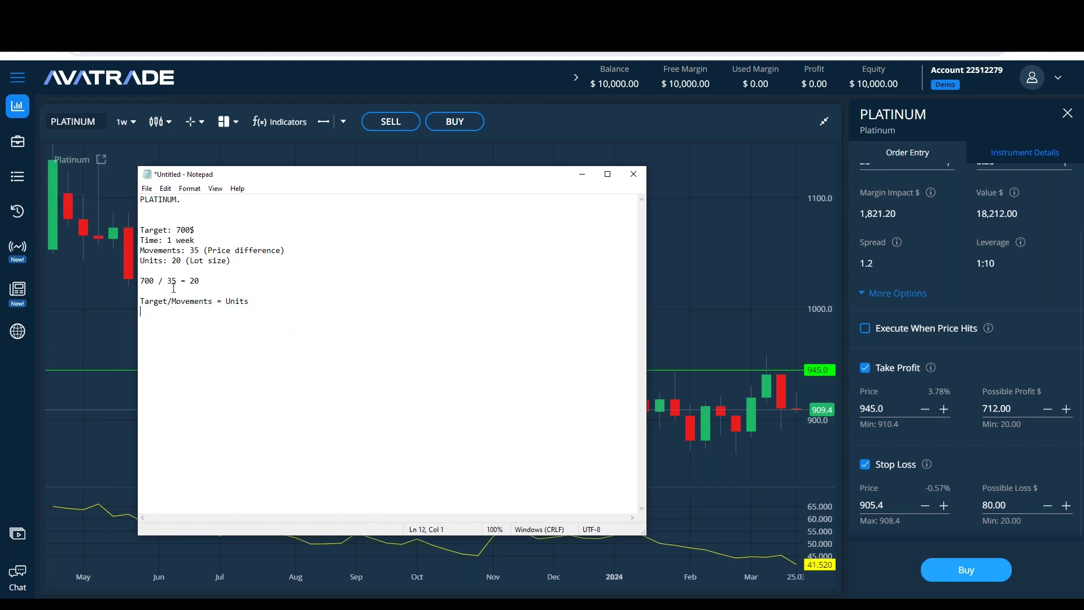
click(204, 280)
key(Delete)
Step: Add 'TP: 945 (700$)' and 'SL:' lines to the note, then return to the chart
click(270, 262)
key(Return)
key(Return)
text(TP: 945 ()
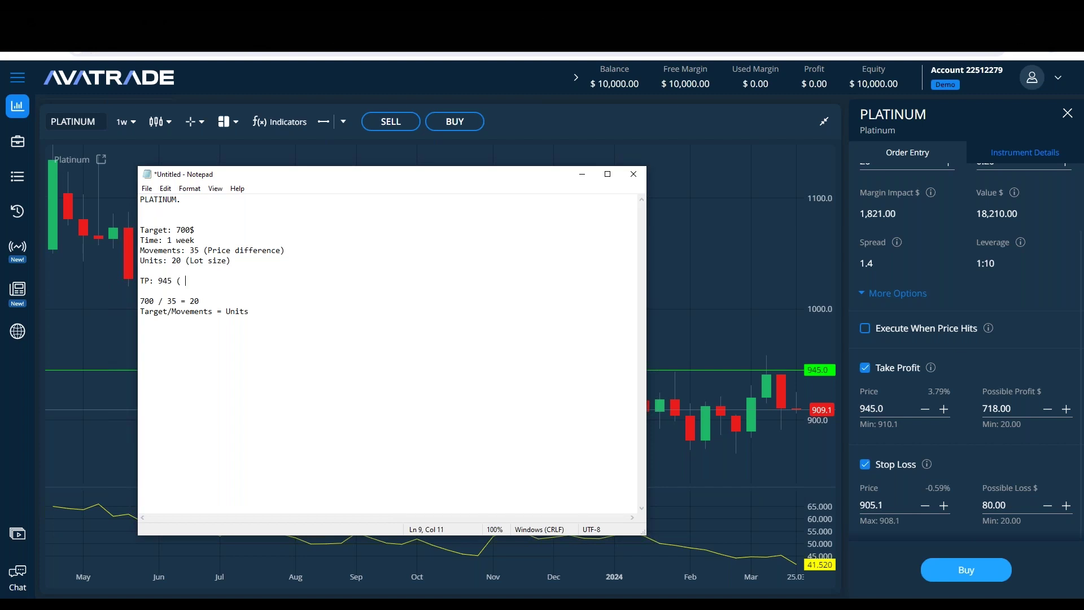
text(1)
key(BackSpace)
text(100)
key(BackSpace)
key(BackSpace)
key(BackSpace)
text(700$))
key(Return)
text(SL:)
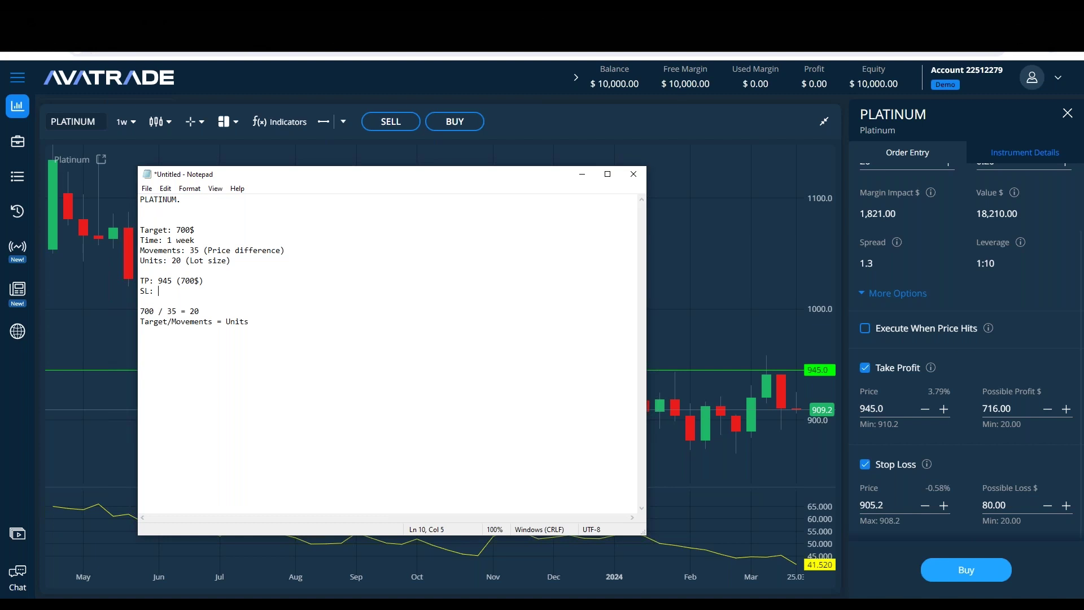
mouse_move(930, 368)
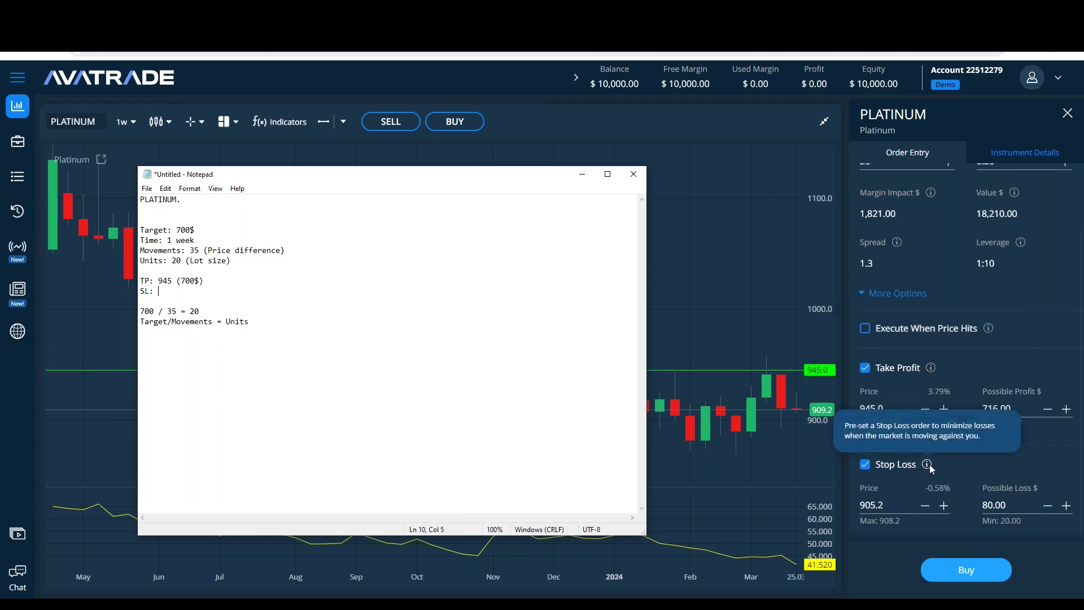
click(776, 300)
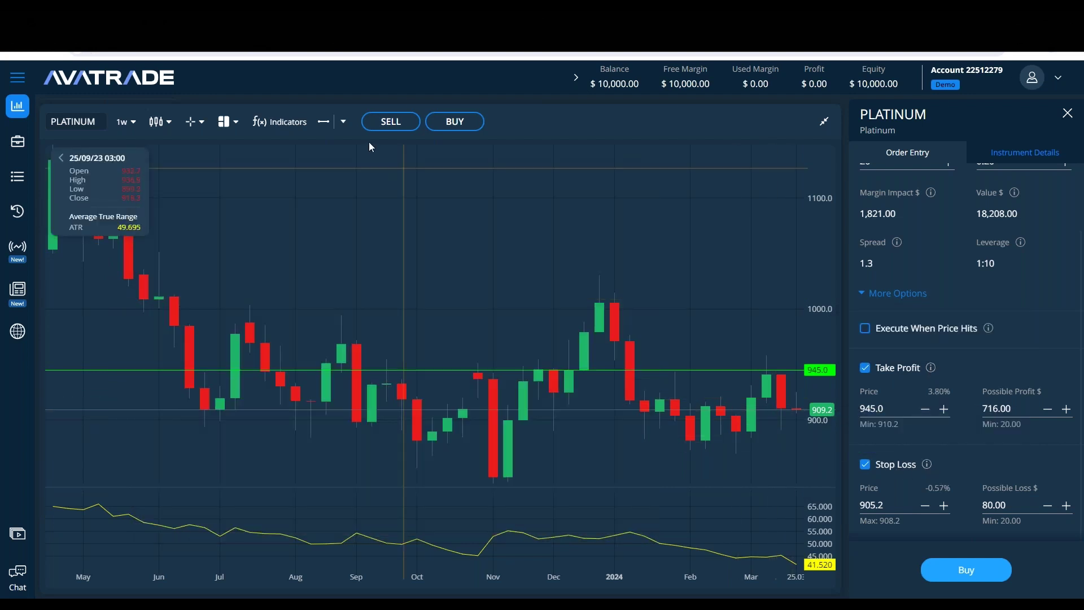
Step: Draw horizontal price lines at 869.7 and 929.8 on the platinum chart
click(323, 121)
click(493, 453)
scroll(981, 432, up, 2)
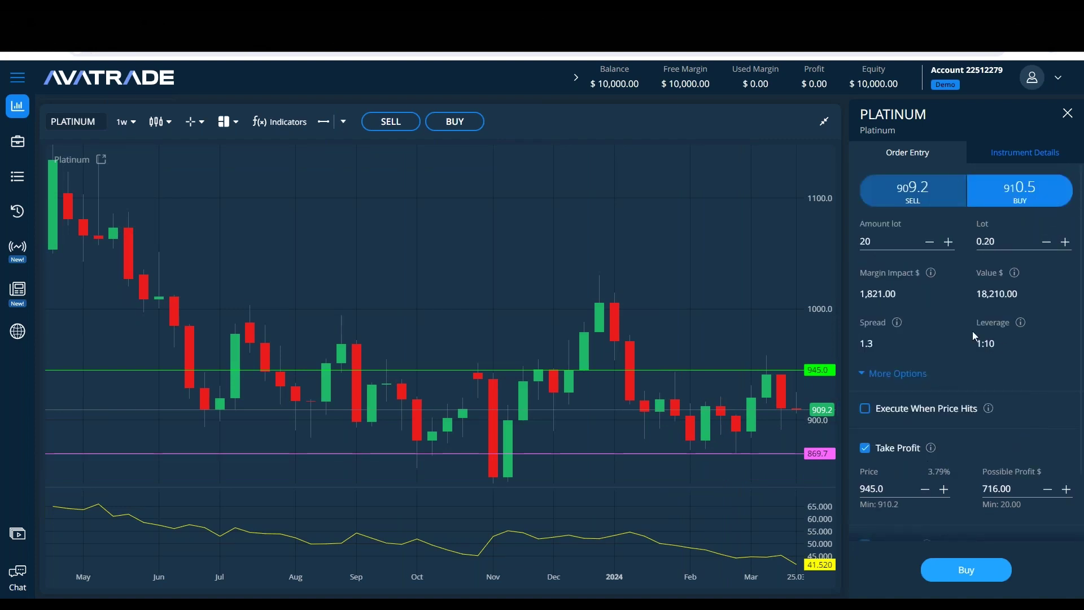
scroll(943, 442, down, 2)
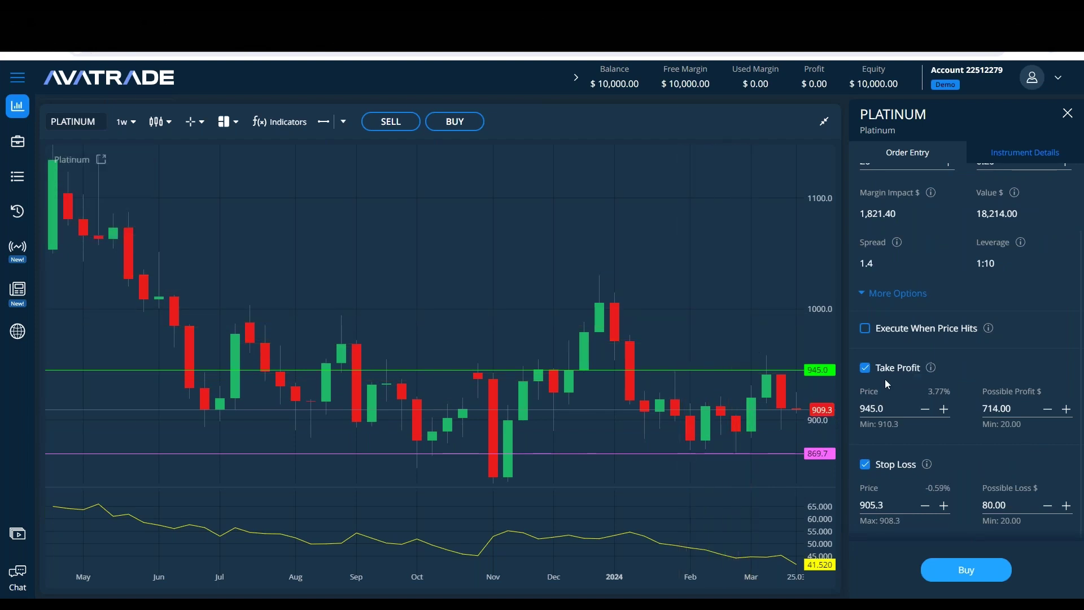
scroll(925, 320, up, 2)
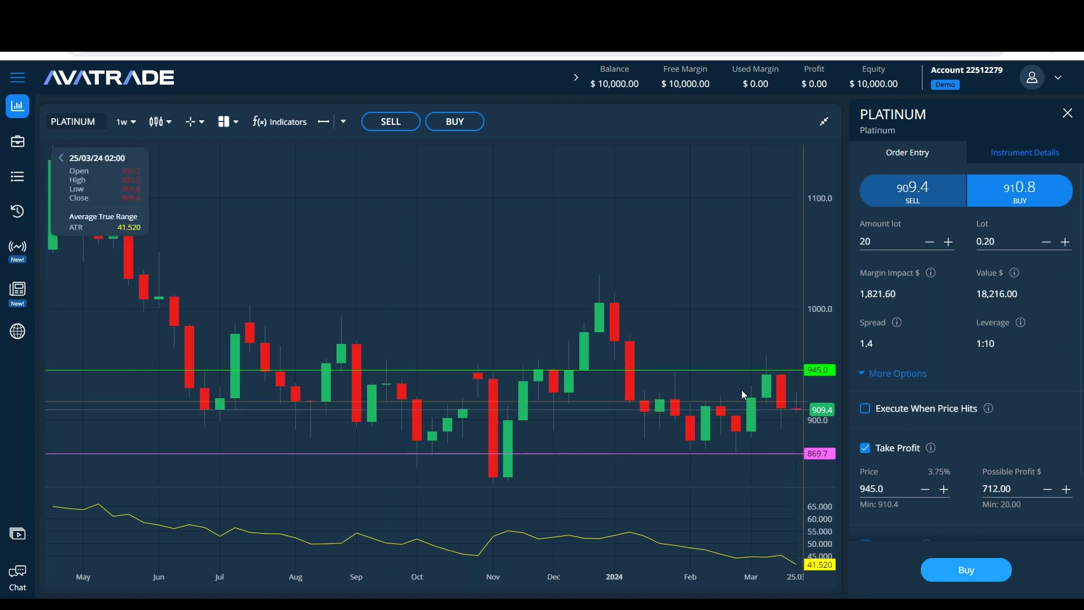
click(323, 121)
click(767, 386)
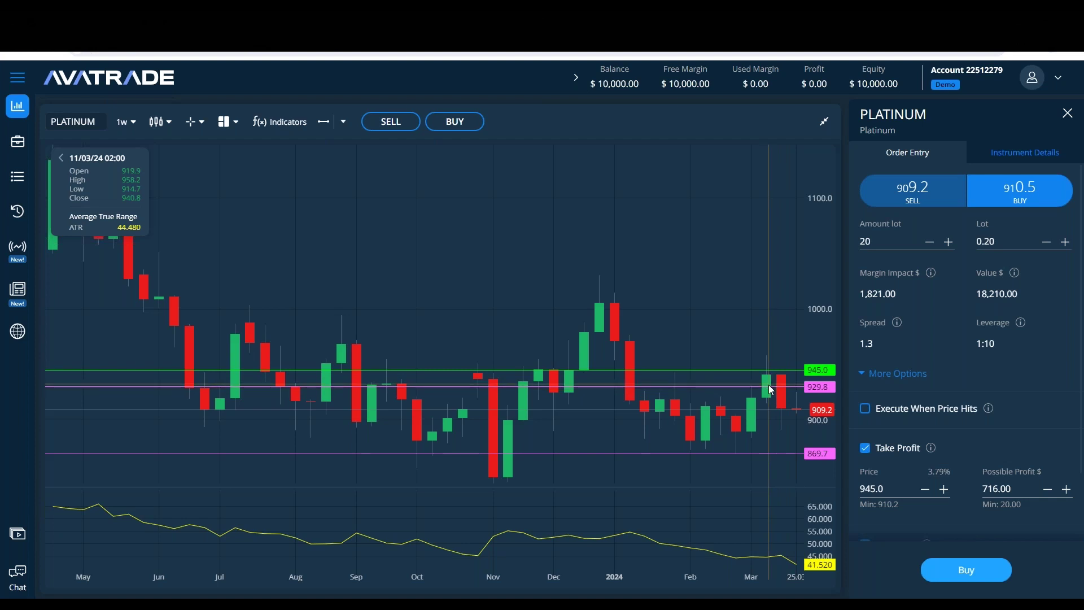
Step: Delete the 929.8 price line and recolour the 869.7 line red
click(768, 386)
click(817, 162)
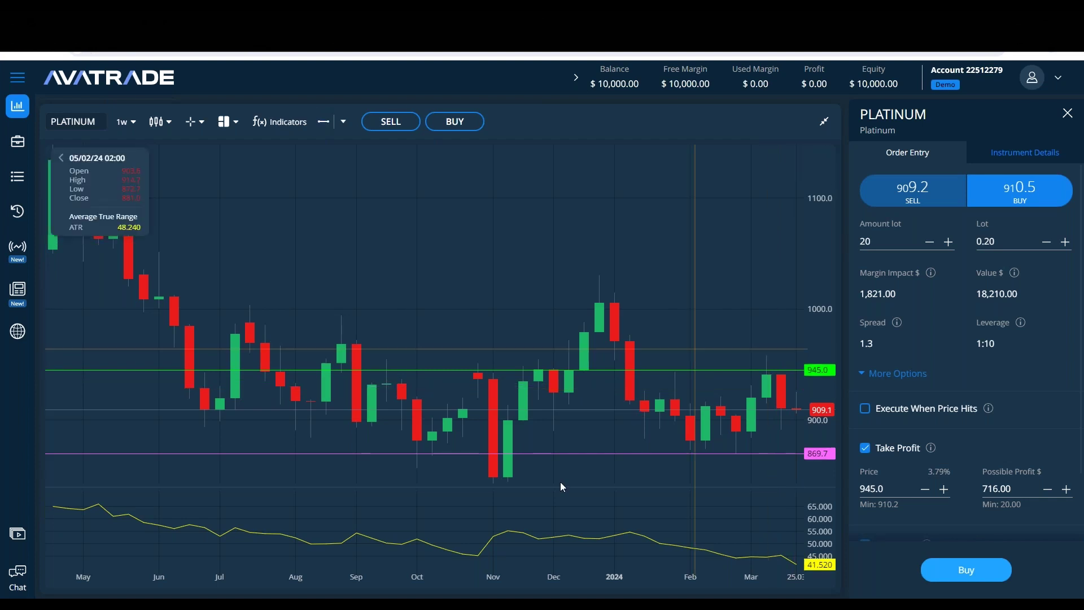
double_click(648, 453)
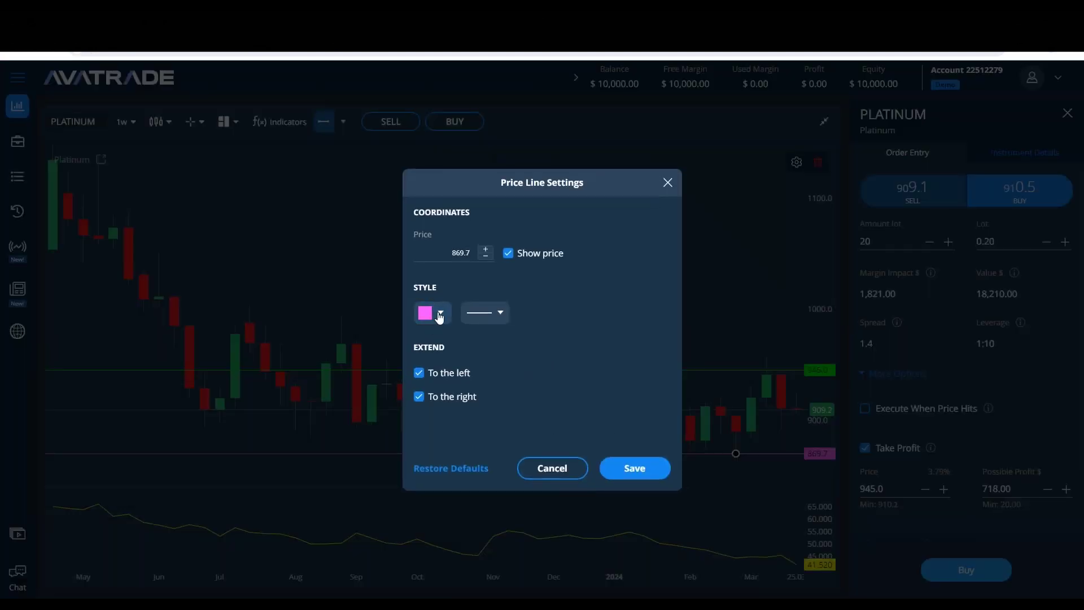
click(433, 312)
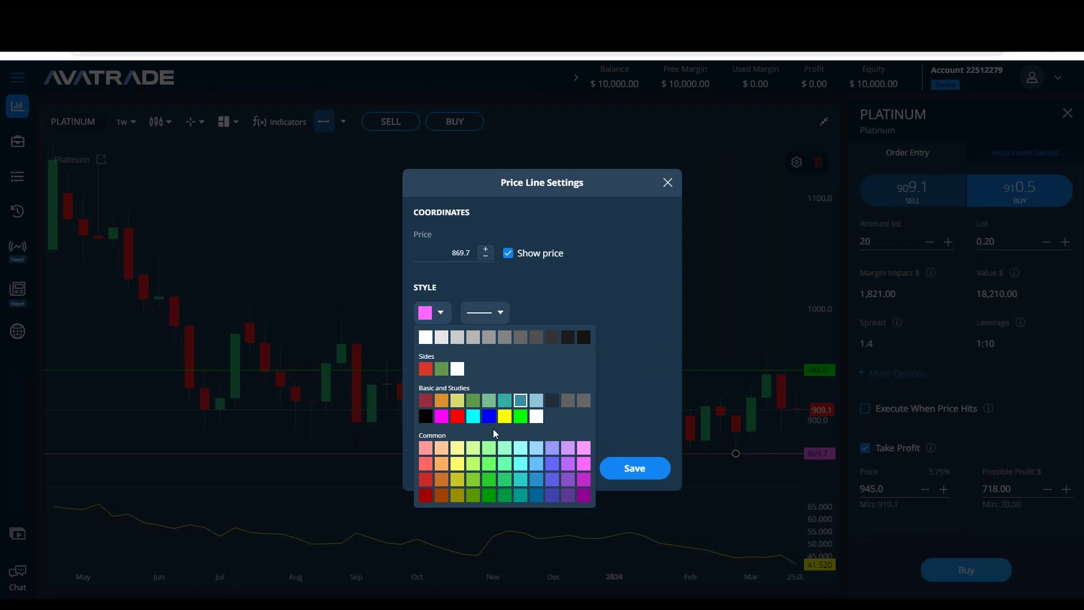
click(457, 416)
click(634, 468)
key(alt+Tab)
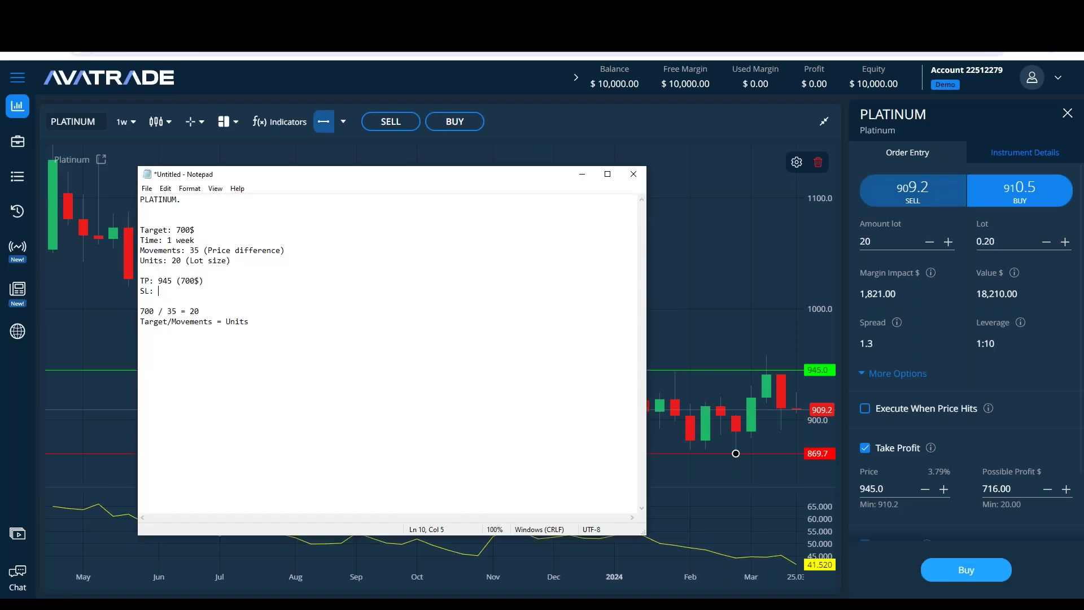
Step: Calculate 909 − 35 in Calculator
click(264, 281)
click(256, 297)
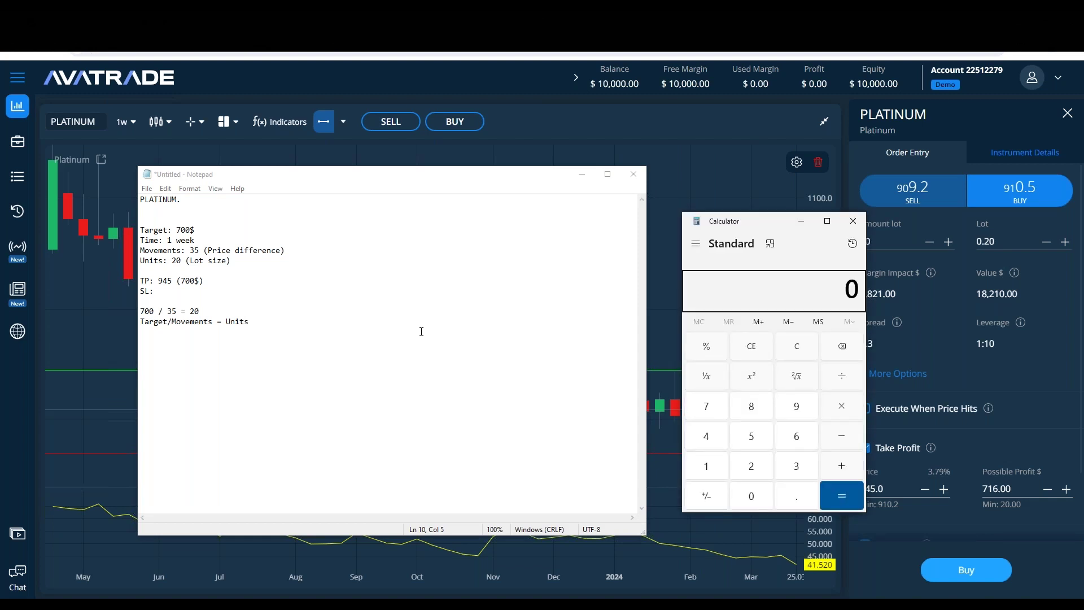
text(909-35)
key(Return)
Step: Write 'SL: 874 (700$)' in the notes, then clear and close Calculator
click(193, 292)
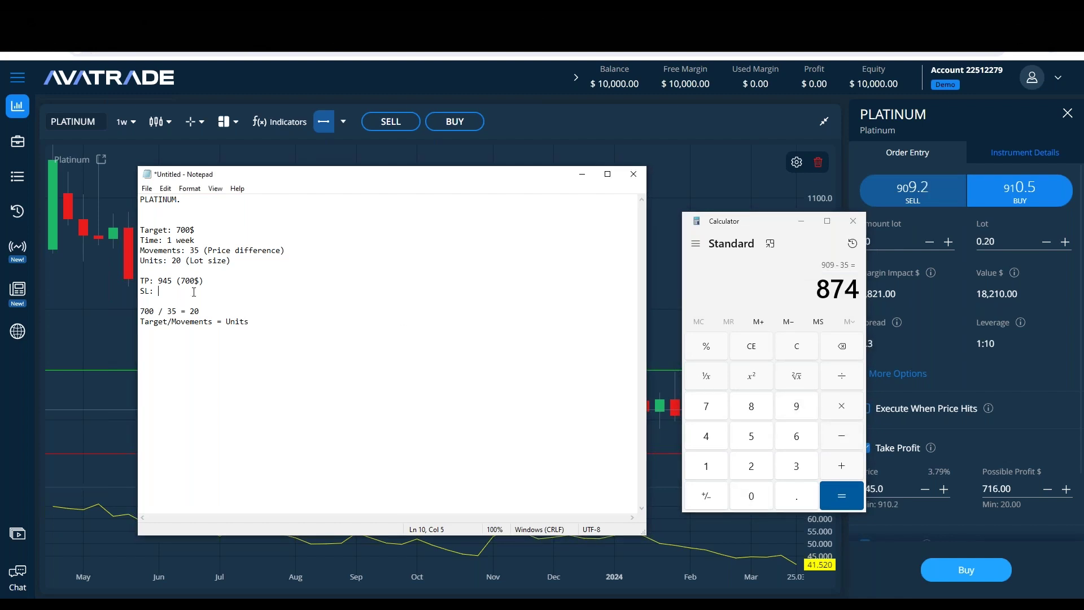
text(874 (700%))
key(BackSpace)
key(BackSpace)
text($))
click(797, 345)
click(853, 221)
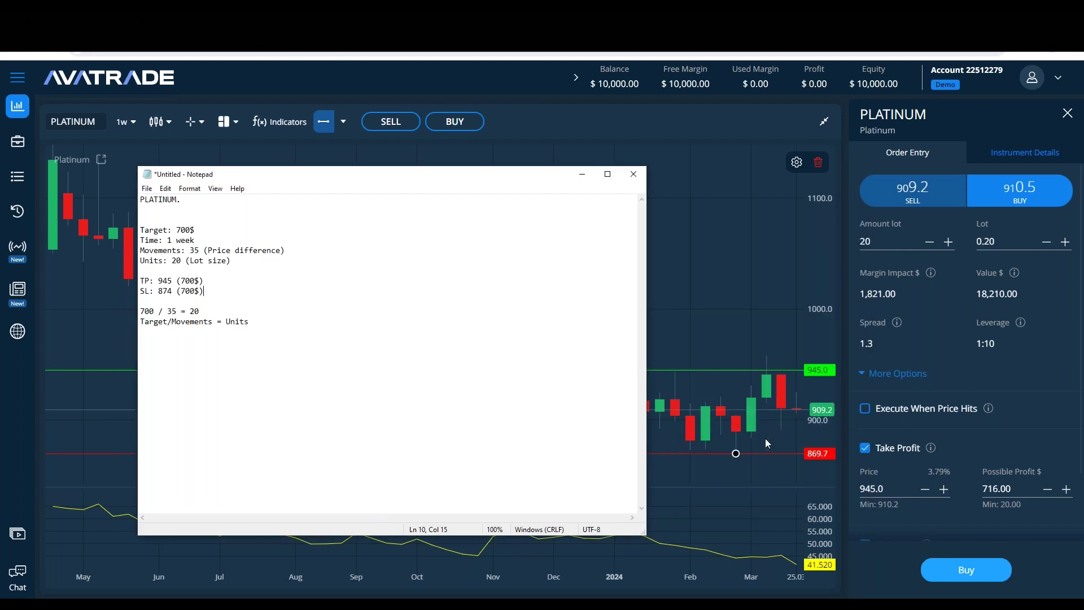
click(261, 299)
mouse_move(898, 321)
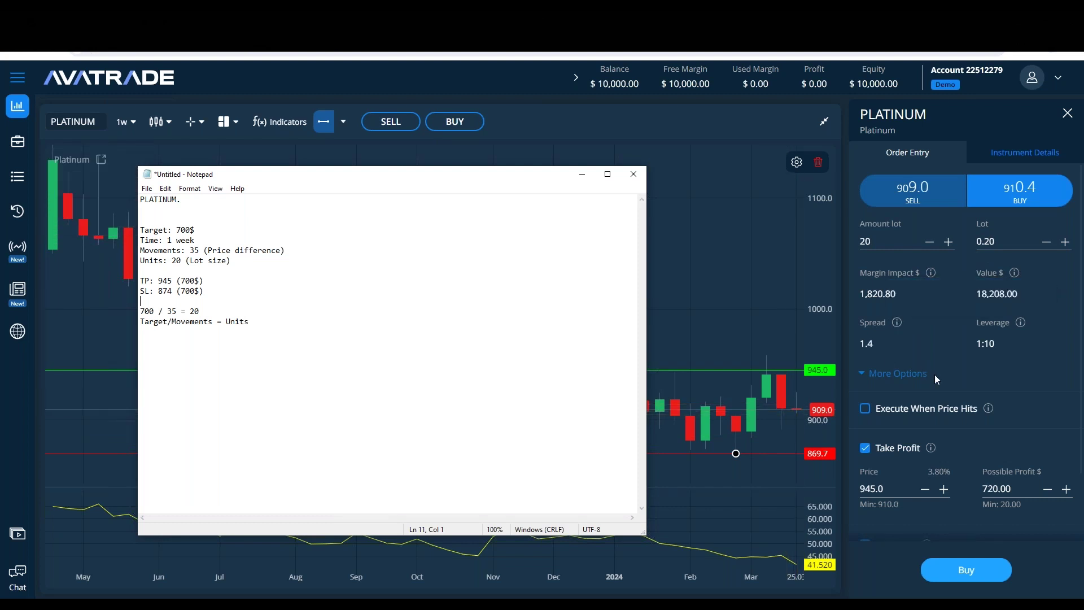
scroll(939, 355, down, 2)
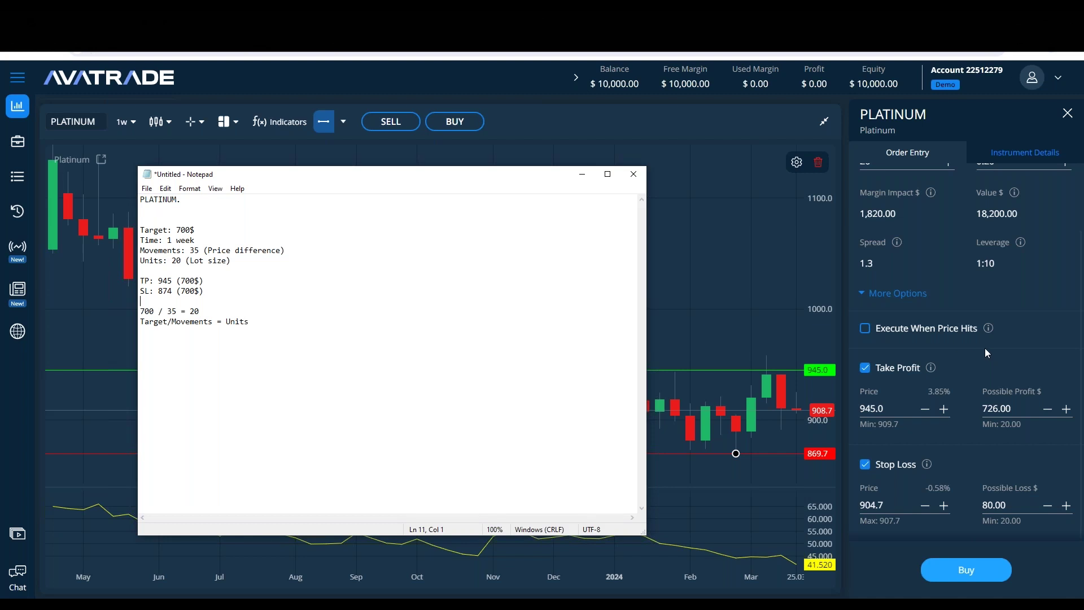
scroll(1002, 261, up, 3)
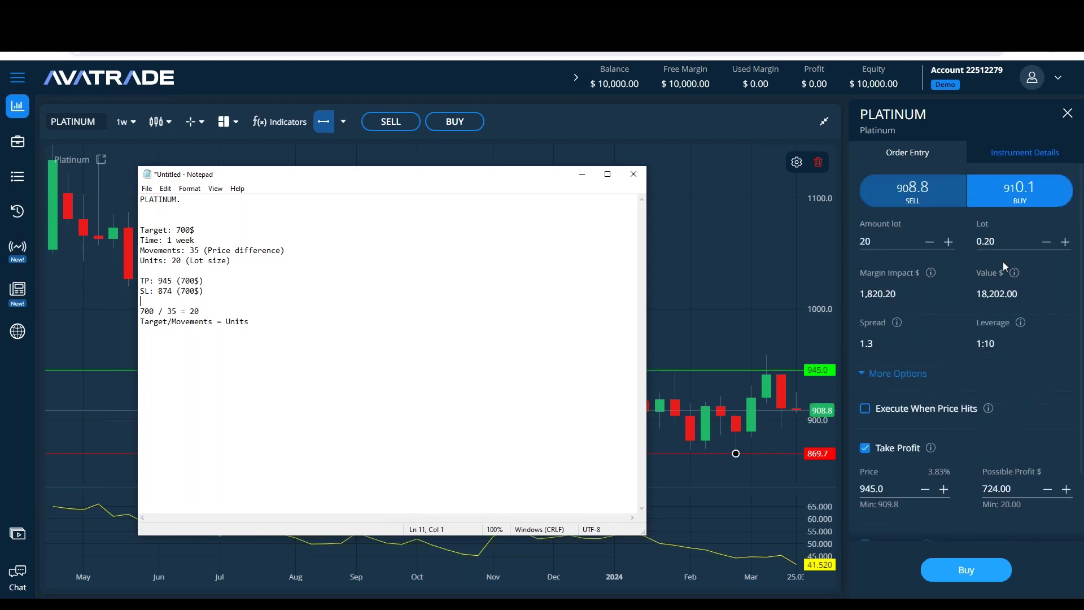
Step: Show platinum's Instrument Details: leverage 1:10, 10% margin and overnight interest rates
click(1013, 162)
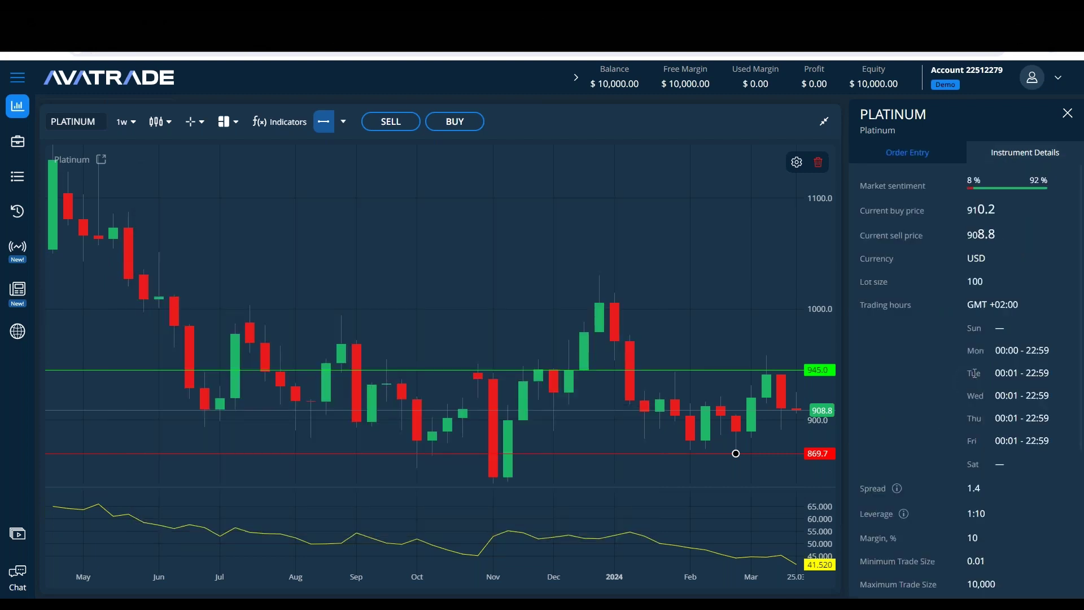
scroll(991, 319, down, 4)
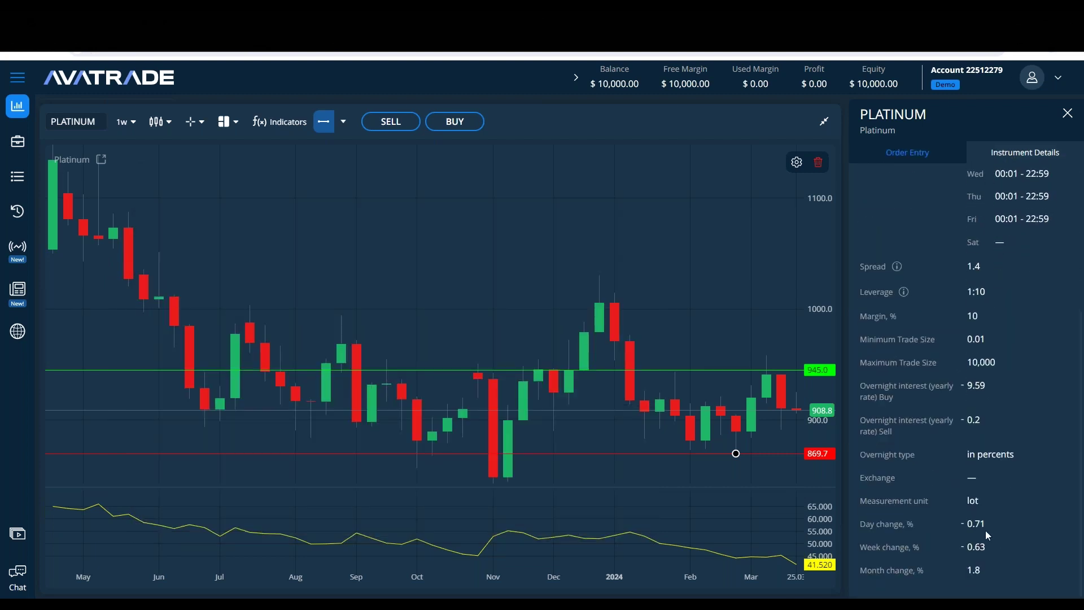
drag(993, 529, 959, 523)
drag(919, 397, 865, 383)
click(972, 500)
Step: Set the platinum order to 0.20 lot with take profit at 945.0
click(907, 151)
key(alt+Tab)
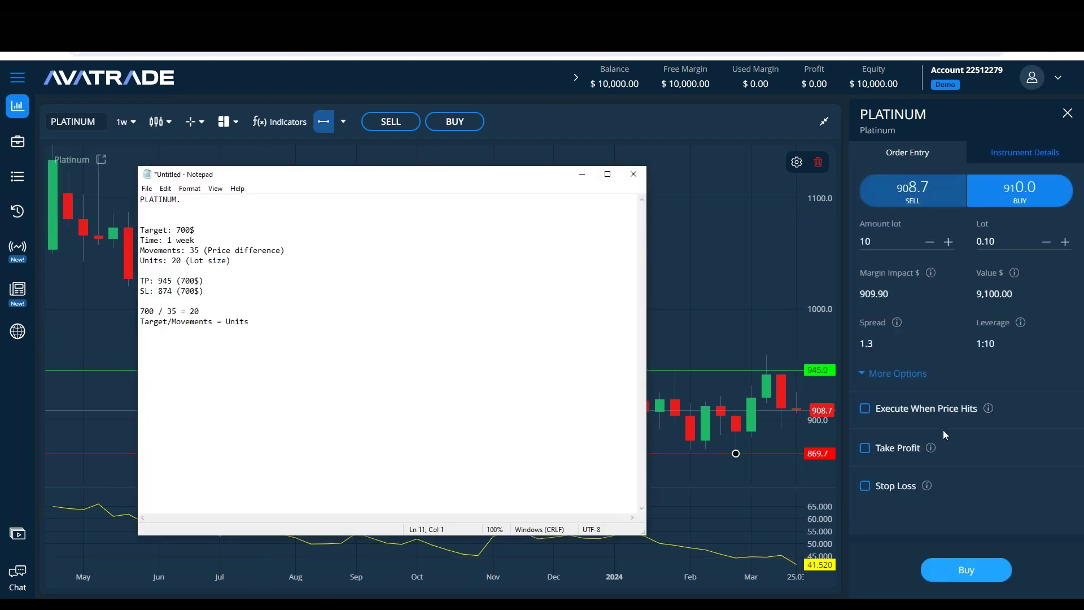
key(alt+Tab)
text(0.2)
click(1042, 368)
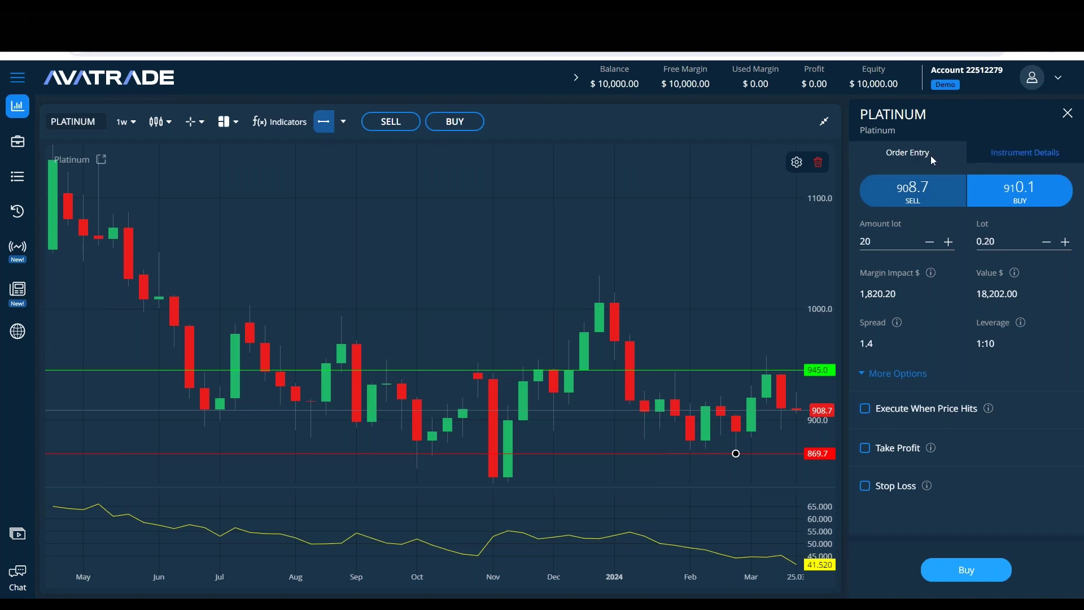
click(876, 449)
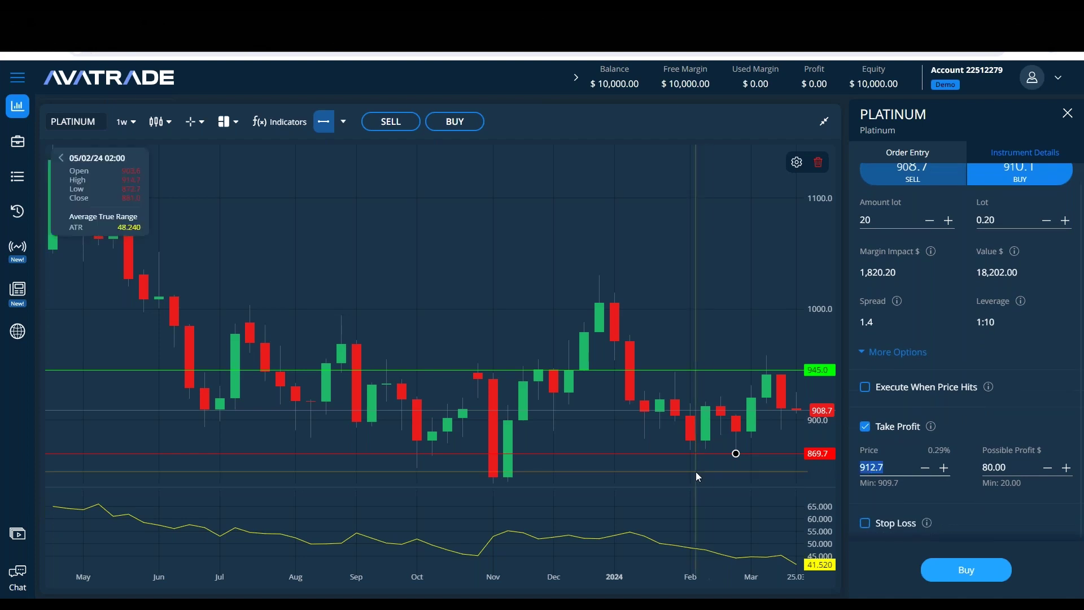
text(945)
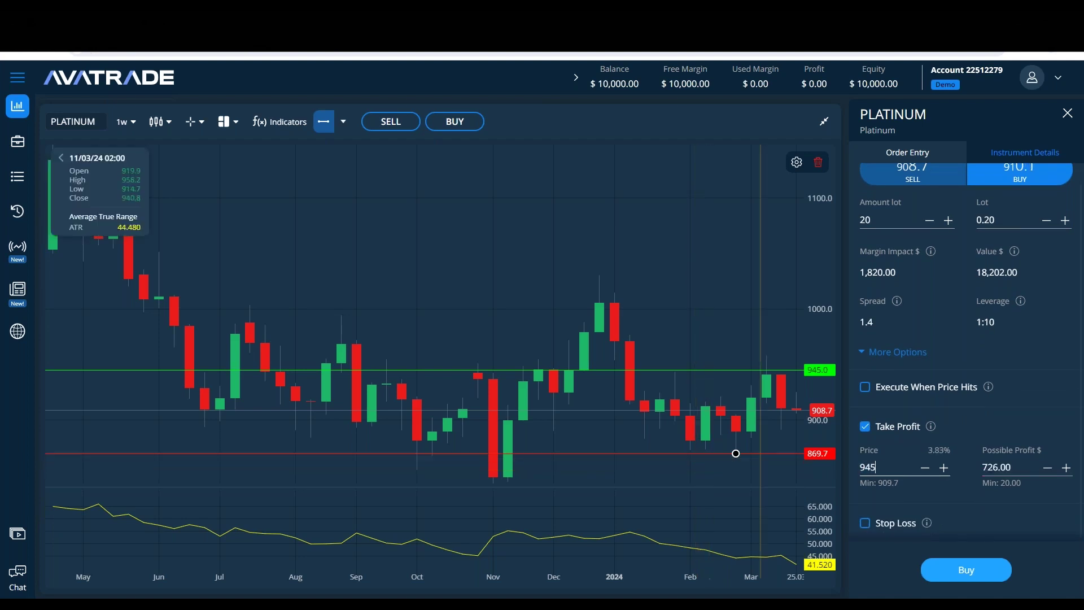
click(973, 403)
Step: Enable a stop loss at 874.0, replacing the 904.7 default
click(865, 523)
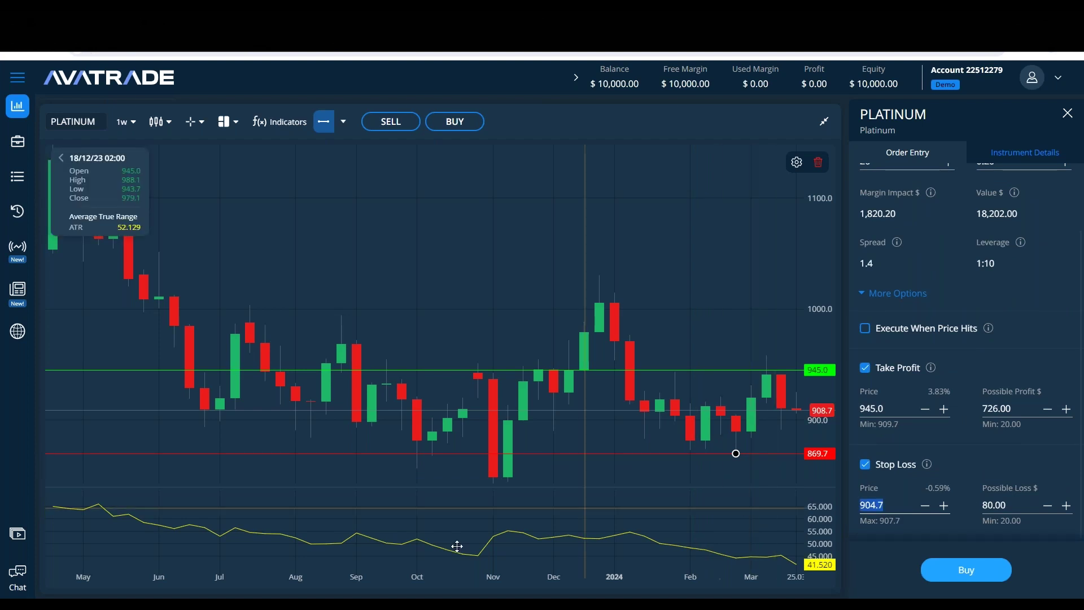
key(alt+Tab)
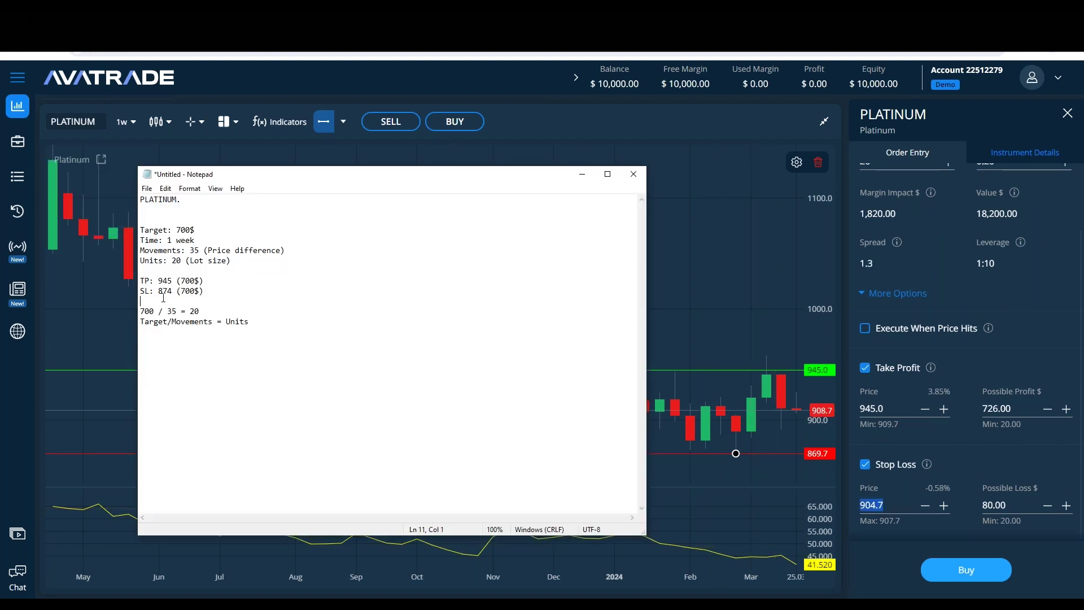
text(874)
key(BackSpace)
key(BackSpace)
key(BackSpace)
click(894, 504)
key(ctrl+a)
text(874)
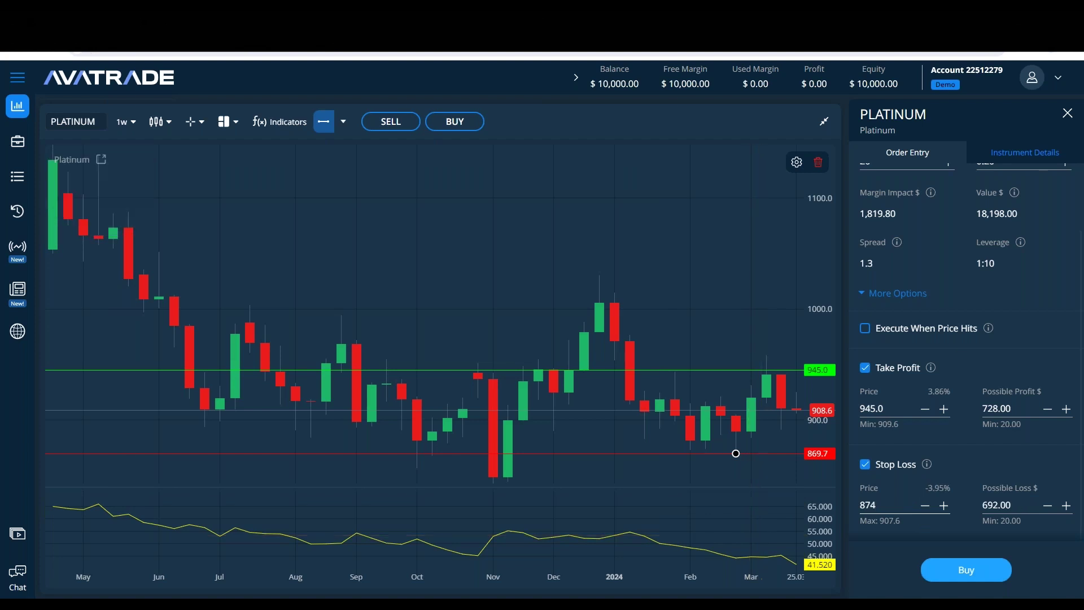
click(1036, 455)
Step: Bring the trade notes forward with the cursor just below the SL line
click(313, 574)
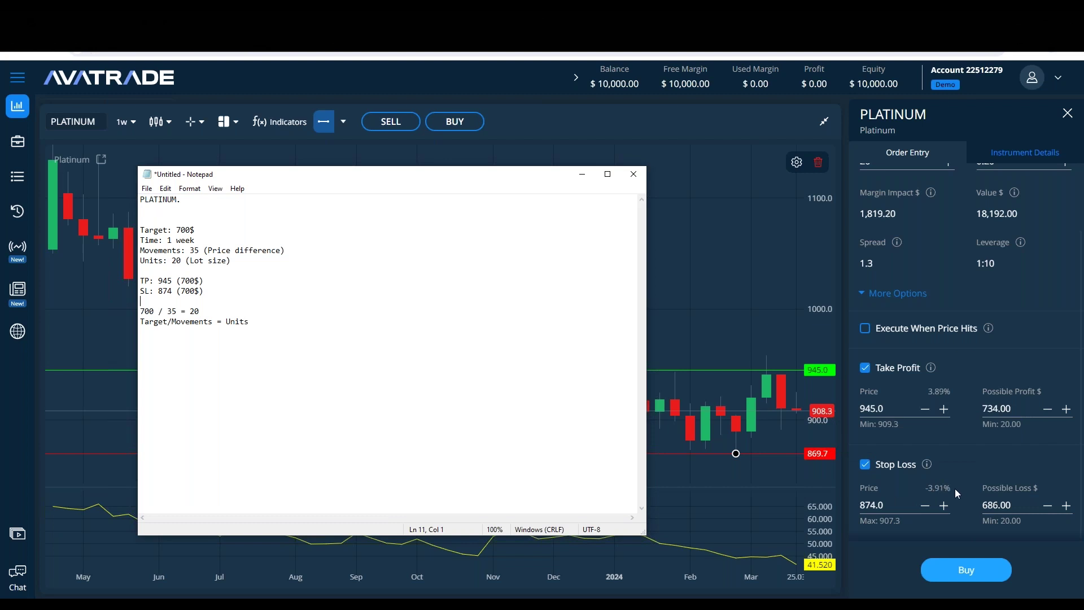
mouse_move(928, 464)
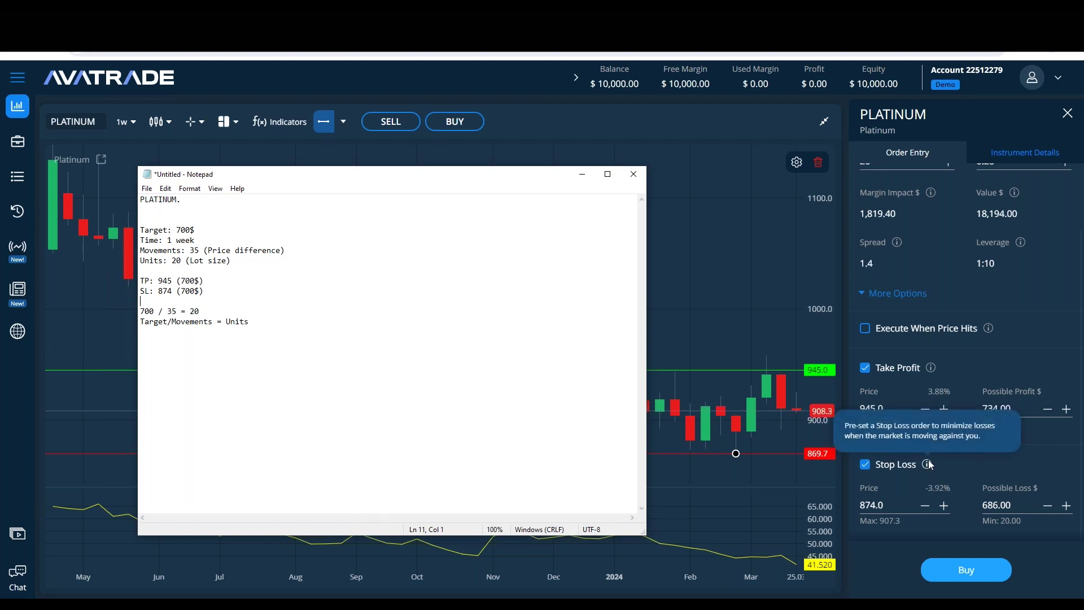
click(375, 347)
click(274, 291)
Step: Type '10000 - 700 = 9300 (7%)' under the stop-loss line, fixing a typo
key(Return)
key(Return)
key(Return)
key(Return)
key(Up)
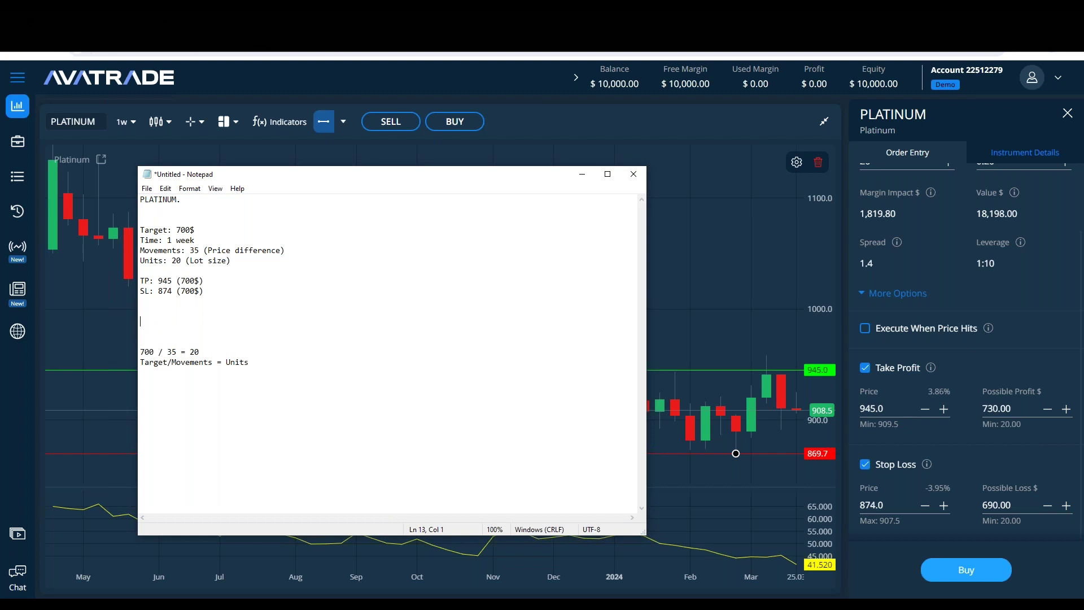
text(10000)
text( - 700 = 9)
text(300 )
text(=)
text(()
text(5)
key(BackSpace)
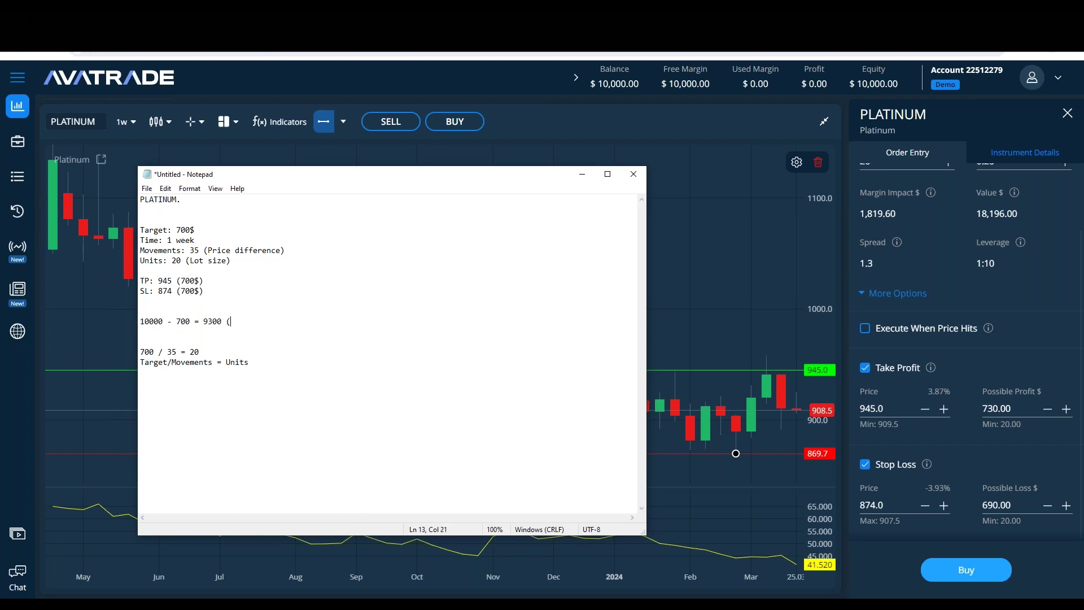
text(7%))
key(Return)
key(Return)
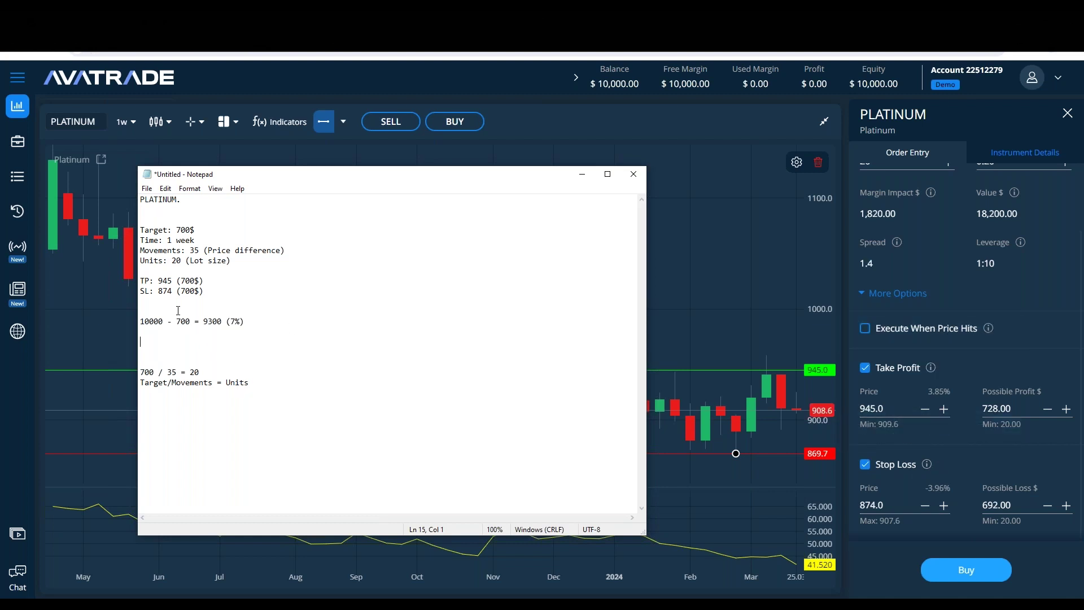
Step: Remove an extra blank line and write 'How can i adjust 7% exposure > 3.5% ?'
key(Delete)
key(Down)
key(Down)
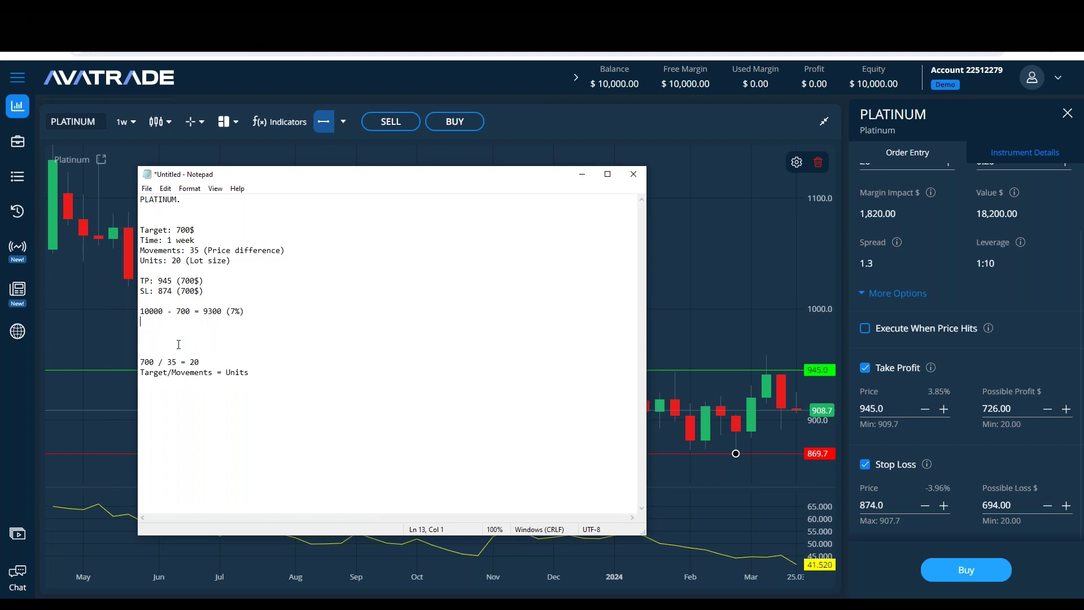
text(How can i adjust 7% loss)
key(BackSpace)
key(BackSpace)
key(BackSpace)
key(BackSpace)
key(BackSpace)
key(BackSpace)
key(BackSpace)
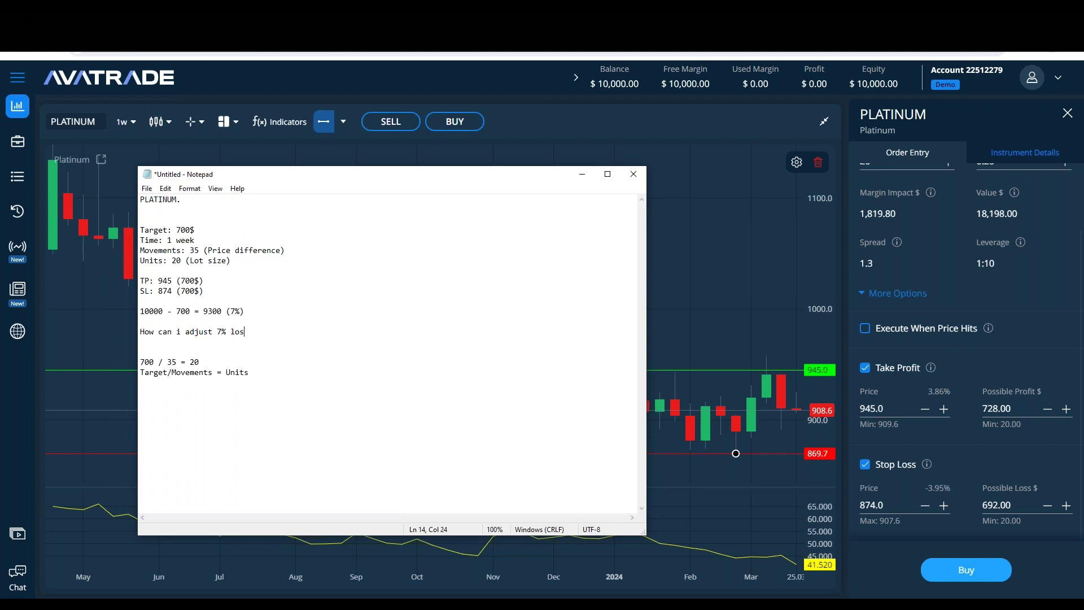
text(% exposure > 3.5% ?)
Step: Try a smaller 0.10 lot size on the platinum order
scroll(963, 317, up, 2)
click(966, 273)
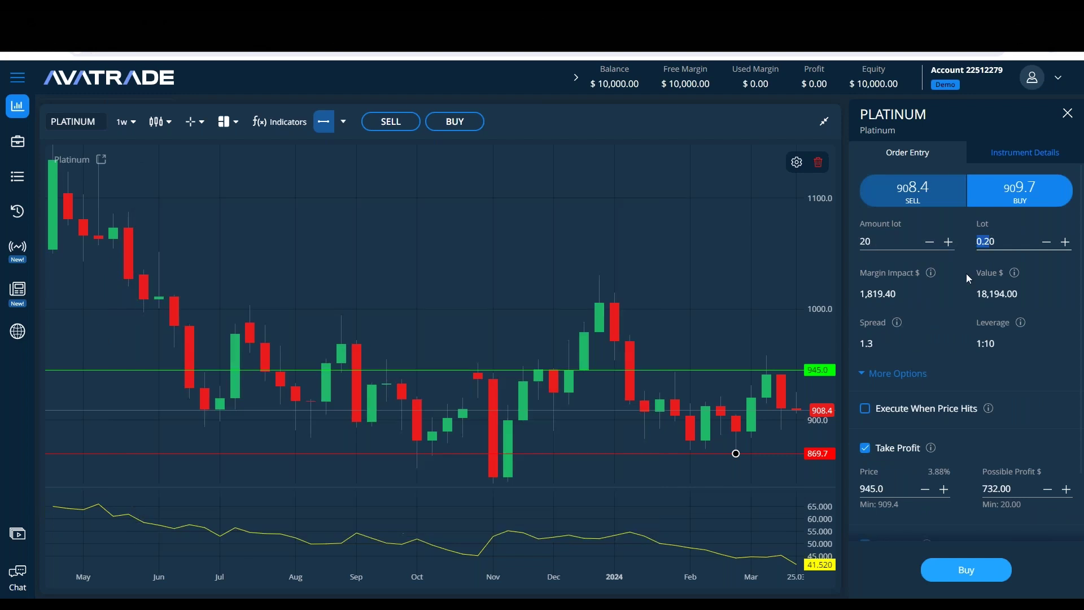
key(ctrl+a)
text(0.1)
click(974, 337)
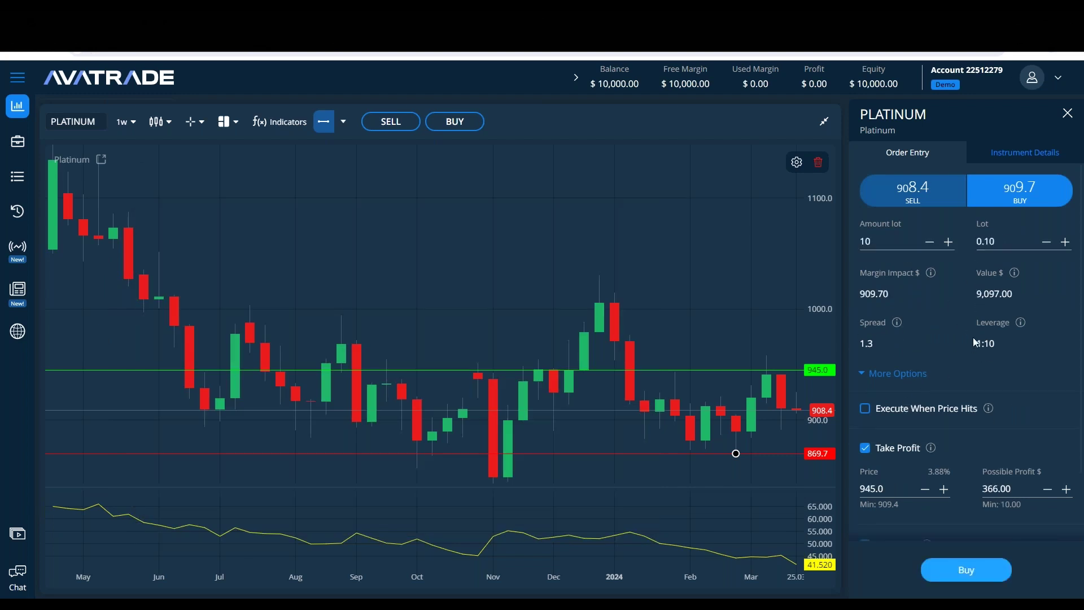
Step: Set the lot back to 0.20 and drag the stop loss up to about 891.5
scroll(973, 337, down, 2)
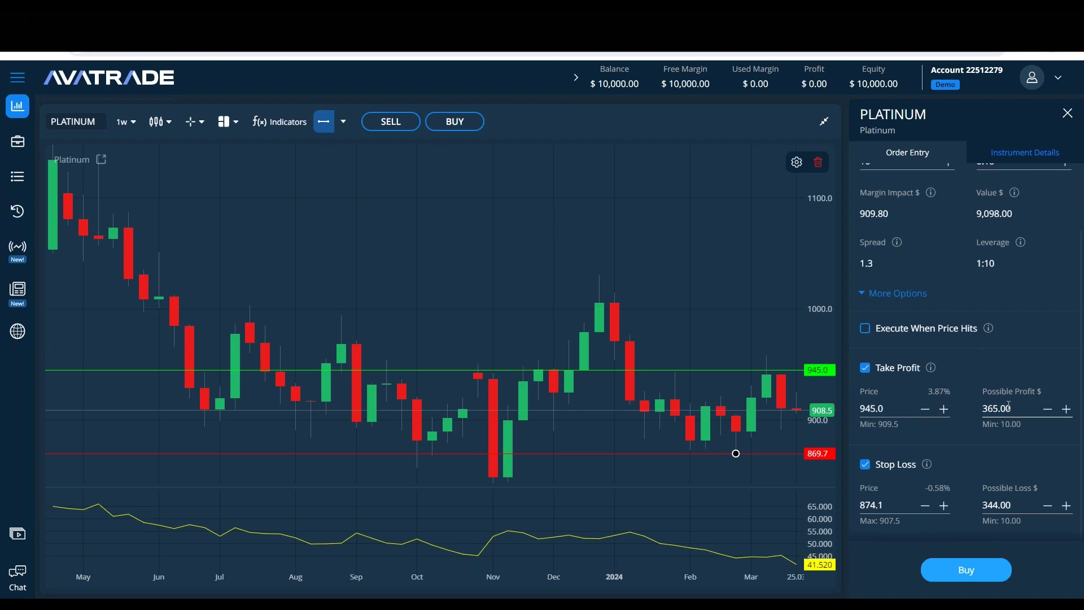
scroll(972, 461, up, 2)
double_click(985, 241)
text(0.2)
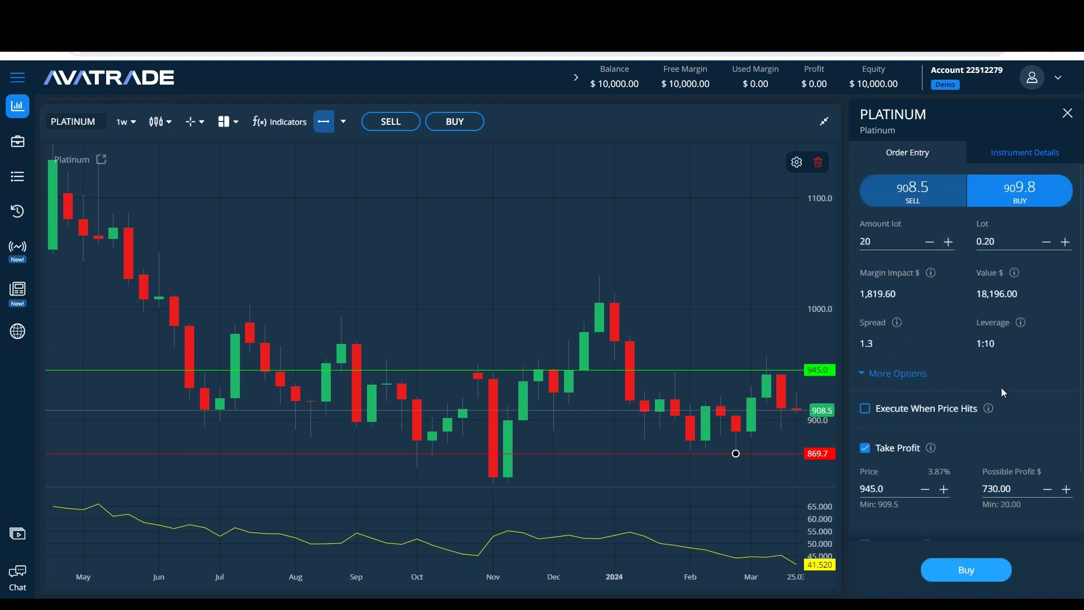
scroll(1001, 387, down, 2)
drag(779, 453, 772, 436)
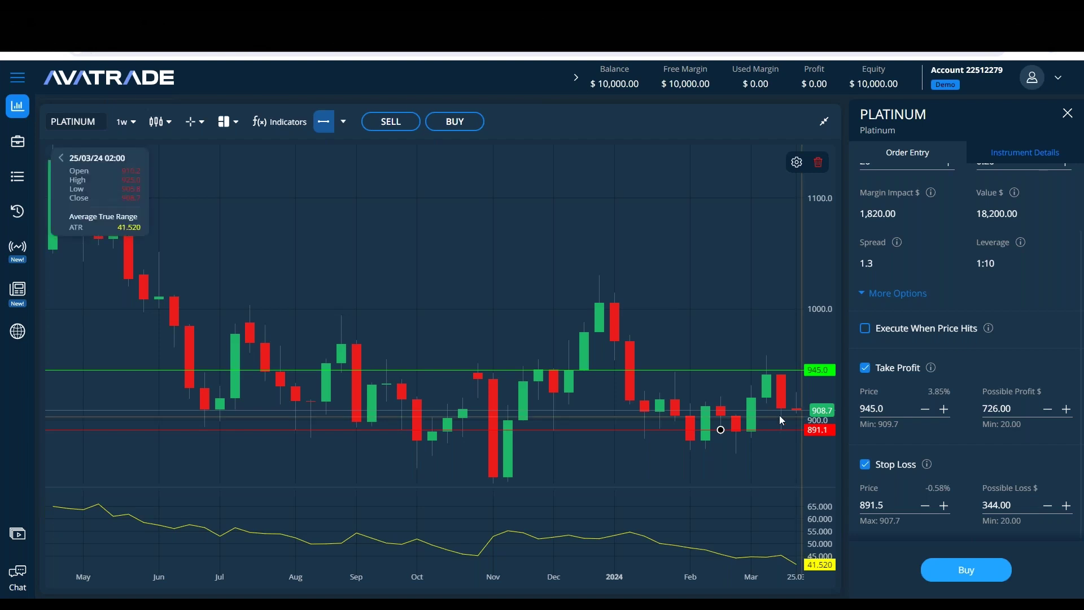
key(alt+Tab)
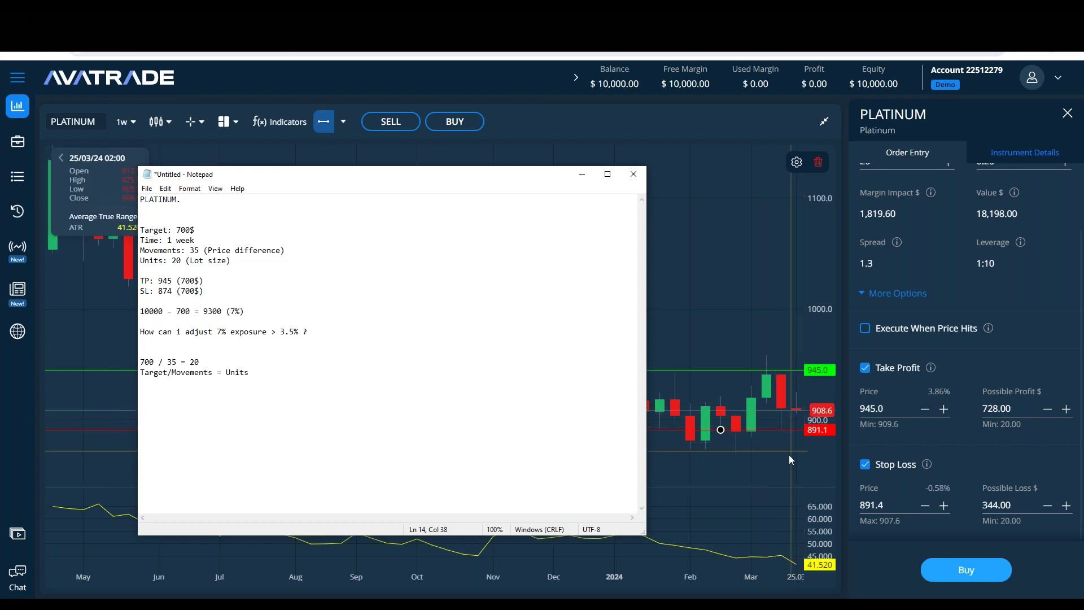
Step: Settle the platinum stop loss at 891.3, risking $344.00, and return to the notes
click(781, 416)
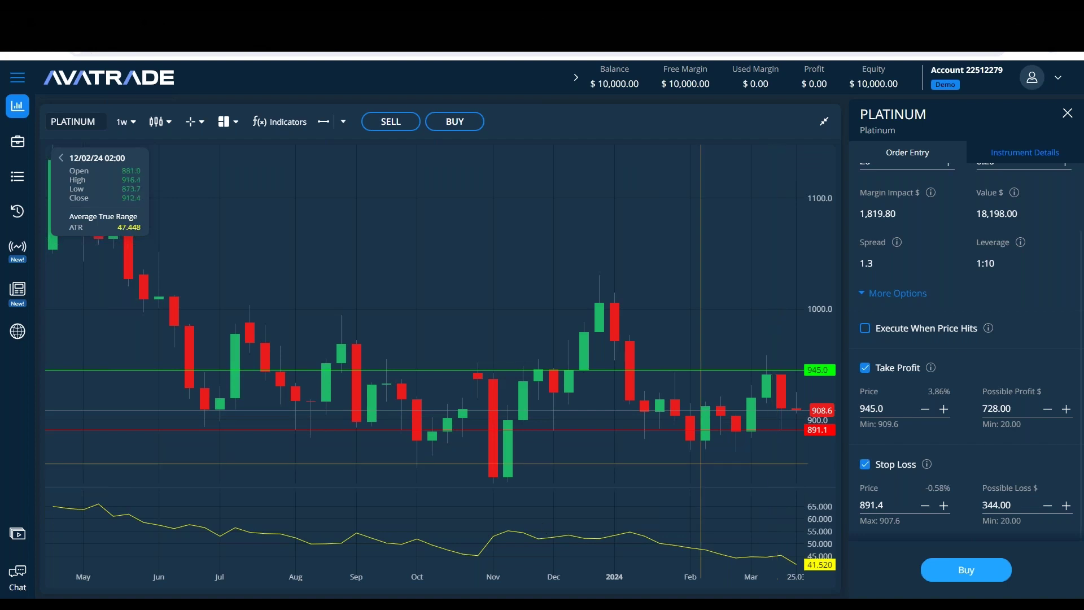
click(305, 595)
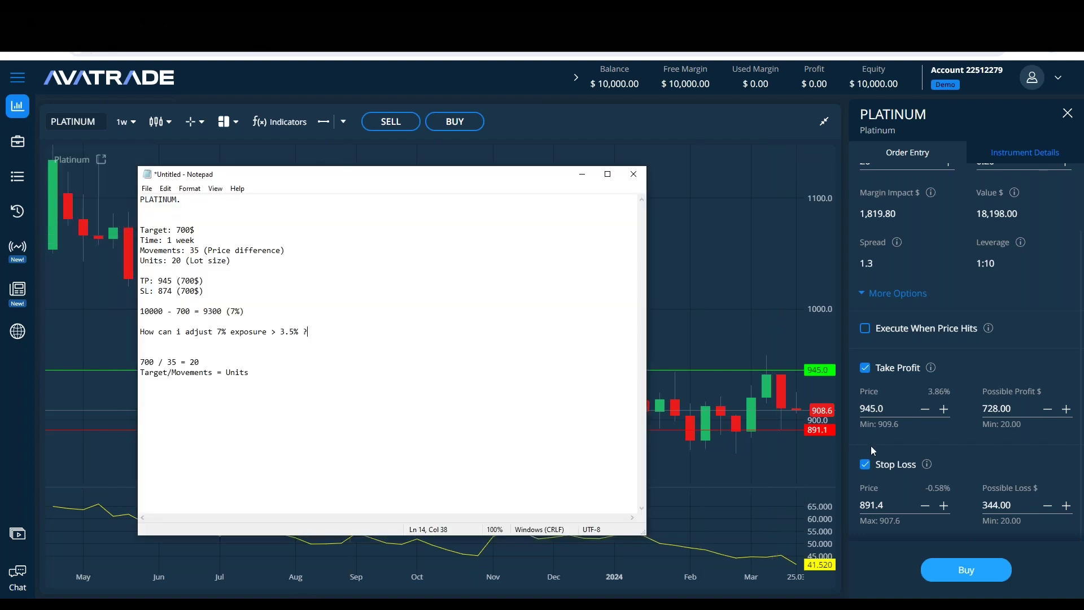
drag(763, 430, 761, 431)
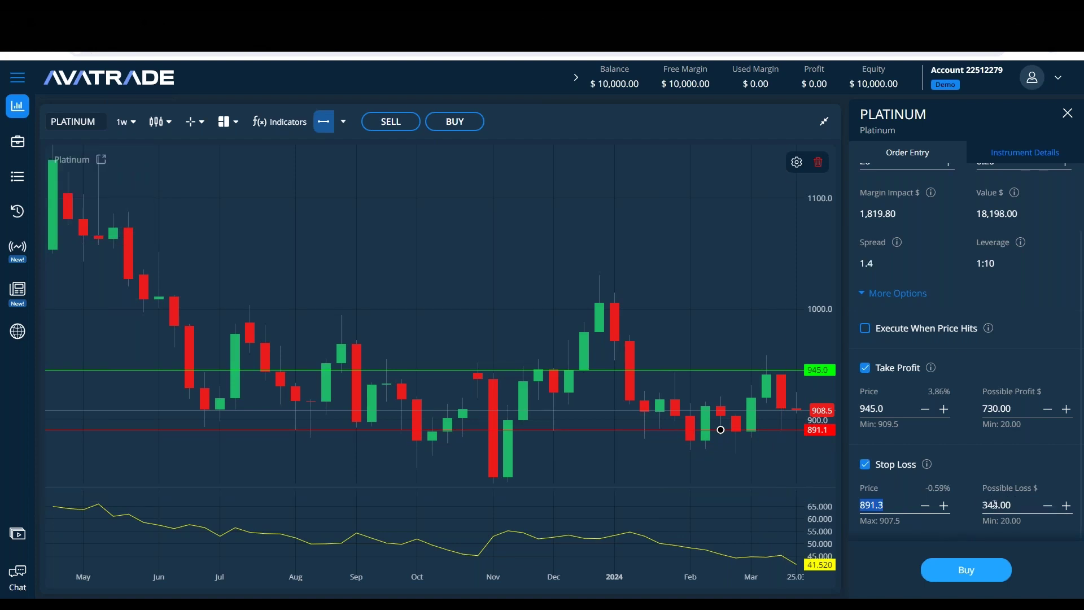
scroll(977, 427, up, 3)
key(Tab)
click(1010, 505)
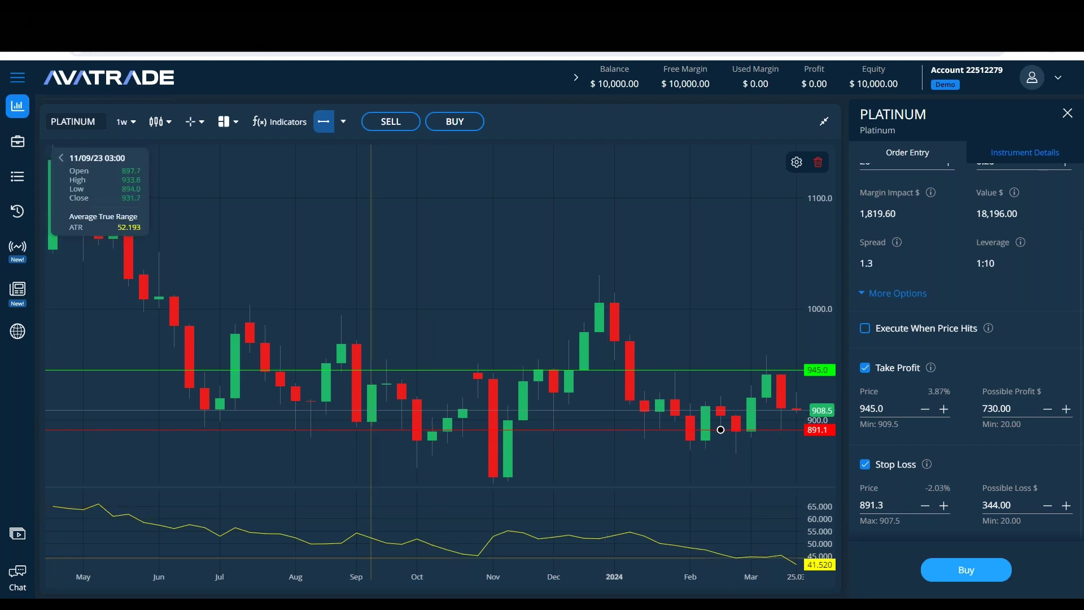
key(alt+Tab)
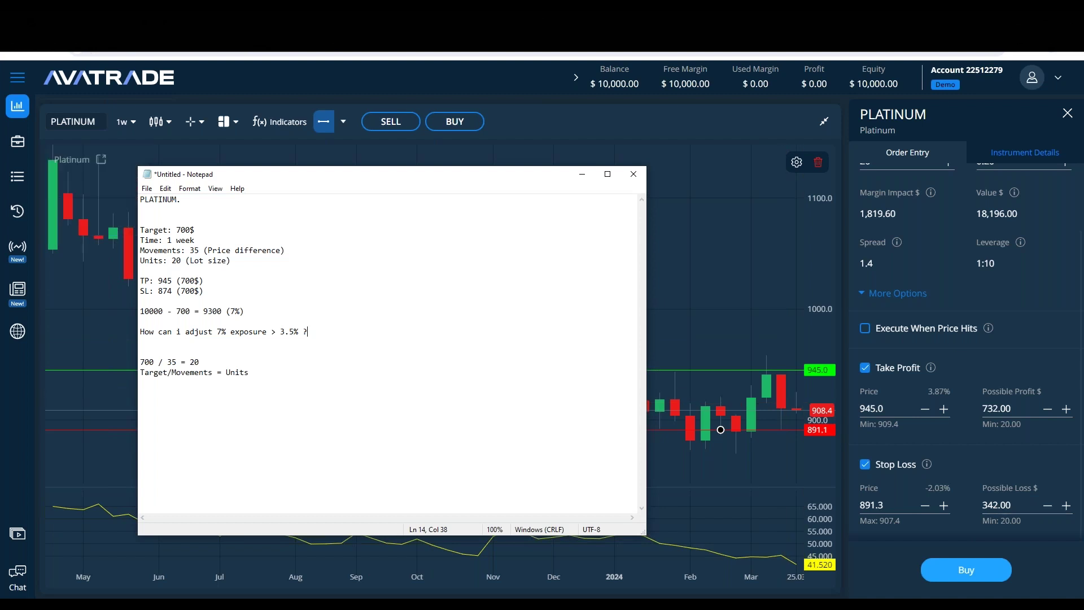
scroll(933, 316, up, 2)
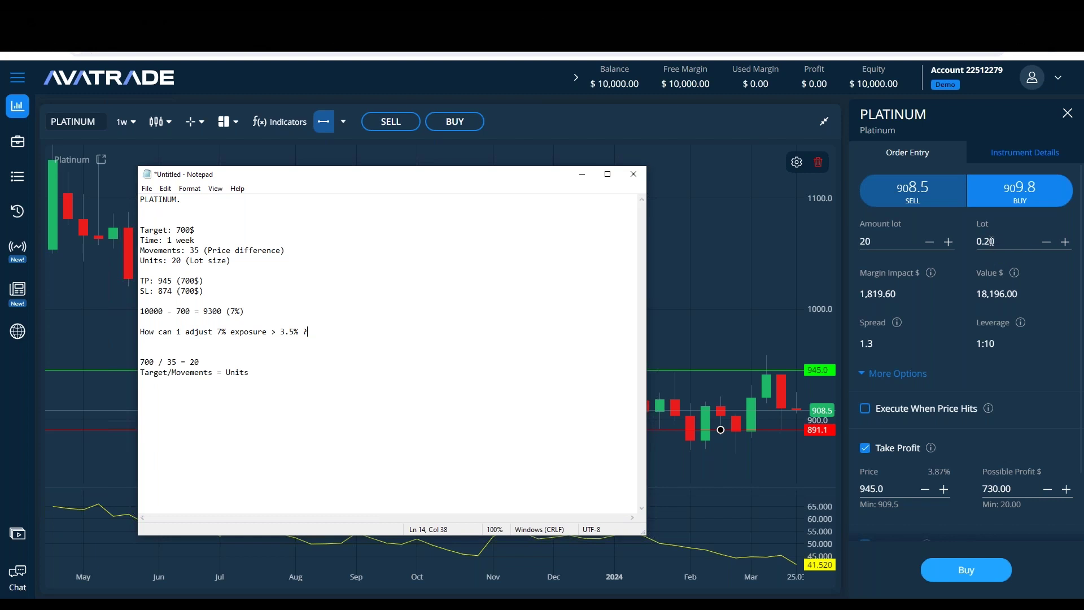
scroll(992, 414, down, 1)
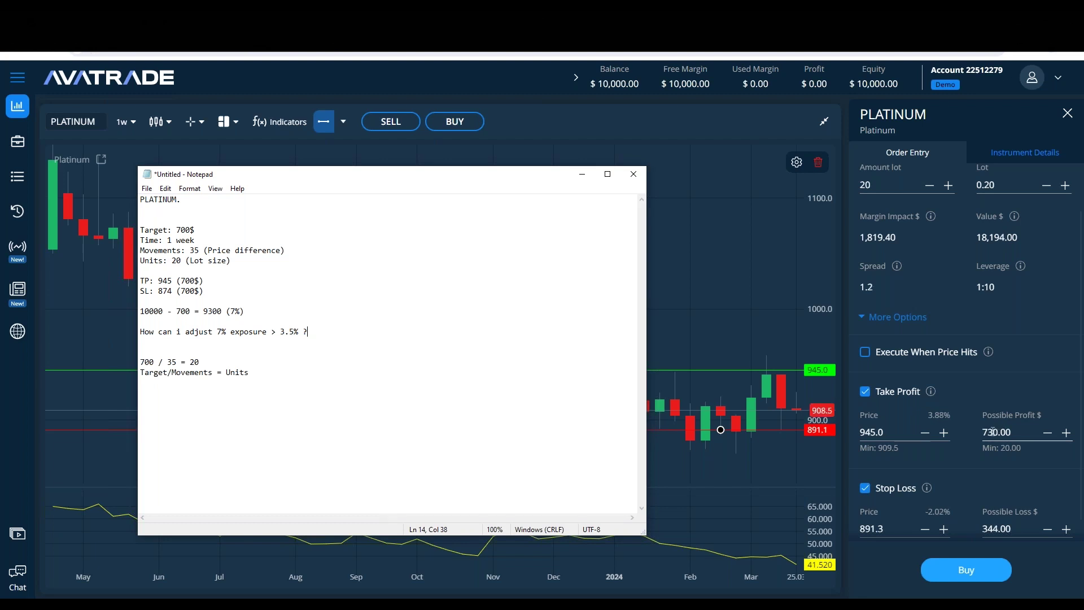
Step: Remove the blank lines between the trade-plan entries
key(shift+Down)
key(shift+End)
key(Right)
key(Home)
key(BackSpace)
drag(293, 366, 29, 339)
key(Up)
key(Up)
key(BackSpace)
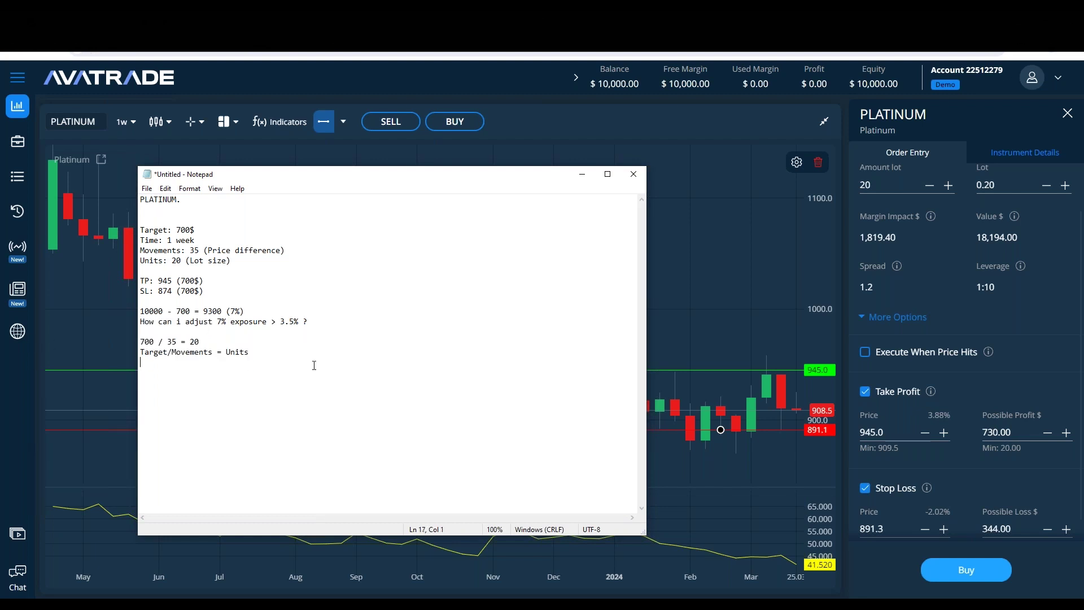
Step: Write 'Price per unit x Units = Value' and 'Value / Leverage = Margin impact'
text(Price per unit x)
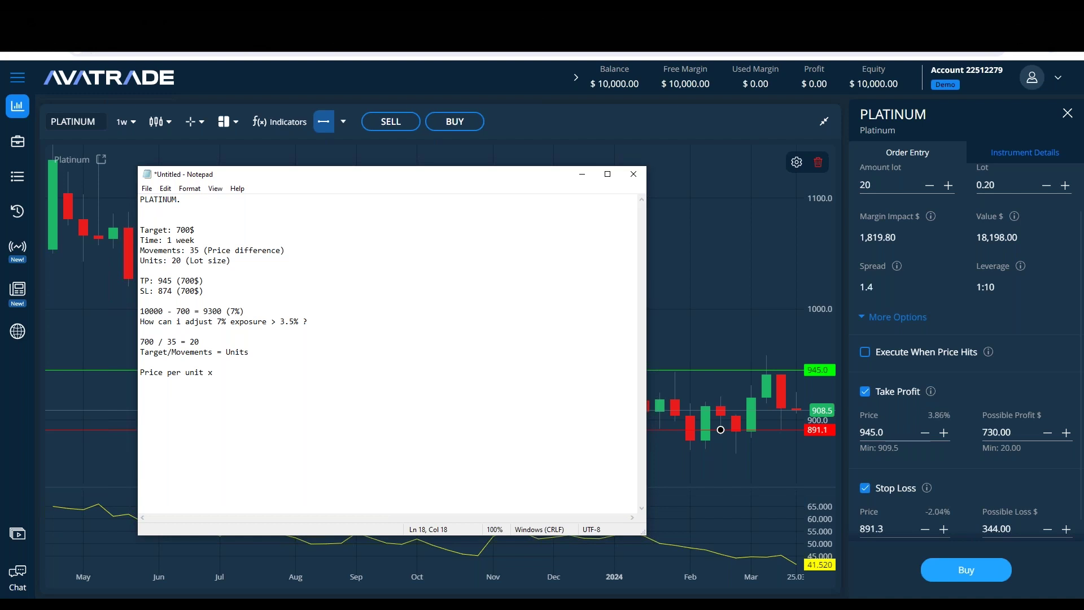
text(Units ()
key(BackSpace)
text(= Value)
key(Return)
text(Value / Leverage = Margin impact)
Step: Define margin impact as the necessary amount to open a position, and start '908.5 x'
key(Return)
text(Margin impac)
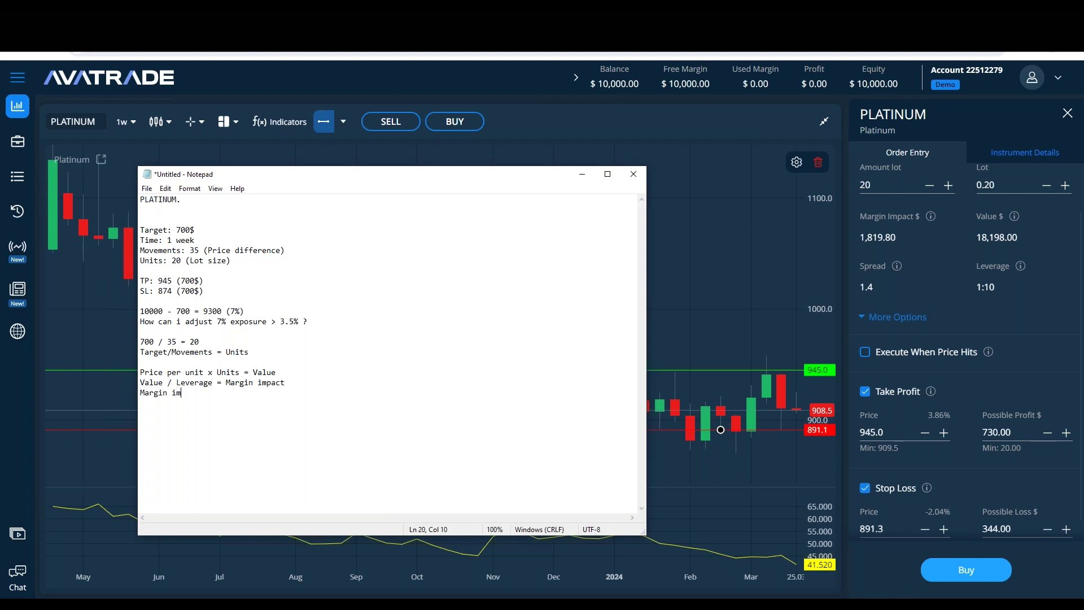
text(t = ness)
key(BackSpace)
key(BackSpace)
key(BackSpace)
key(BackSpace)
text(Nes)
key(BackSpace)
text(cessary amount to open a position)
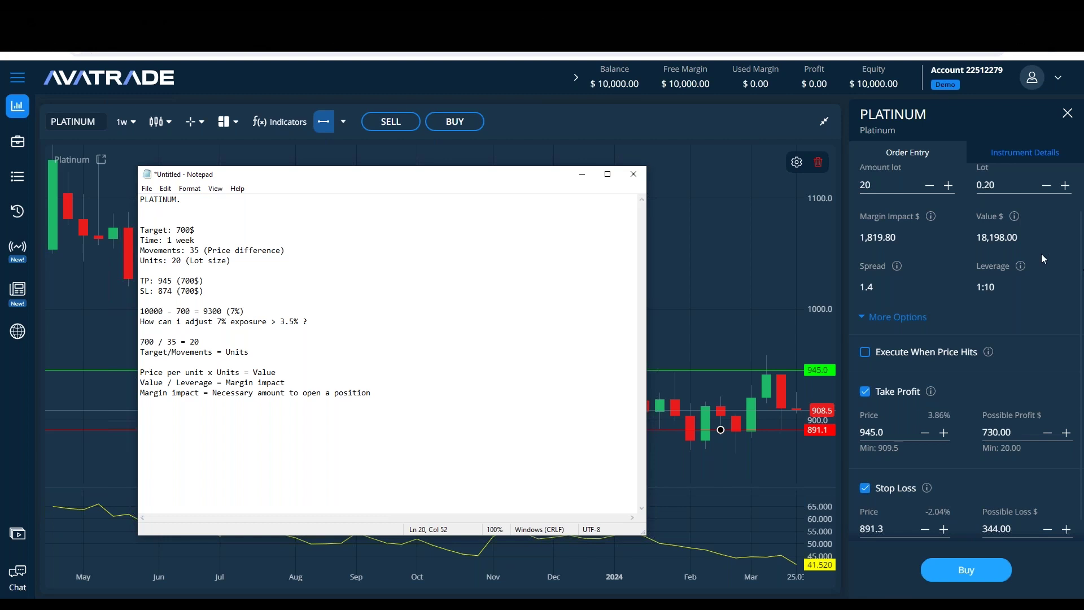
scroll(1041, 253, up, 2)
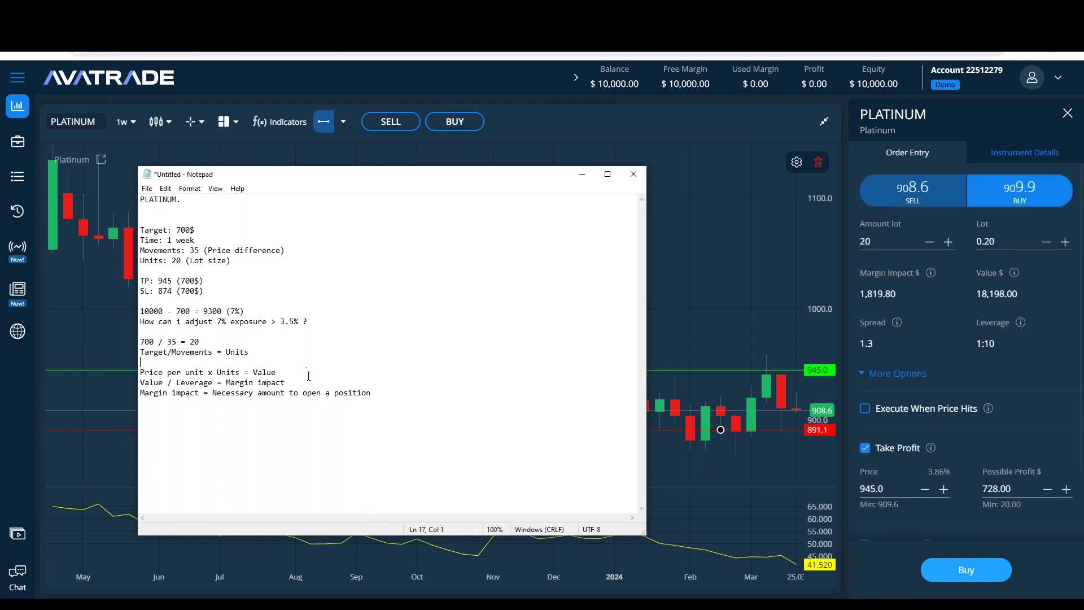
key(Return)
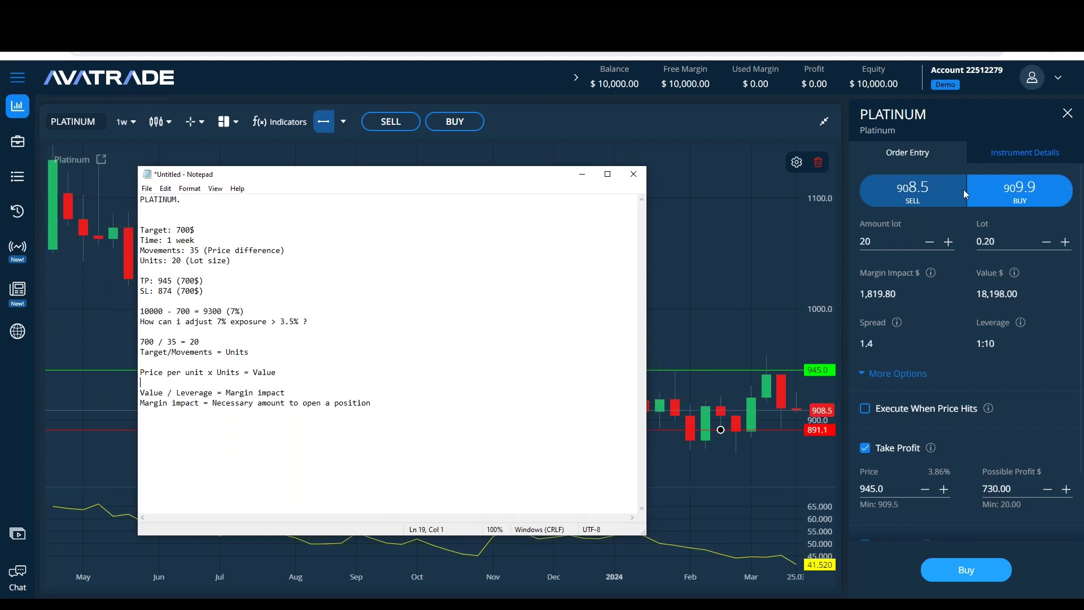
text(908.5 x)
Step: Complete '908.5 x 20 = 18,198' and add a 1:10 leverage note (multiplies buying and selling)
double_click(865, 241)
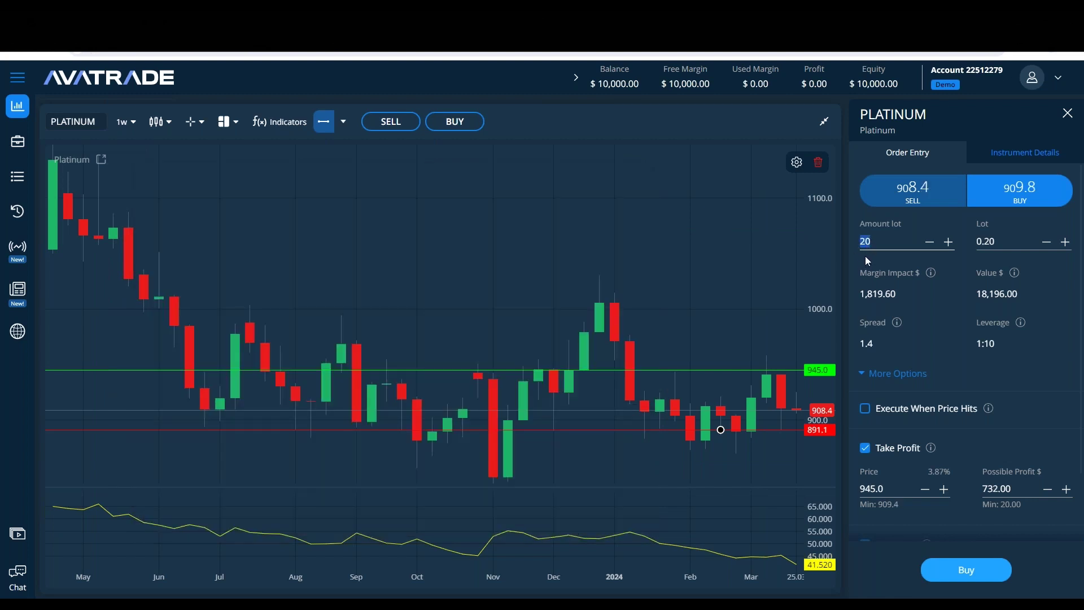
key(alt+Tab)
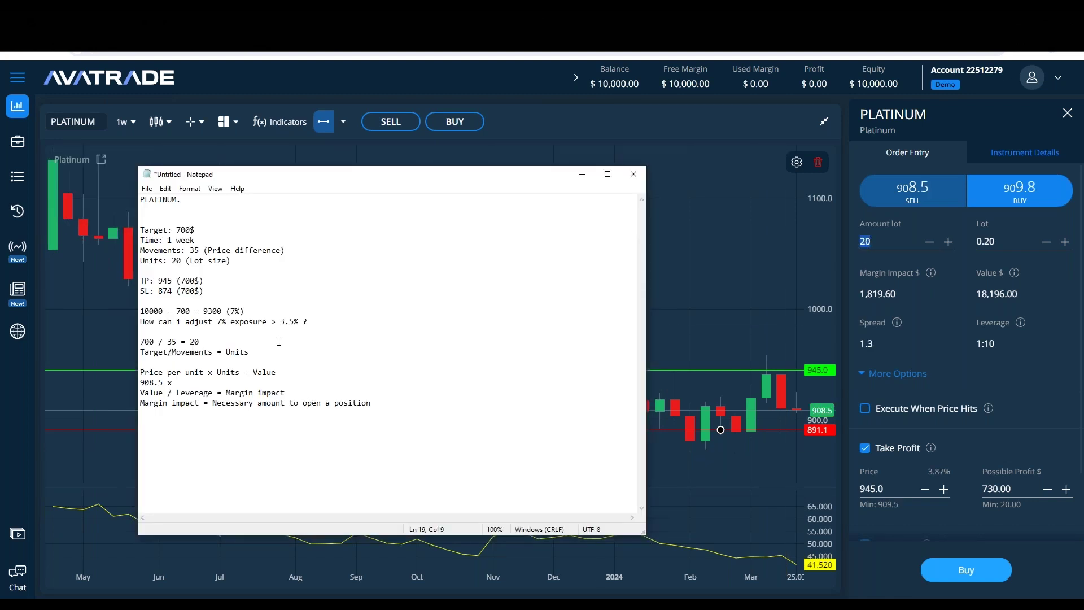
text(20 = 18,198)
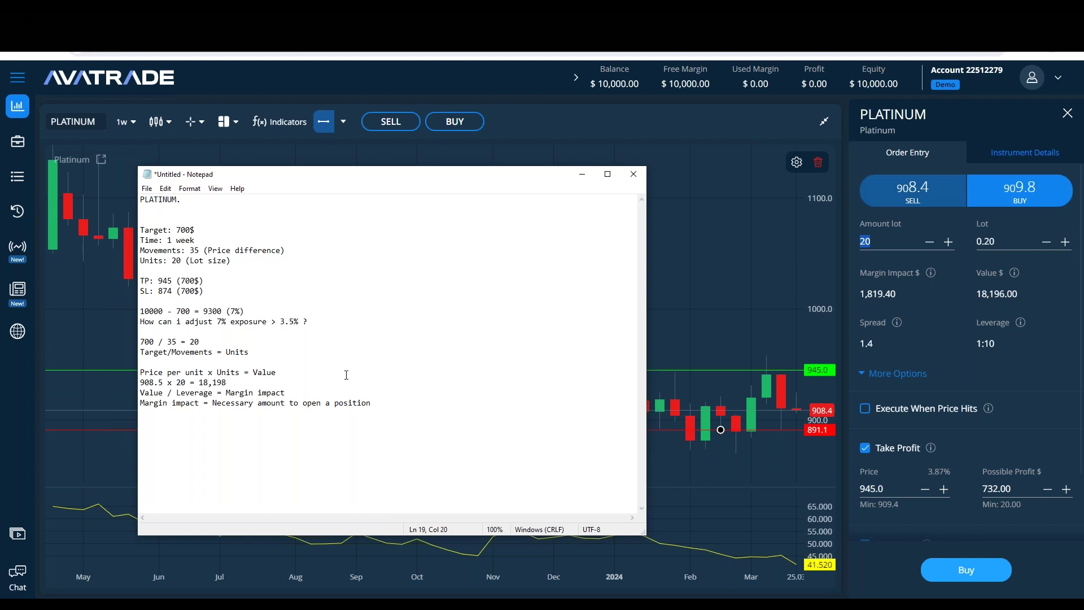
key(Return)
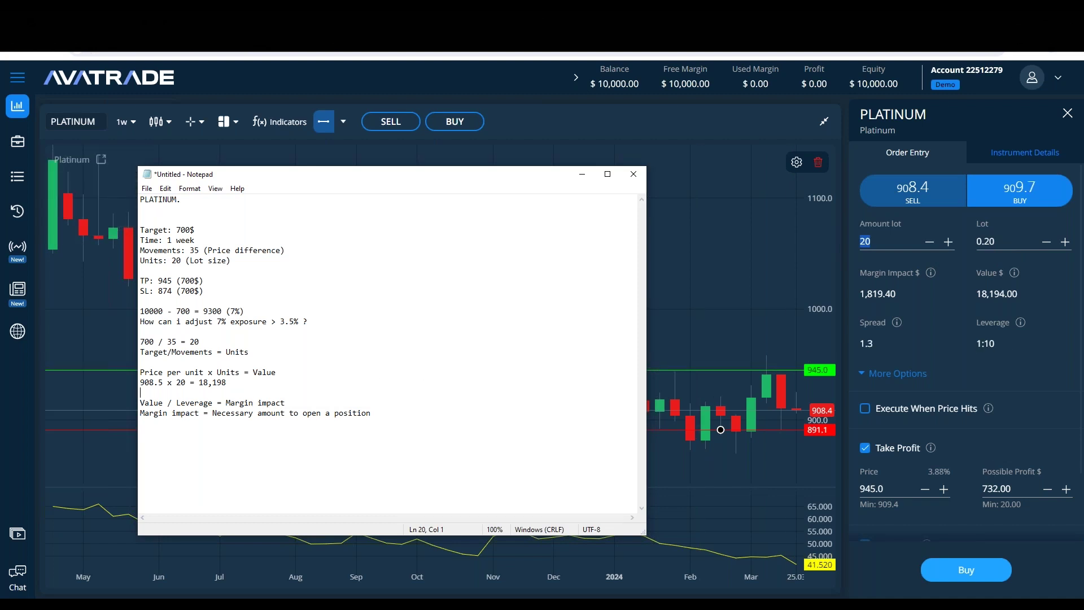
text(Leverage: 1= 1:10 ()
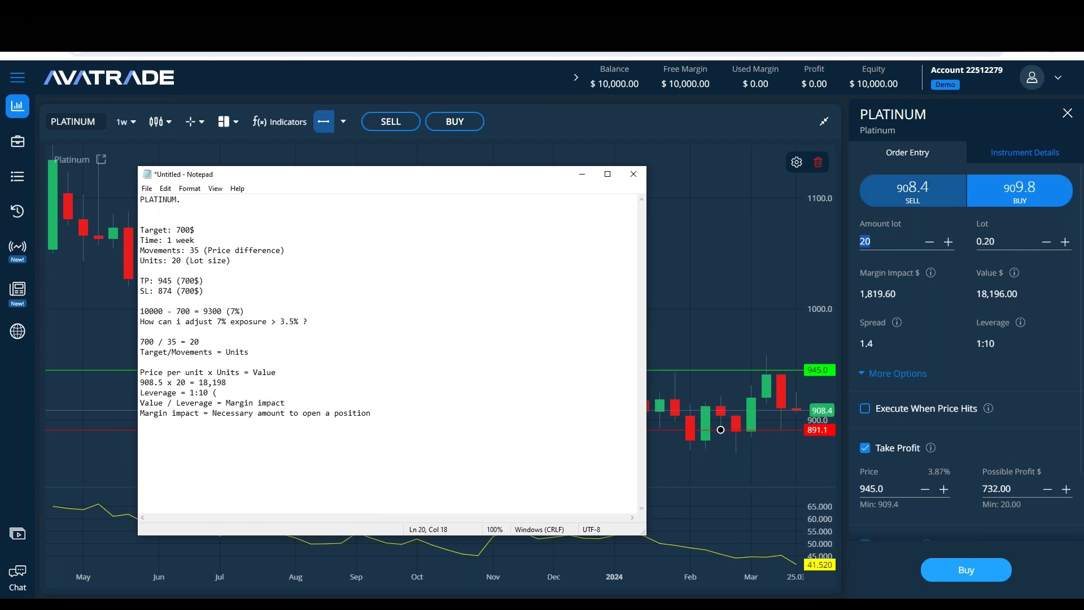
text(Multiplies)
key(BackSpace)
key(BackSpace)
text(s buying and selling))
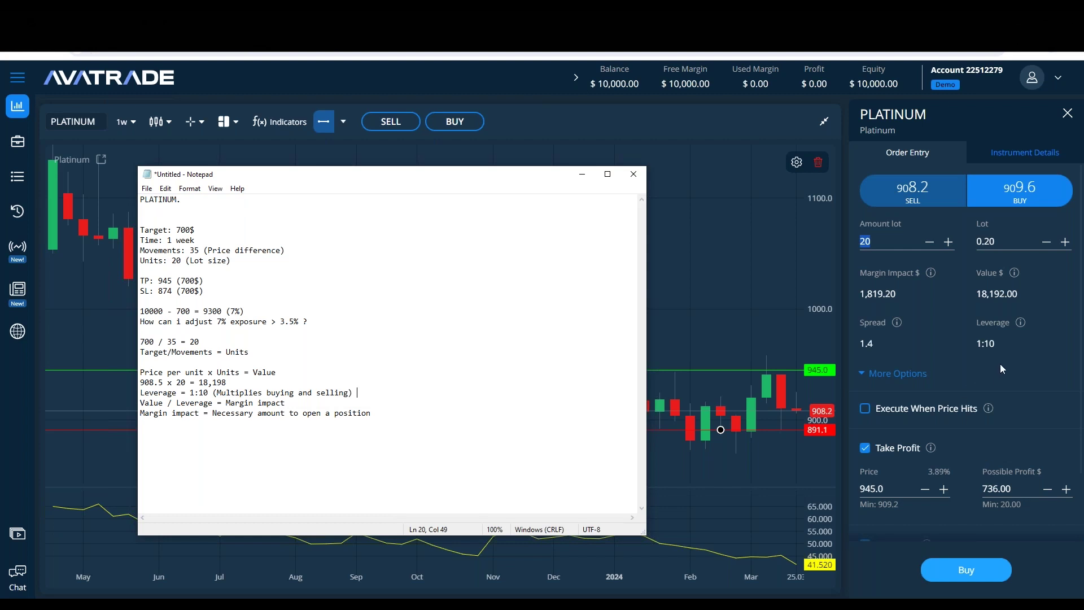
Step: Add '18,198 / 10 = 1,818' under the margin impact formula, correcting the result
mouse_move(1021, 327)
click(320, 406)
key(Return)
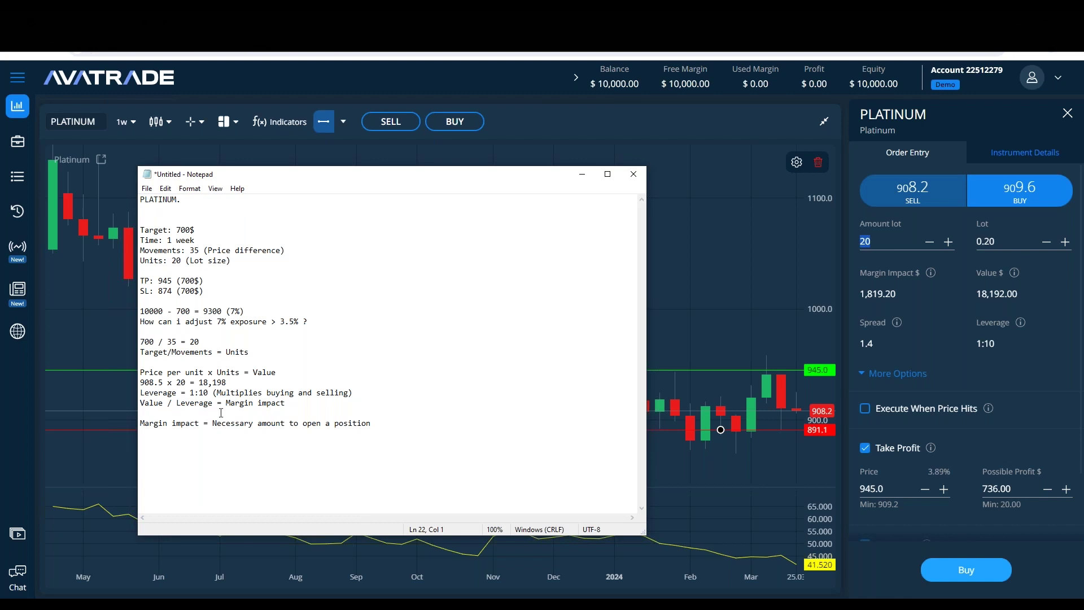
text(18,198 / 10 = 1,1819)
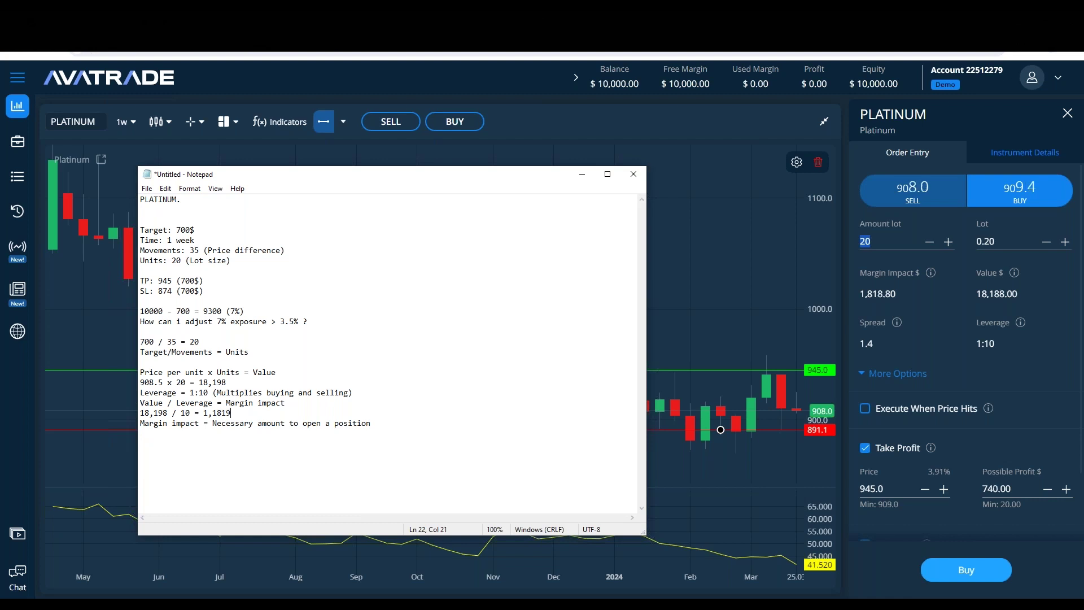
key(BackSpace)
drag(229, 414, 205, 413)
click(248, 415)
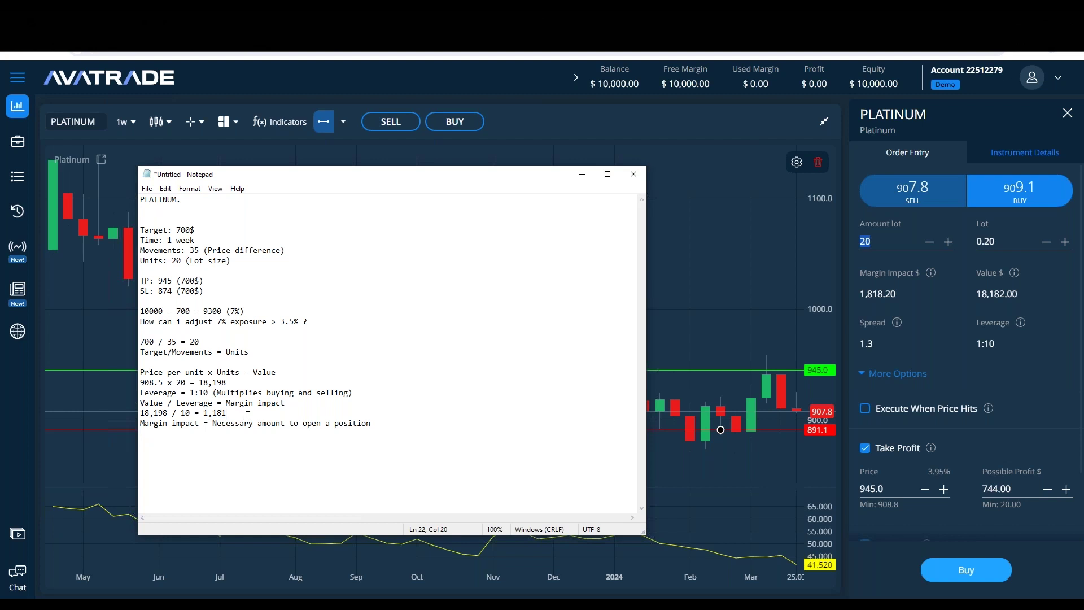
double_click(224, 412)
text(818)
click(720, 430)
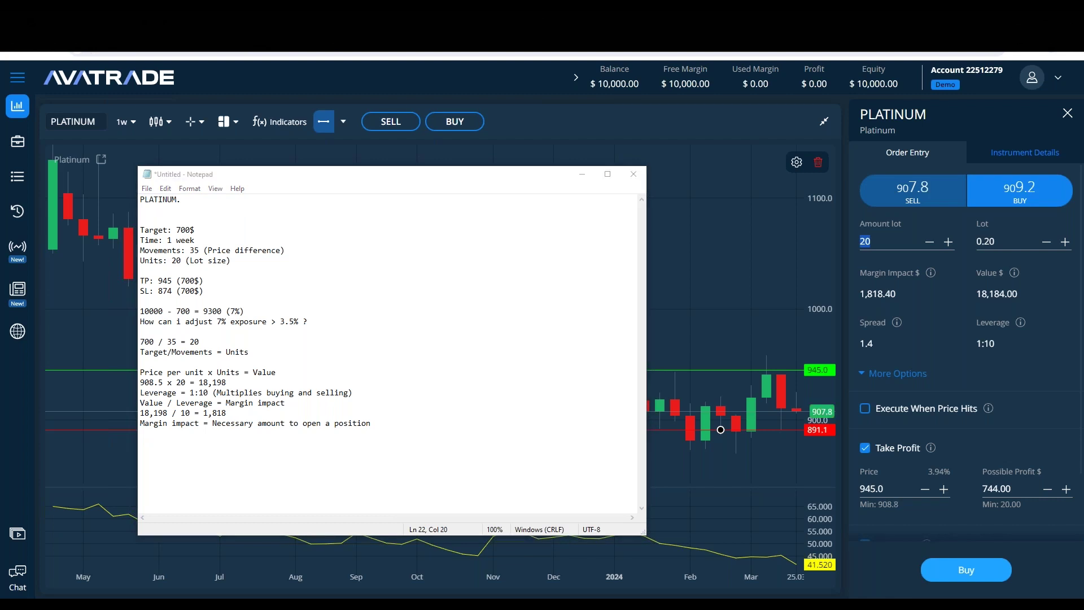
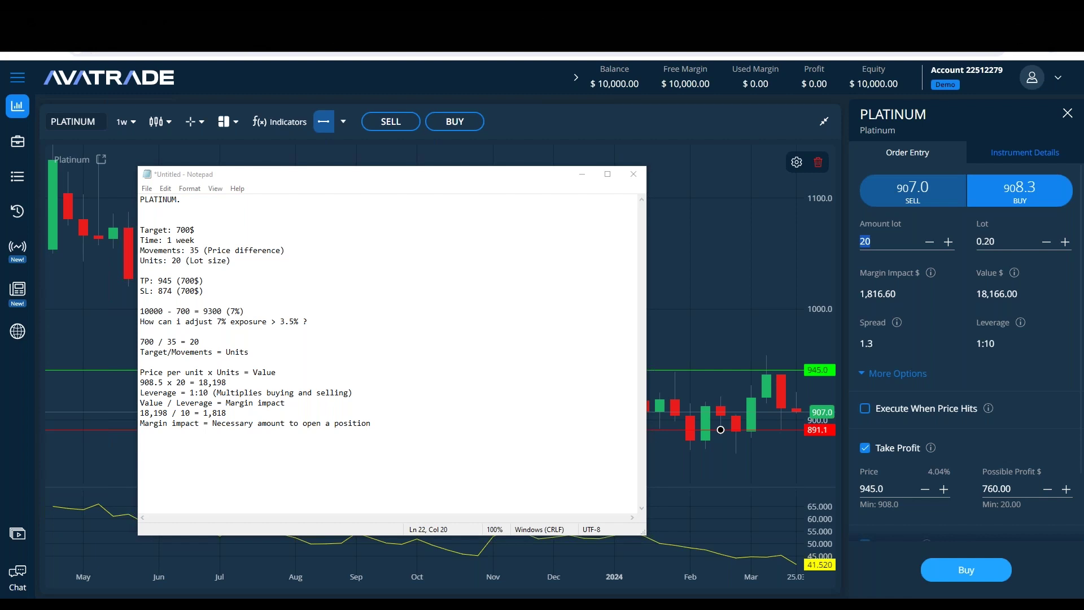
Step: Turn on a stop loss for the pending Platinum buy order and enter 907.0 as its price
scroll(1015, 412, down, 3)
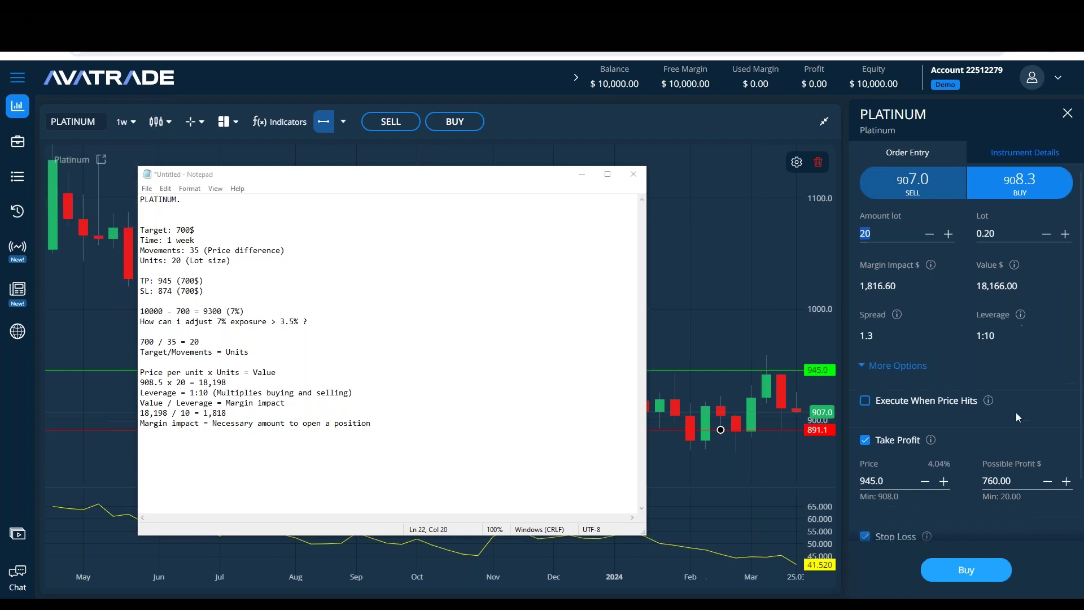
click(864, 532)
double_click(879, 507)
text(907.0)
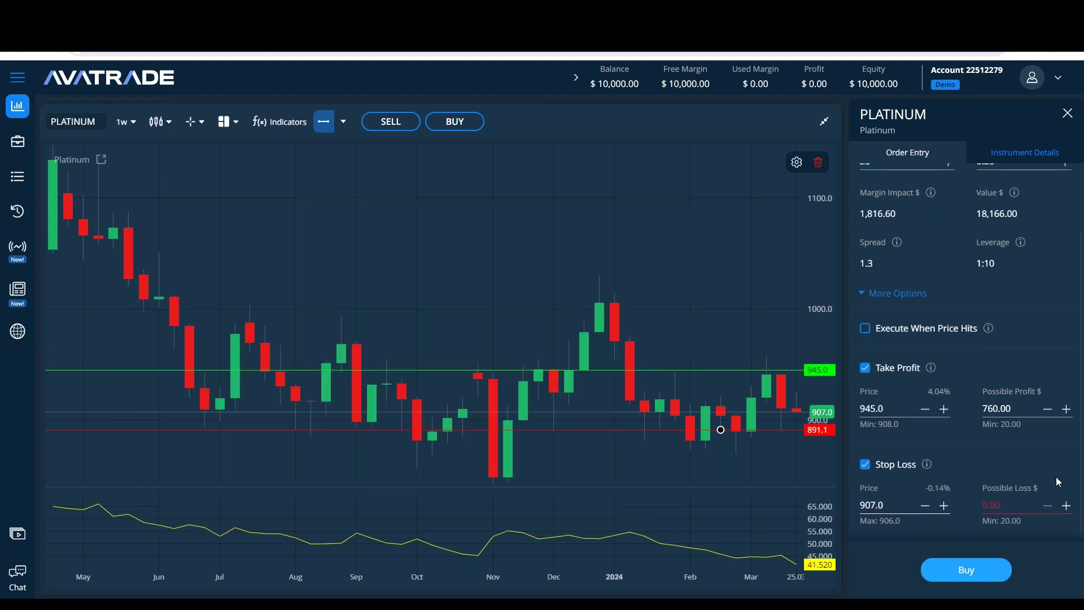
Step: Select and clear the possible loss amount, then check the trading notes and return to the chart
mouse_move(928, 463)
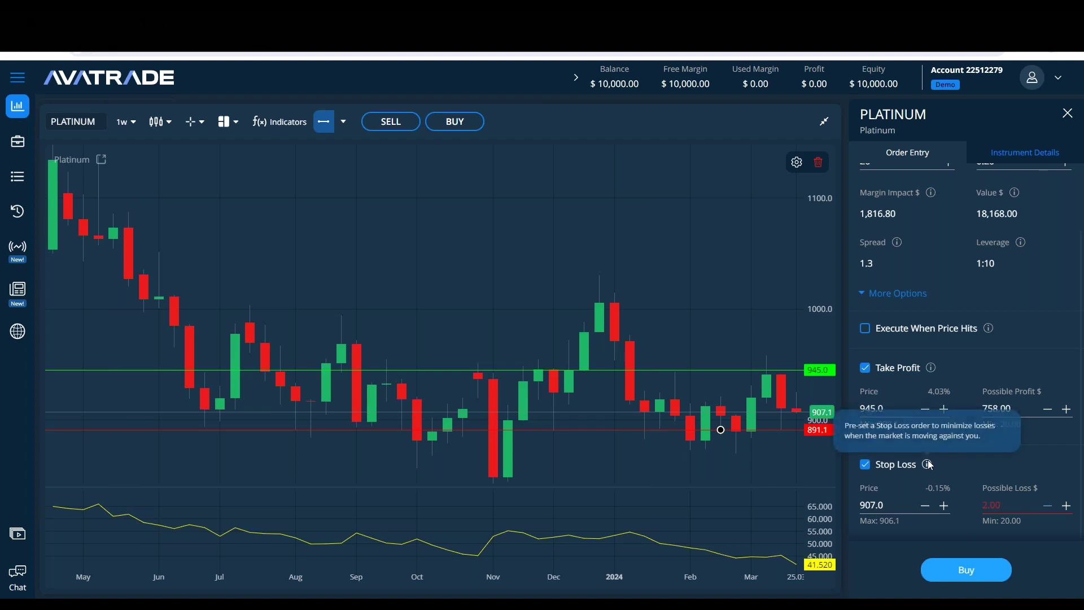
click(1007, 503)
key(BackSpace)
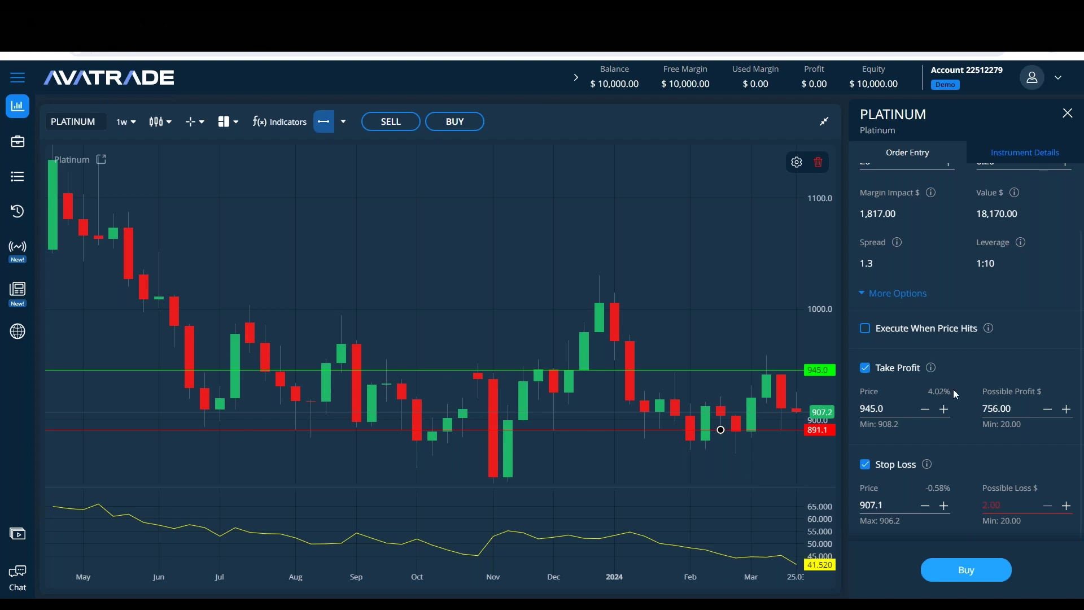
mouse_move(901, 244)
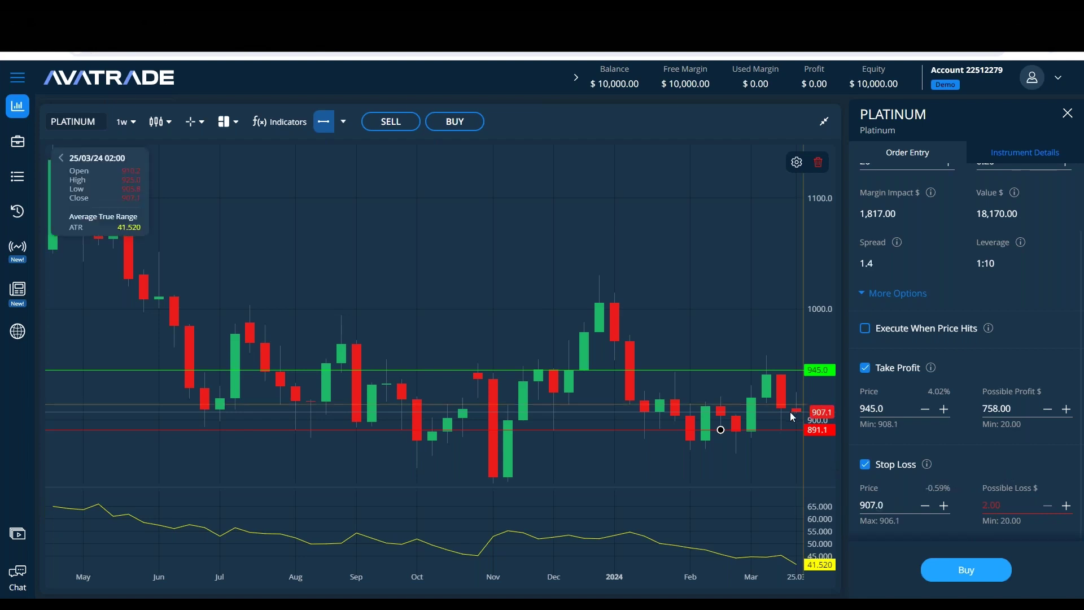
double_click(991, 503)
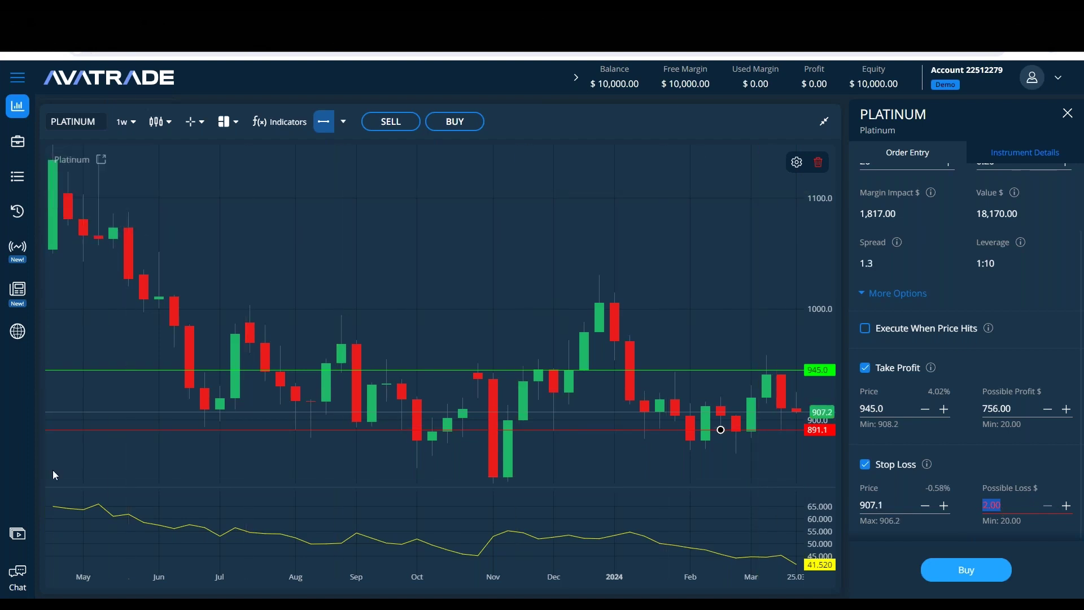
key(alt+Tab)
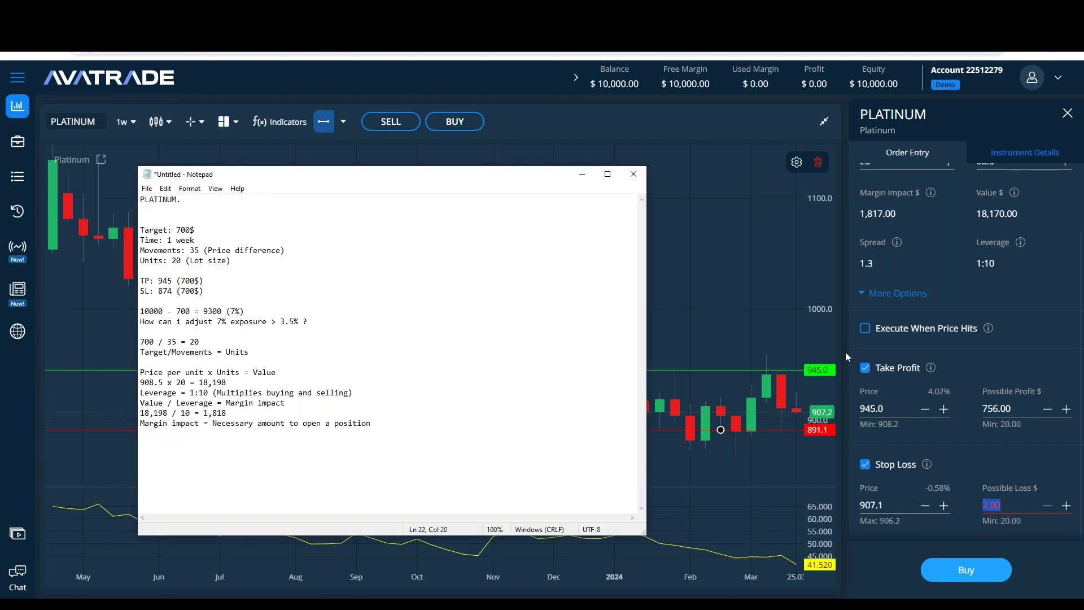
click(696, 265)
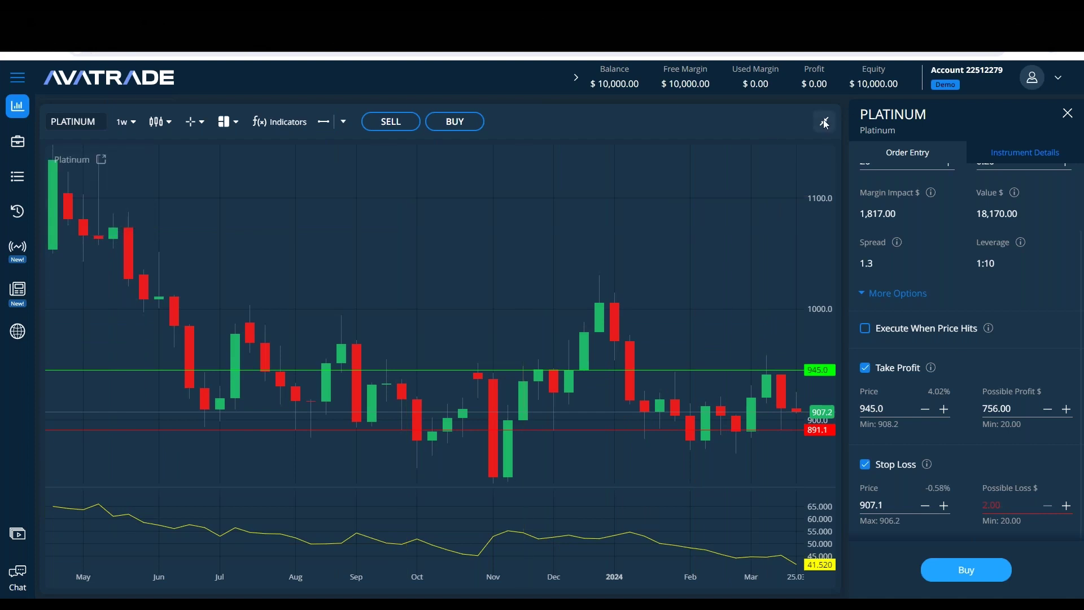
Step: Toggle the chart between restored and full view, then pan it back to earlier weeks
click(825, 122)
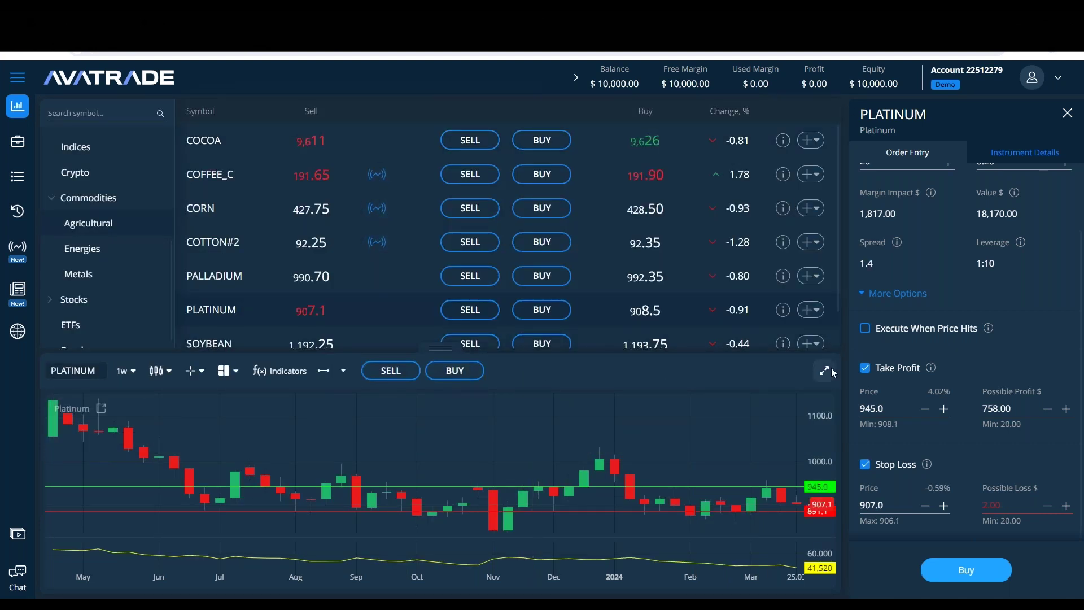
click(825, 371)
key(alt+Tab)
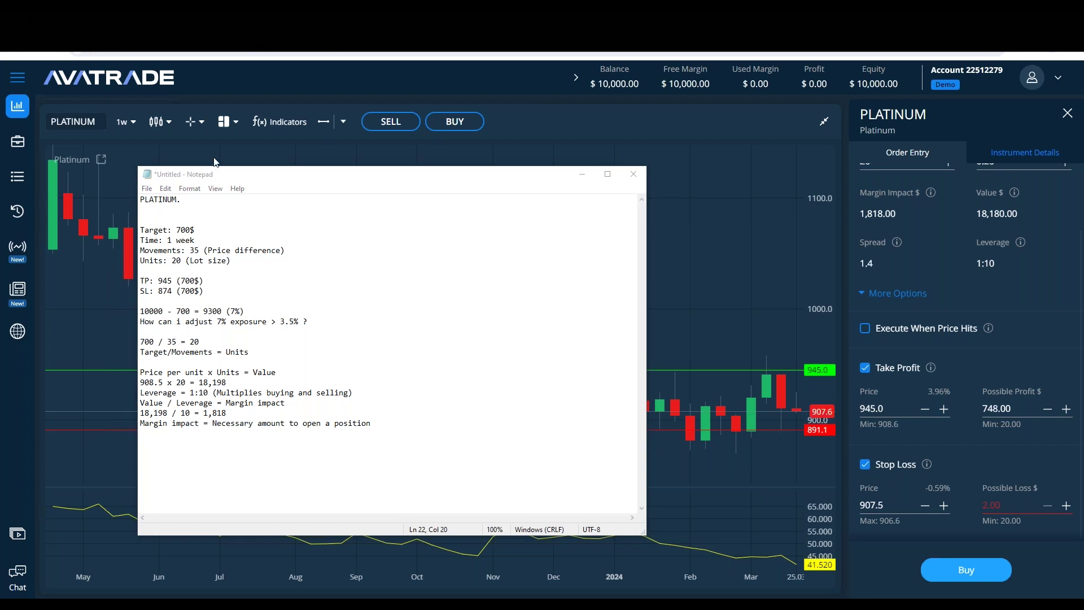
click(652, 233)
drag(566, 316, 721, 140)
click(823, 122)
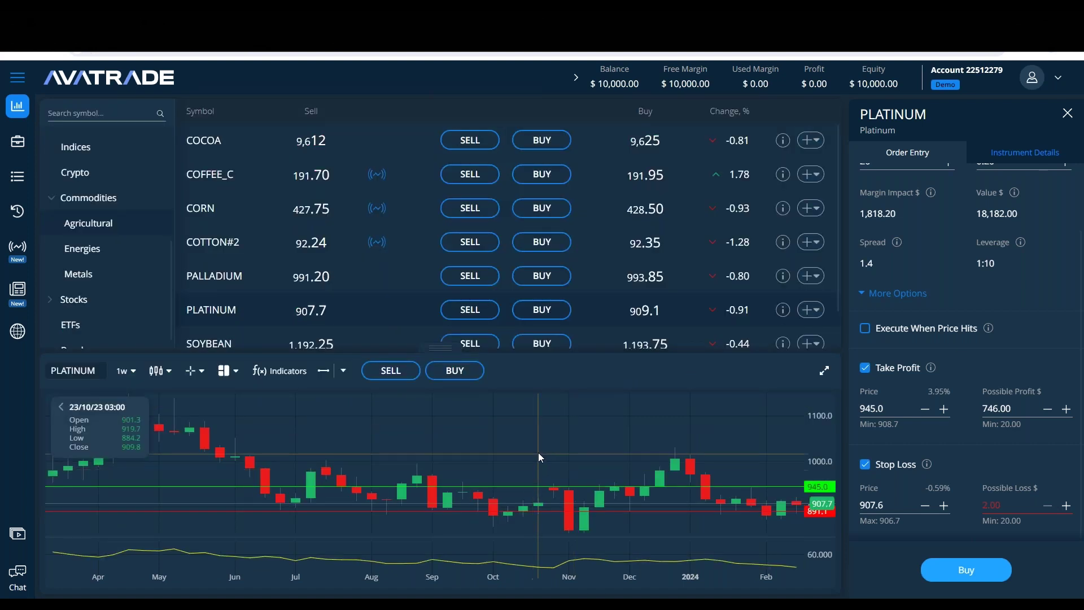
drag(516, 432, 678, 482)
Step: Drag the take-profit line back down to about 947, near the 945 level
drag(580, 487, 576, 402)
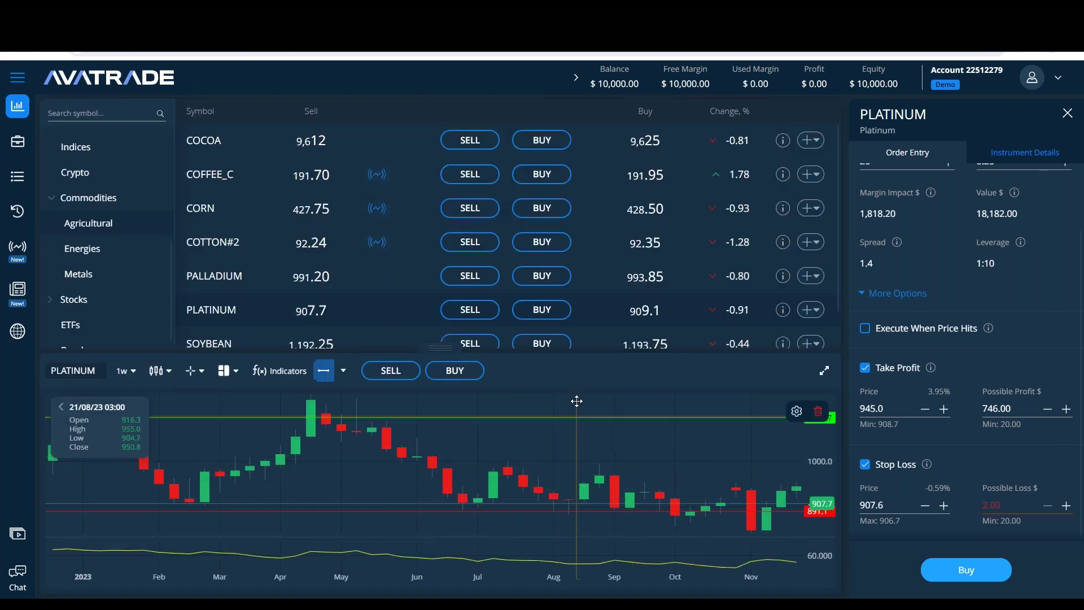
click(823, 371)
drag(709, 225, 701, 361)
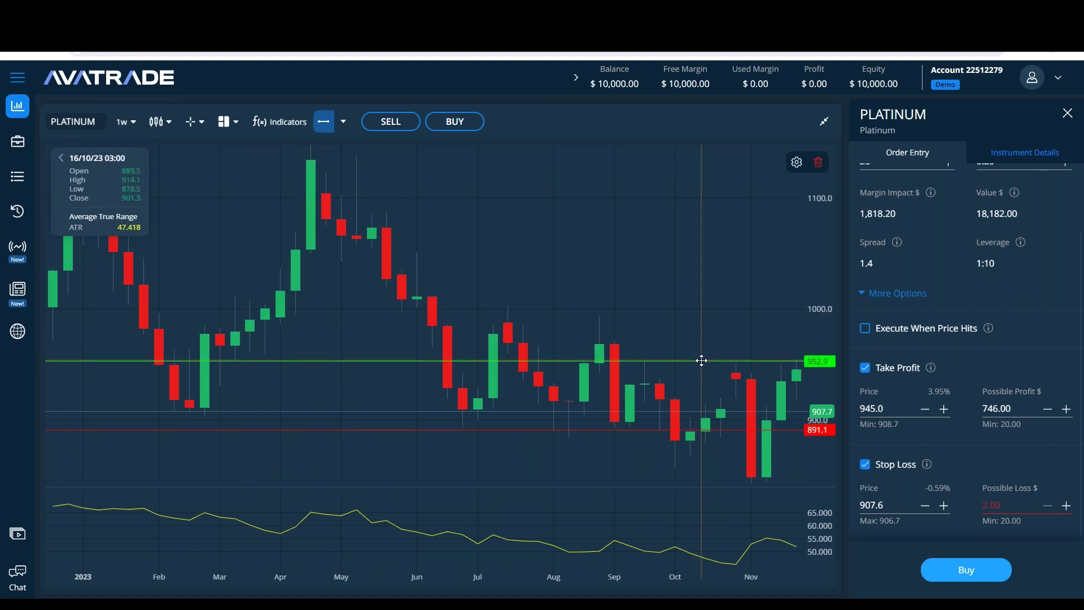
drag(701, 360, 698, 368)
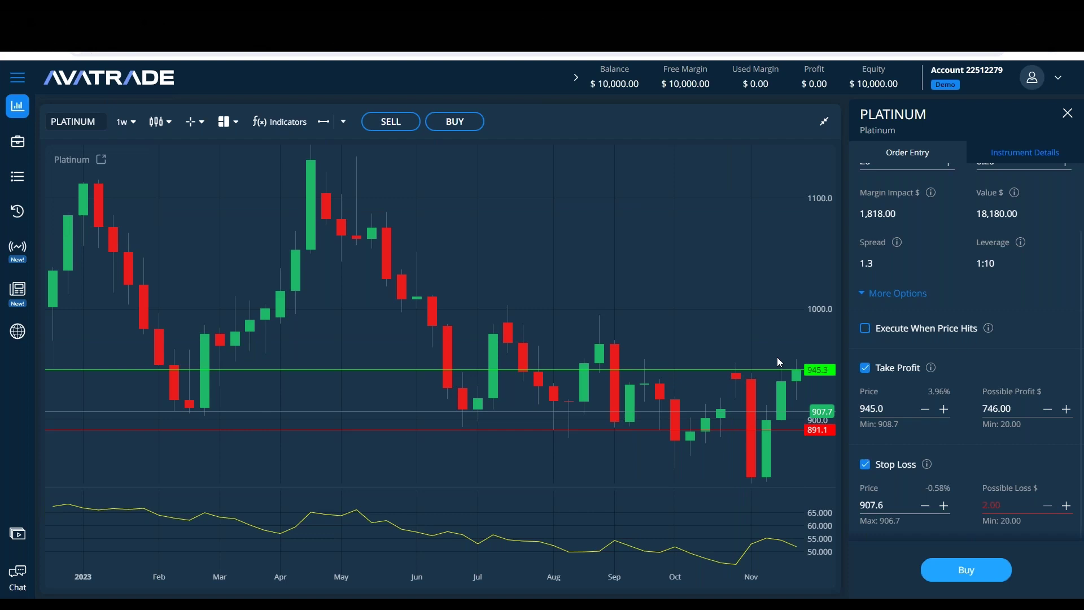
scroll(757, 340, up, 2)
scroll(756, 340, up, 2)
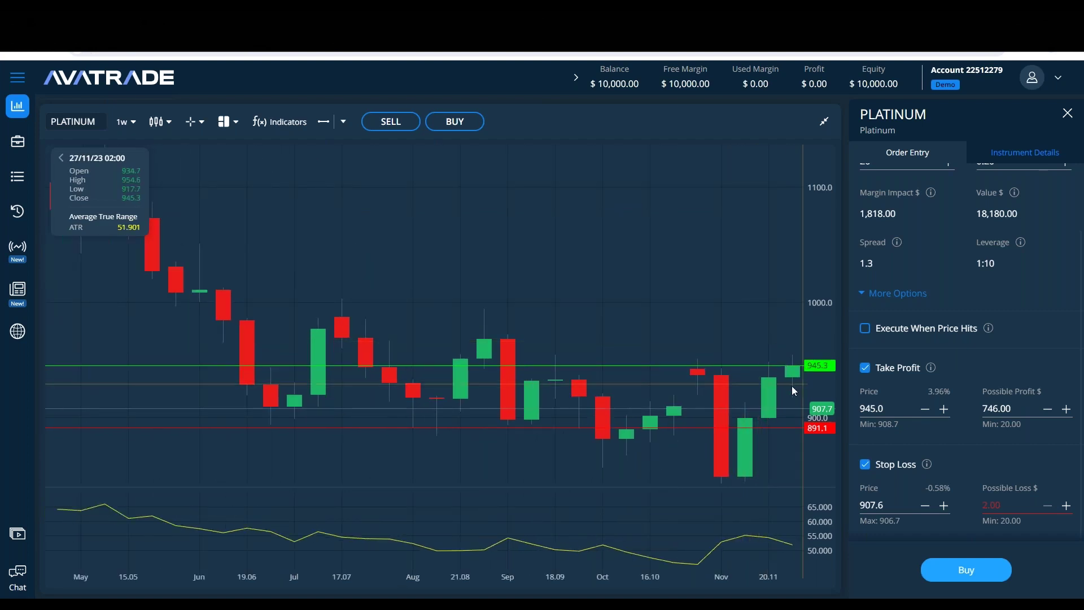
scroll(792, 385, down, 2)
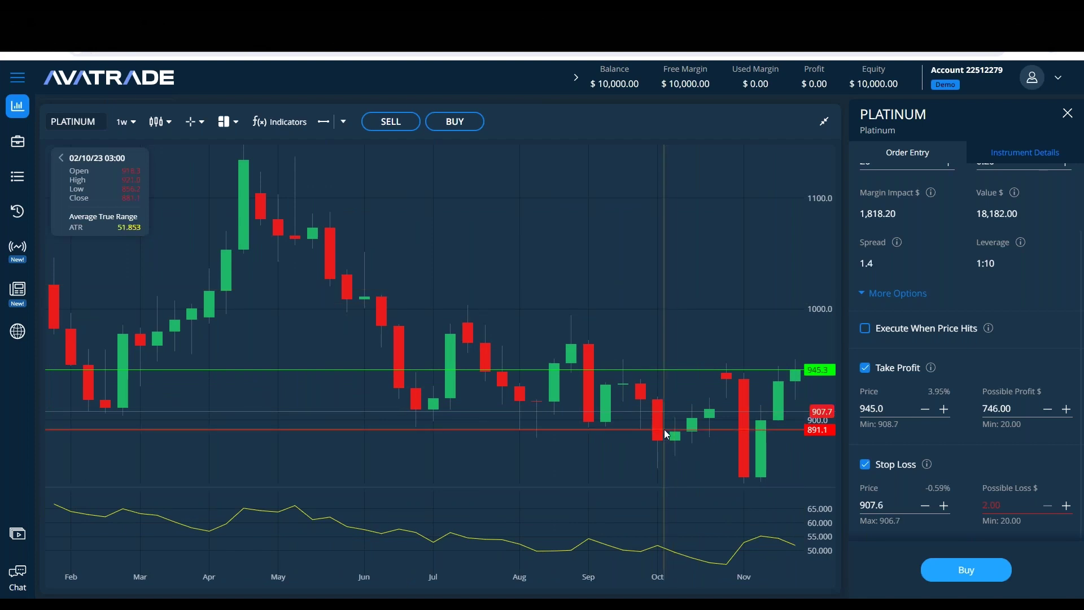
scroll(1006, 387, up, 2)
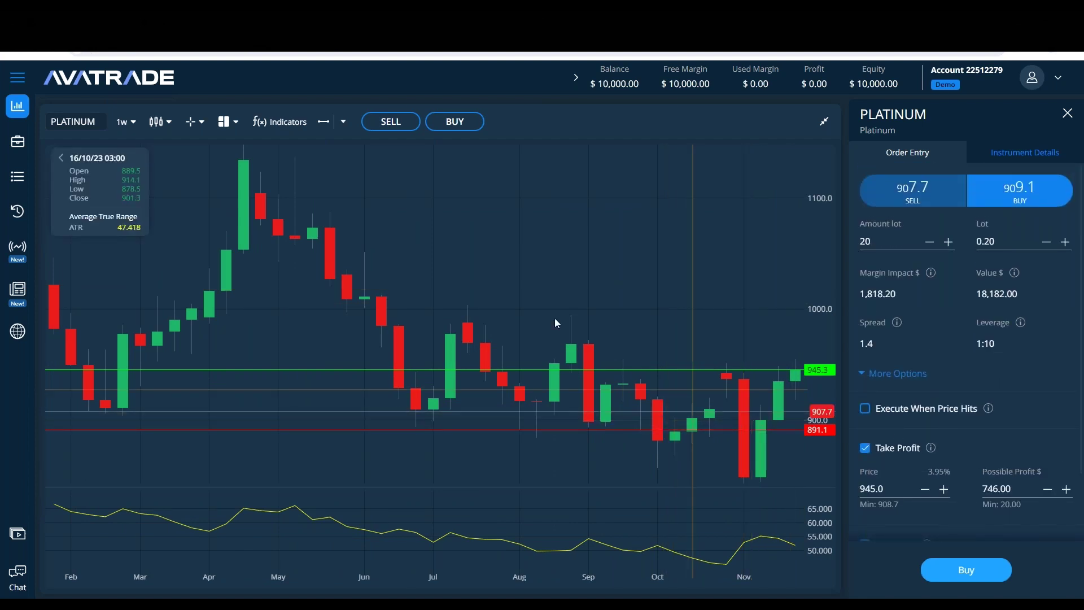
Step: Clear all existing drawings from the Platinum chart
click(344, 130)
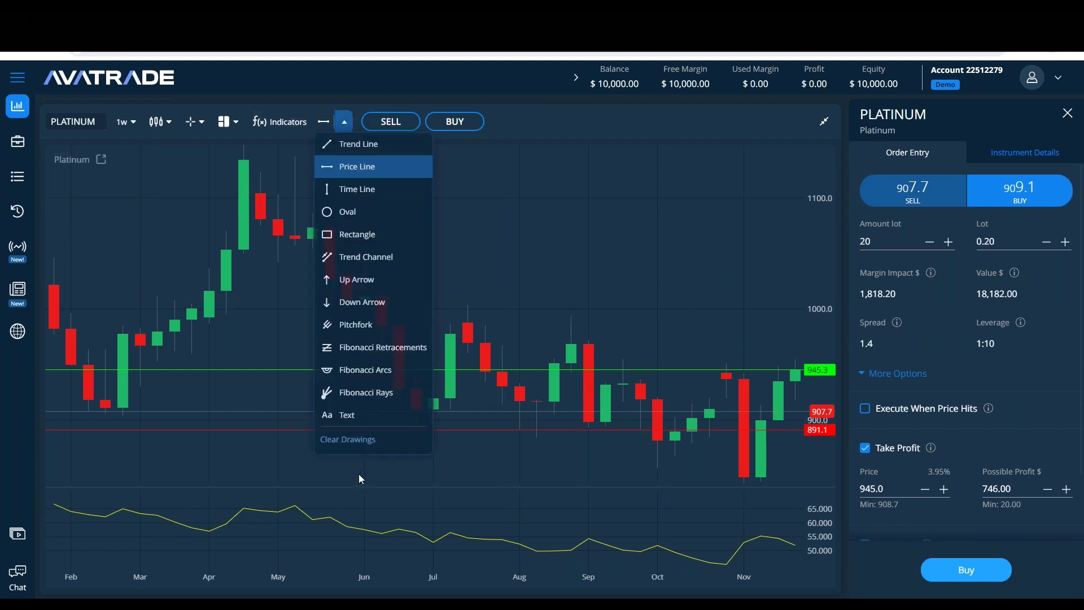
click(374, 441)
click(348, 125)
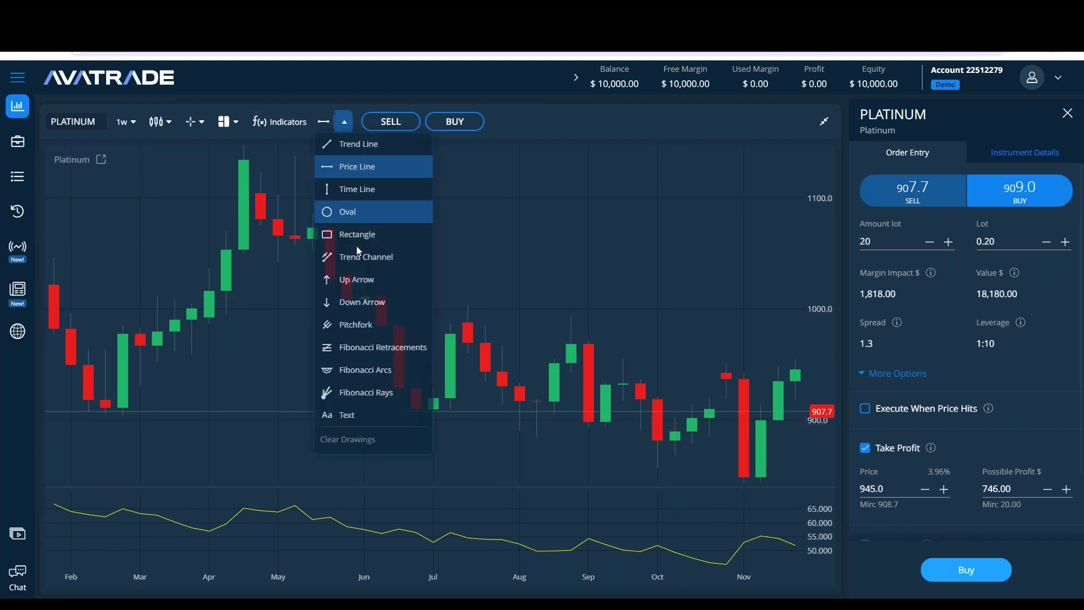
click(347, 210)
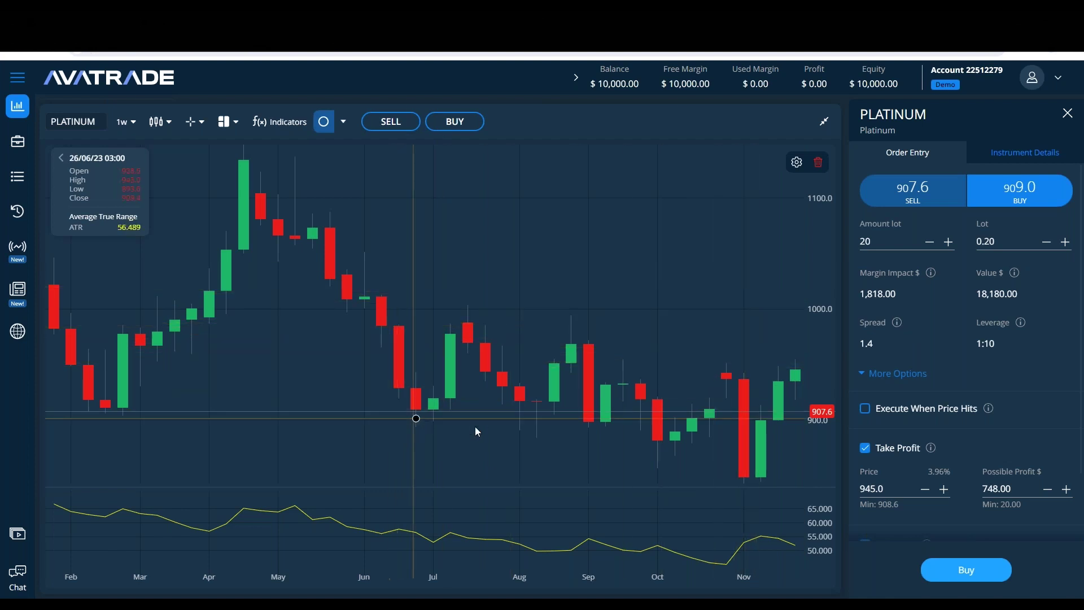
Step: Place horizontal price lines at 955.2, 858.0 and 995.5
click(342, 121)
click(360, 164)
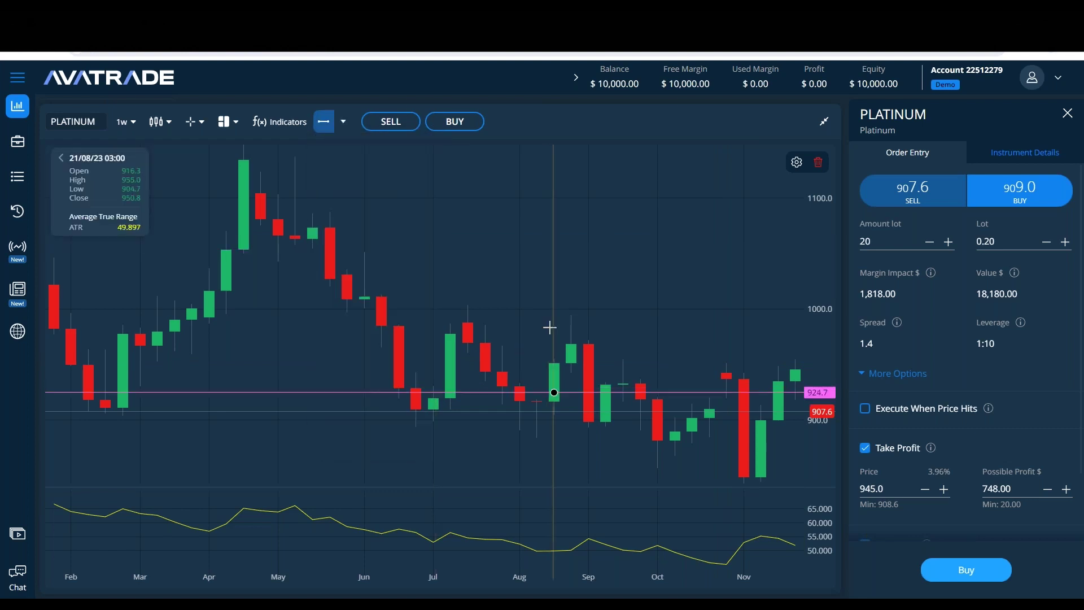
click(555, 358)
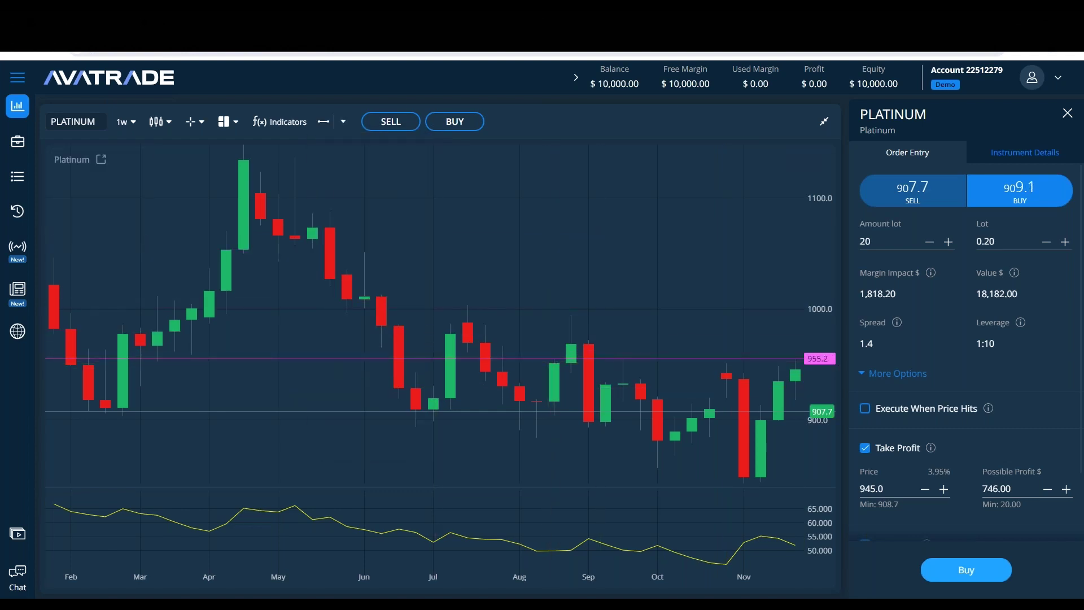
click(604, 465)
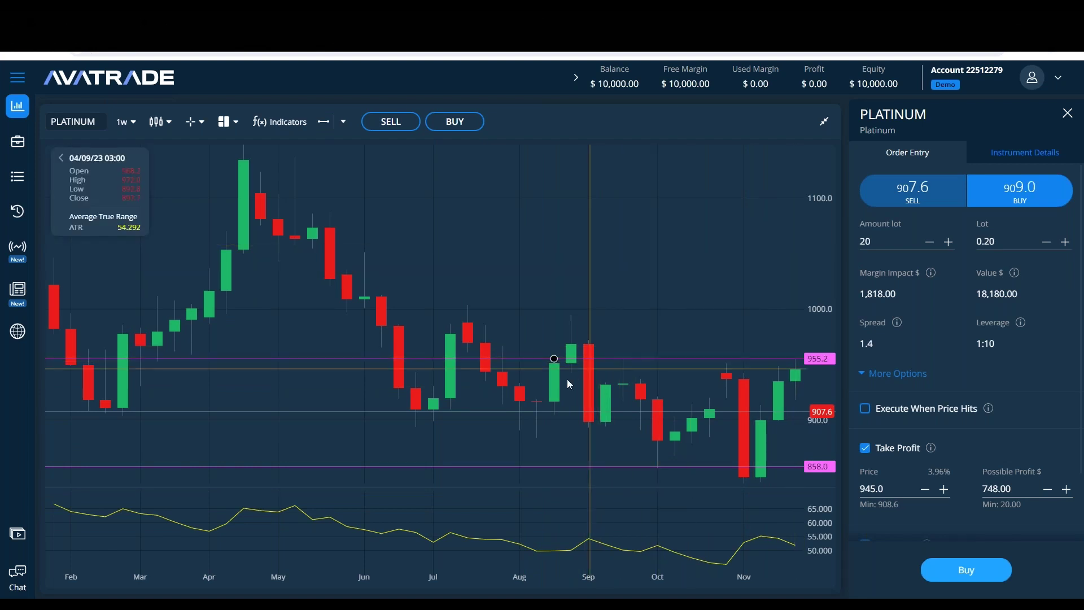
click(323, 122)
click(657, 357)
drag(657, 309, 656, 313)
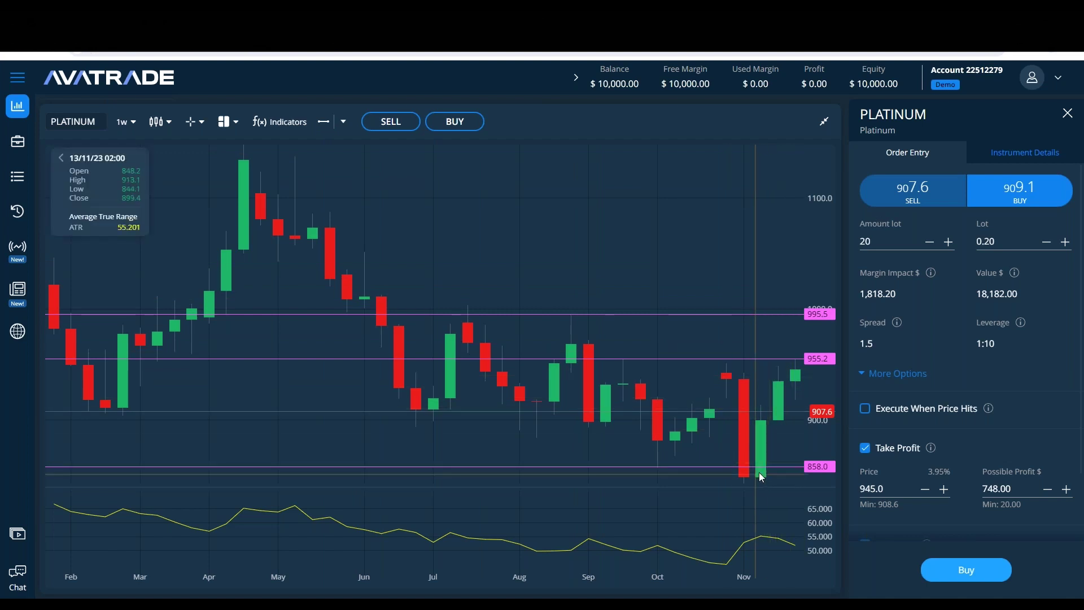
Step: Add a fourth price line at 844.7, just below the 858.0 support
click(319, 123)
click(675, 456)
drag(674, 455, 728, 481)
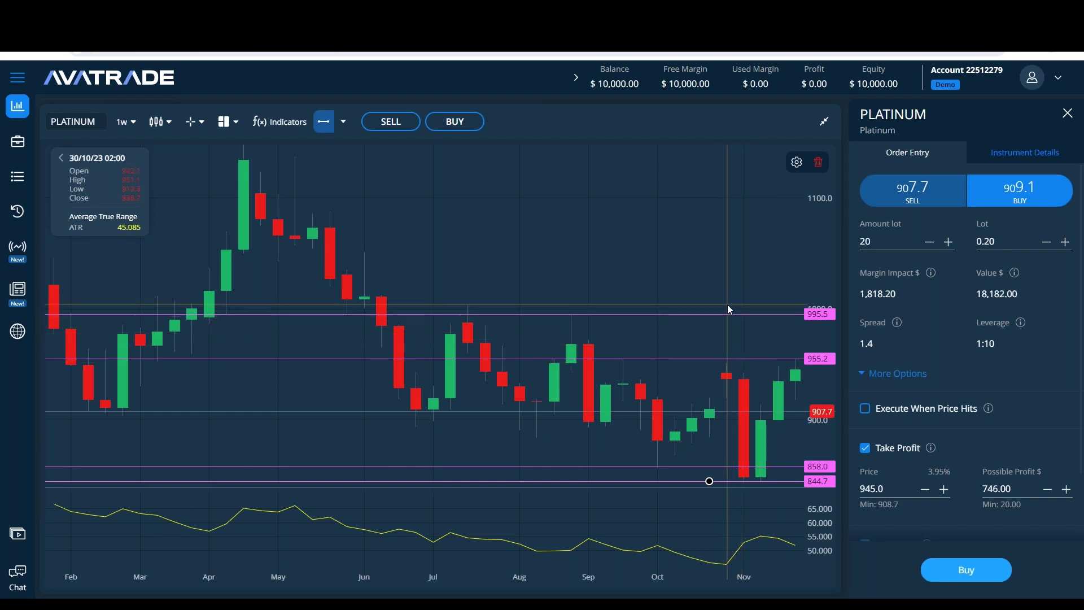
click(344, 122)
click(382, 236)
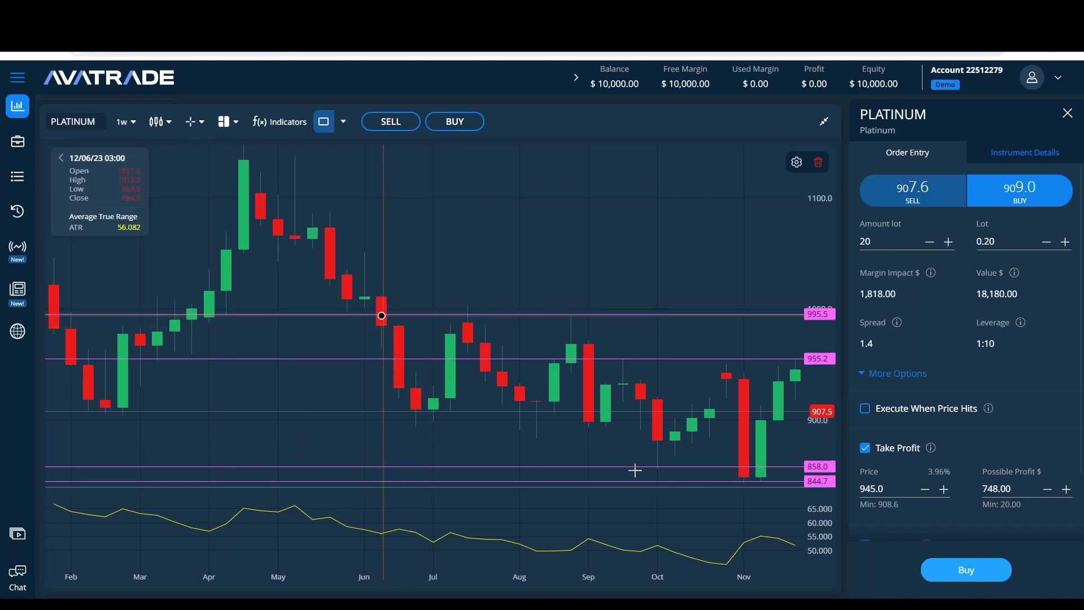
click(796, 482)
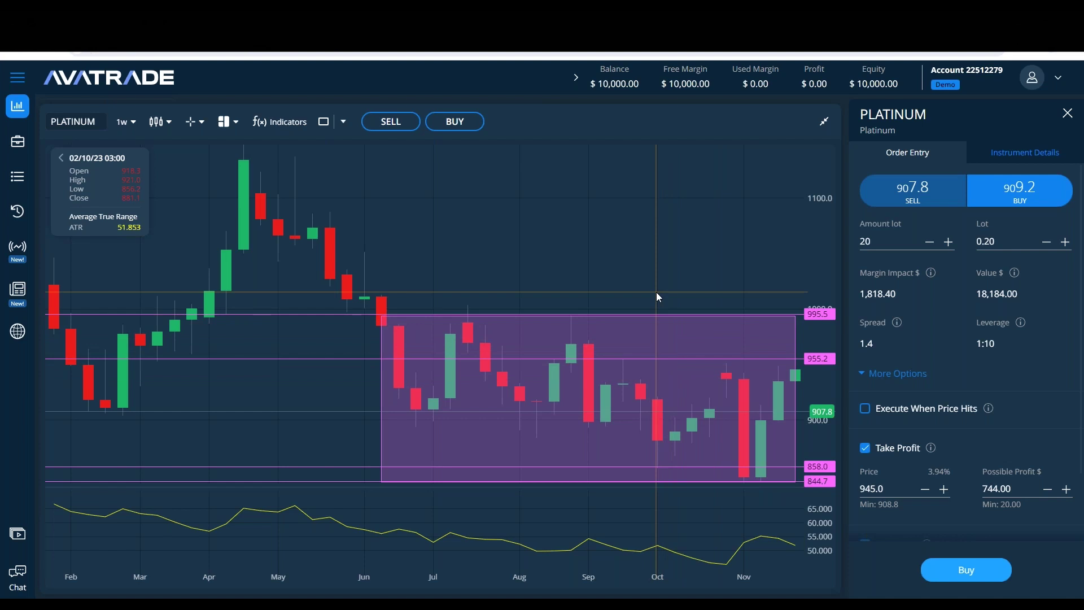
click(461, 341)
key(Delete)
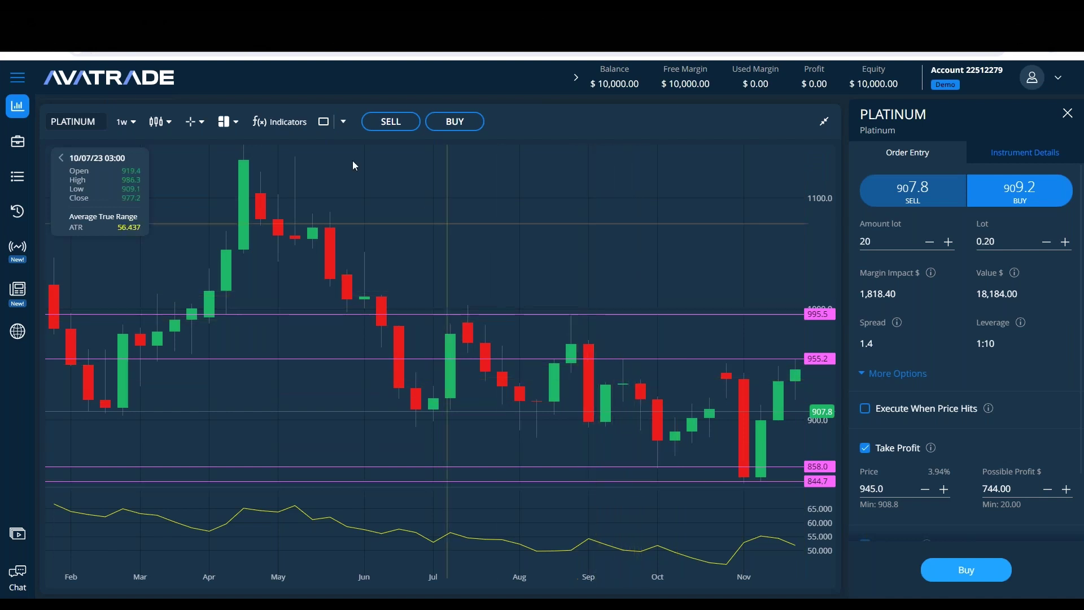
Step: Draw ovals around the September and latest candles touching the 955.2 line
click(345, 129)
click(363, 214)
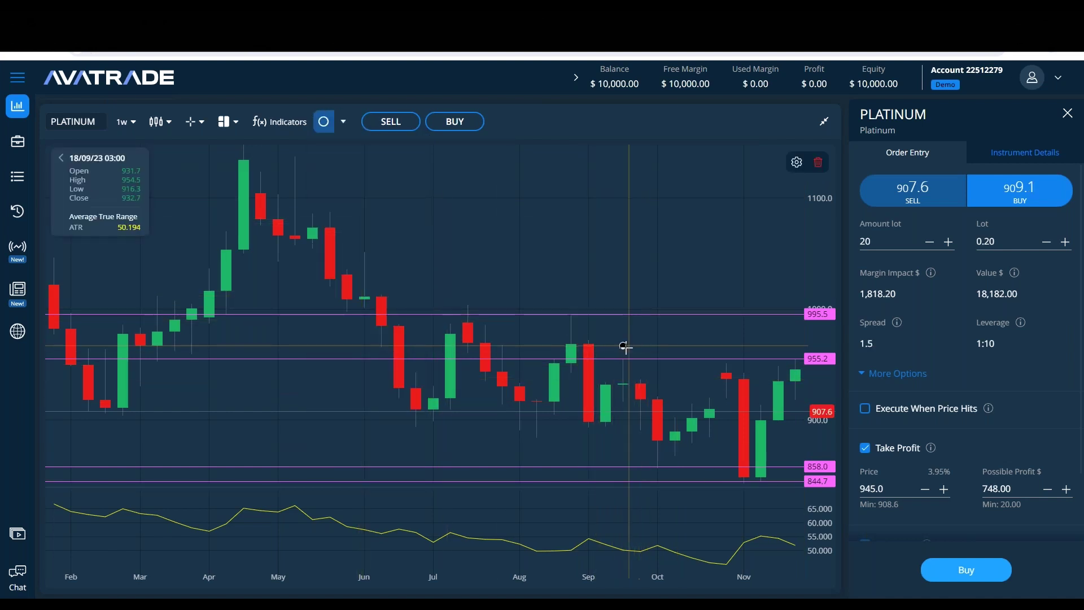
mouse_move(727, 361)
mouse_down()
mouse_move(725, 351)
mouse_move(716, 376)
mouse_move(709, 364)
mouse_up()
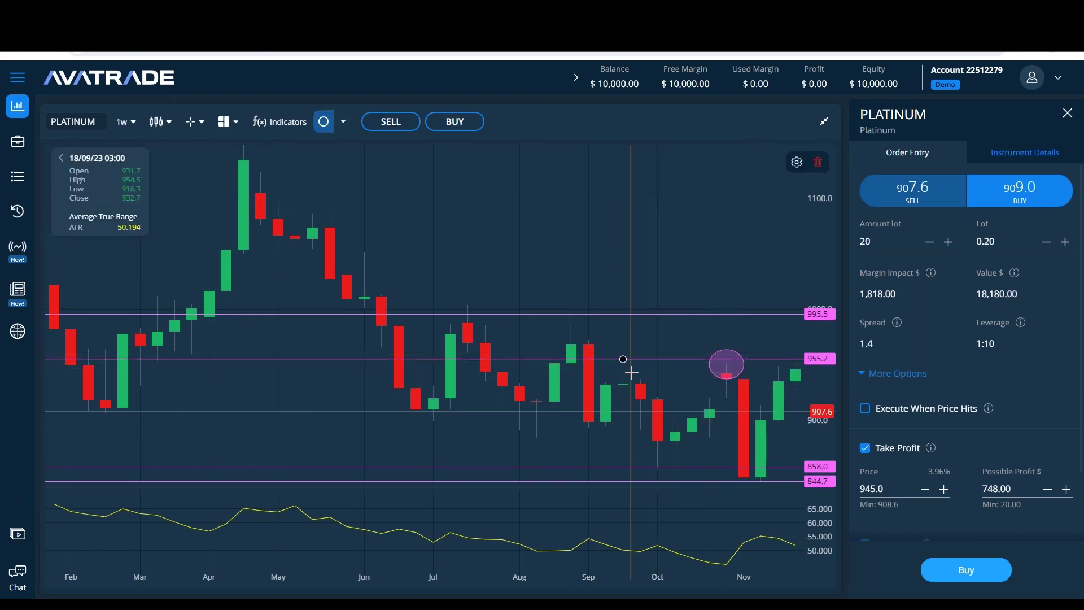
drag(623, 350, 629, 369)
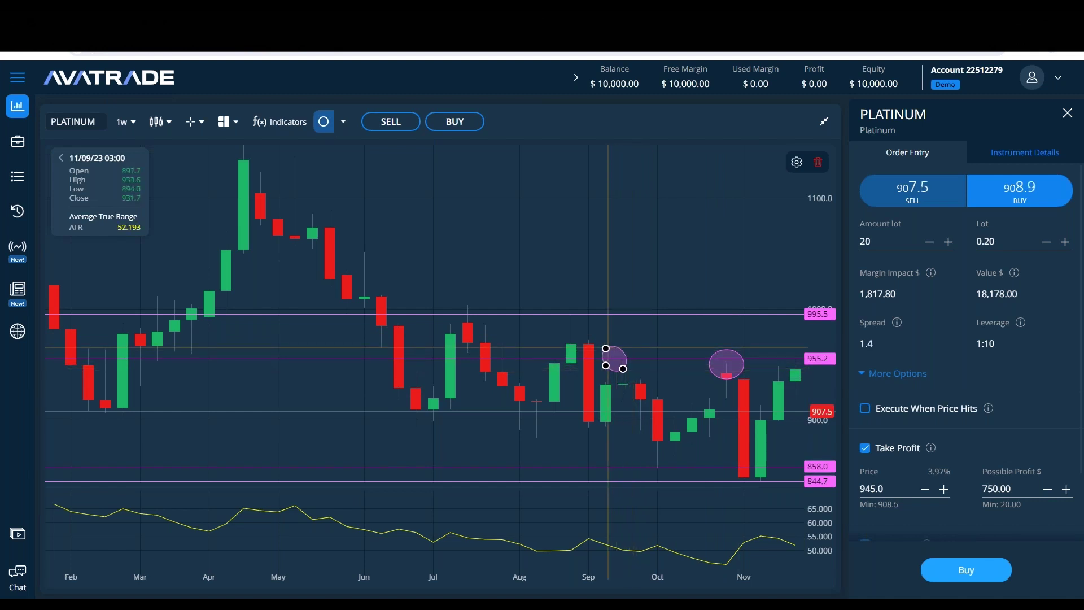
drag(612, 353, 622, 356)
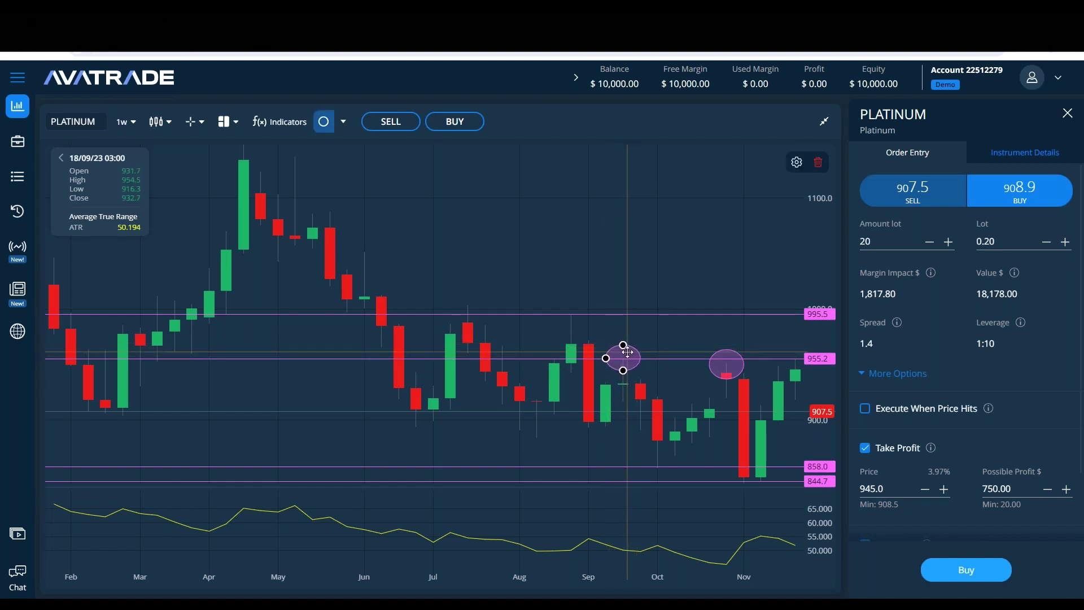
click(606, 170)
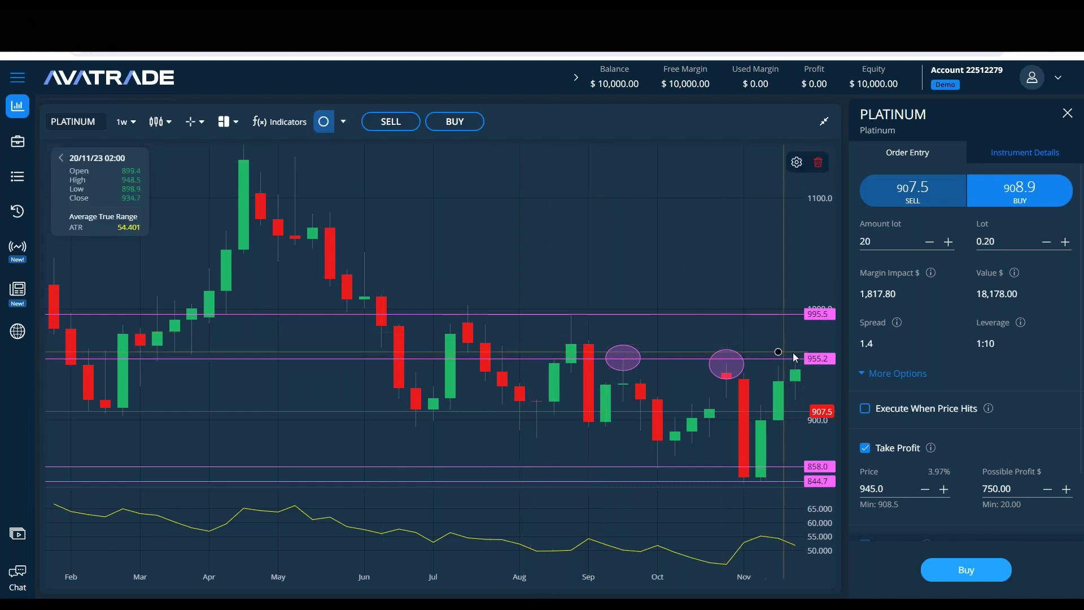
drag(778, 350, 796, 373)
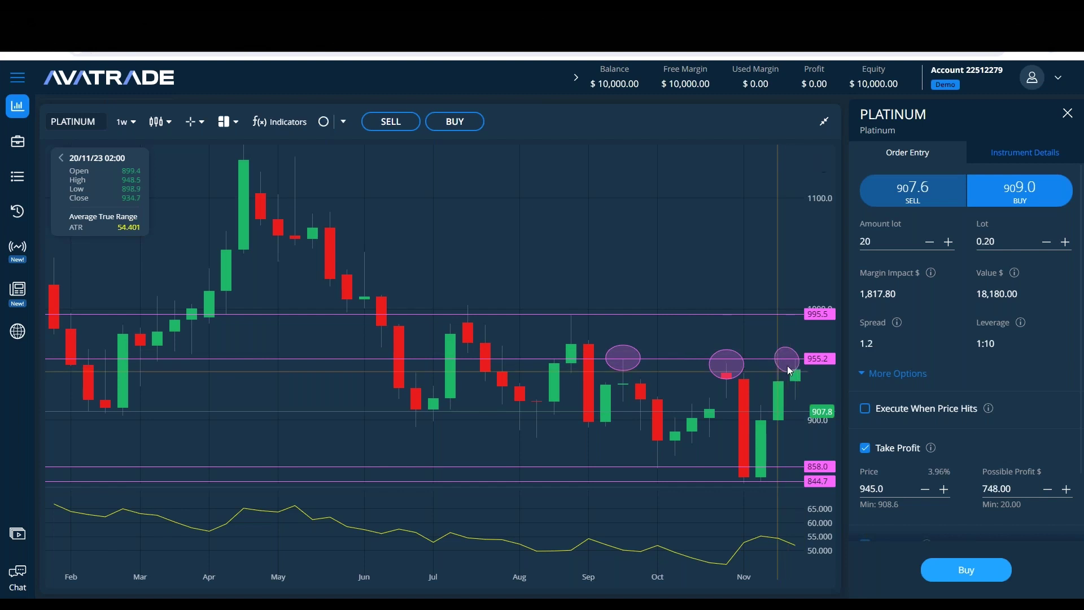
click(786, 361)
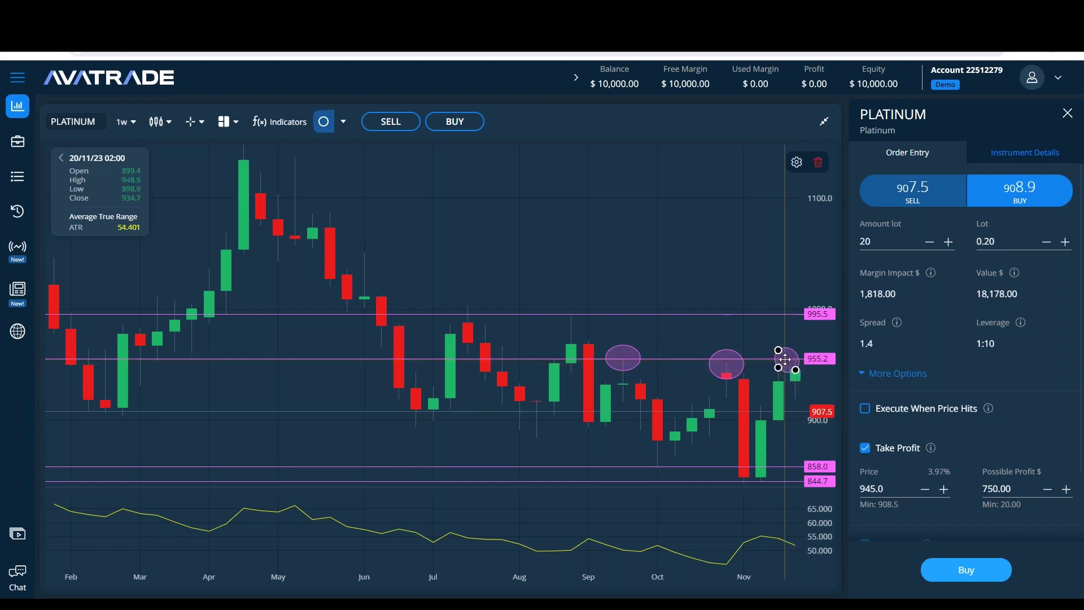
key(Escape)
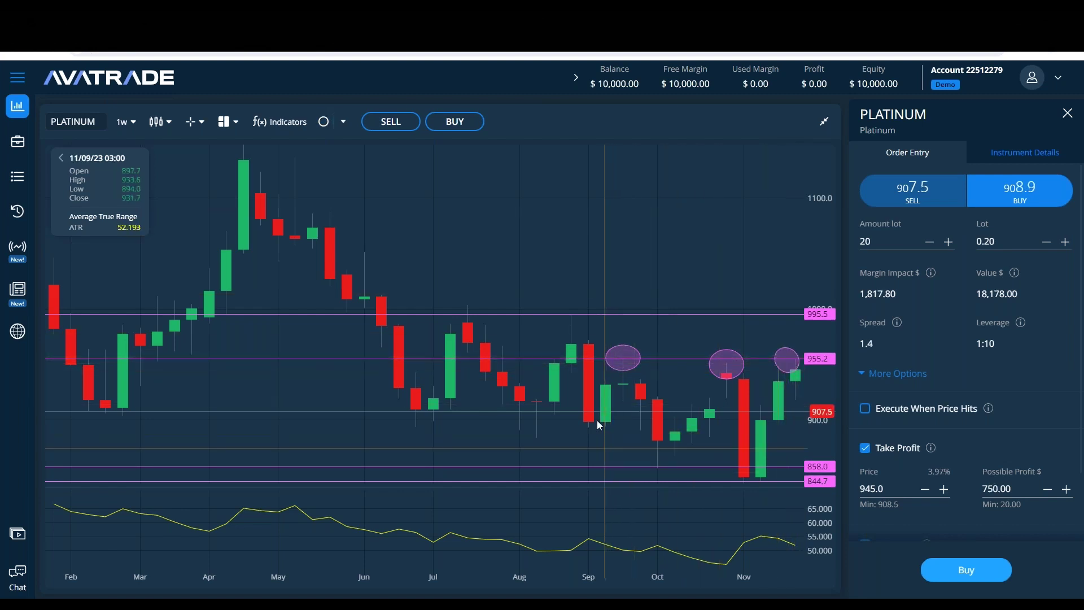
Step: Draw ovals around the October and November lows at 858.0
click(322, 121)
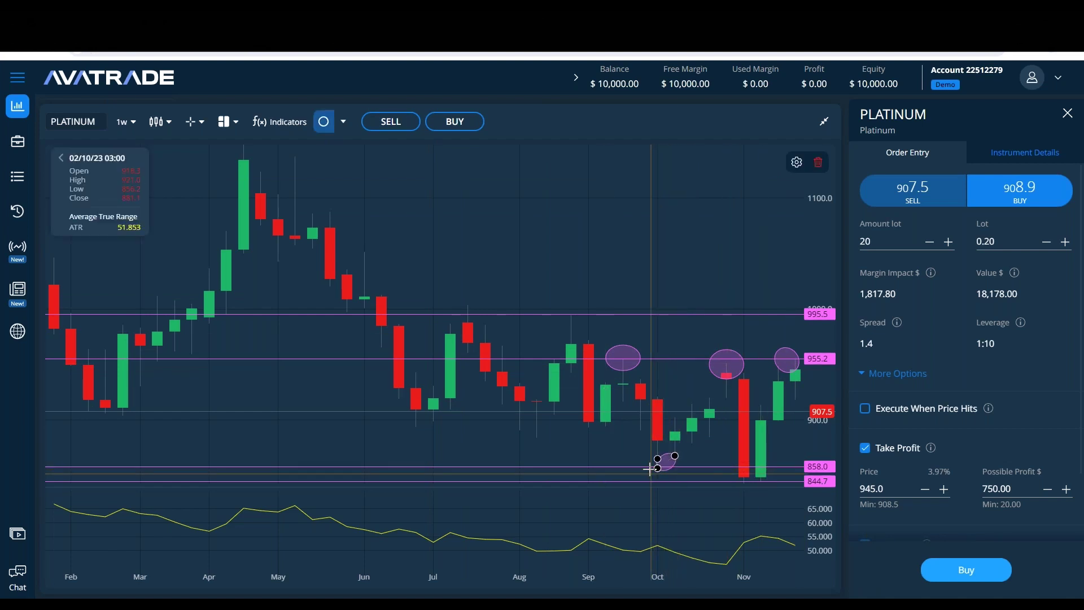
click(657, 452)
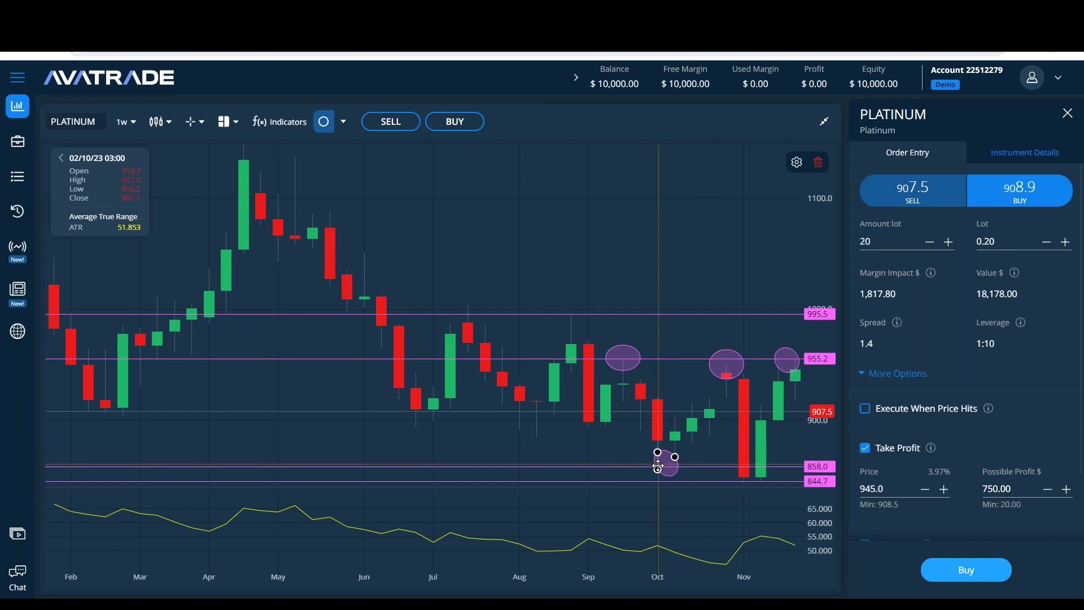
mouse_move(650, 464)
mouse_down()
mouse_move(689, 453)
mouse_move(655, 455)
mouse_up()
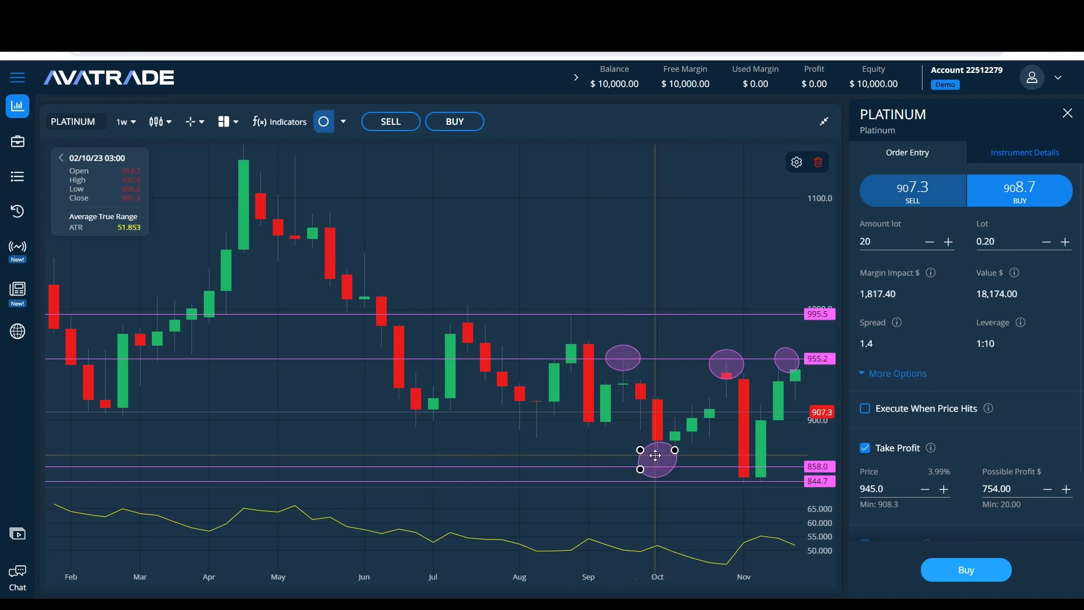
click(658, 248)
click(326, 129)
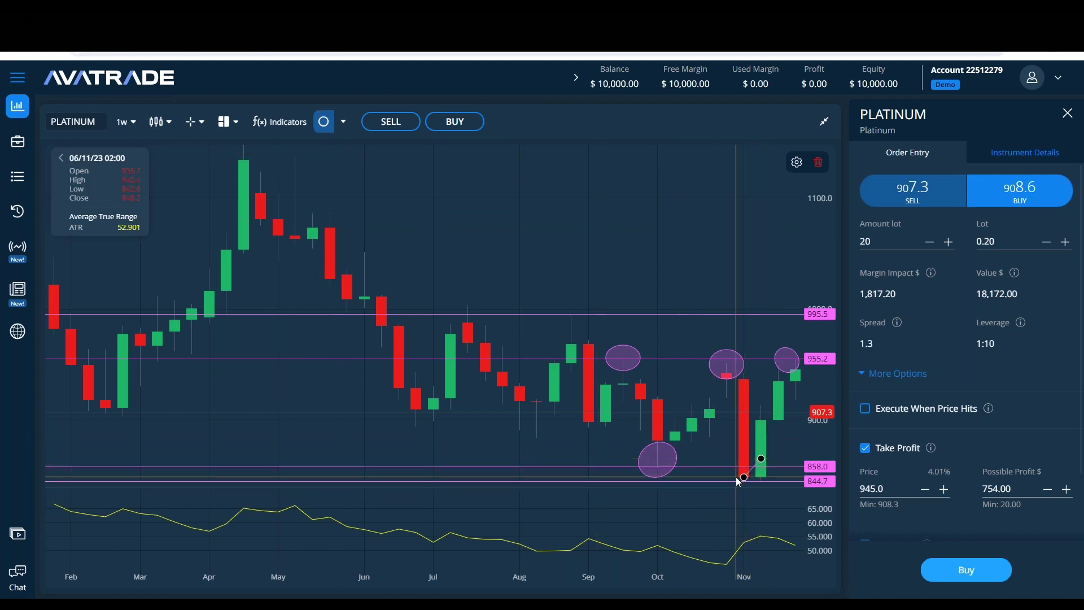
click(740, 472)
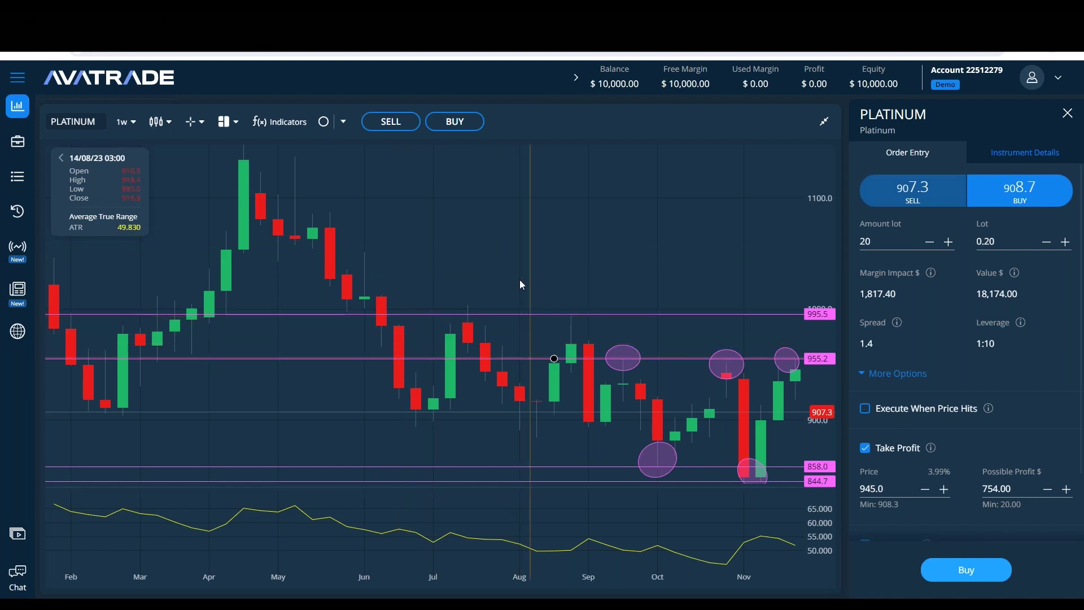
Step: Draw ovals around the late-August and July candles at the 995.5 line
click(326, 125)
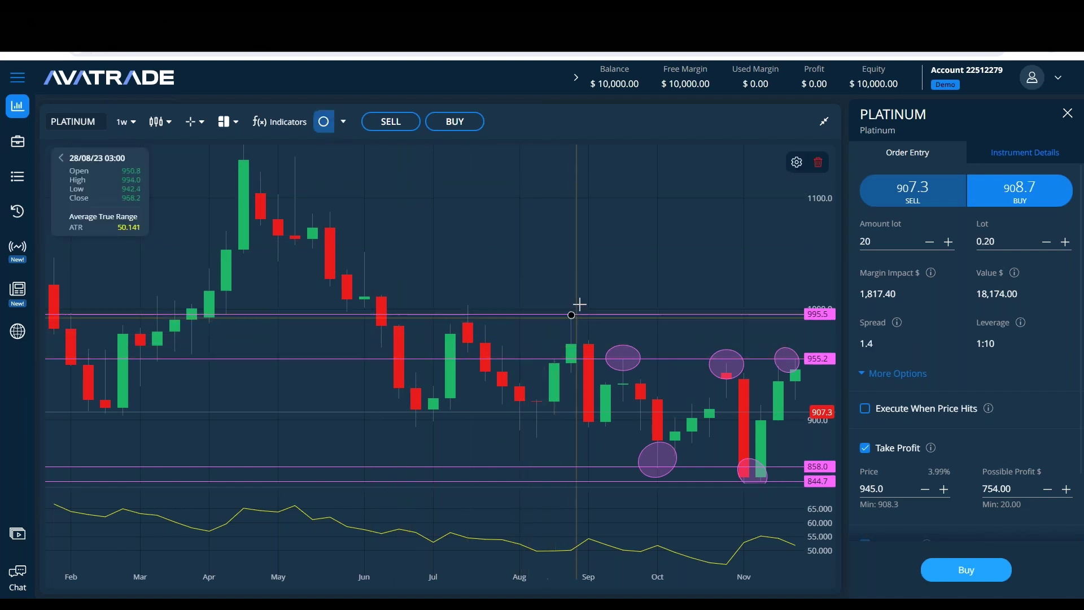
click(562, 314)
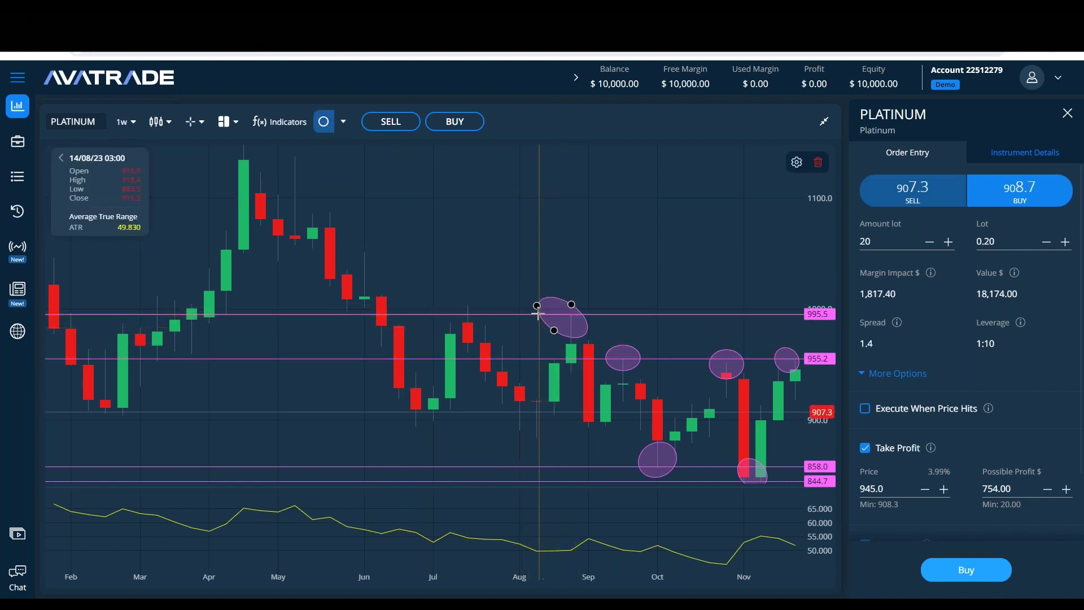
click(546, 325)
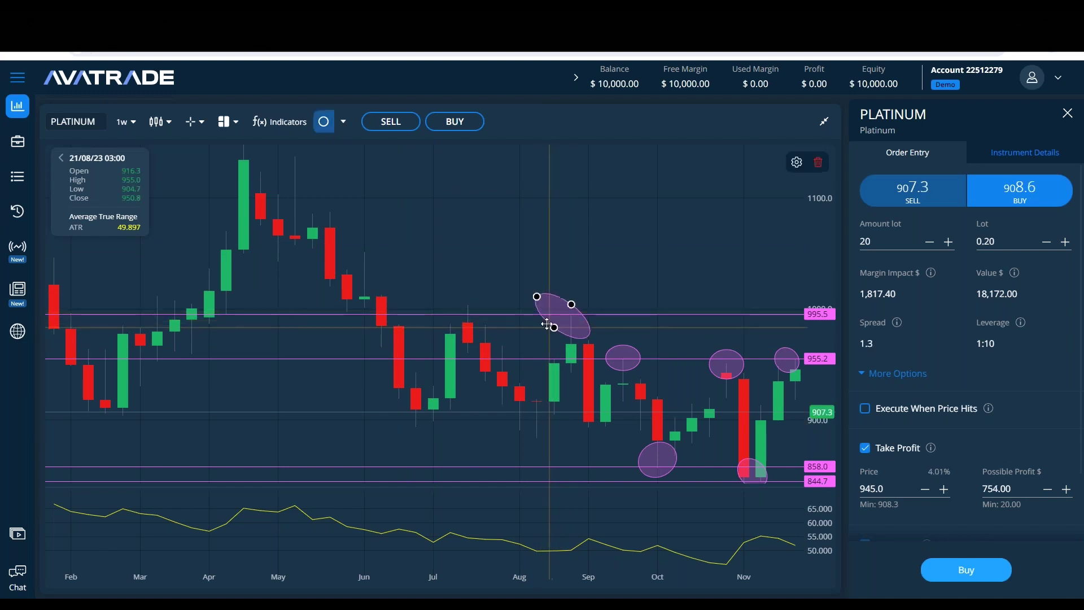
drag(554, 327, 556, 312)
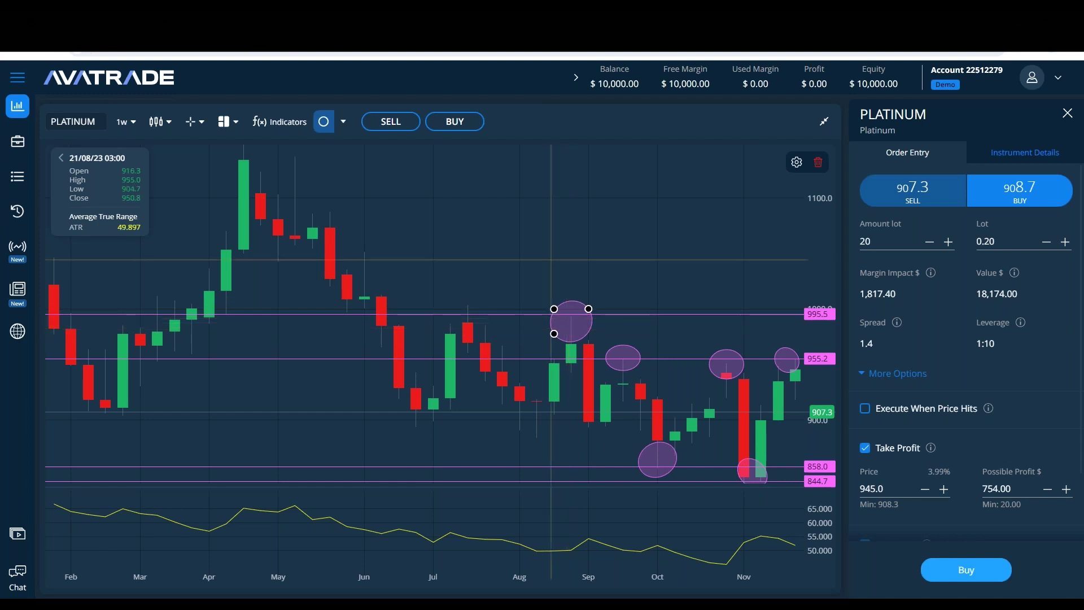
click(323, 122)
mouse_move(485, 303)
mouse_down()
mouse_move(467, 320)
mouse_move(447, 305)
mouse_up()
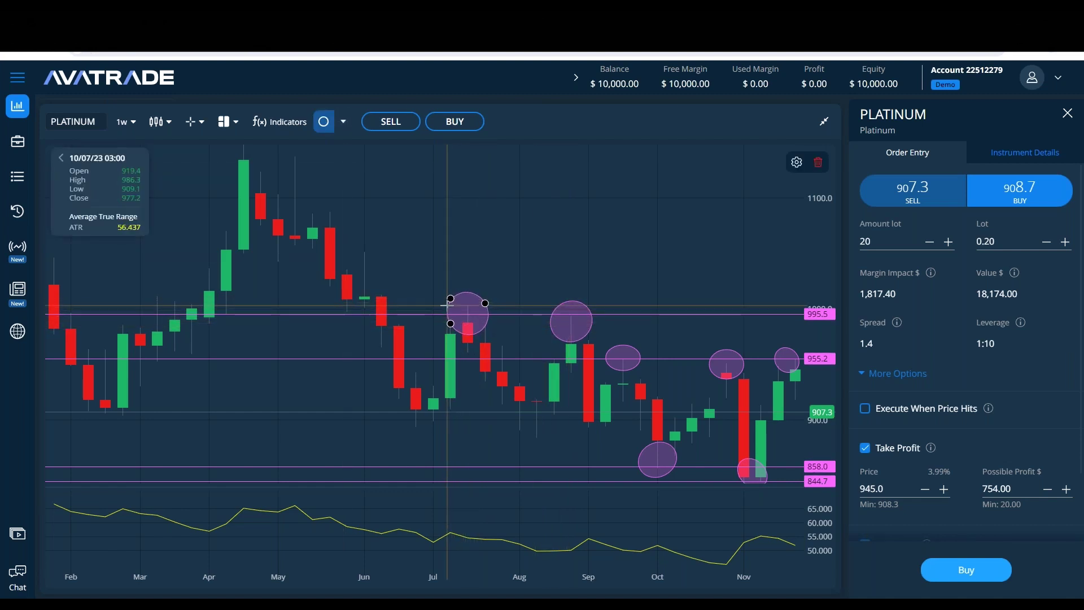
click(580, 318)
click(603, 337)
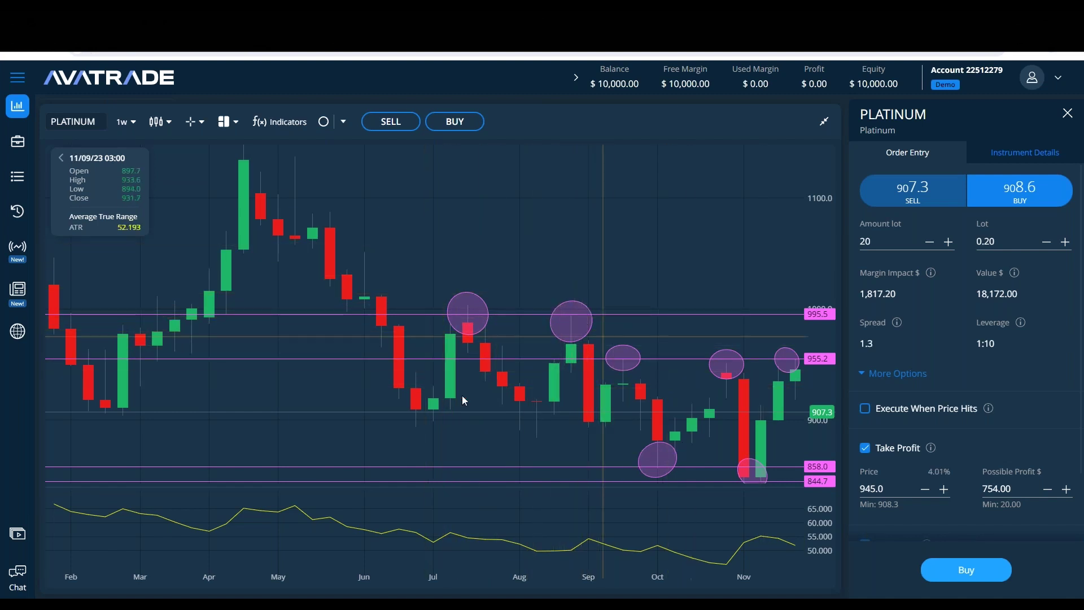
click(124, 122)
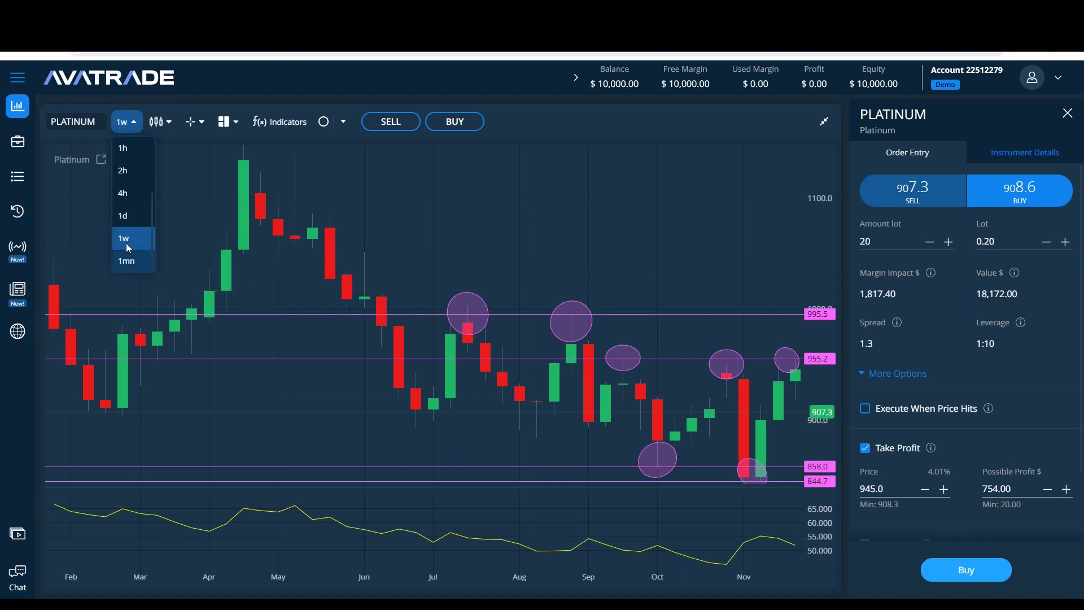
click(122, 215)
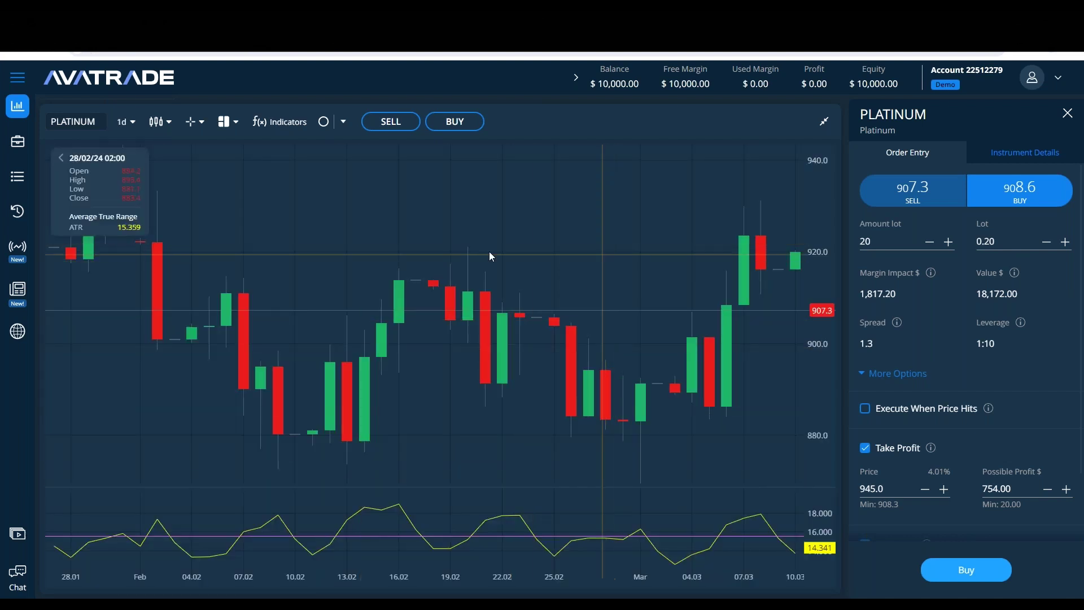
click(123, 123)
click(710, 218)
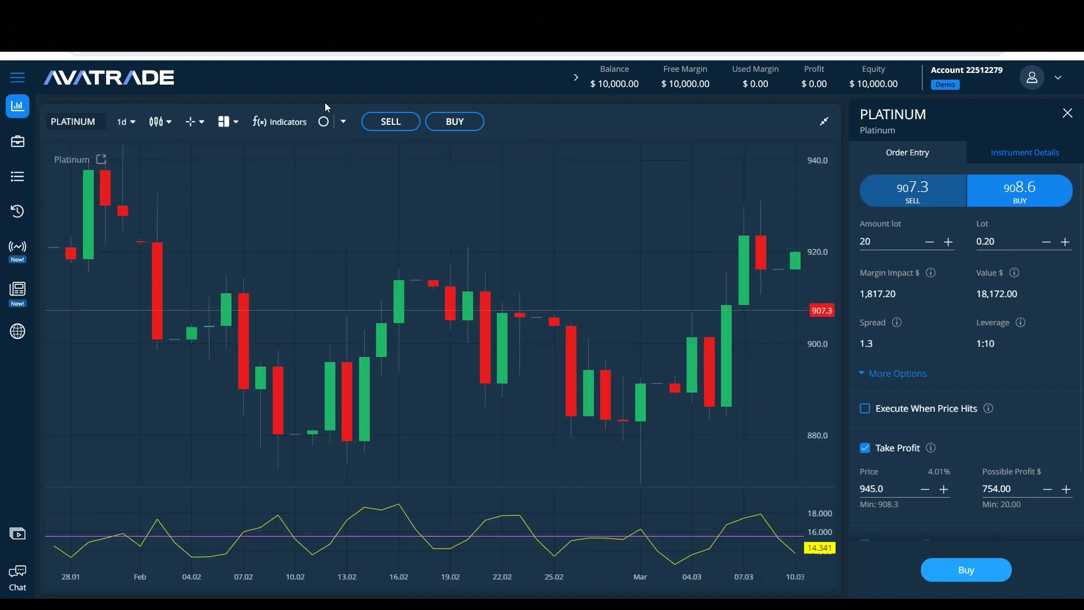
click(344, 126)
click(354, 161)
click(707, 200)
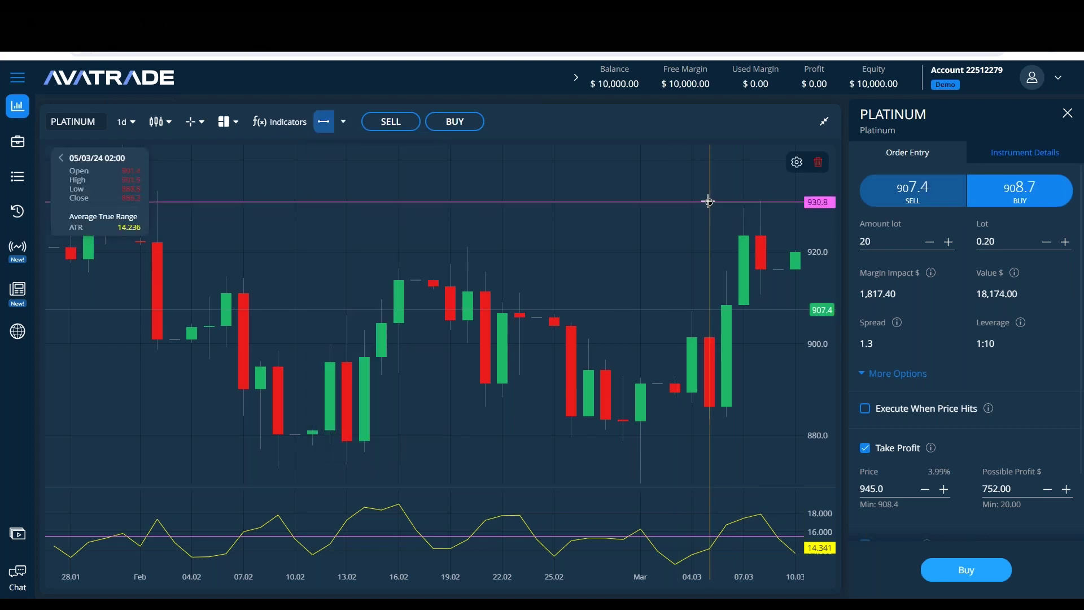
click(324, 121)
click(564, 417)
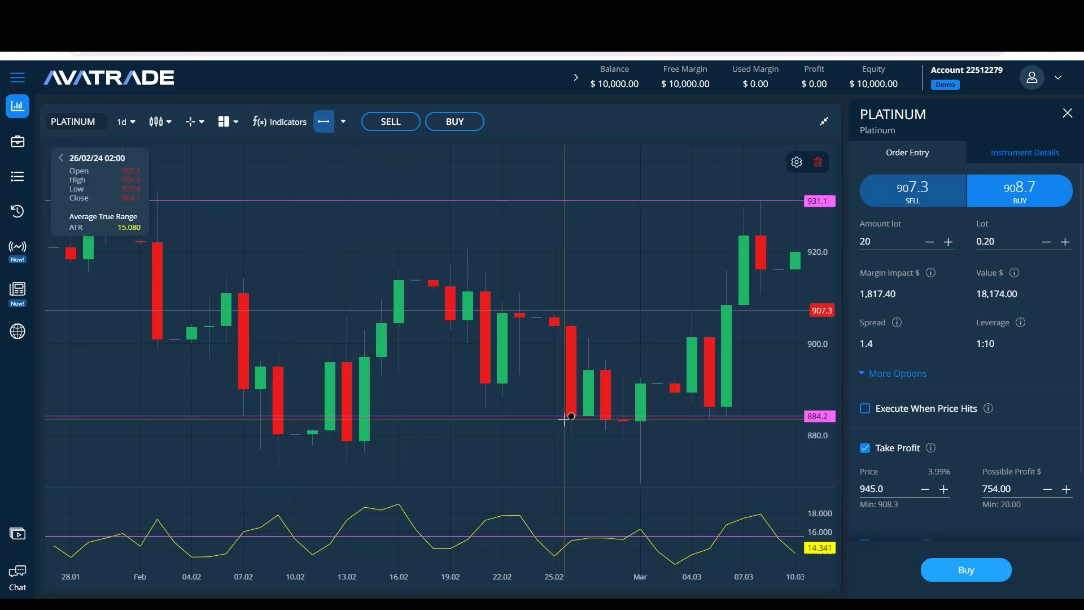
click(544, 201)
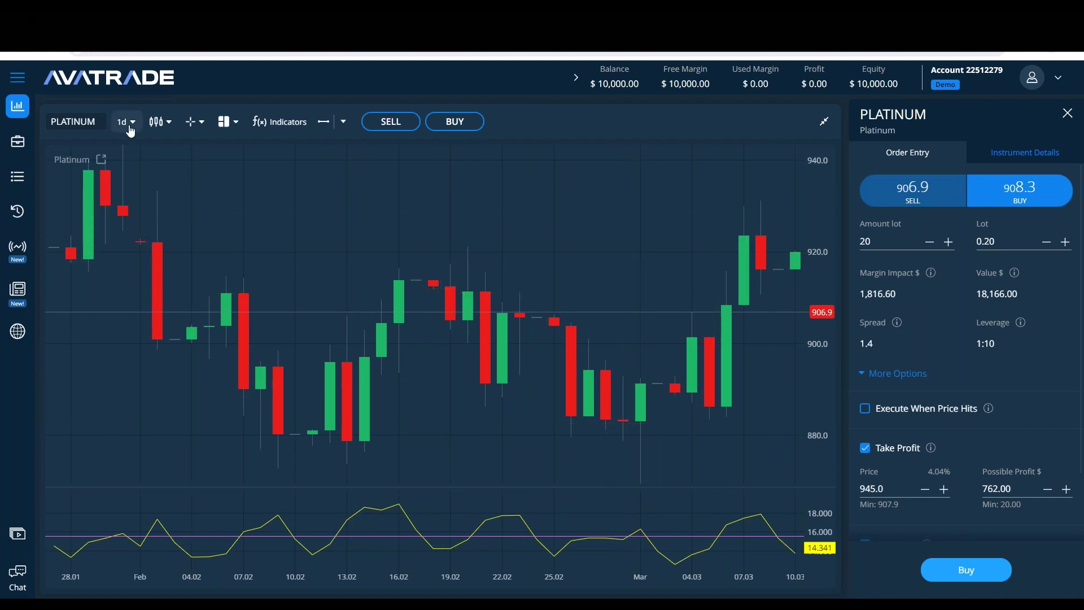
click(125, 238)
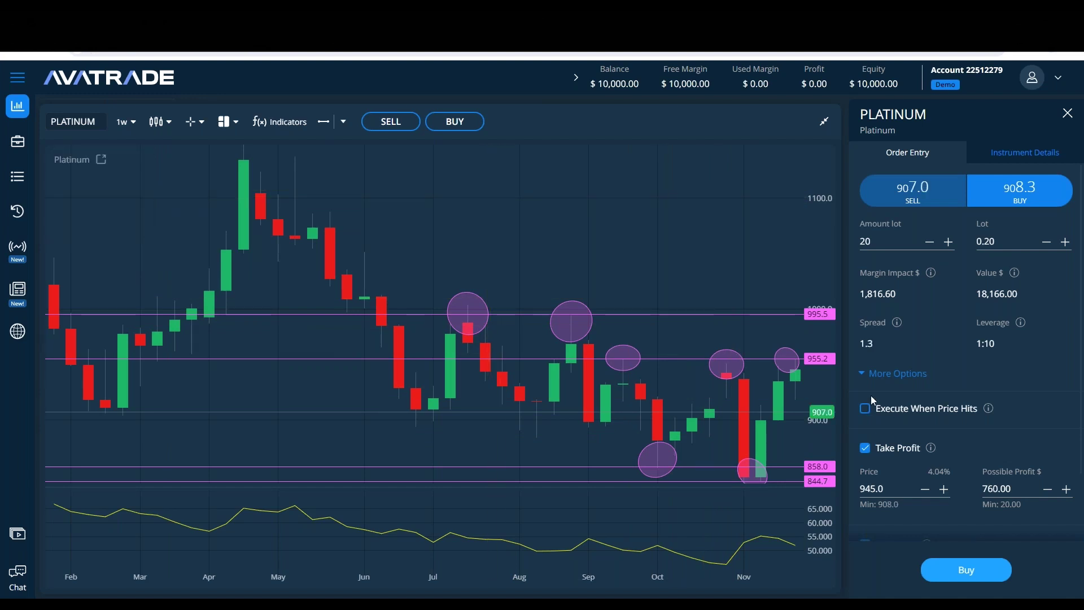
Step: Delete the late-August oval at 995.5 and the November oval
click(350, 596)
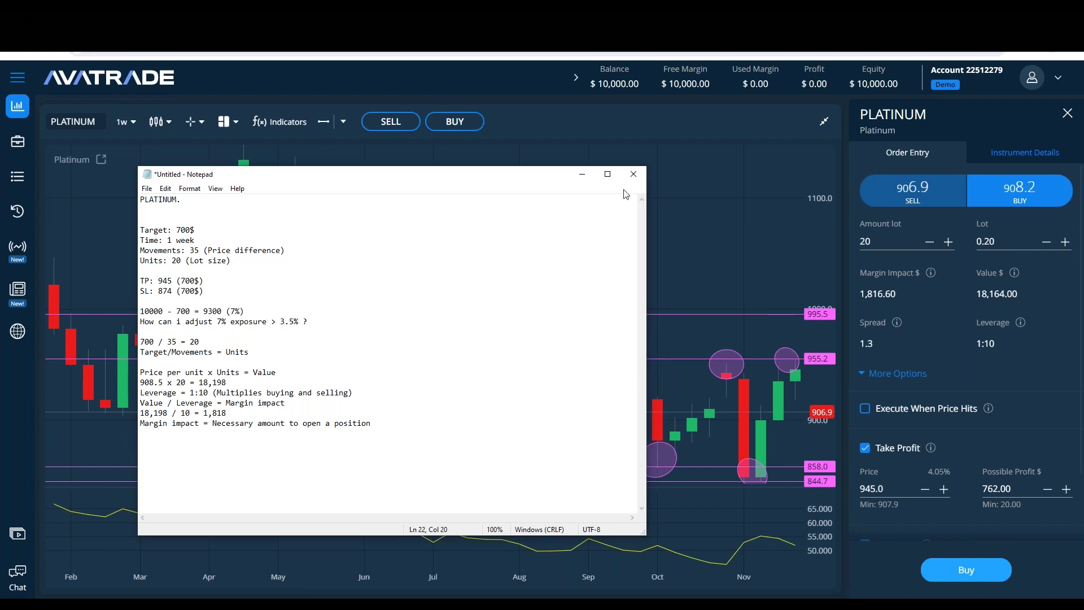
click(584, 176)
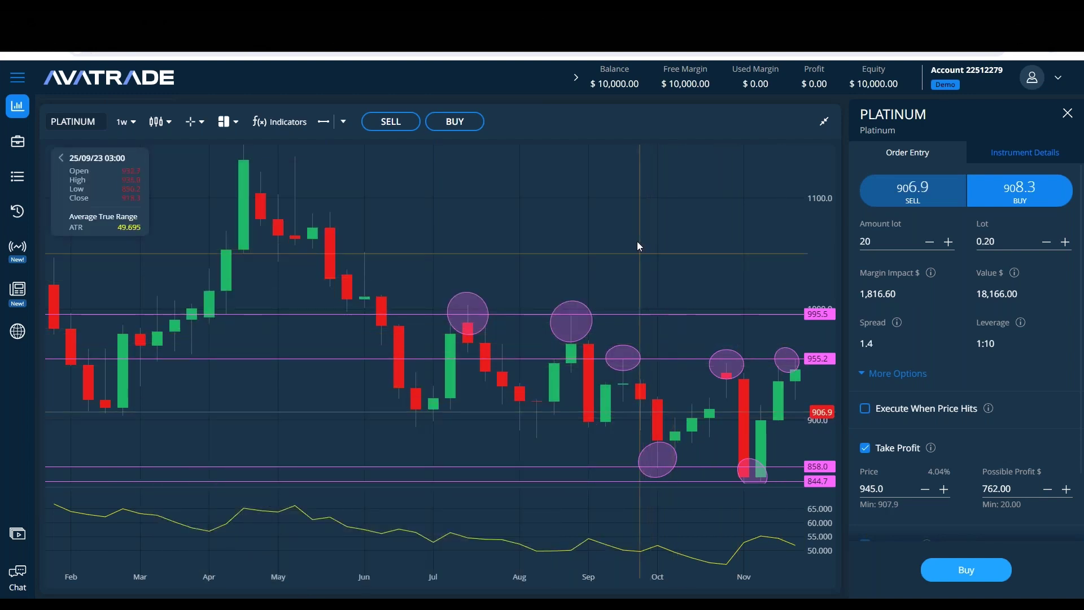
click(591, 332)
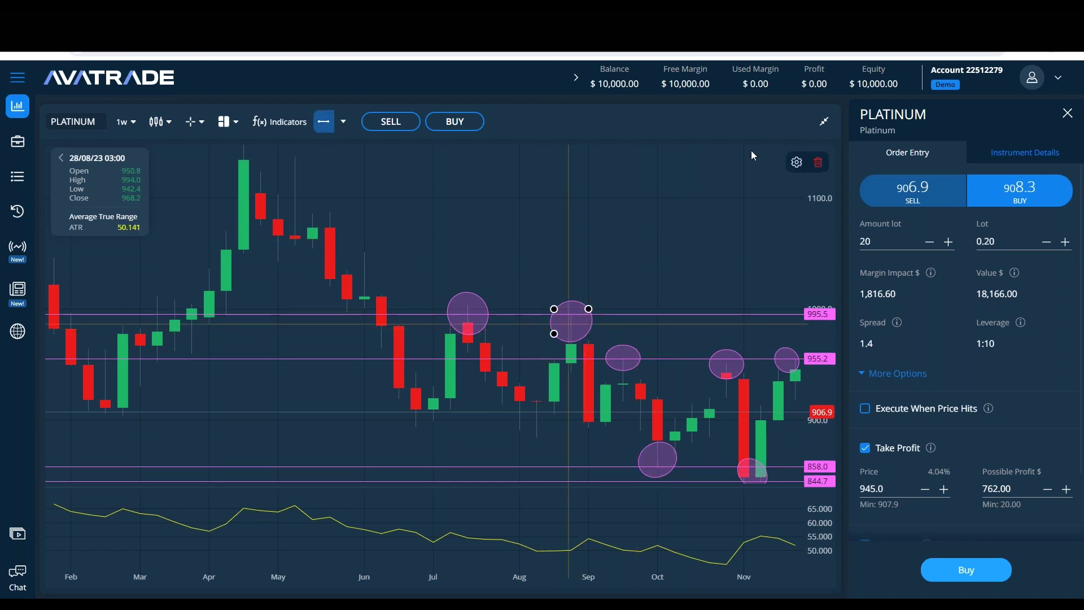
click(817, 162)
click(486, 319)
click(622, 358)
click(726, 363)
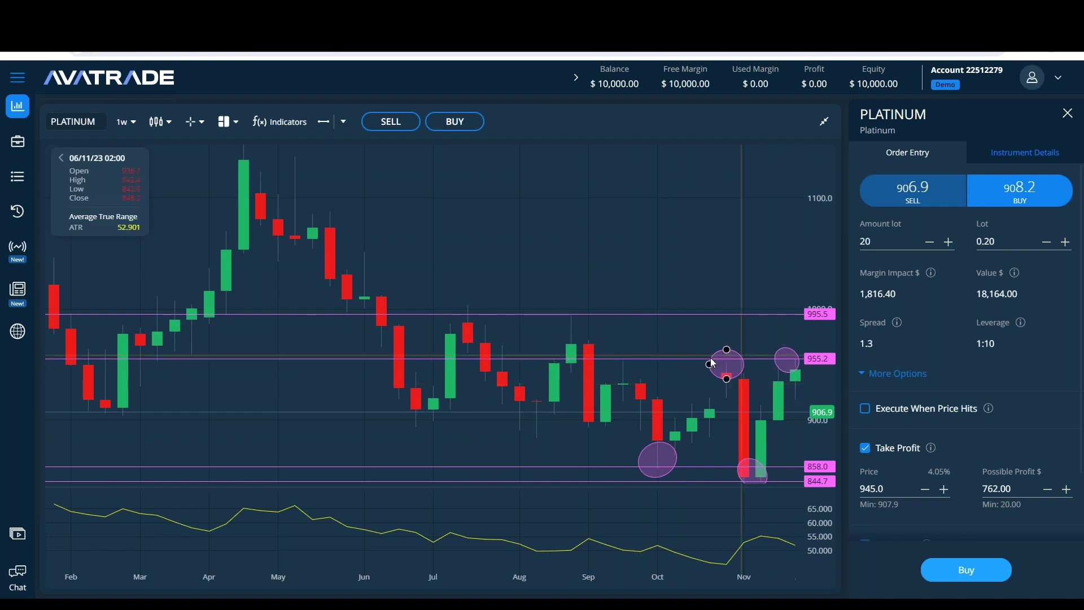
click(817, 162)
Step: Delete the small circle near 955.2 and the October circle, then select the last November circle
click(787, 360)
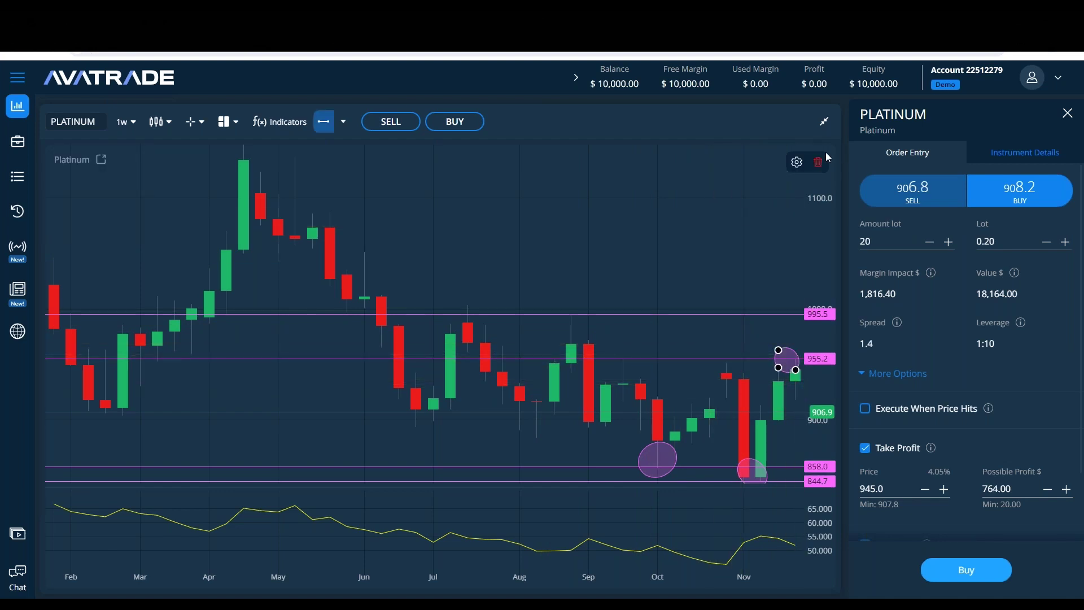
click(818, 162)
click(660, 460)
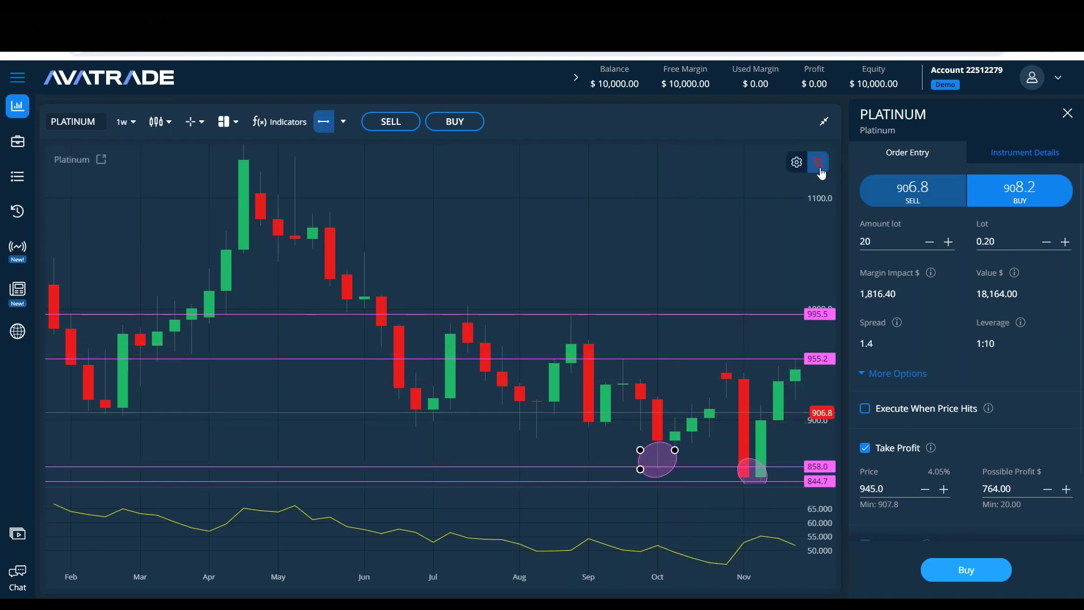
click(820, 167)
click(756, 476)
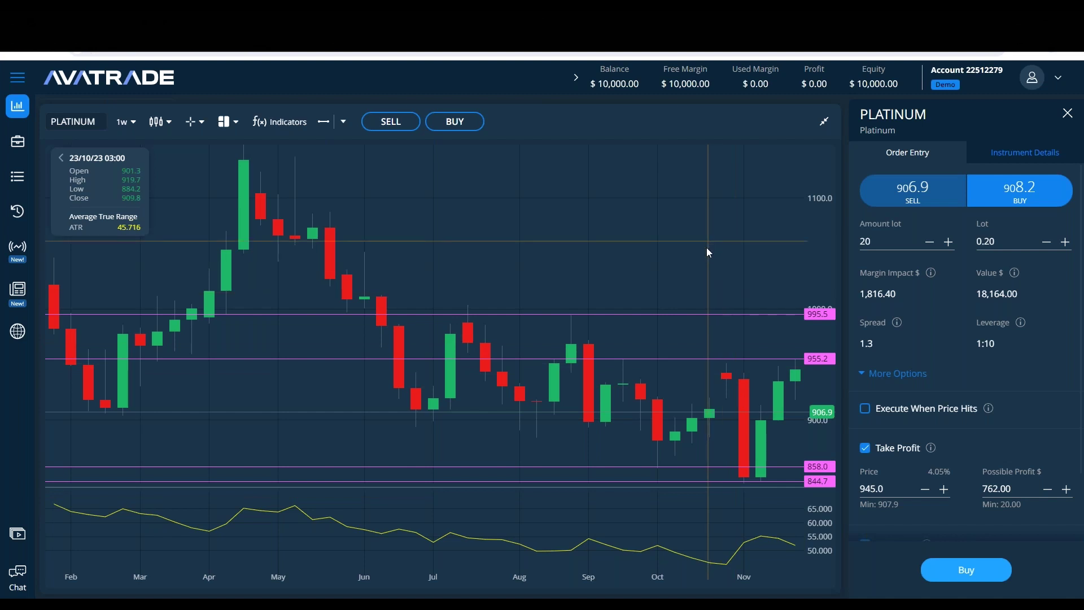
Step: Pan the chart to Aug 2023–Mar 2024 and add price lines at 890.8 and 869.2
scroll(742, 402, up, 2)
drag(741, 401, 301, 447)
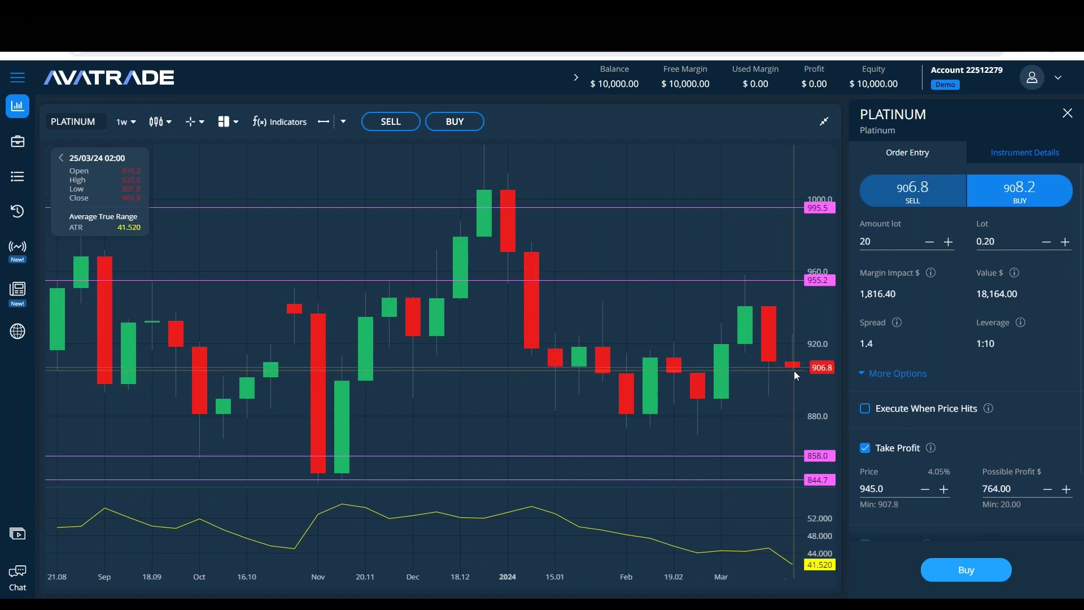
click(323, 121)
click(756, 435)
drag(756, 435, 760, 409)
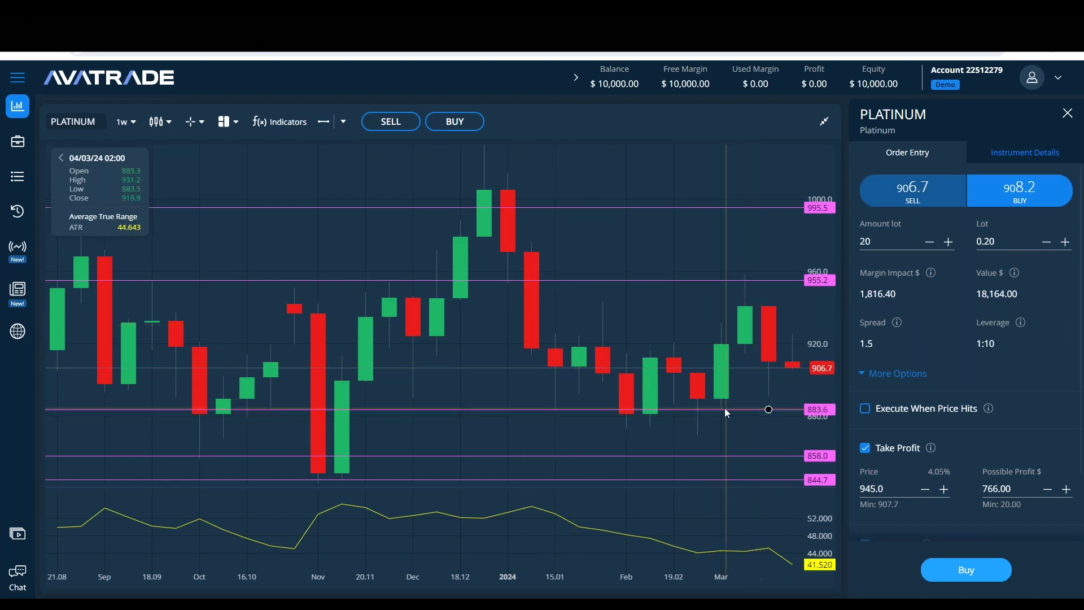
drag(745, 415, 767, 395)
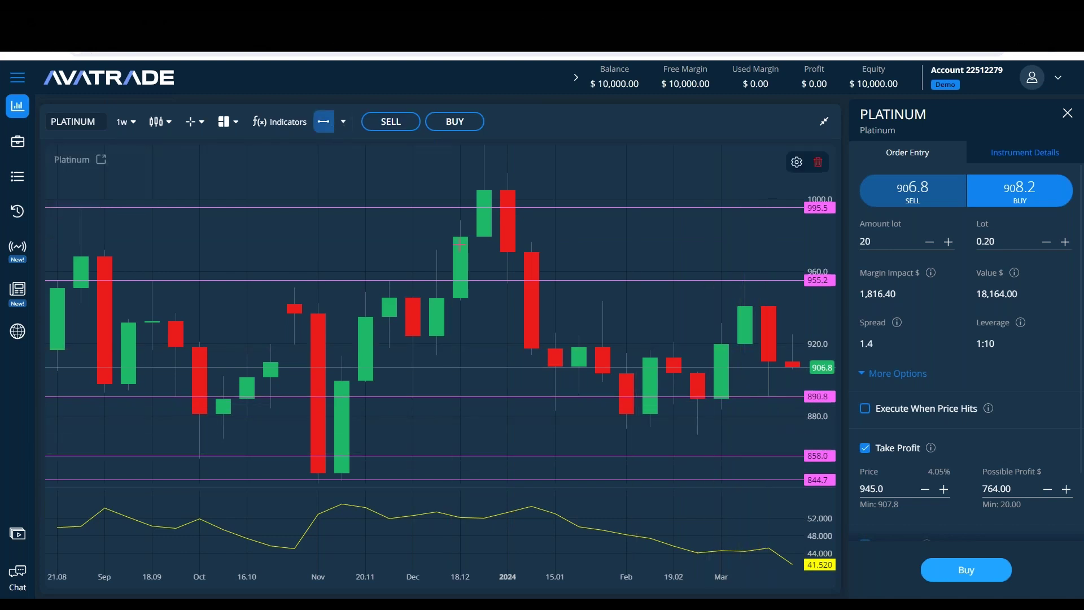
click(712, 435)
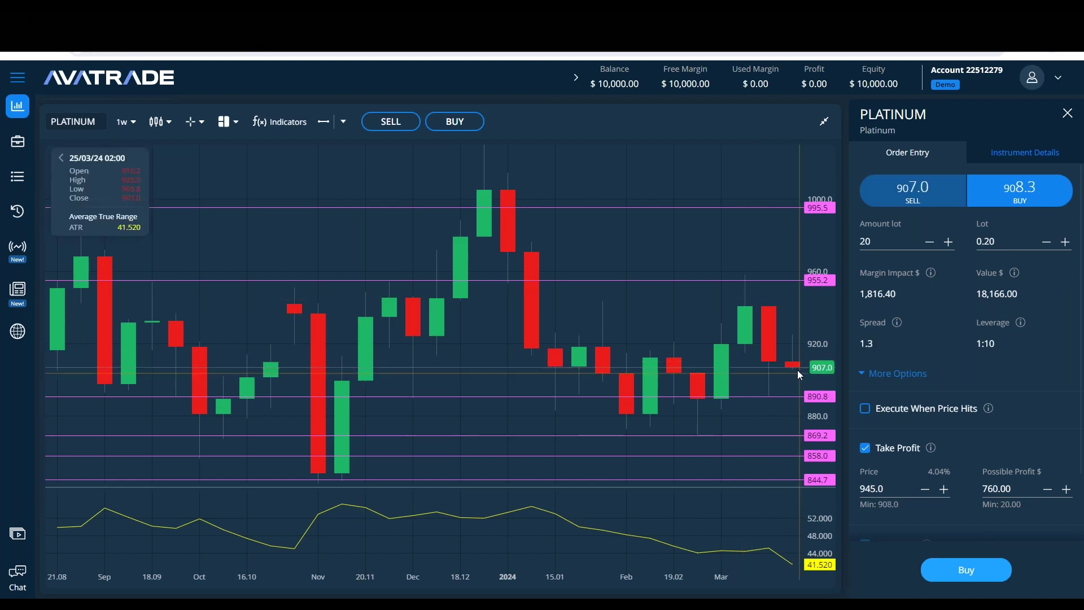
Step: Delete the 955.2 price line and draw an unfilled oval around the early-March candle highs
click(761, 281)
key(Delete)
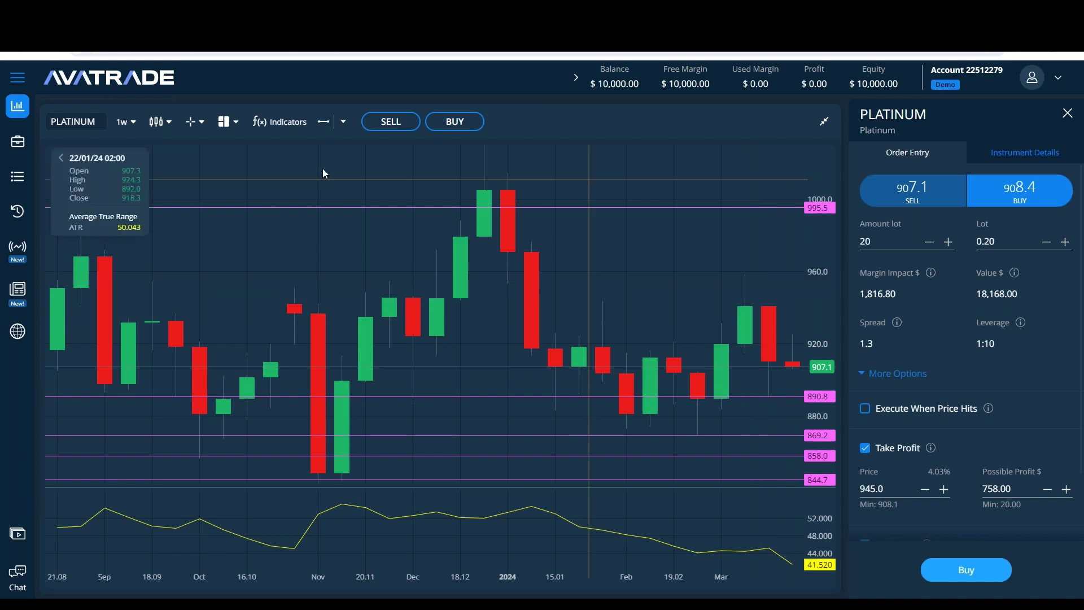
click(344, 122)
click(342, 212)
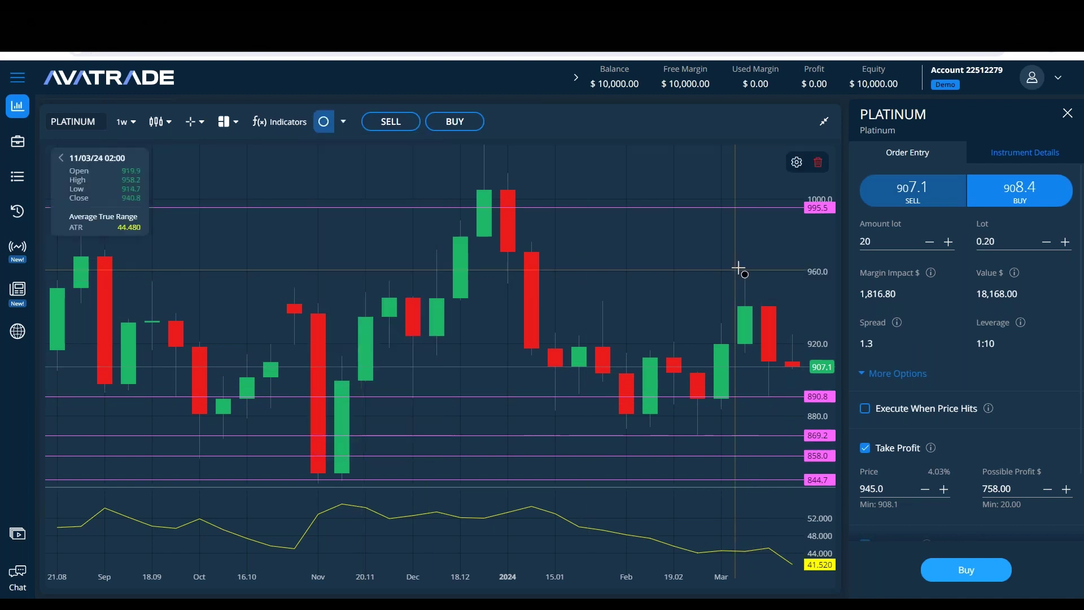
click(720, 259)
click(768, 305)
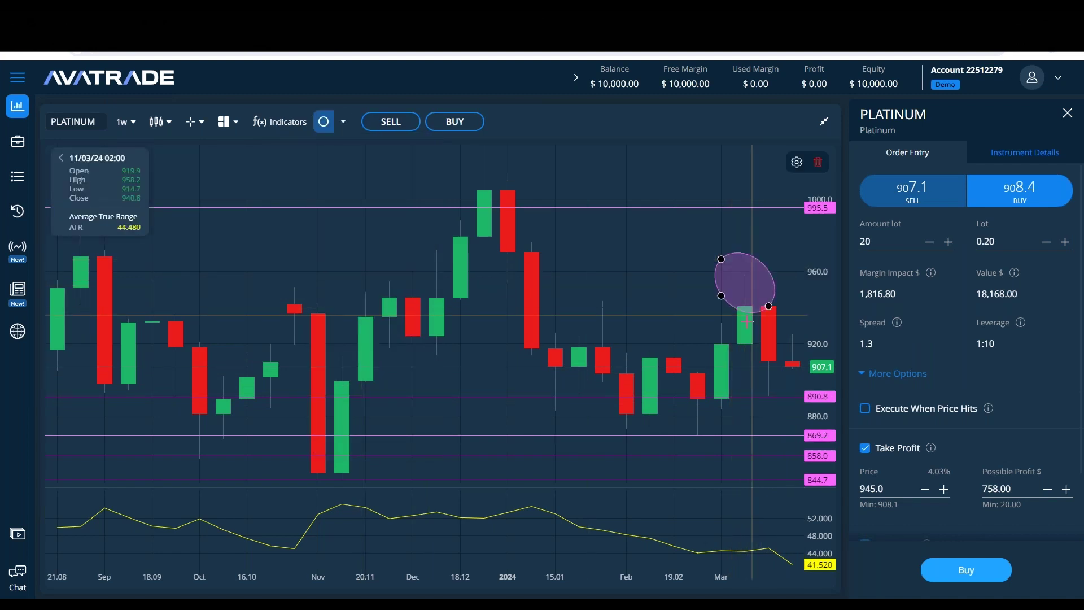
drag(755, 282, 731, 285)
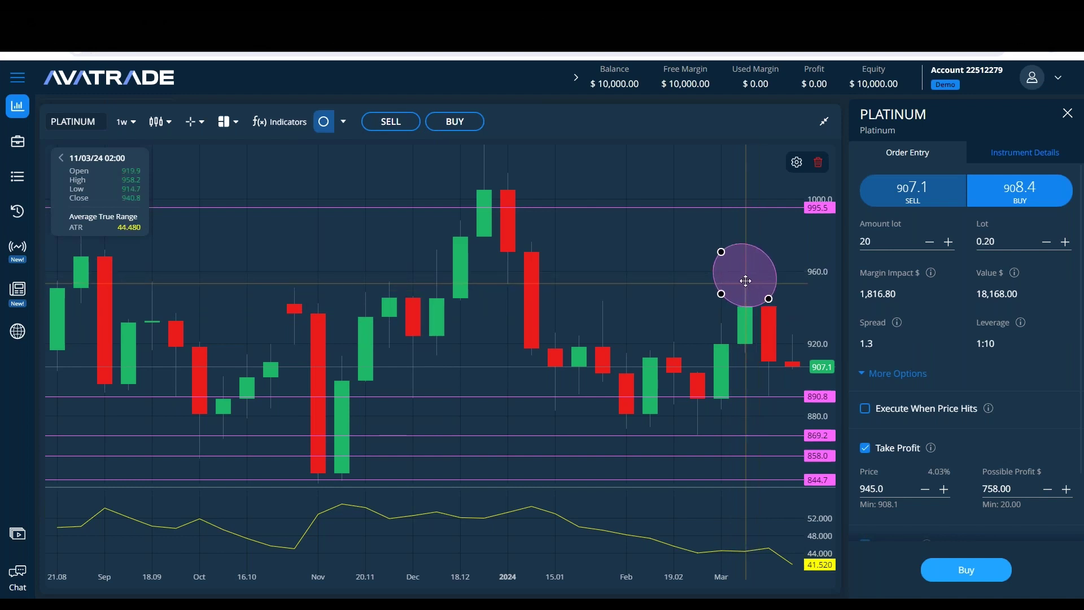
double_click(731, 285)
click(518, 398)
click(640, 469)
Step: Clear every drawing from the chart, including the new oval
click(618, 291)
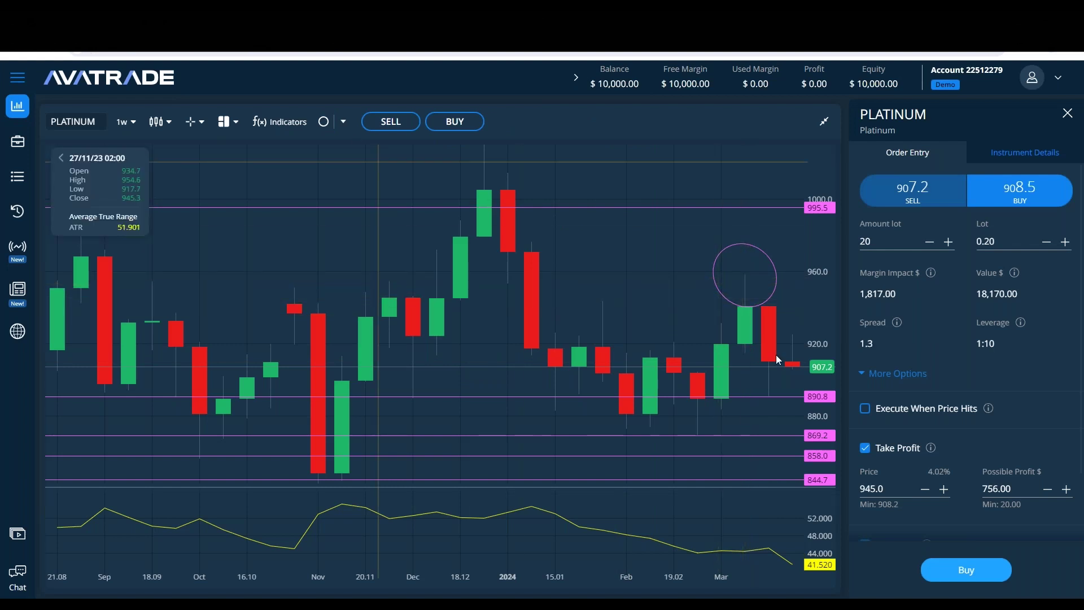
click(746, 306)
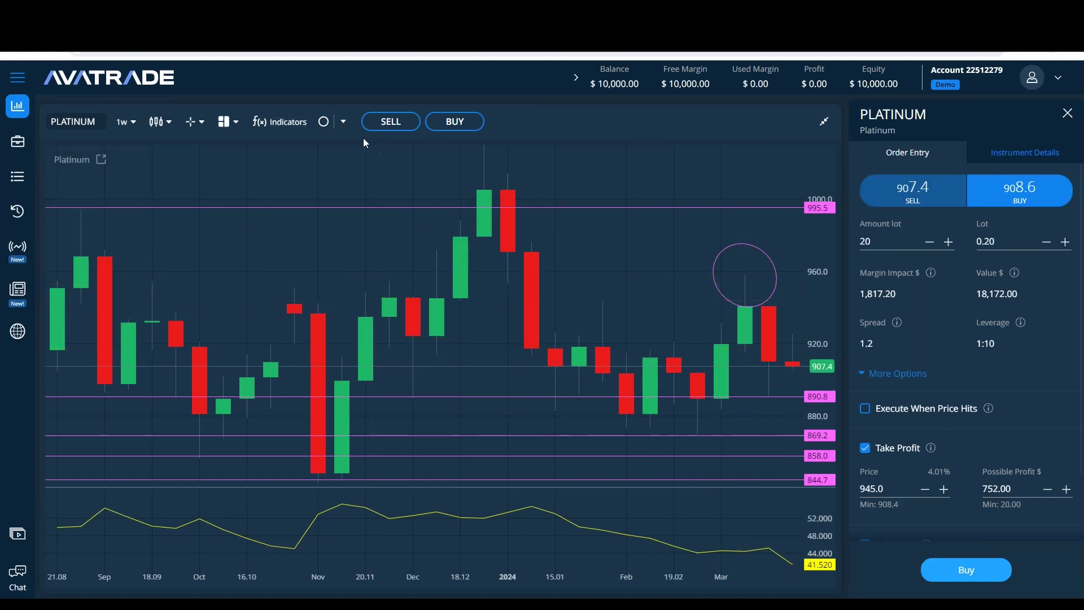
click(343, 122)
click(398, 451)
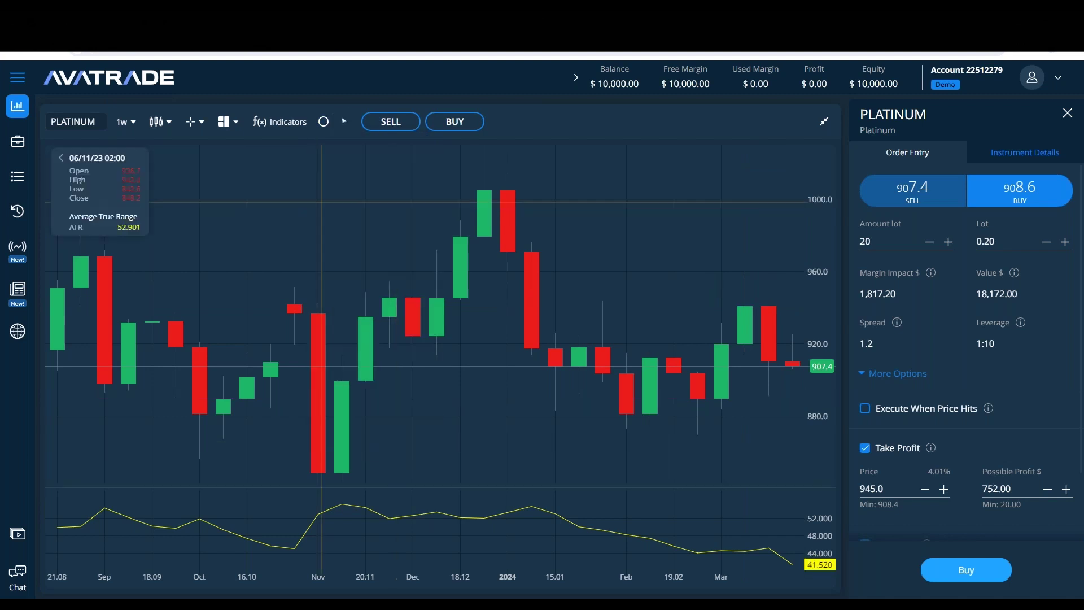
Step: Draw an unfilled rectangle around the two early-March weekly candles, from about 960 down to 915
click(344, 122)
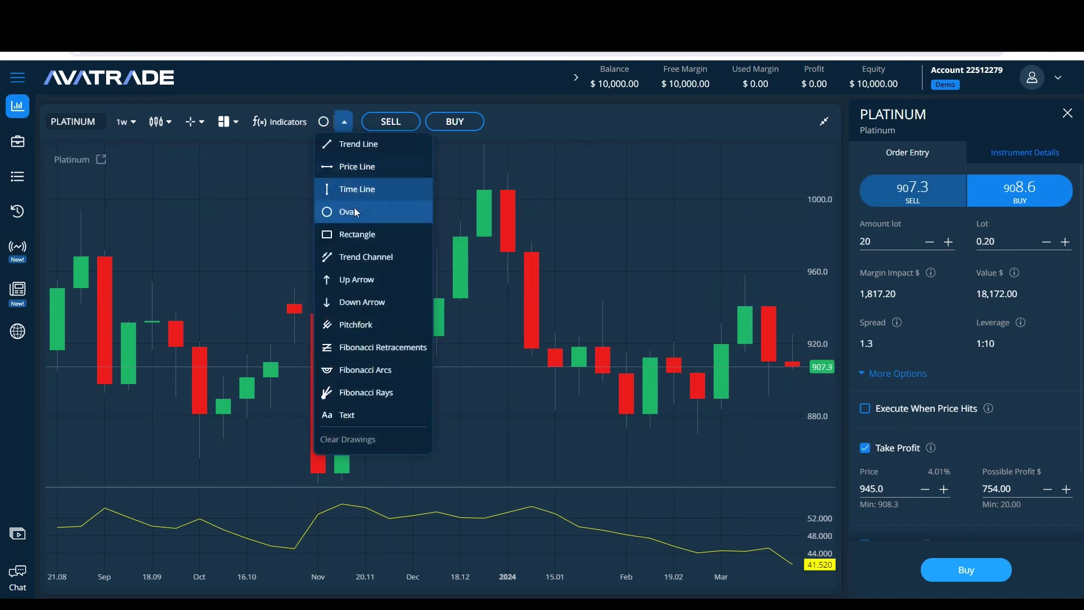
click(361, 235)
click(721, 270)
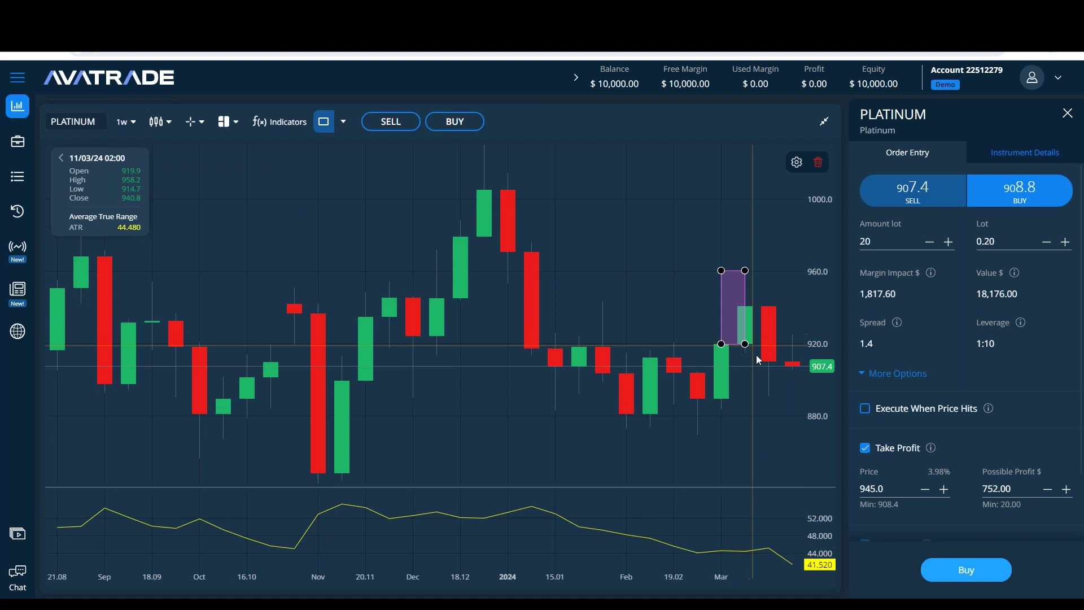
click(767, 355)
double_click(747, 292)
click(518, 380)
click(618, 453)
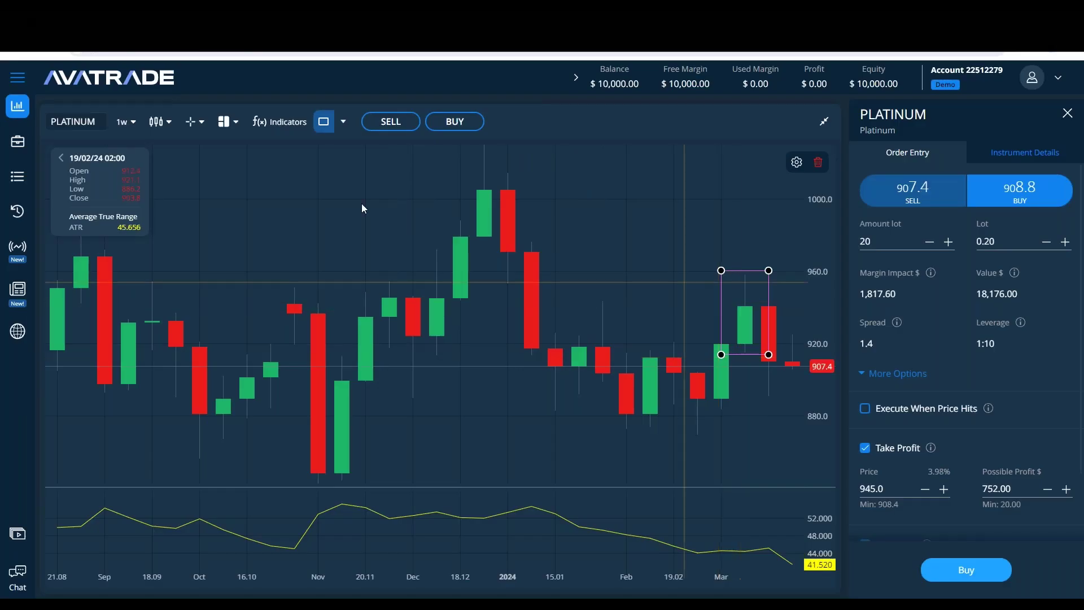
Step: Switch to the 1d timeframe to inspect the daily candles, then return to 1w
click(124, 121)
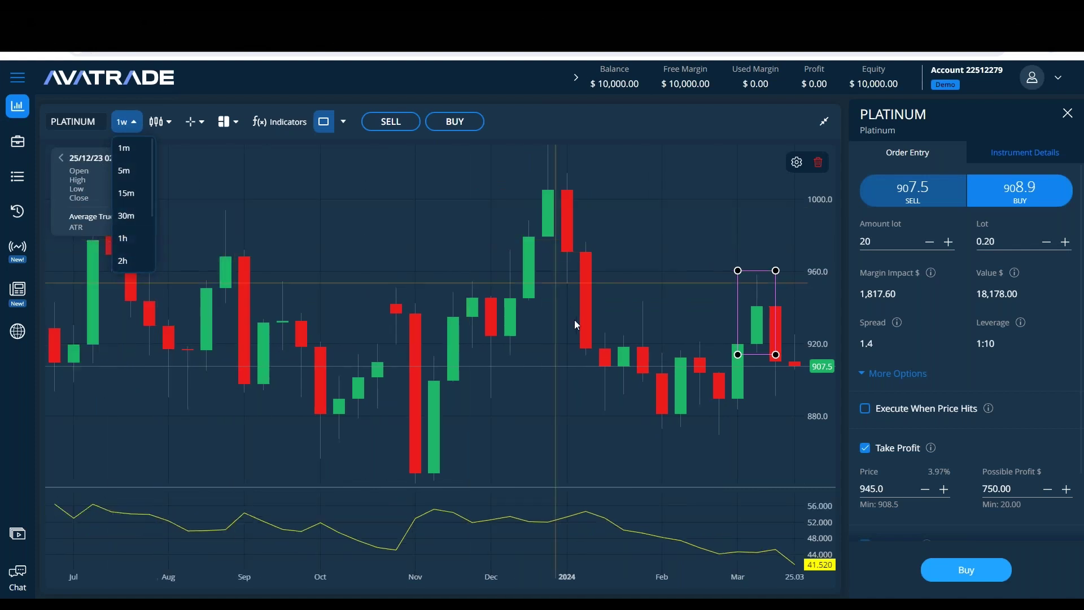
scroll(574, 319, up, 2)
scroll(127, 234, down, 3)
click(137, 215)
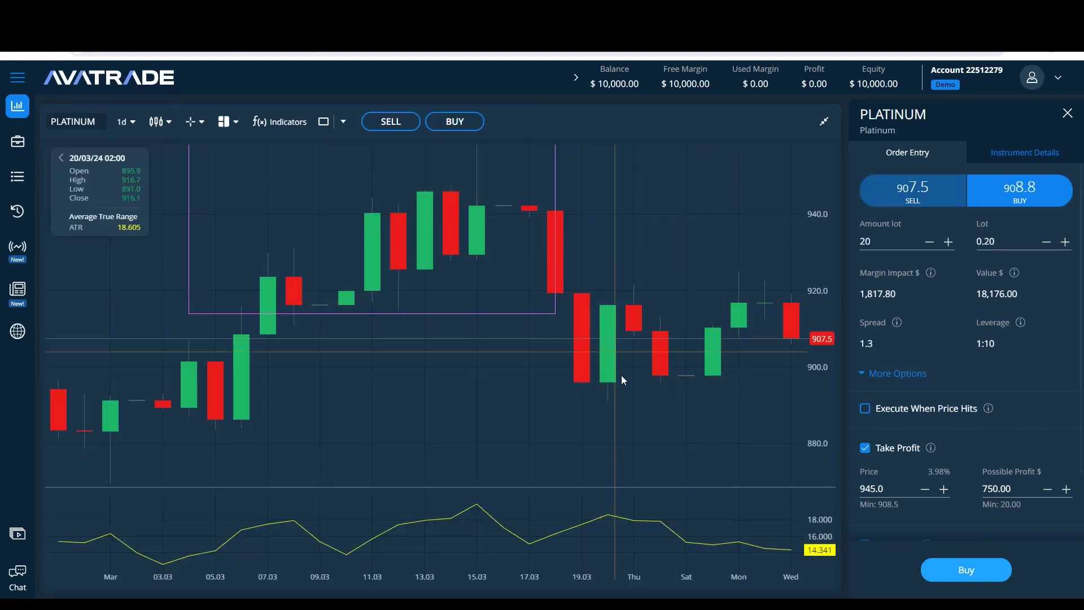
drag(632, 193, 774, 200)
drag(641, 443, 702, 488)
drag(714, 344, 576, 310)
click(136, 125)
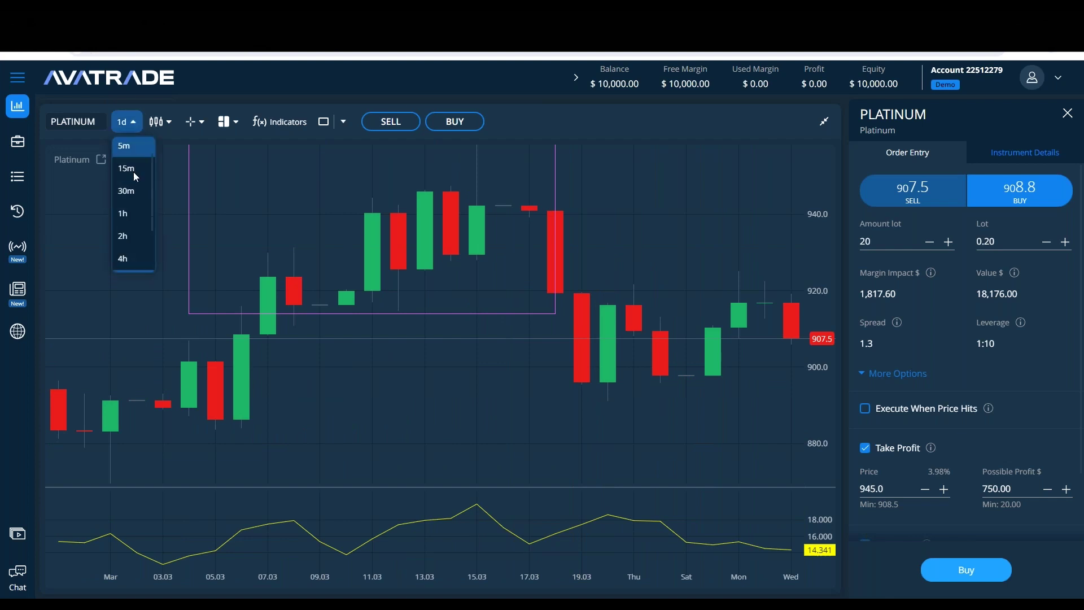
click(138, 228)
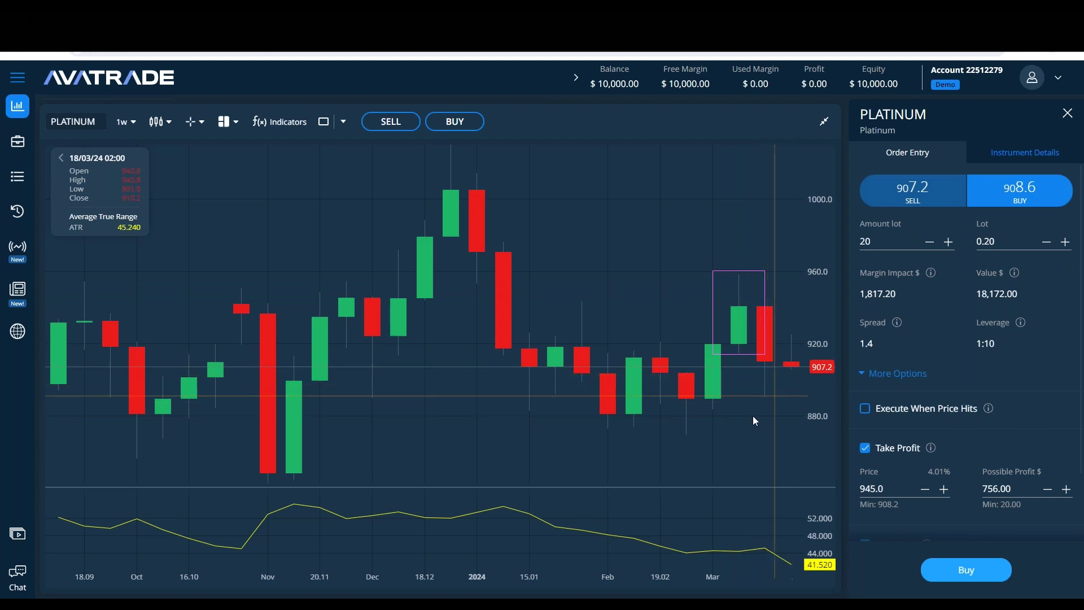
Step: Add price lines at 869.2 and 891.8
click(343, 121)
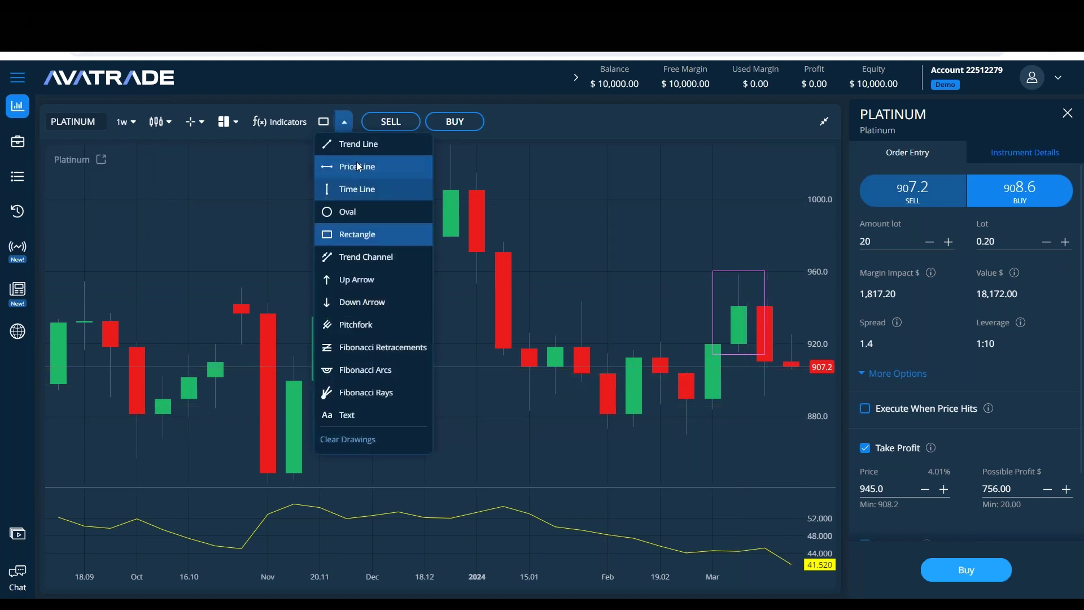
click(339, 182)
click(706, 435)
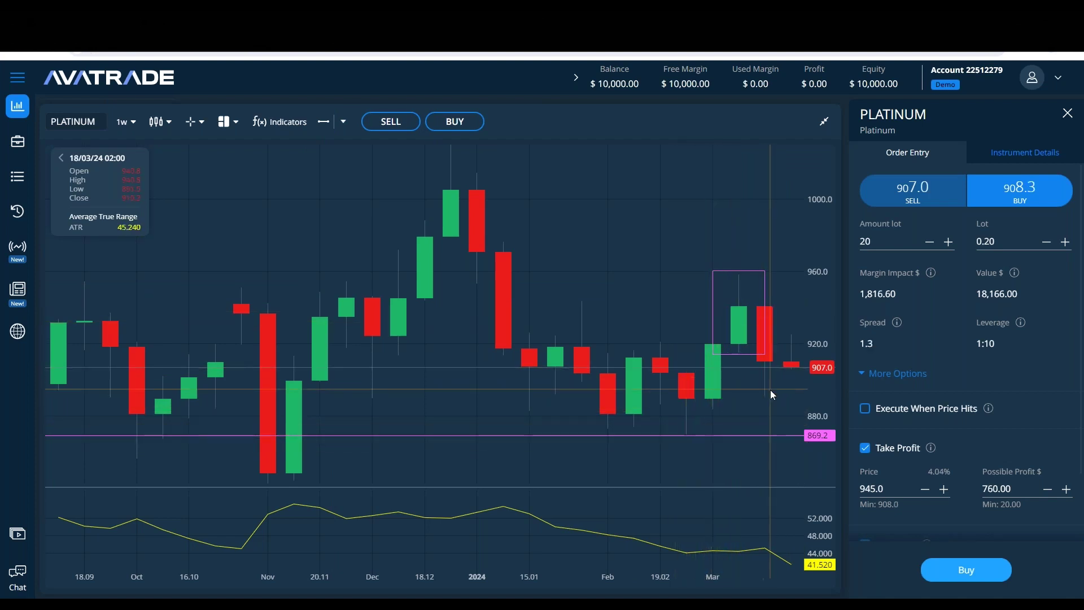
click(326, 126)
click(788, 394)
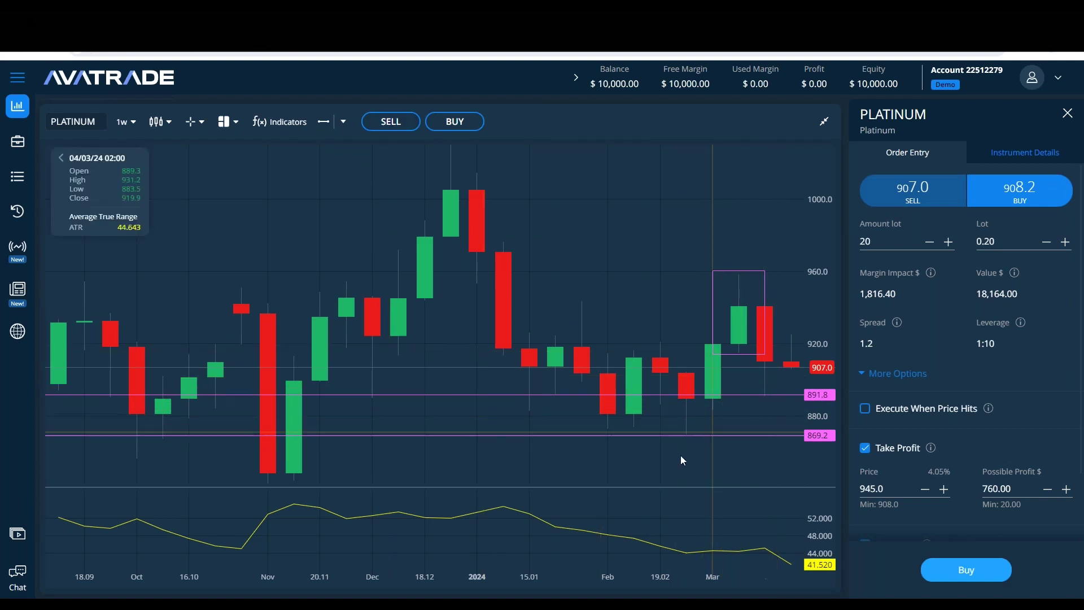
Step: Delete the March rectangle, clear all drawings, and bring the Notepad trade notes forward
click(718, 272)
click(818, 163)
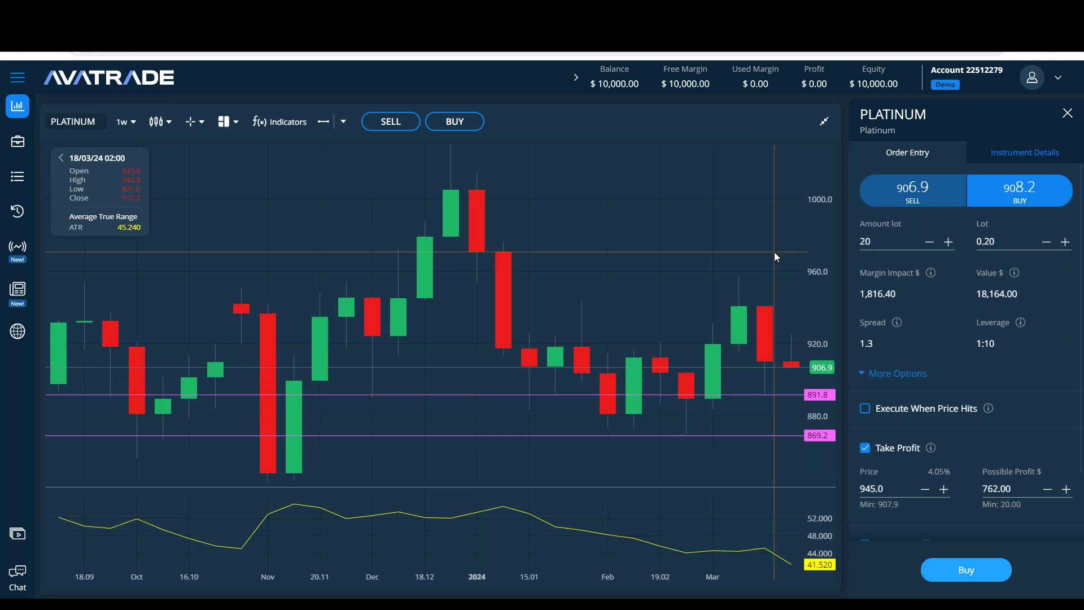
click(344, 122)
click(394, 446)
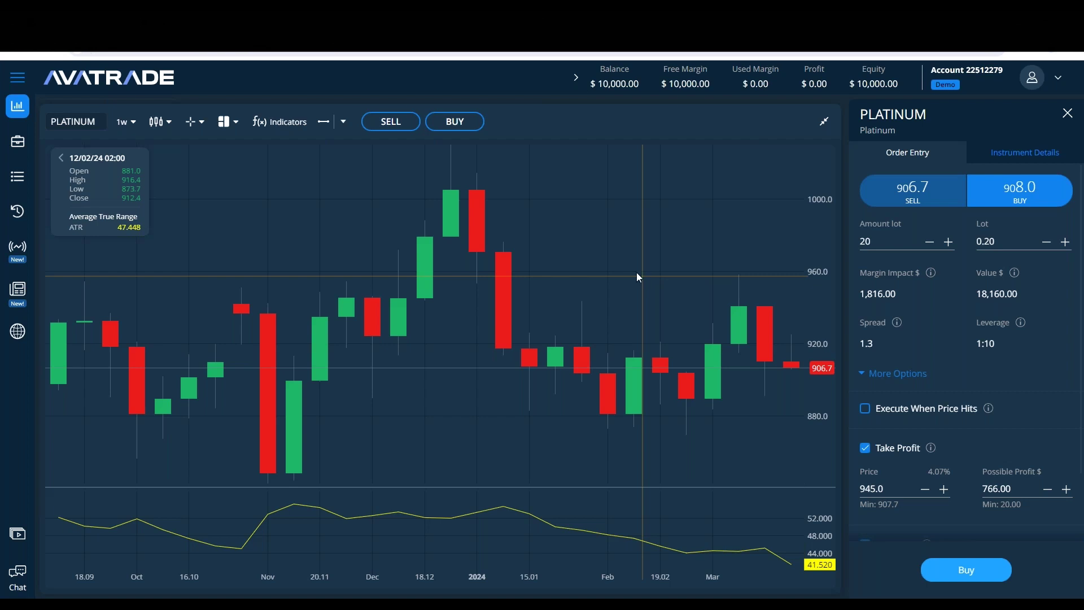
key(alt+Tab)
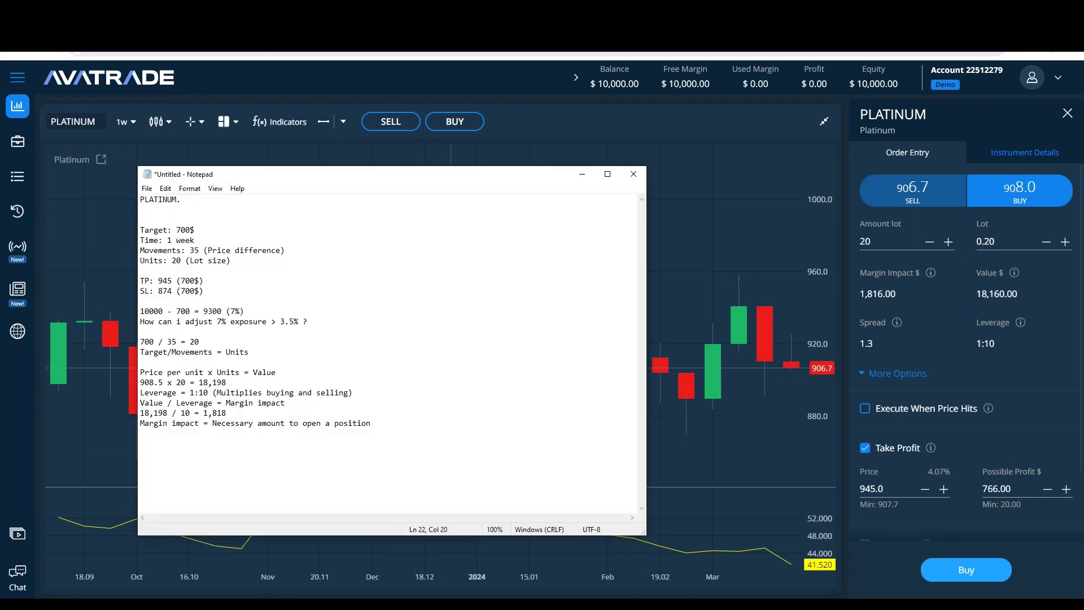